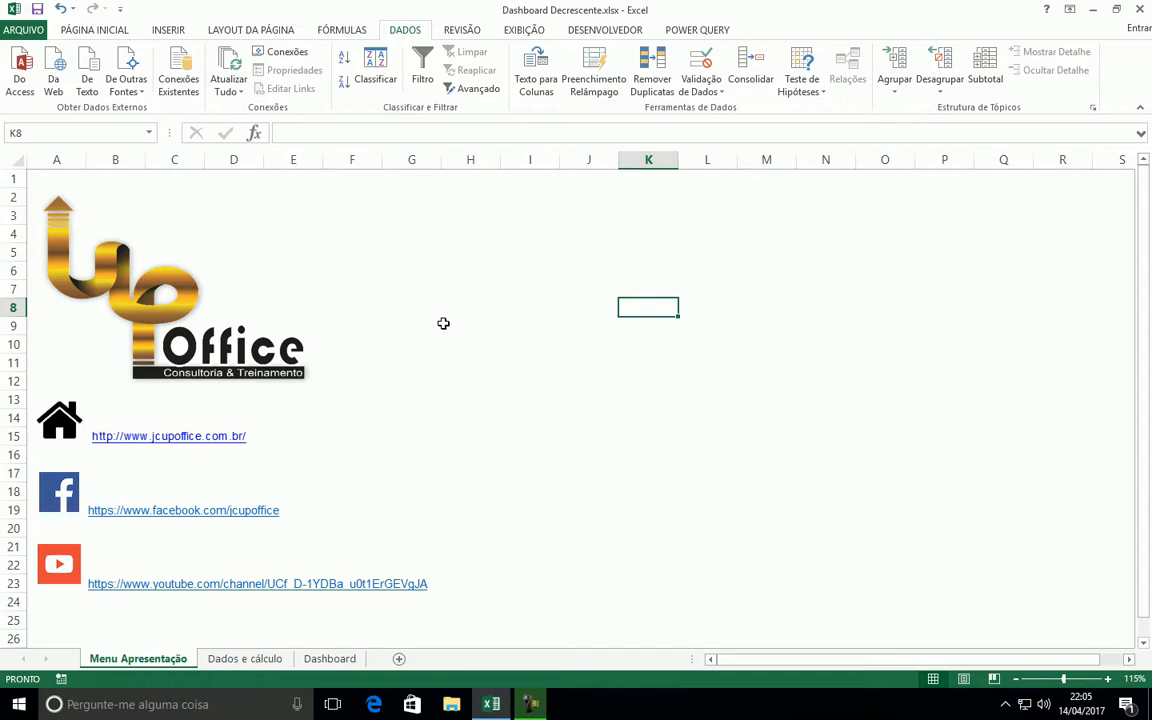
Open the Dados e cálculo sheet and examine the table of monthly values from Jan to Jun for each Filial
click(449, 324)
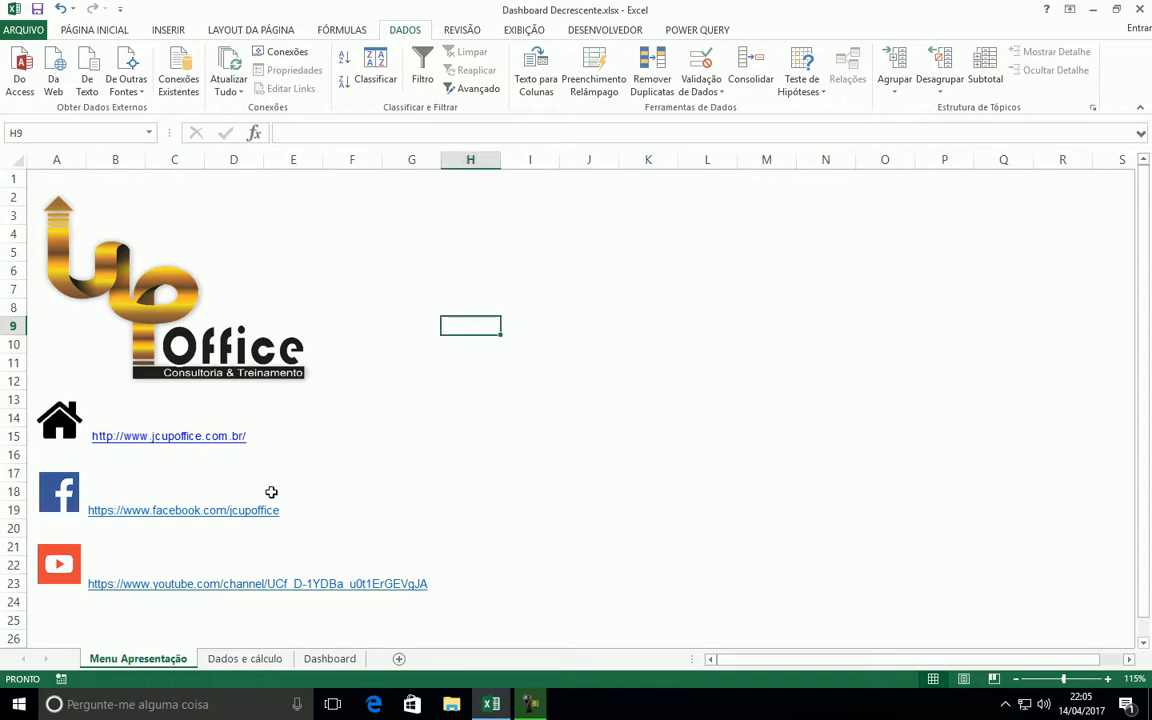
click(229, 660)
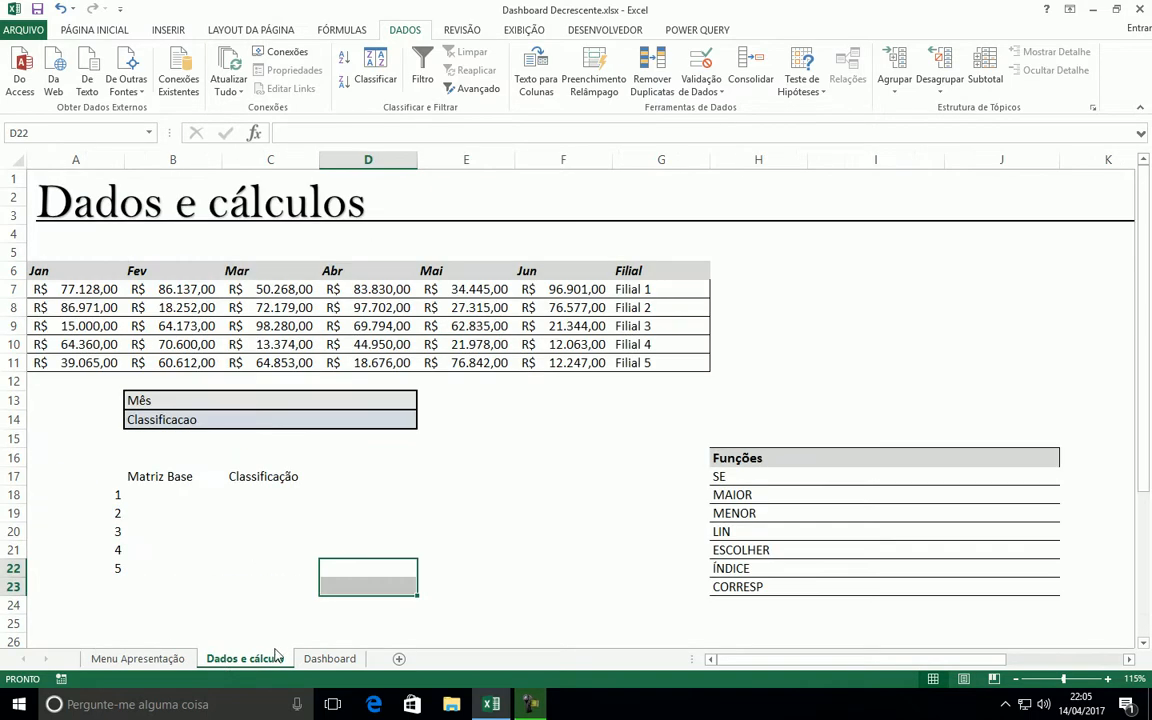
click(481, 437)
drag(80, 270, 638, 363)
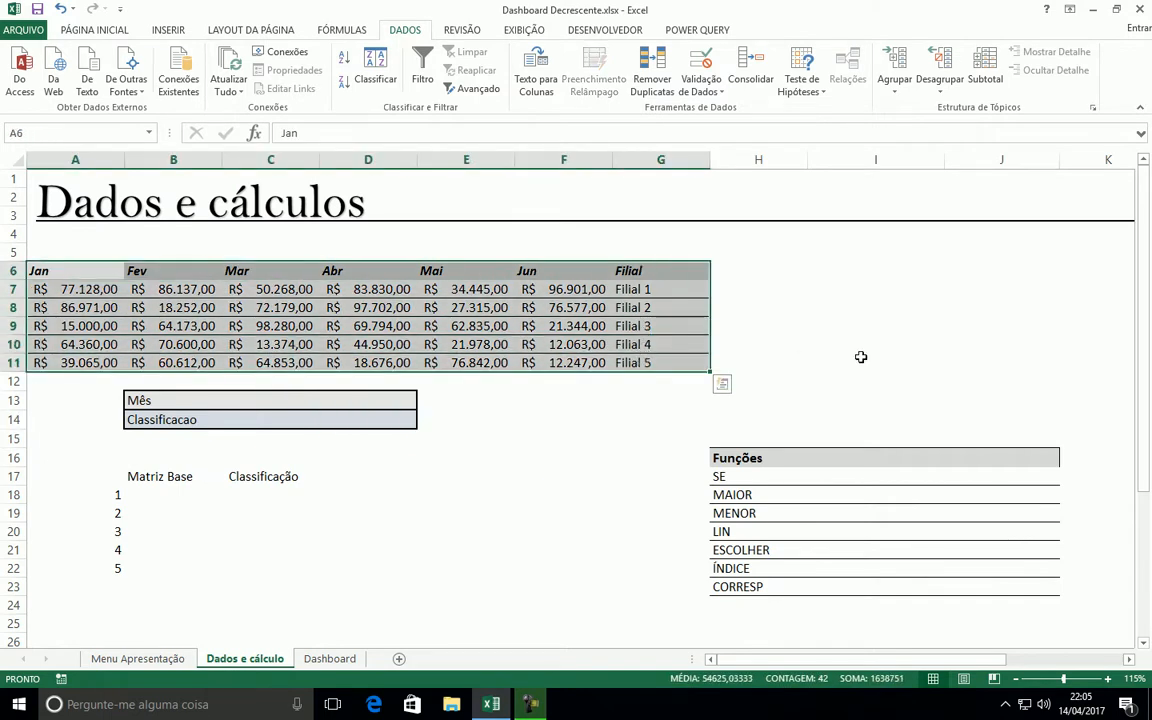
click(861, 360)
drag(102, 278, 707, 368)
click(847, 379)
click(327, 273)
click(232, 268)
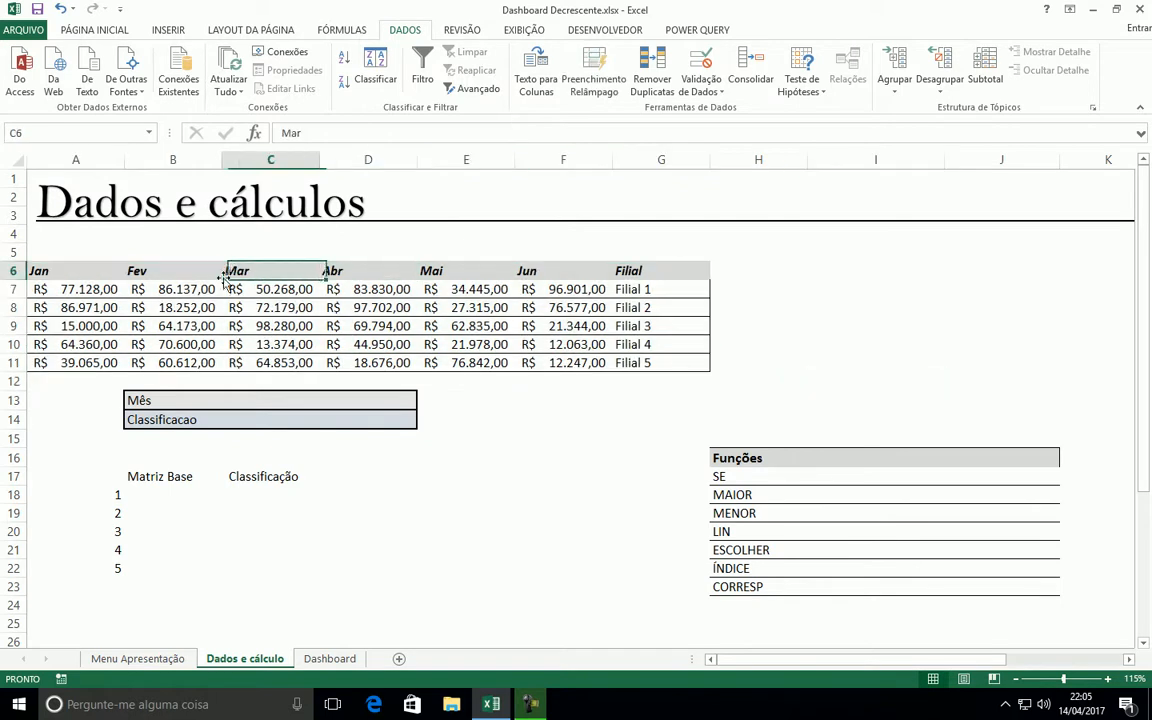
click(137, 271)
click(180, 308)
click(334, 328)
click(405, 359)
click(489, 346)
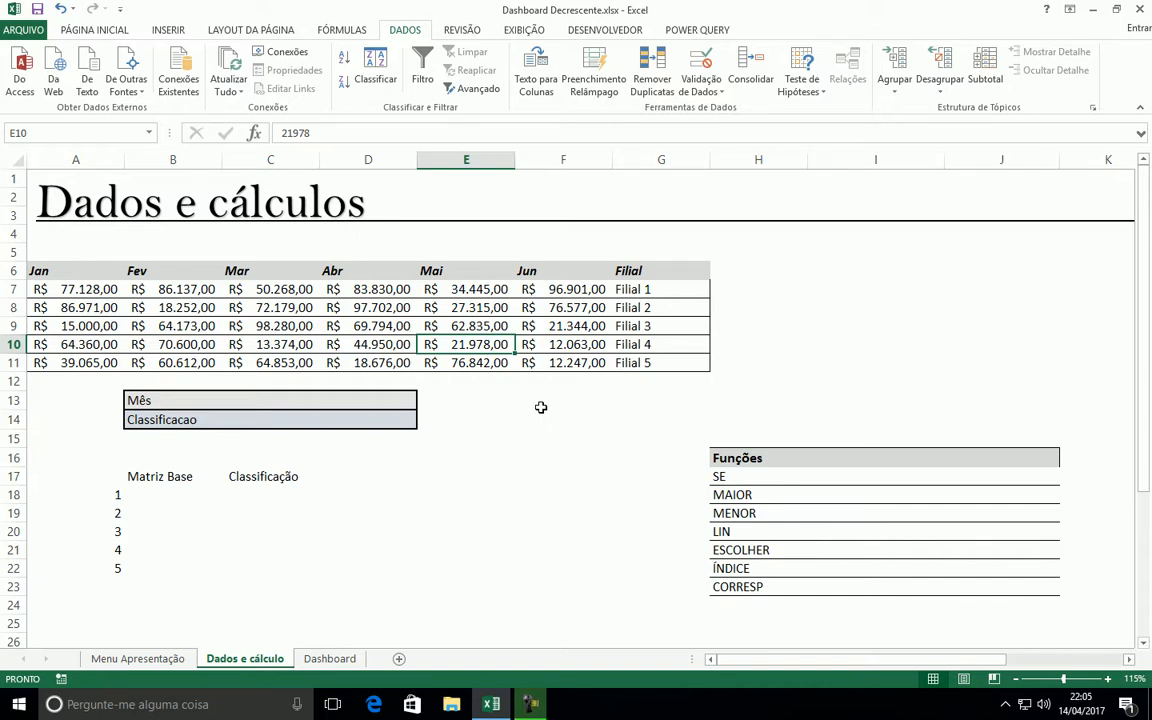
Examine the Funções list, the Mês cell and the empty Matriz Base and Classificação columns
drag(720, 477, 721, 585)
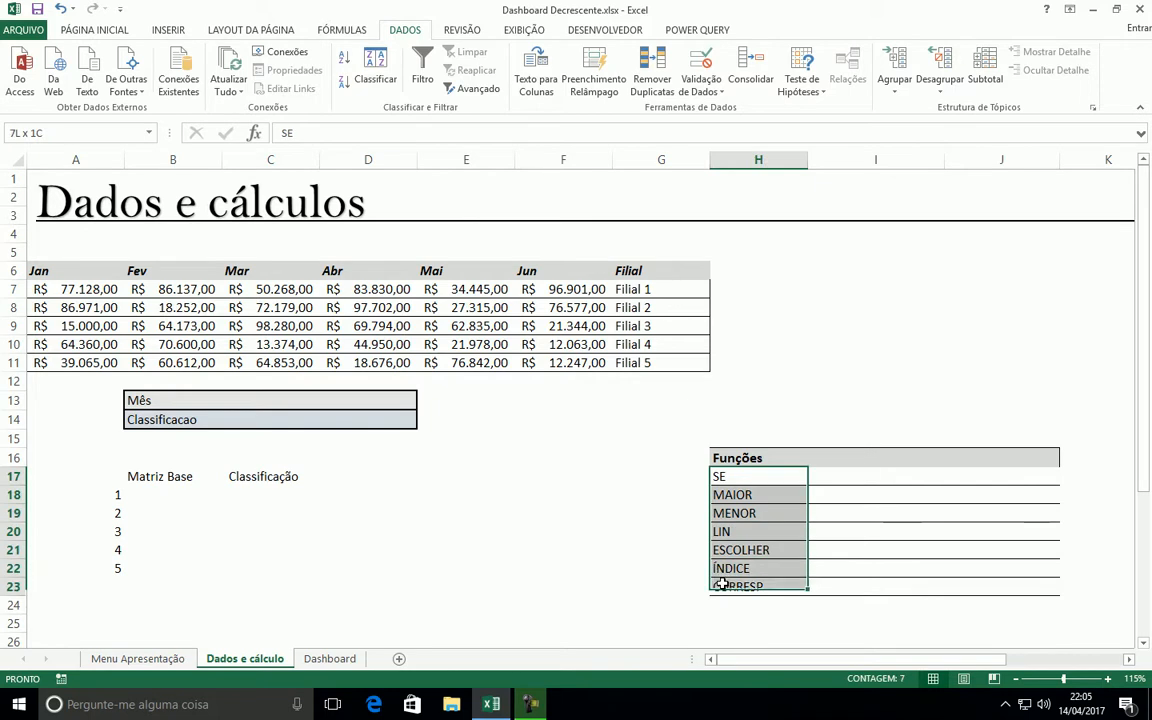
click(802, 381)
click(372, 401)
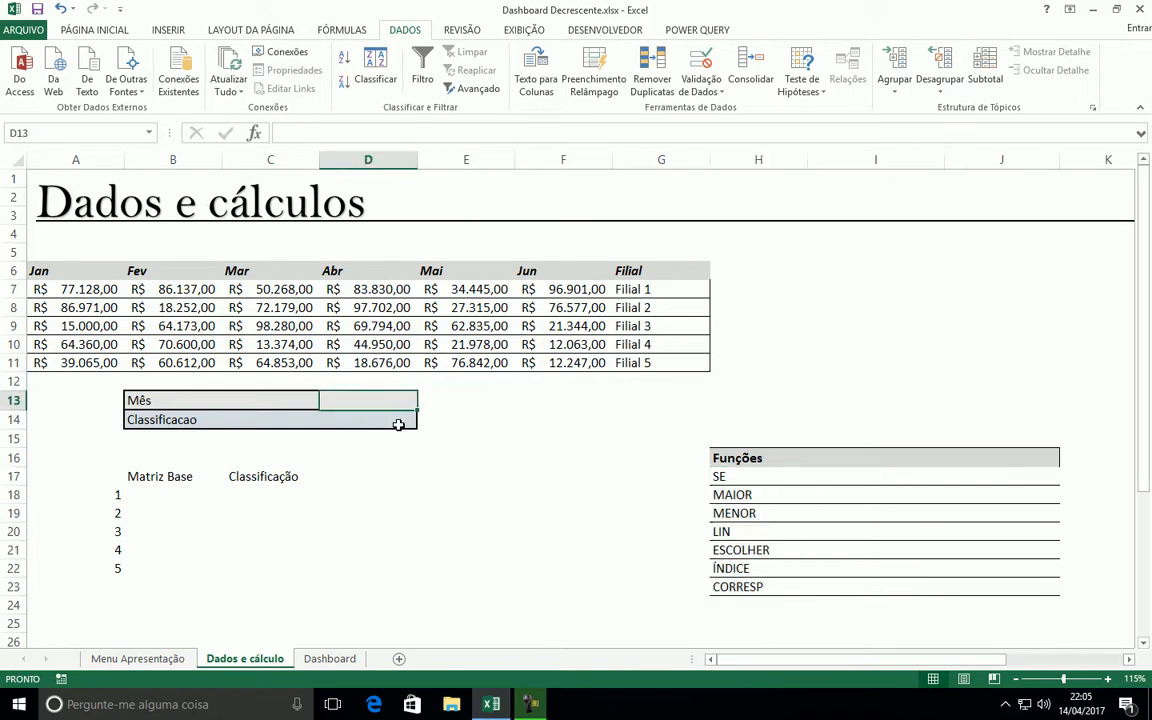
drag(218, 495, 238, 553)
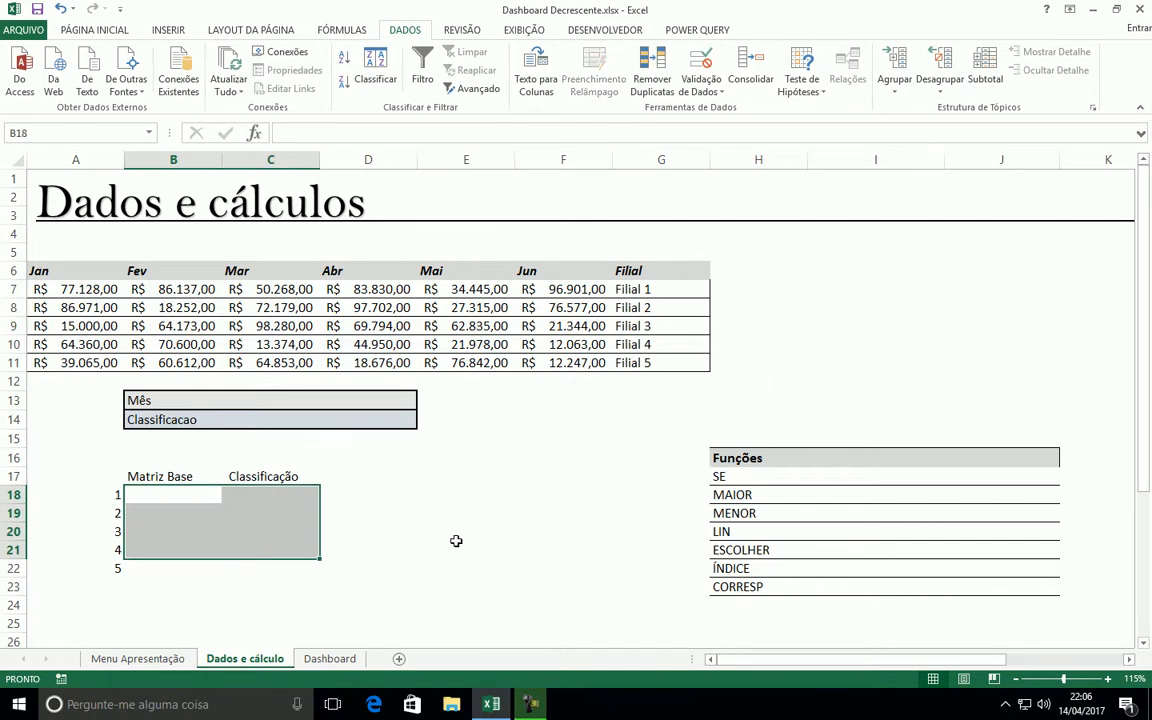
click(330, 658)
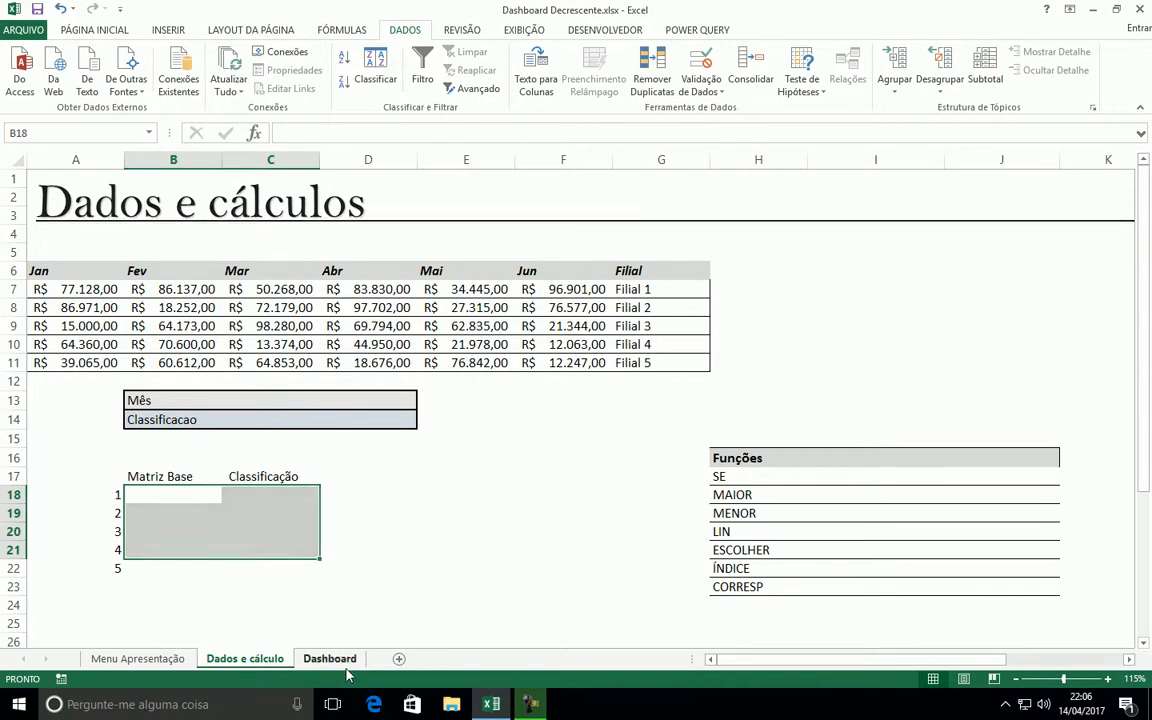
click(248, 658)
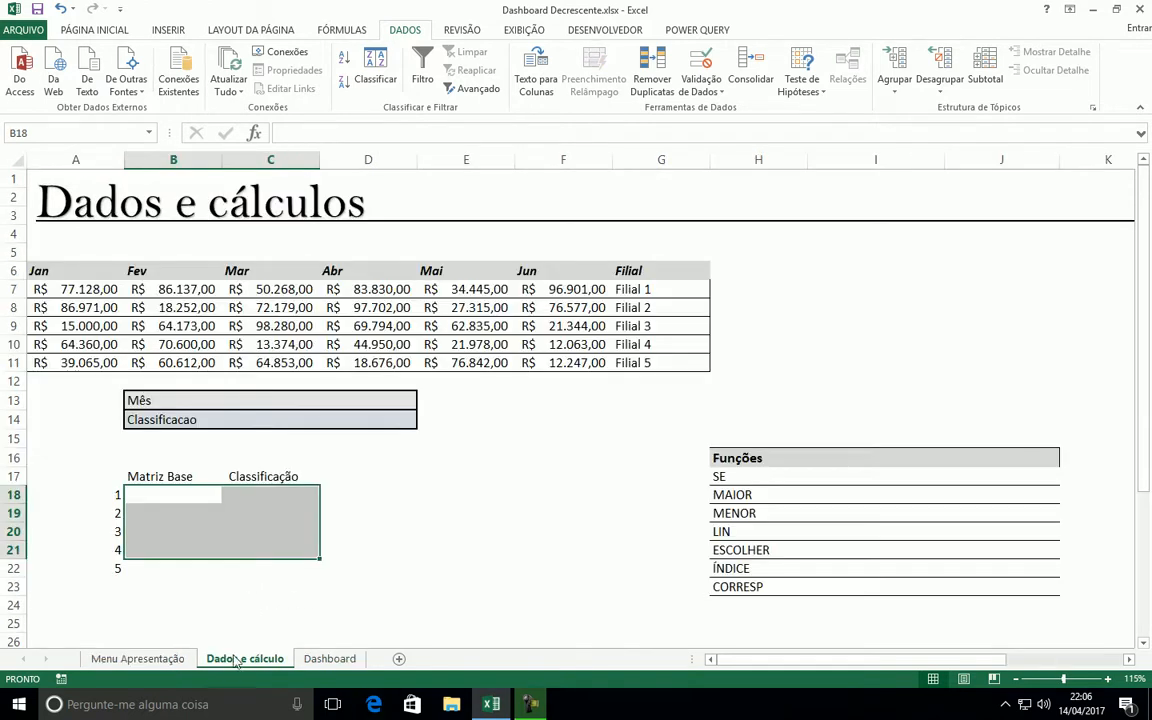
click(335, 512)
drag(167, 494, 280, 576)
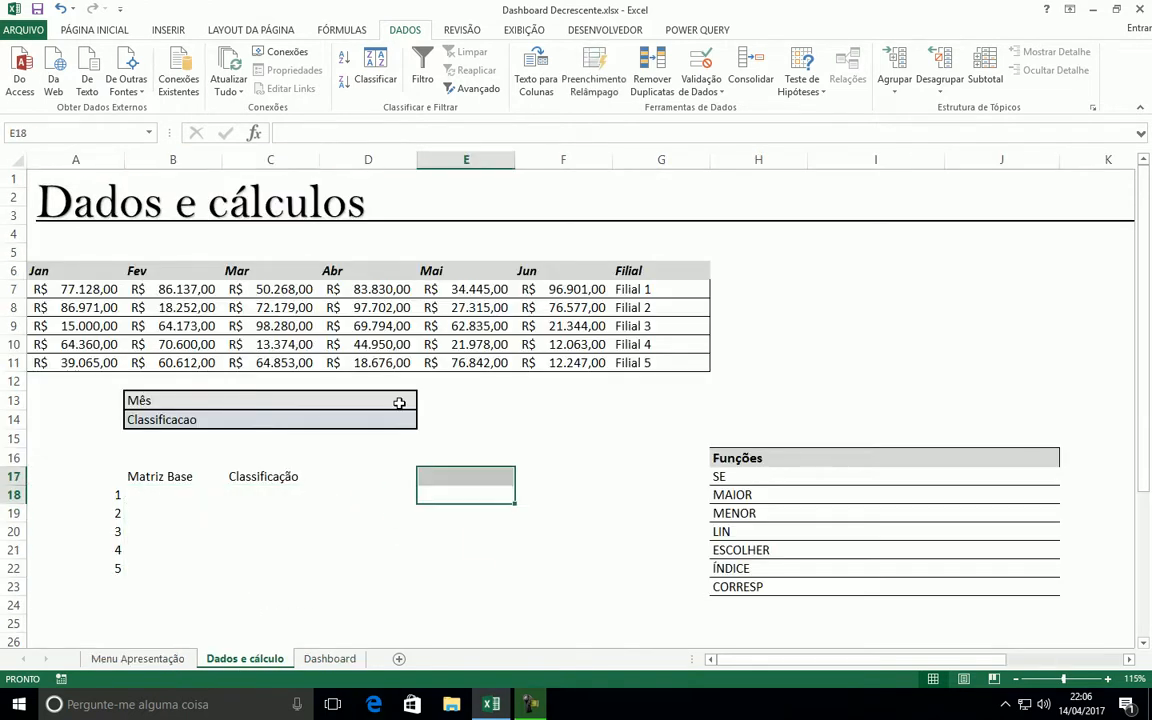
Examine the input cells beside Mês and Classificacao and the month headers in row 6
drag(399, 404, 393, 422)
click(437, 424)
click(147, 401)
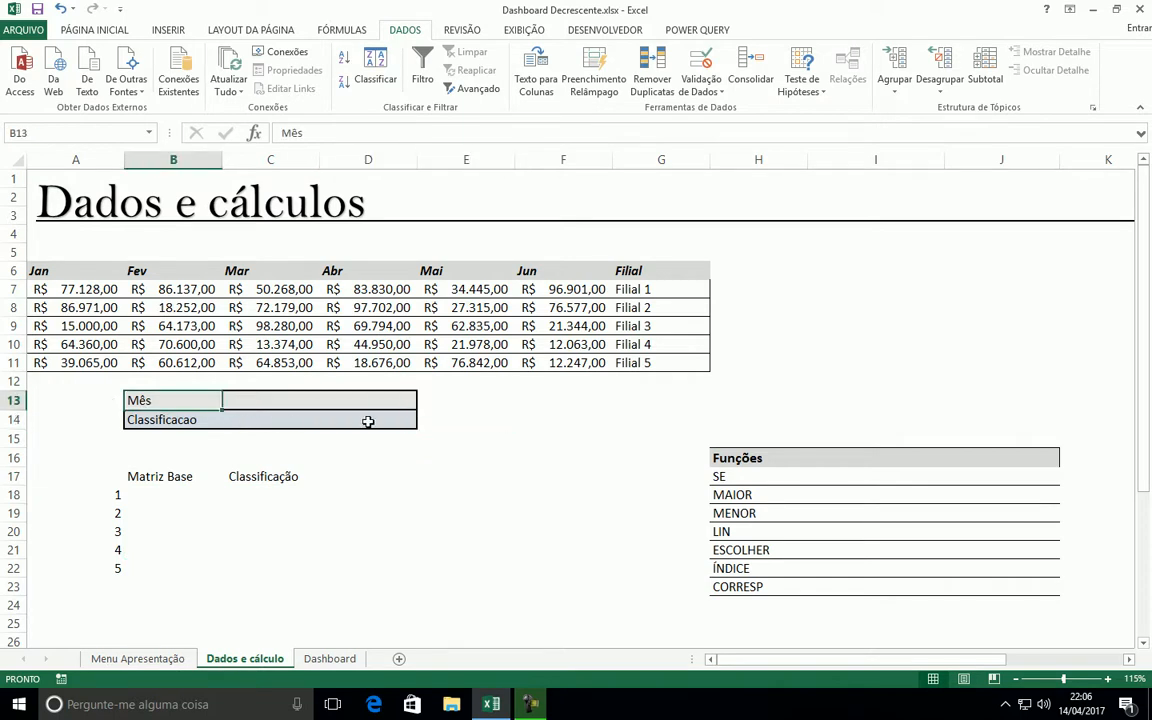
click(376, 398)
click(384, 418)
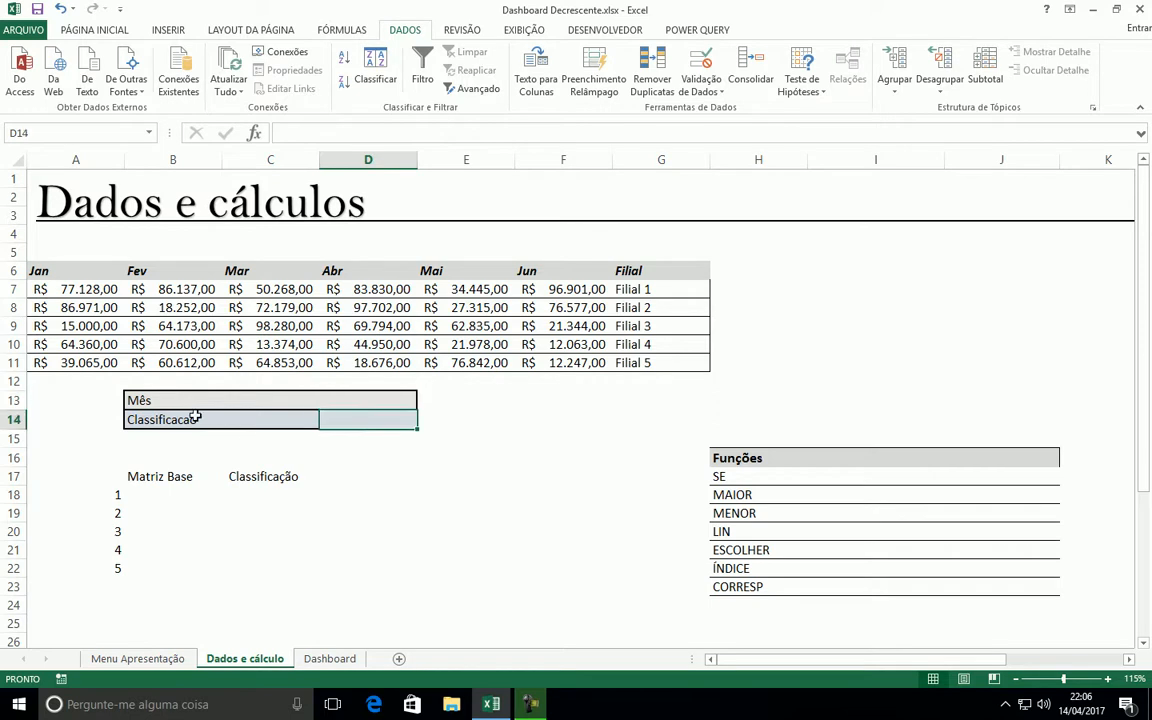
click(530, 416)
click(380, 403)
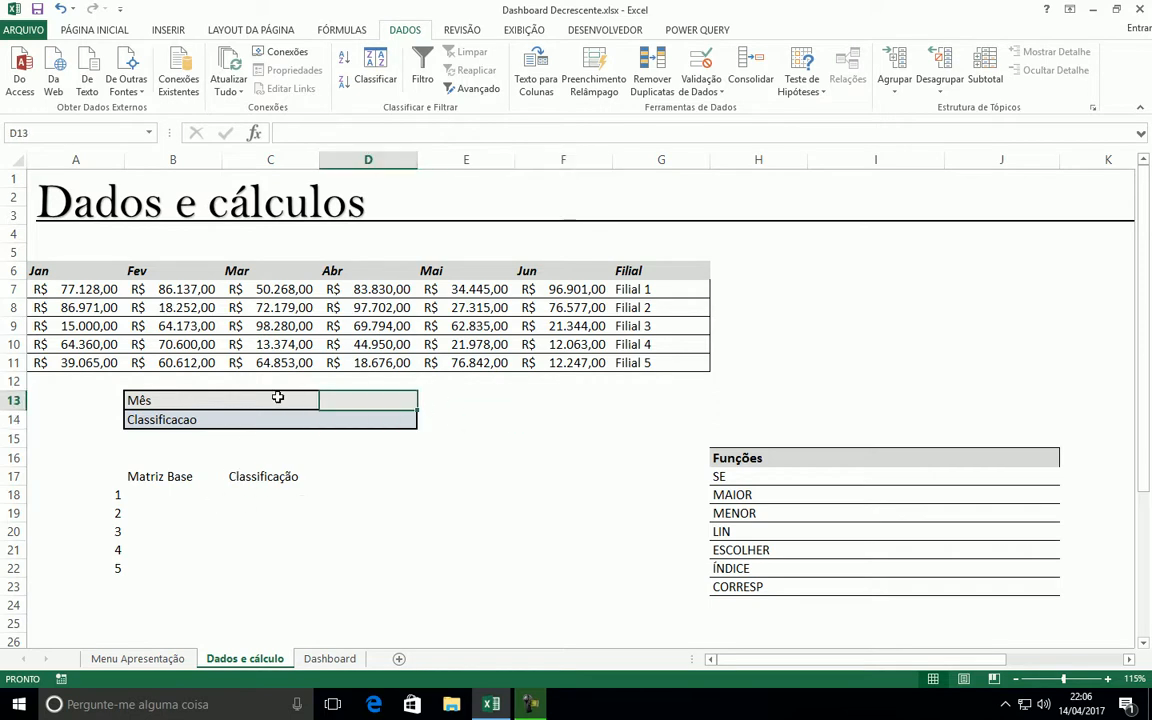
click(279, 399)
click(372, 403)
click(287, 402)
click(375, 400)
drag(40, 270, 573, 265)
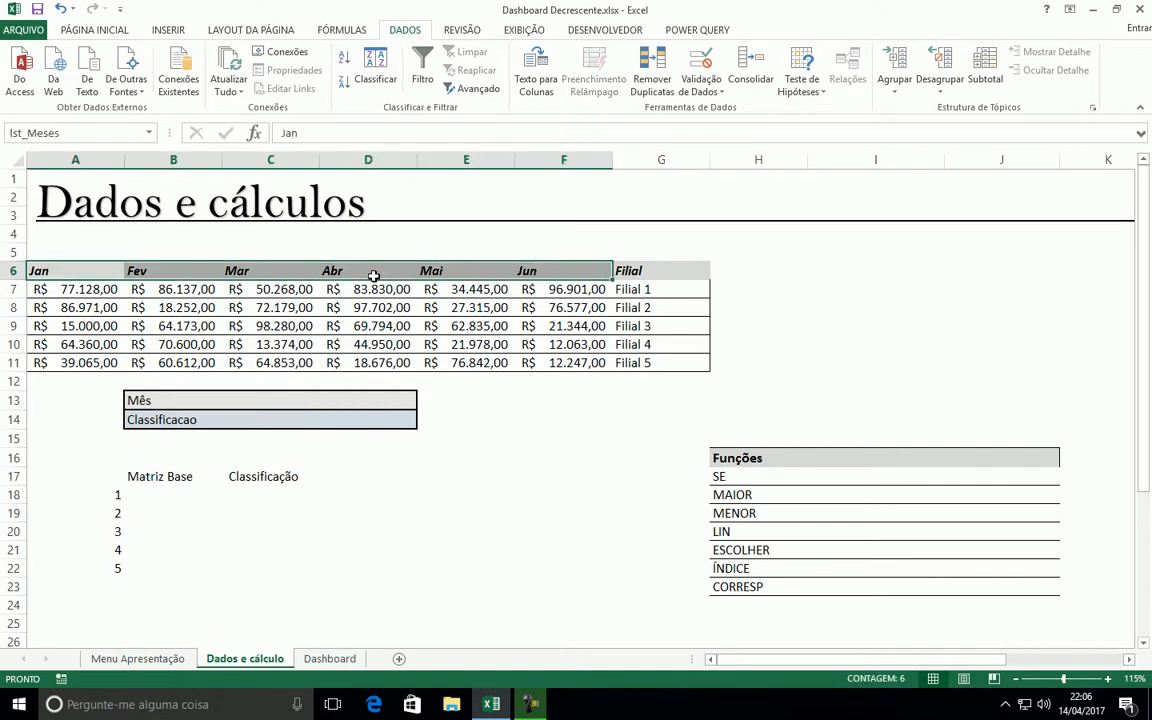
click(290, 400)
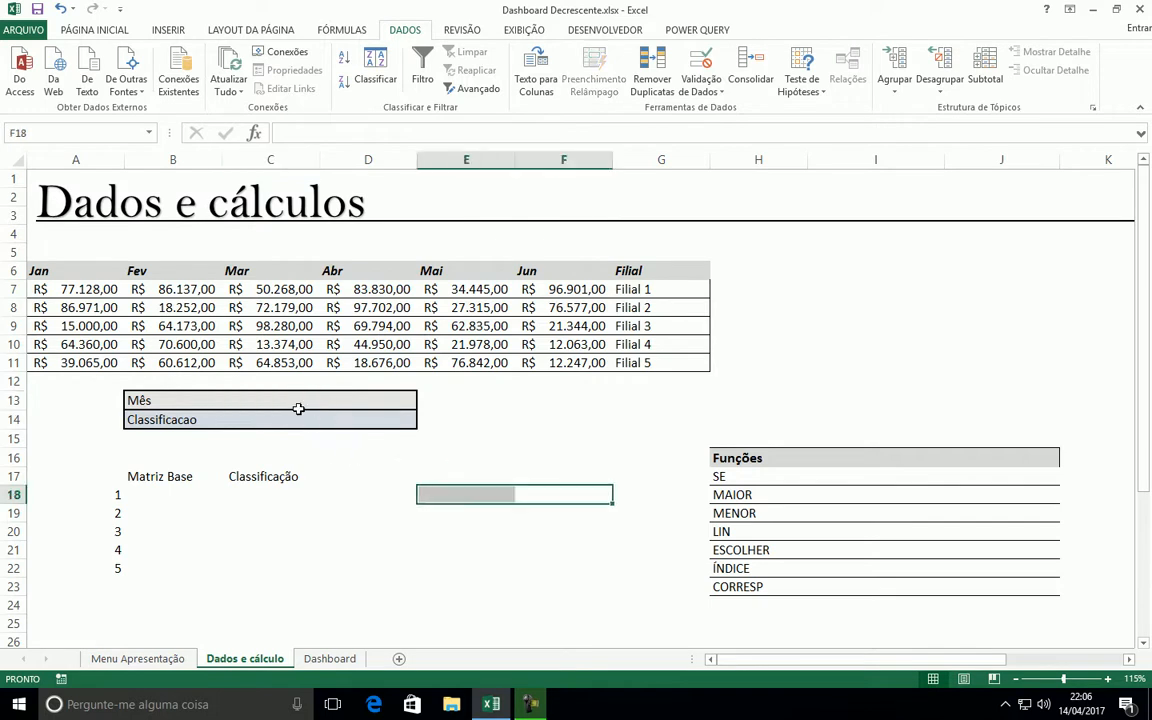
Name the month header range A6:F6 lst_Meses and reselect it to check the name
drag(64, 270, 535, 266)
click(77, 130)
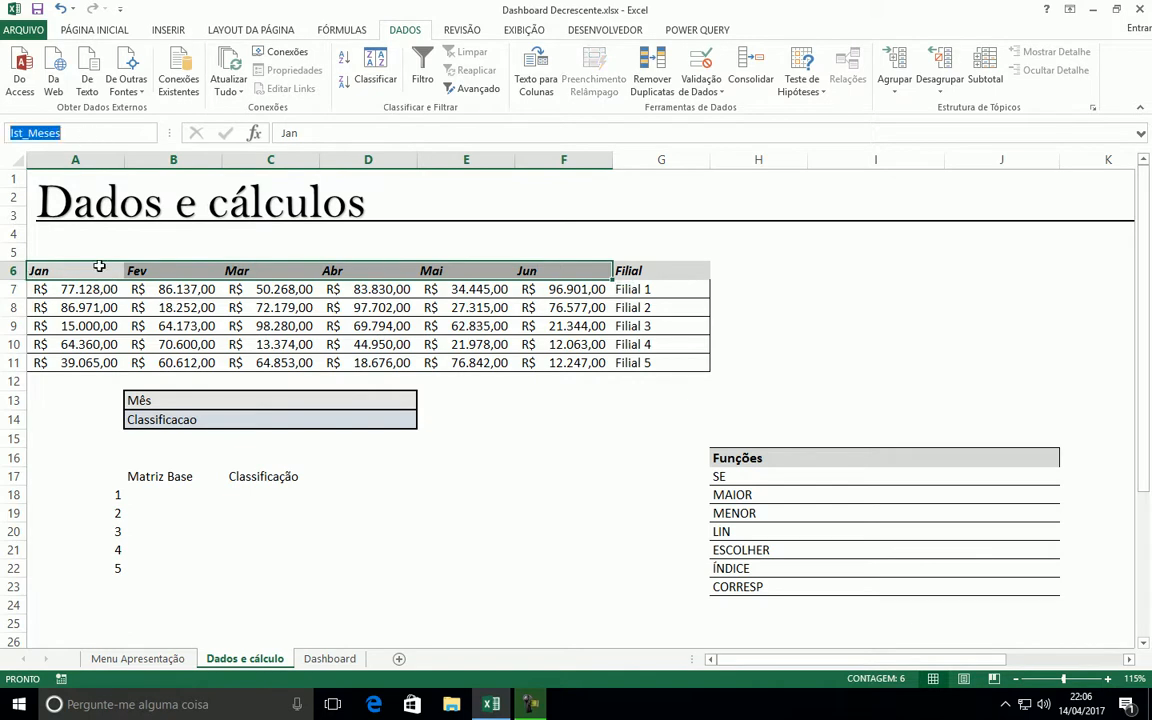
text(ls)
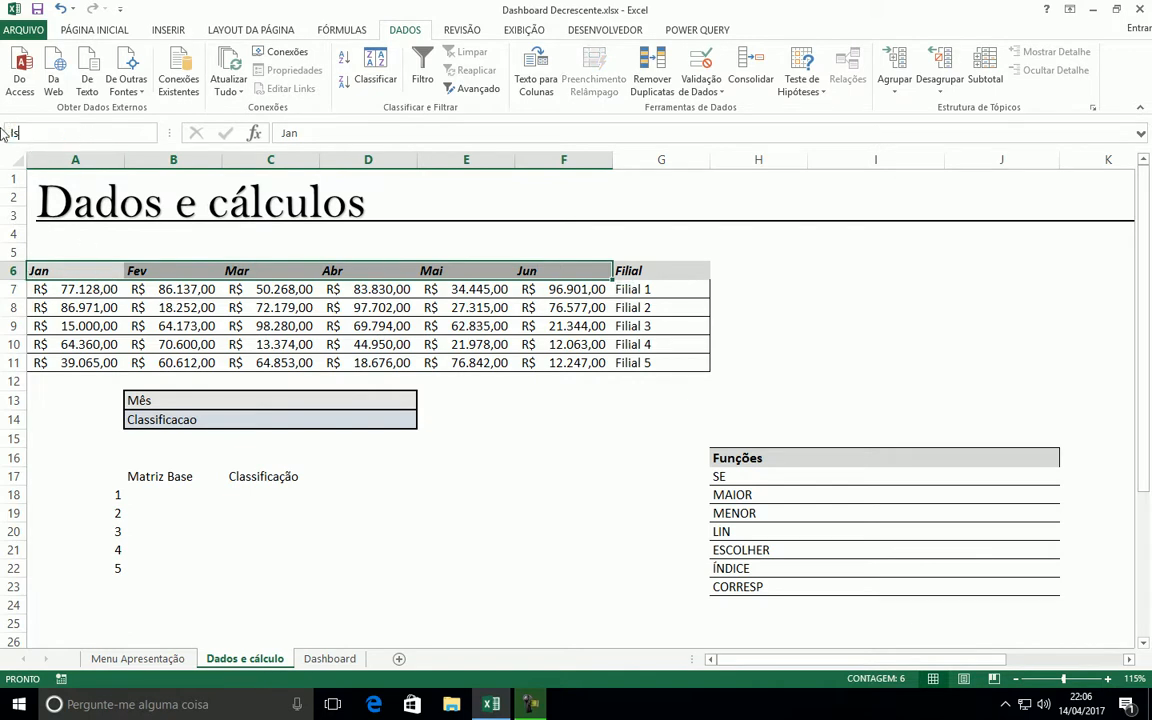
text(t_Meses)
key(Return)
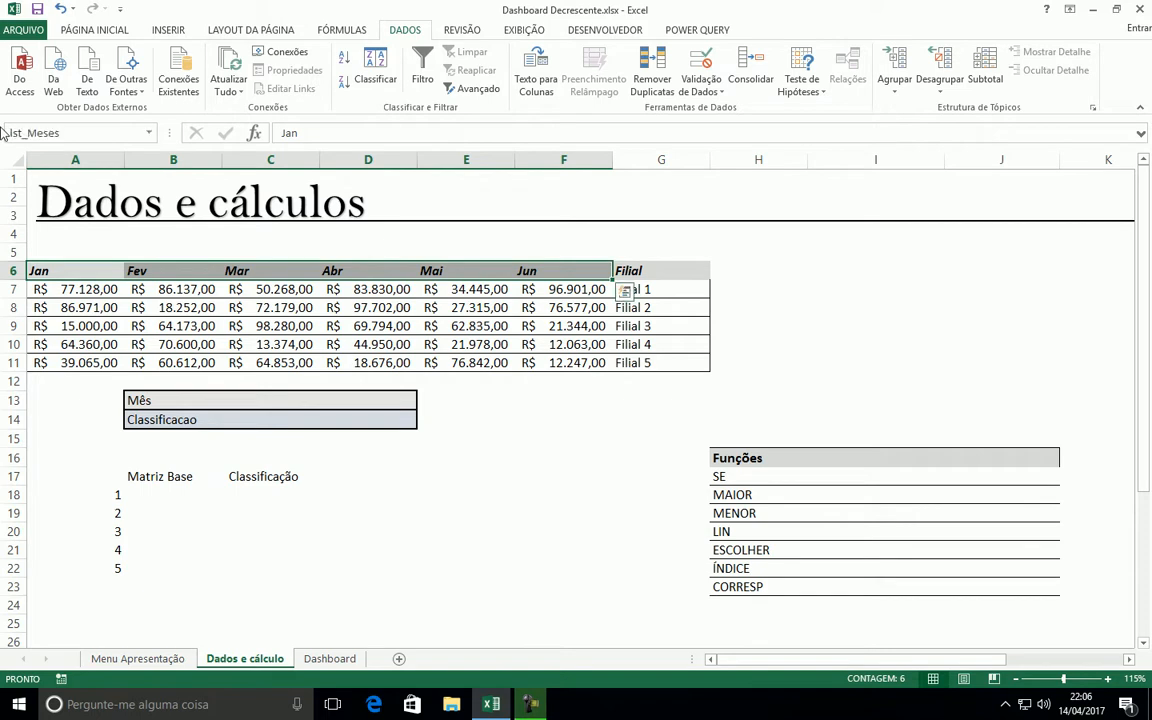
click(240, 307)
drag(60, 270, 558, 260)
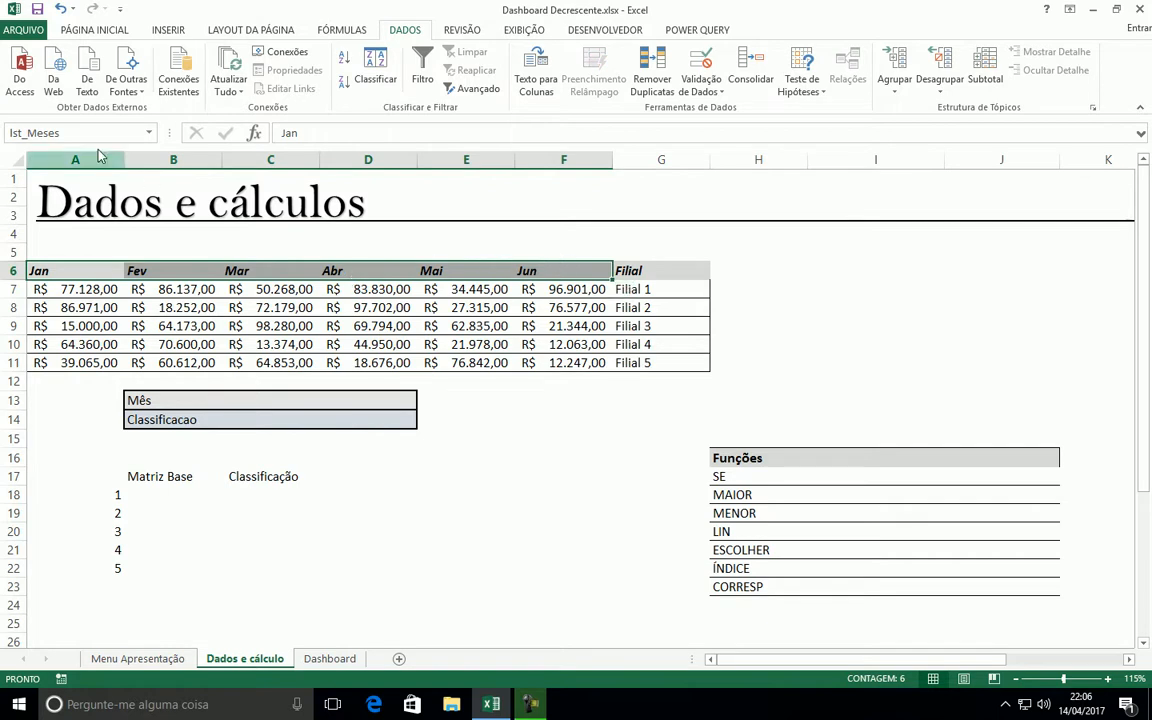
Apply data validation to cell C13 beside Mês, allowing a list with the source =lst_Meses
click(262, 402)
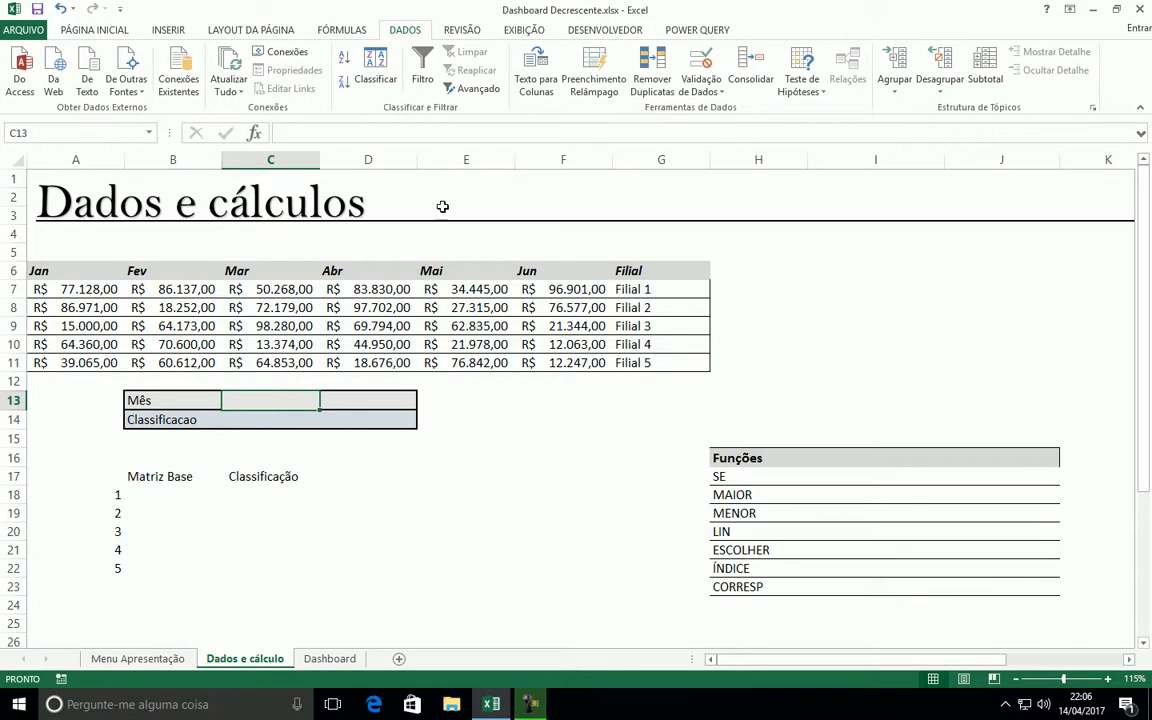
click(703, 90)
click(712, 110)
drag(783, 408, 826, 331)
click(811, 394)
click(730, 437)
click(802, 458)
text(=I)
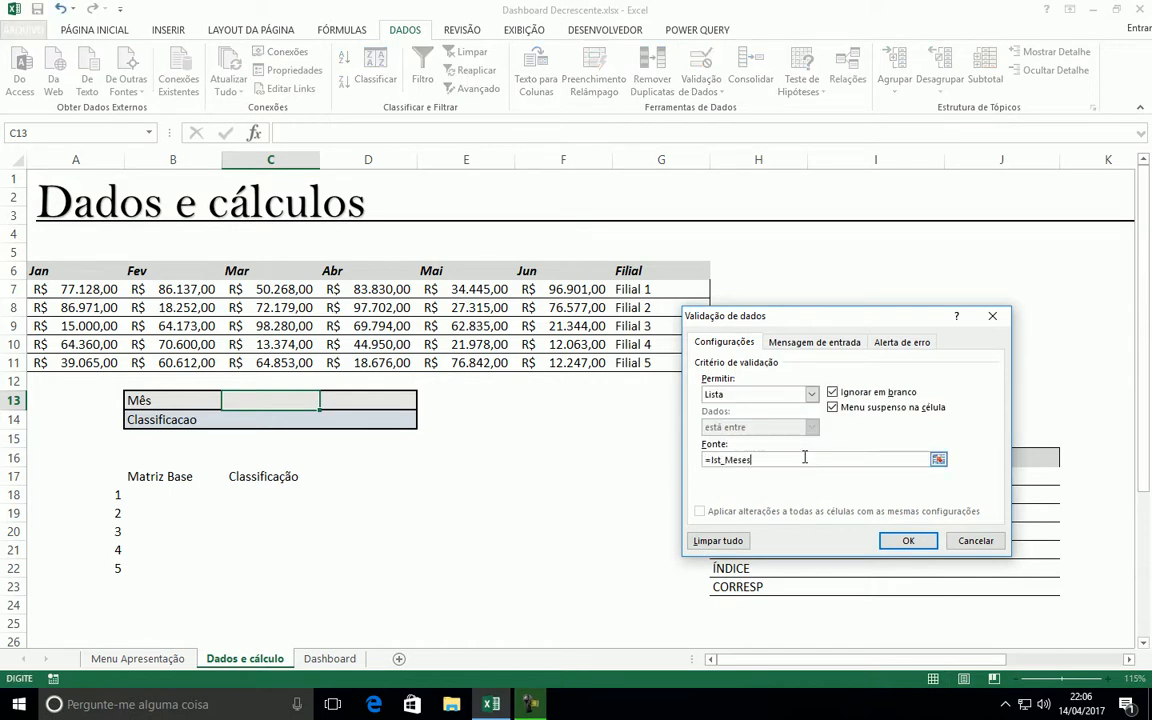
key(Return)
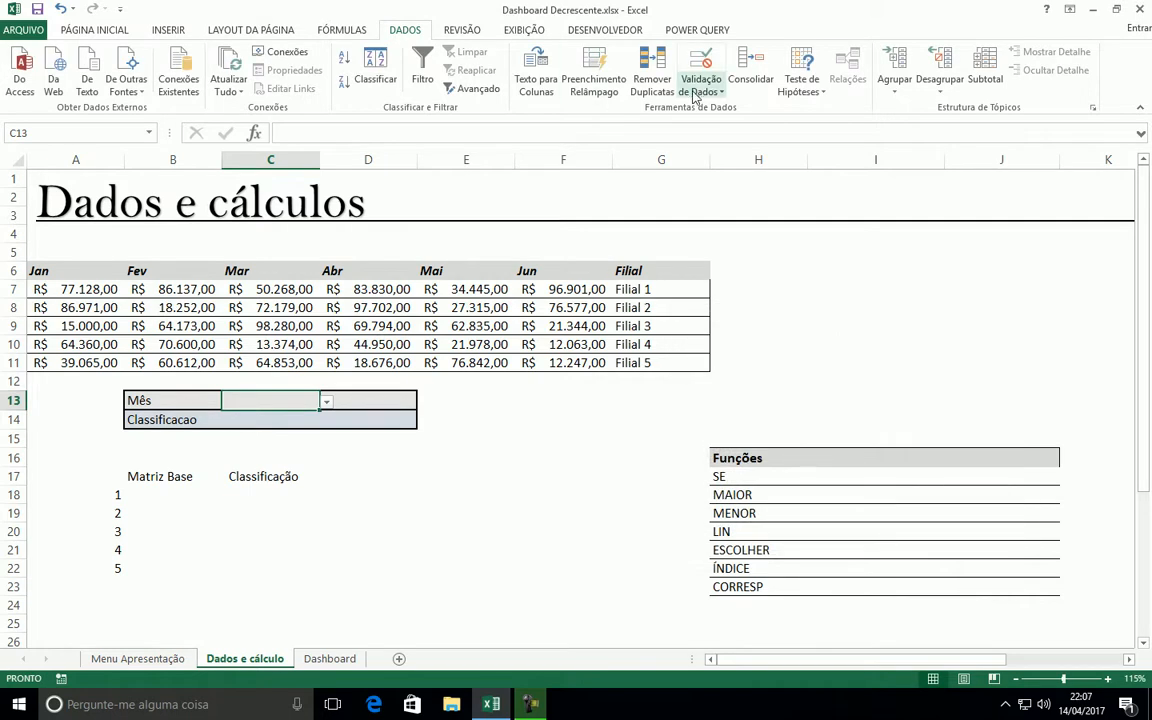
Choose Jun from the list of months in cell C13
click(326, 401)
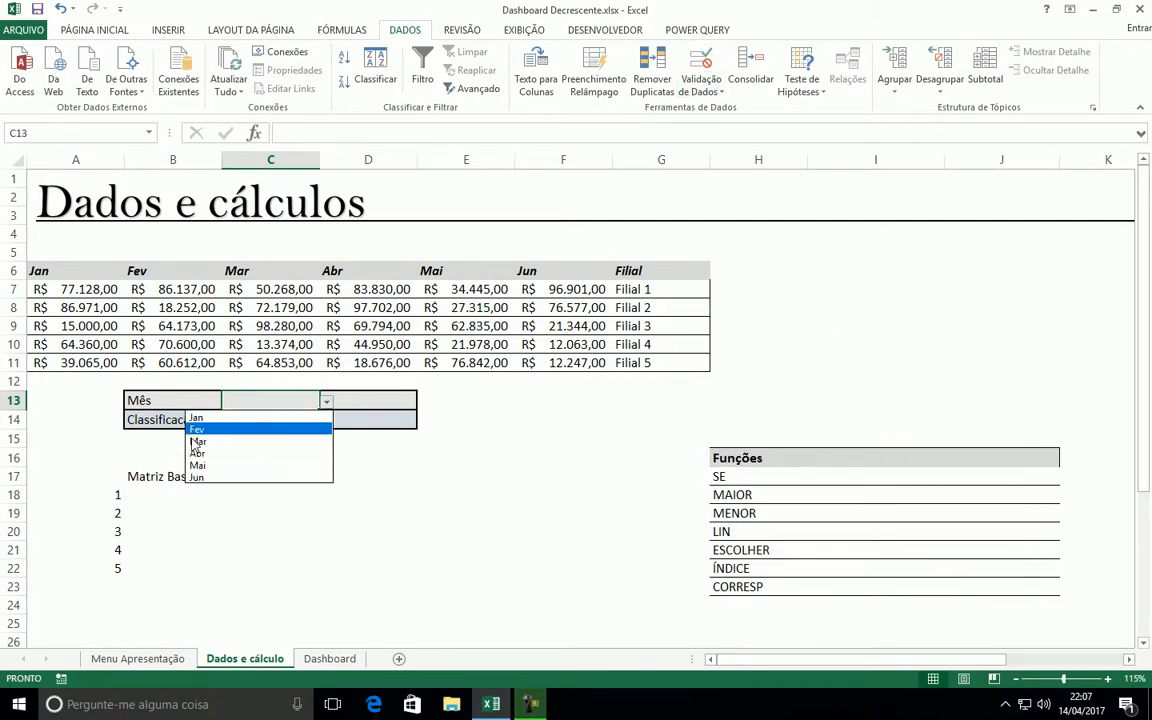
click(373, 400)
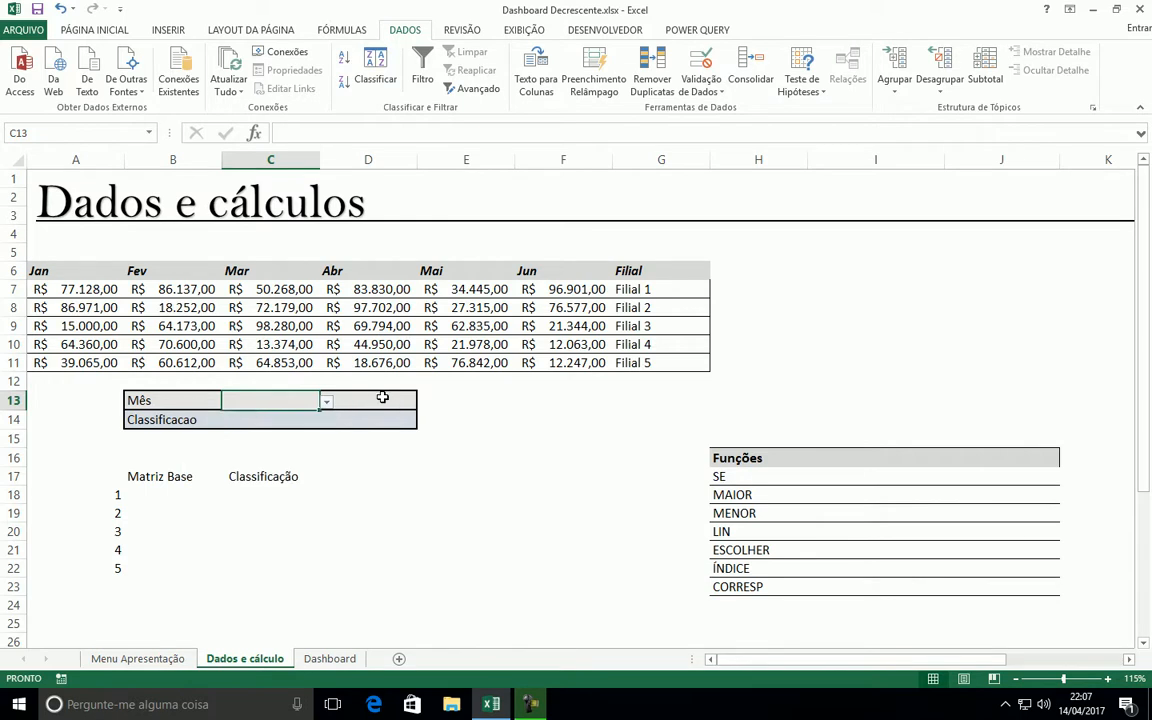
click(373, 400)
click(314, 404)
click(326, 401)
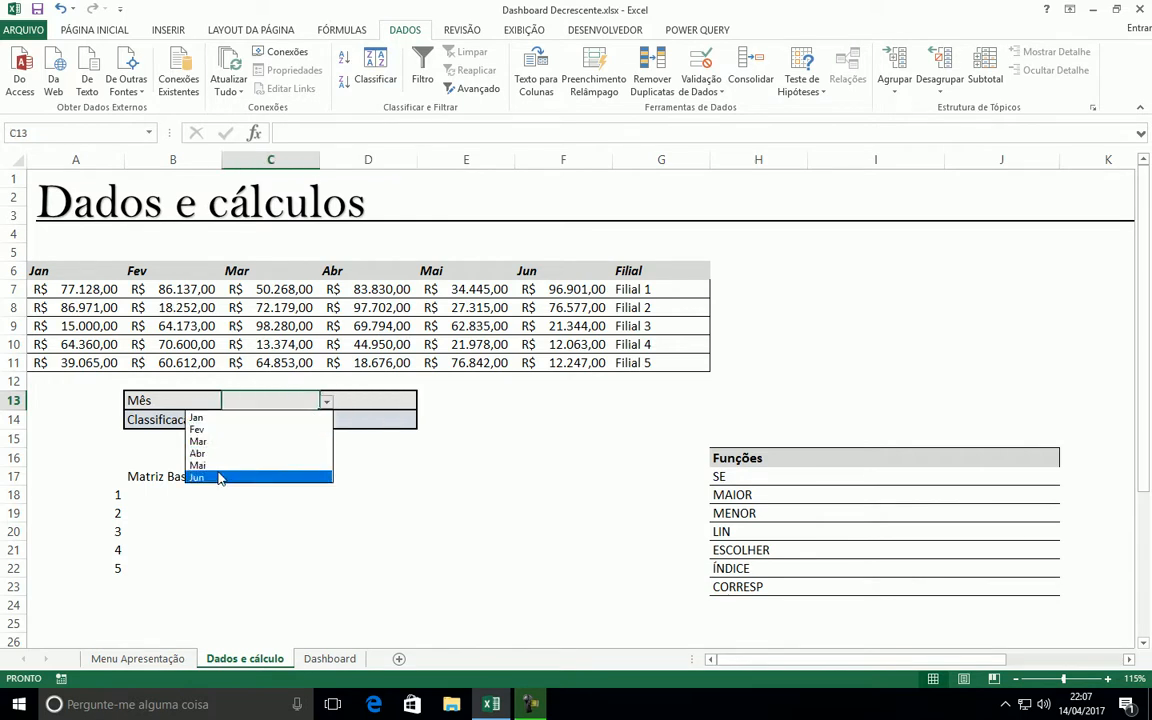
click(221, 476)
click(381, 403)
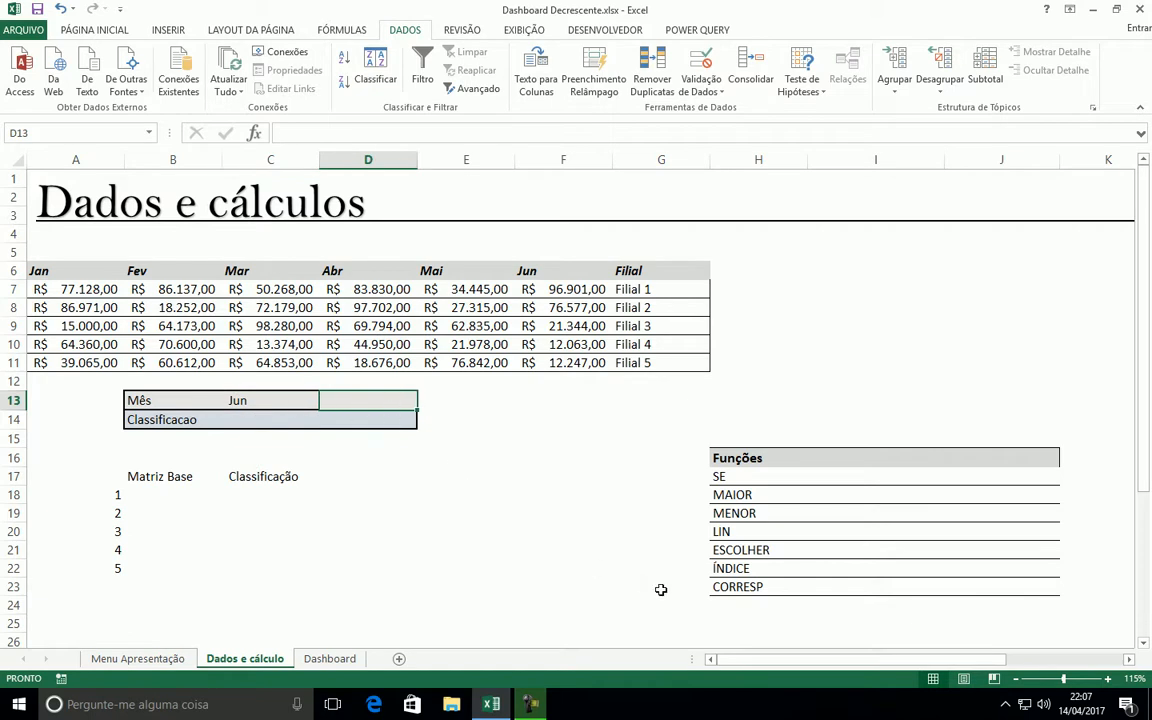
Shade the CORRESP cell H23 in the Funções list with a light gray fill
click(737, 587)
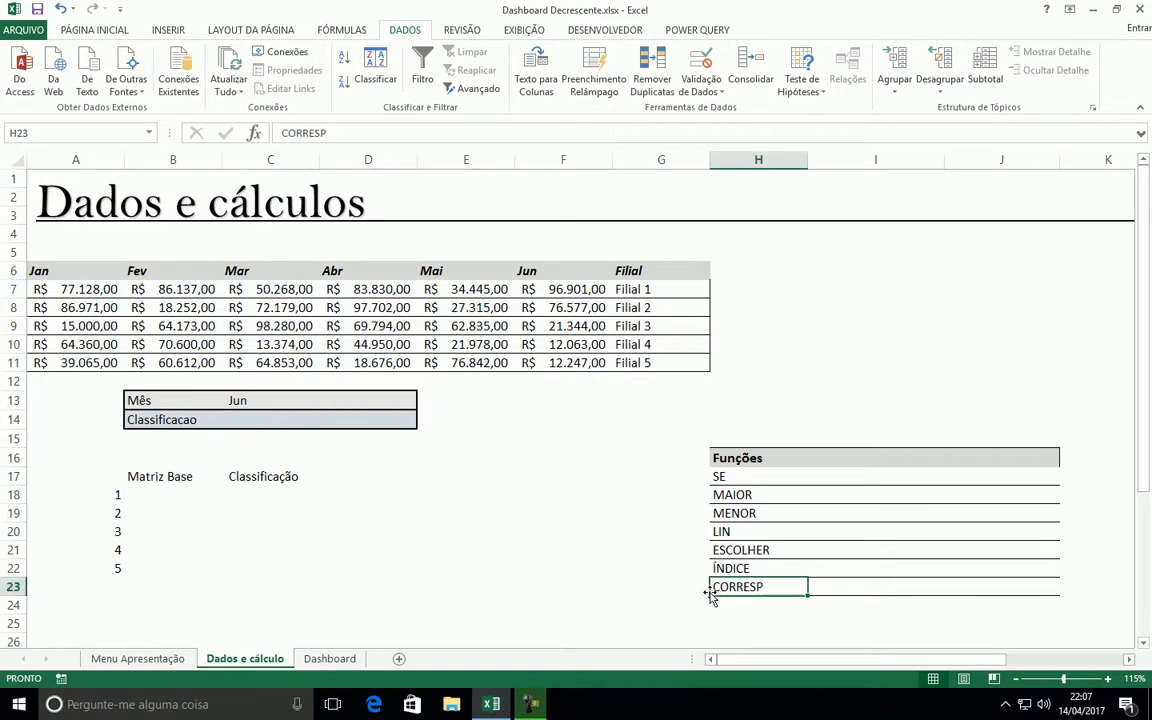
click(110, 29)
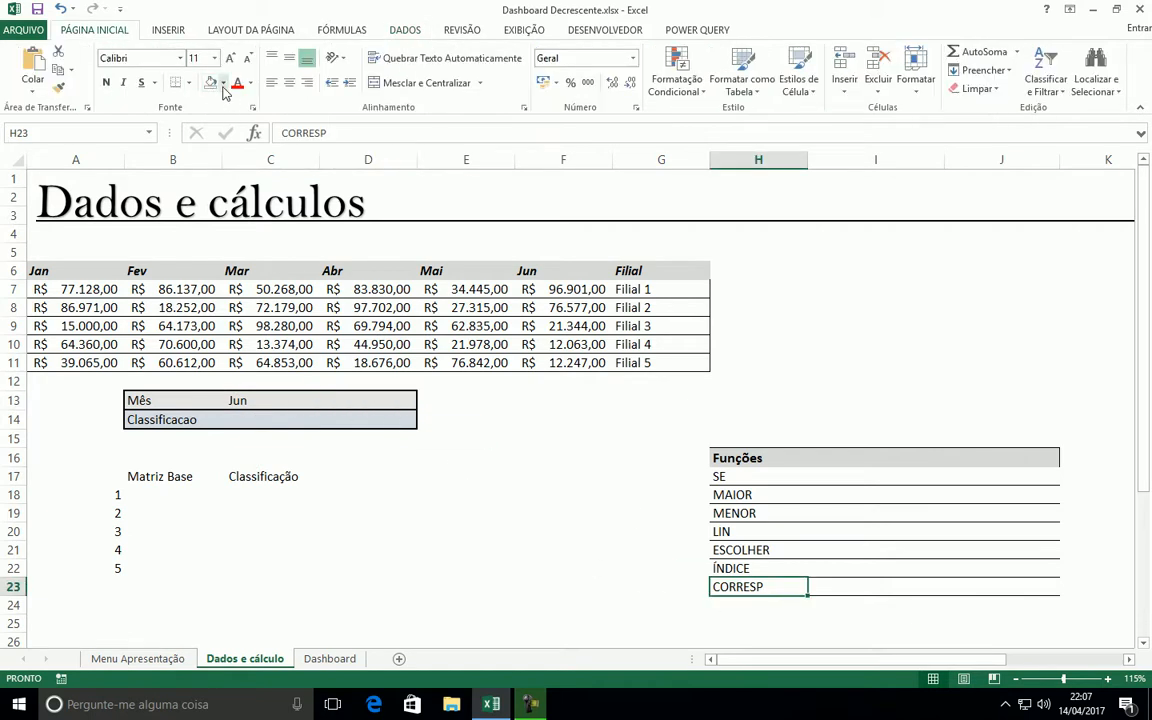
click(222, 83)
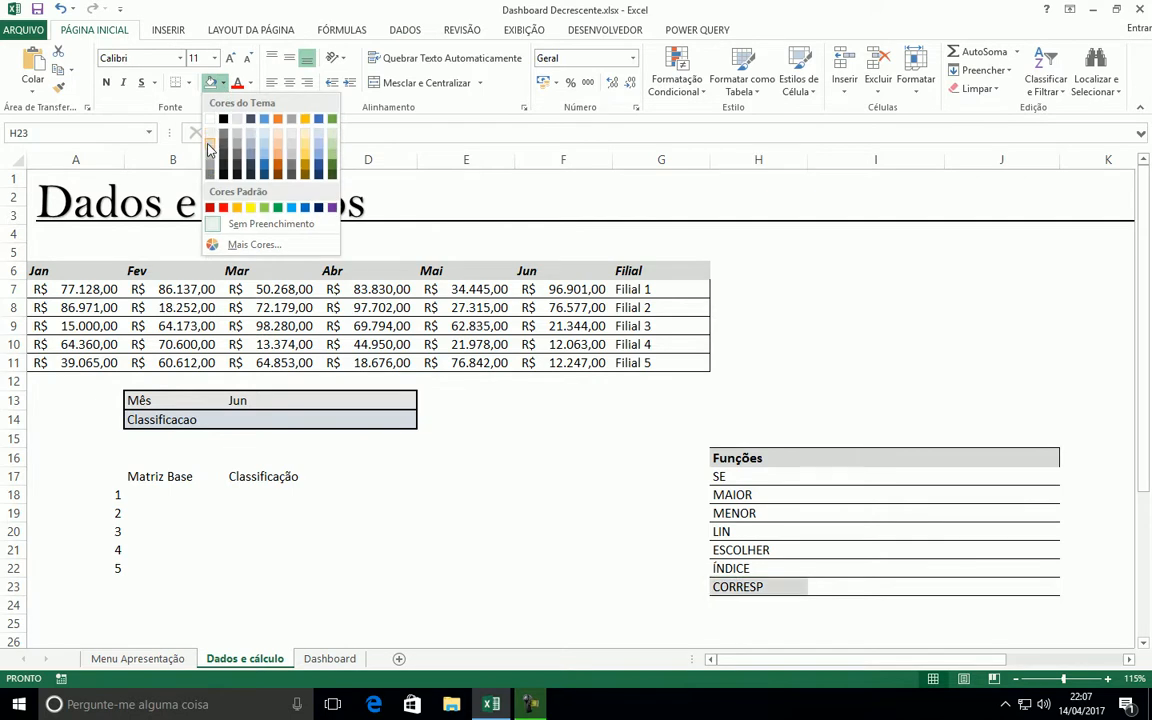
click(210, 145)
click(848, 387)
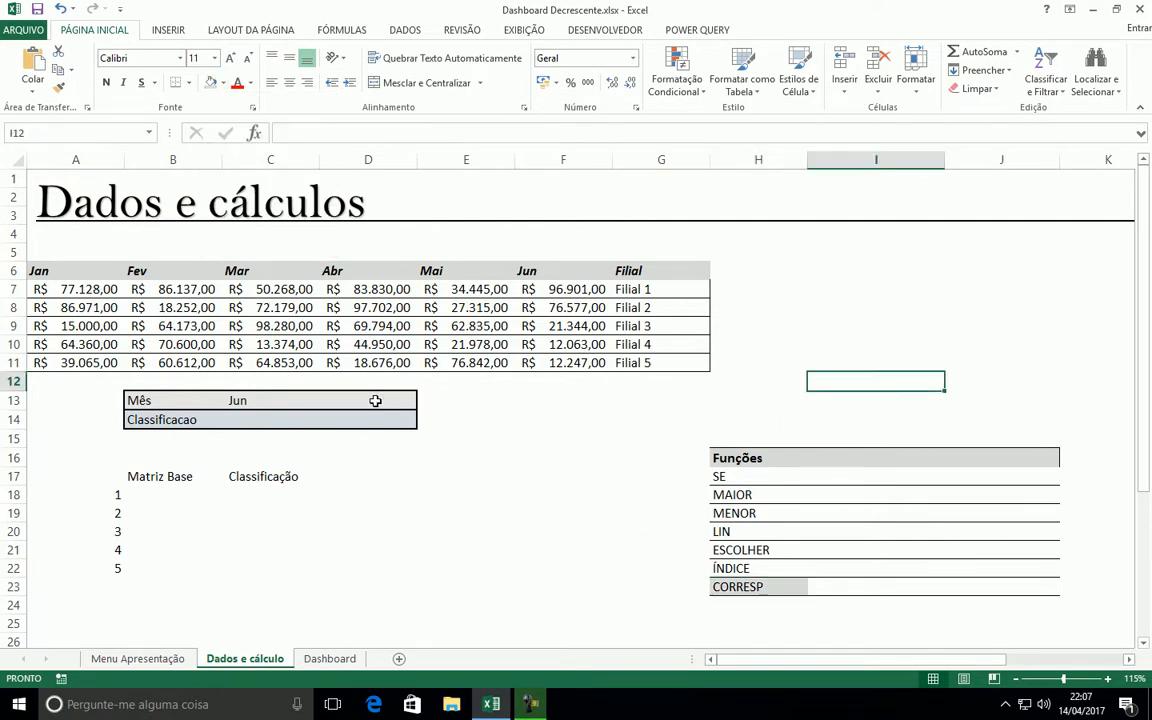
Insert a CORRESP function in D13 with lookup value C13, lookup array lst_Meses and match type 0
click(383, 398)
click(255, 132)
double_click(746, 415)
drag(737, 354, 765, 308)
click(243, 400)
click(790, 360)
drag(38, 271, 545, 269)
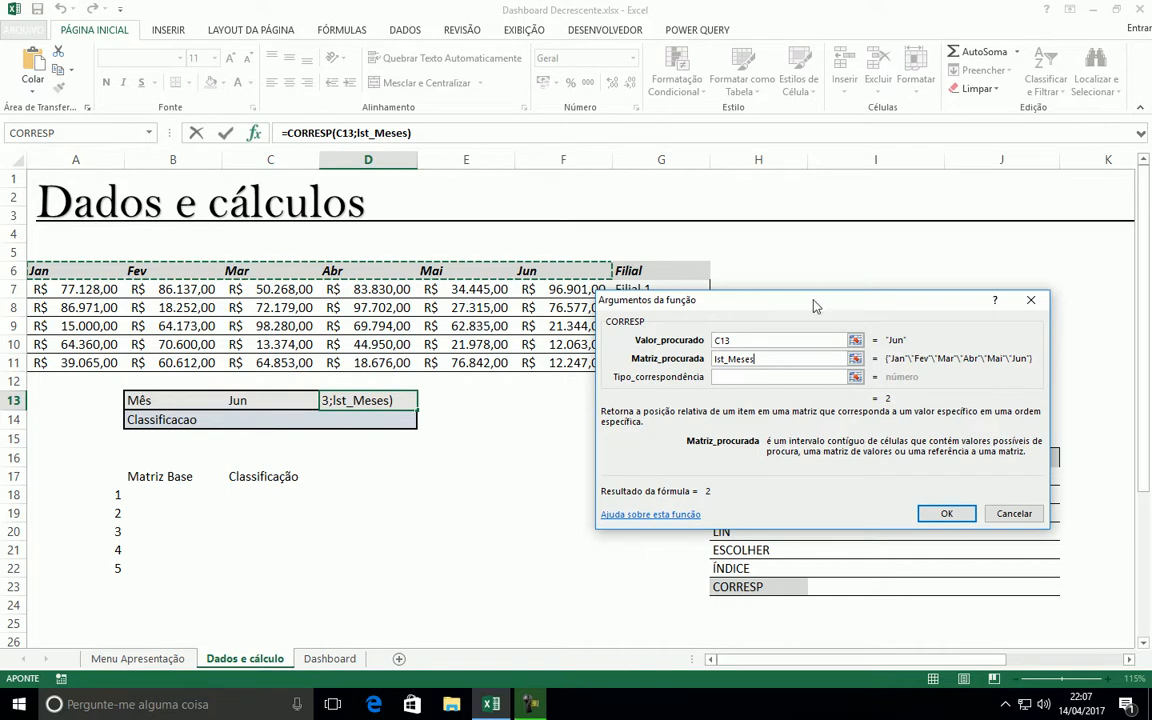
drag(792, 305, 812, 416)
click(761, 432)
text(0)
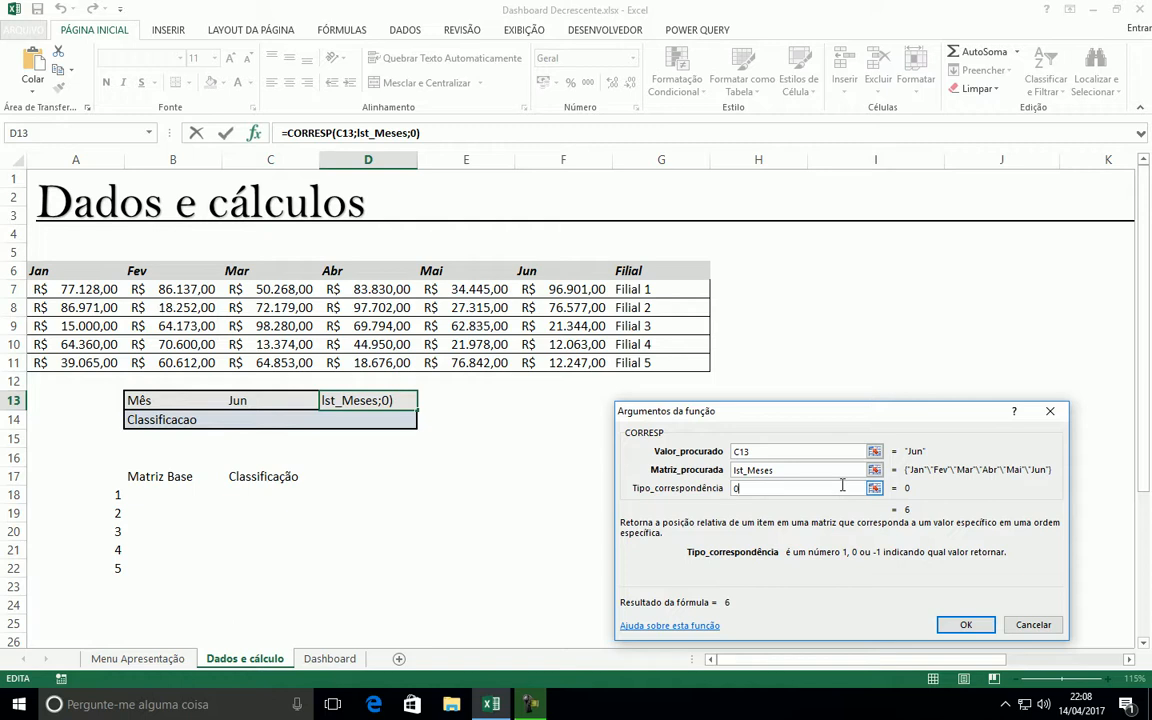
drag(738, 420, 723, 374)
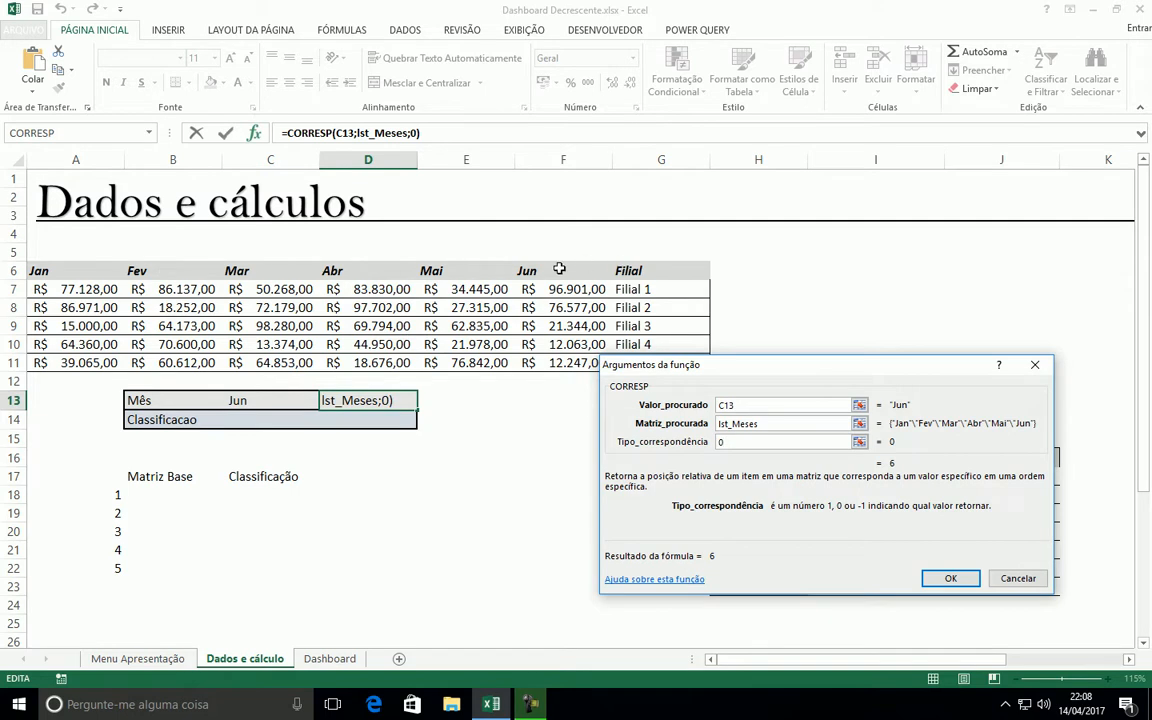
click(950, 578)
Choose Mar from the month list in C13 and compare the position in D13 with the month headers
click(245, 395)
click(326, 401)
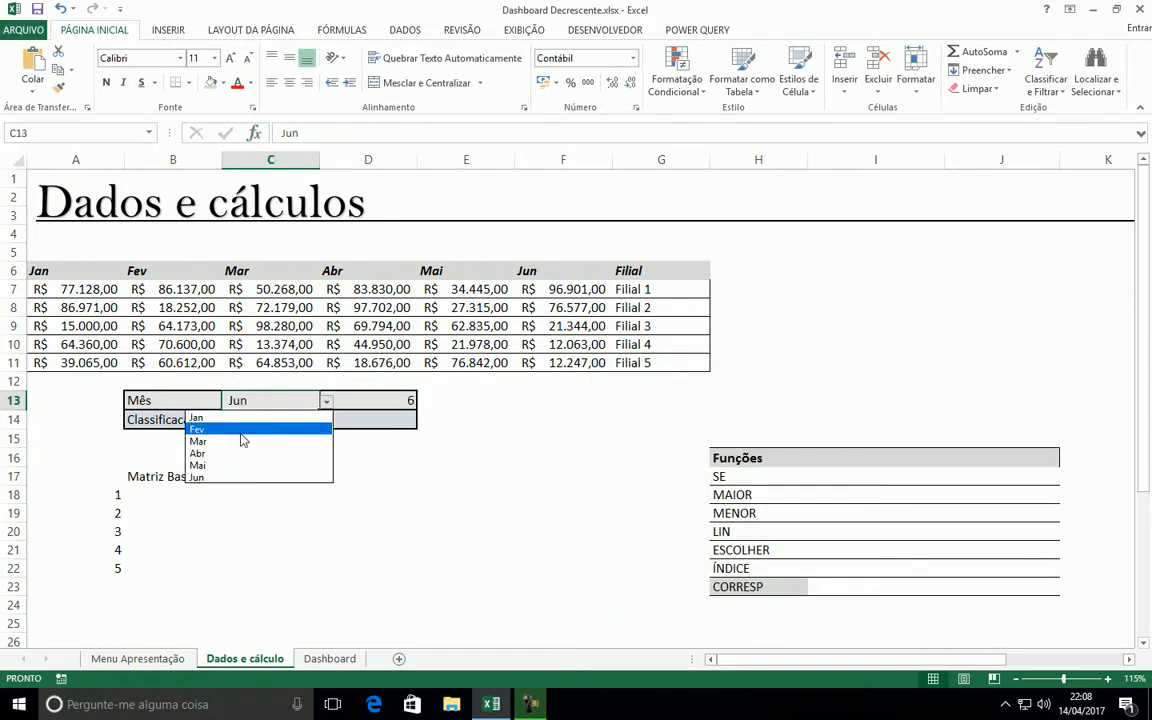
click(216, 435)
click(393, 404)
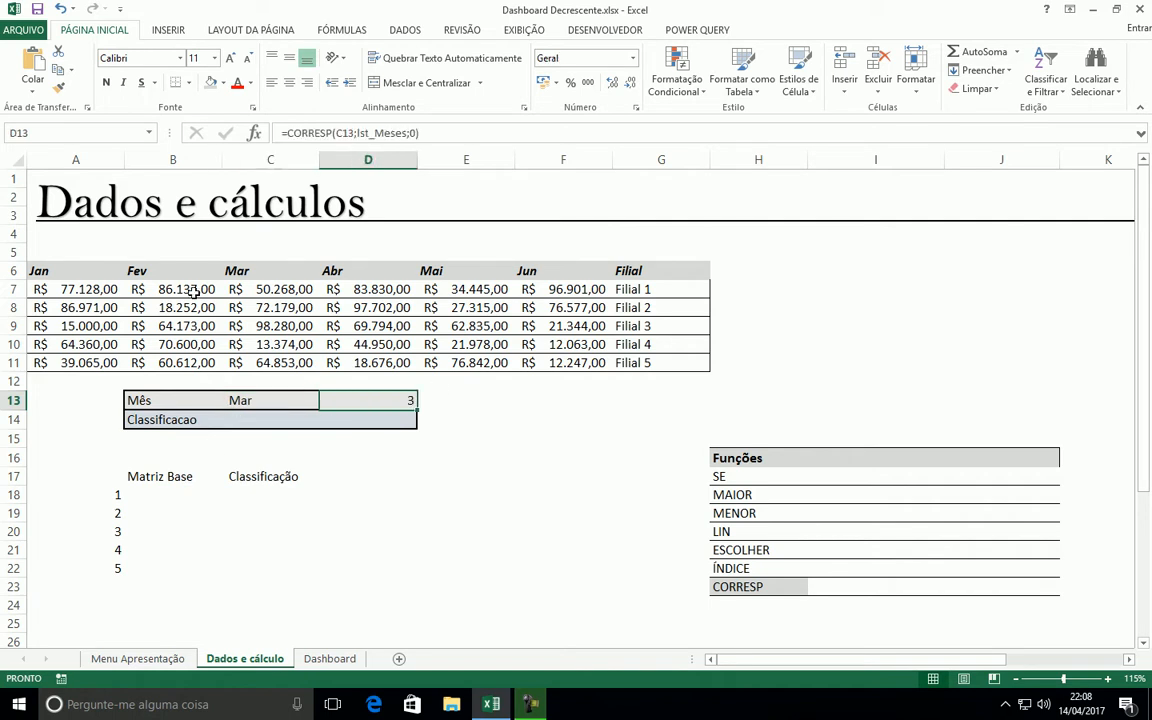
click(100, 267)
click(145, 268)
click(241, 267)
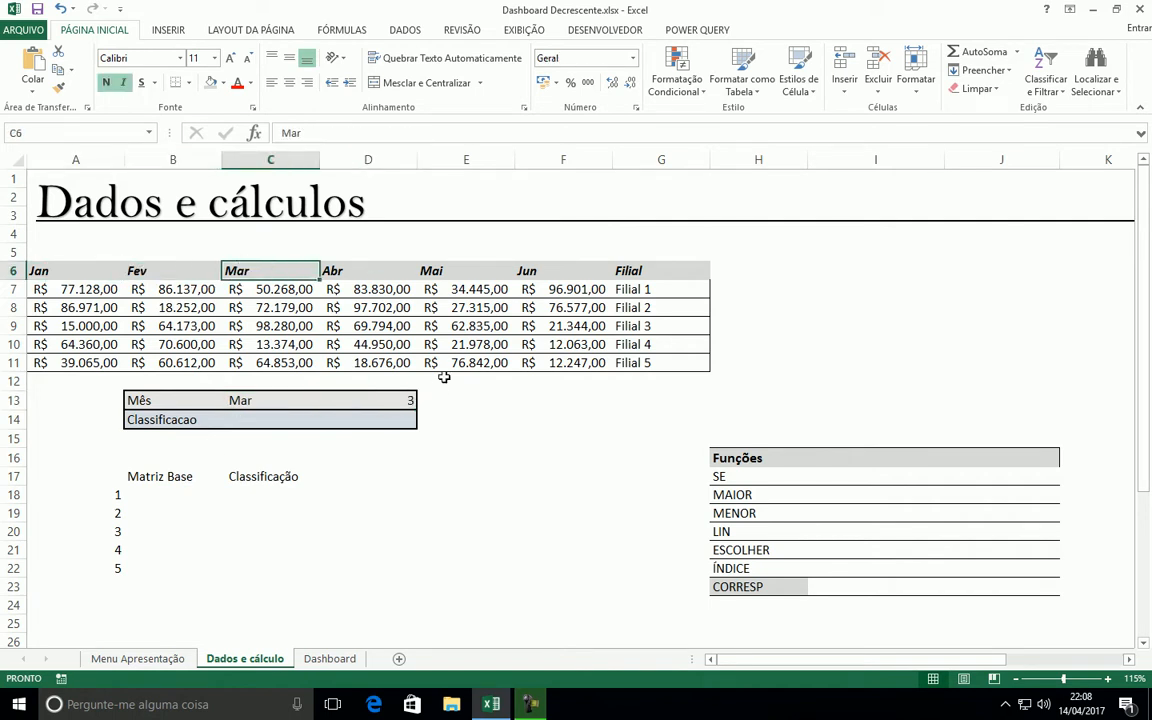
click(405, 398)
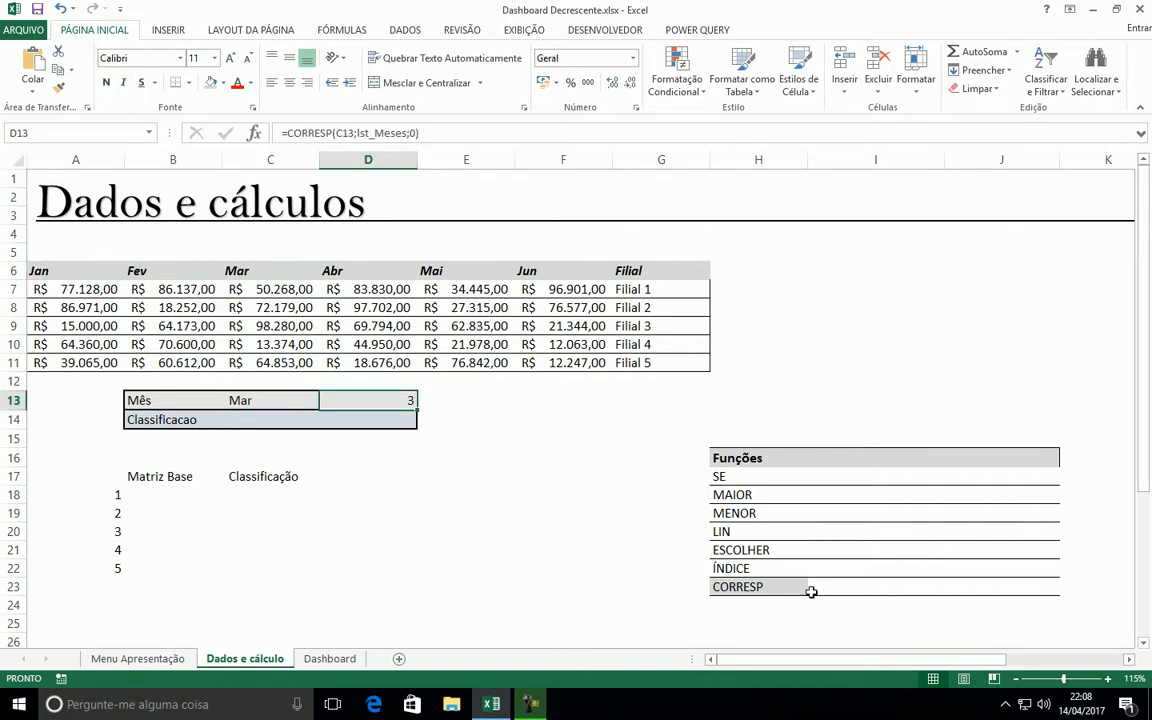
Enter 1 in cell D14 of the Classificacao row
click(509, 458)
click(391, 417)
text(1)
key(Return)
key(Up)
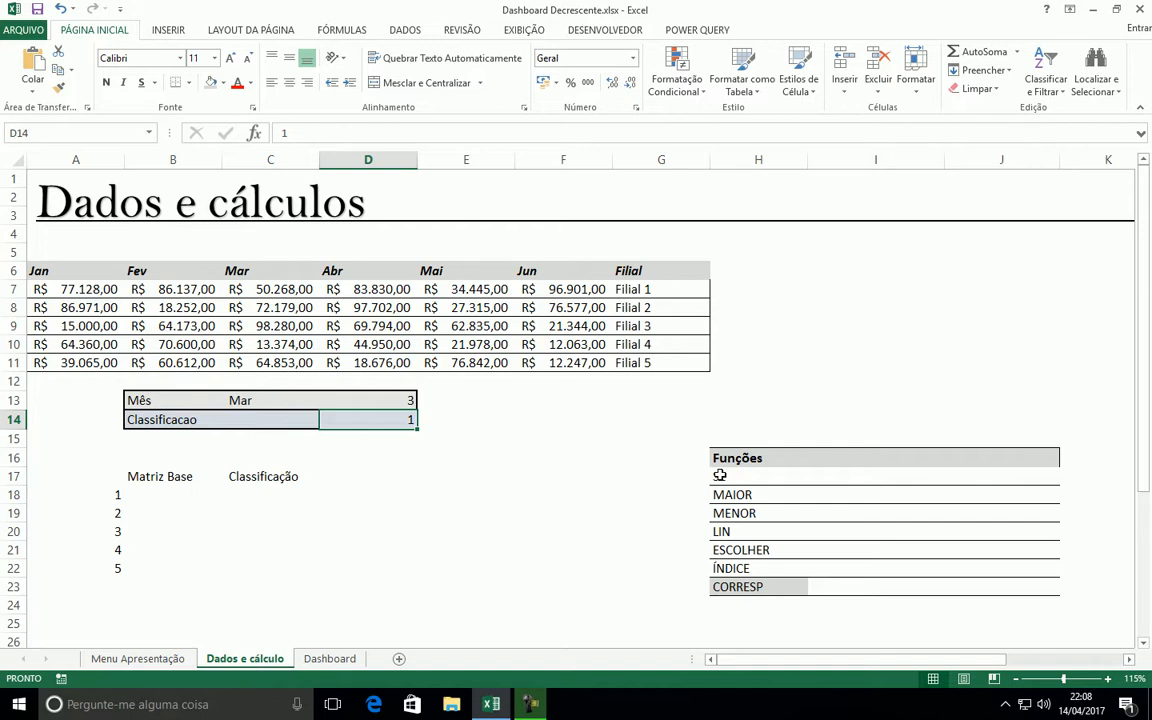
Shade the ESCOLHER cell H21 in the Funções list with a light gray fill
click(545, 499)
drag(149, 497, 152, 569)
click(363, 536)
click(160, 500)
drag(160, 500, 154, 573)
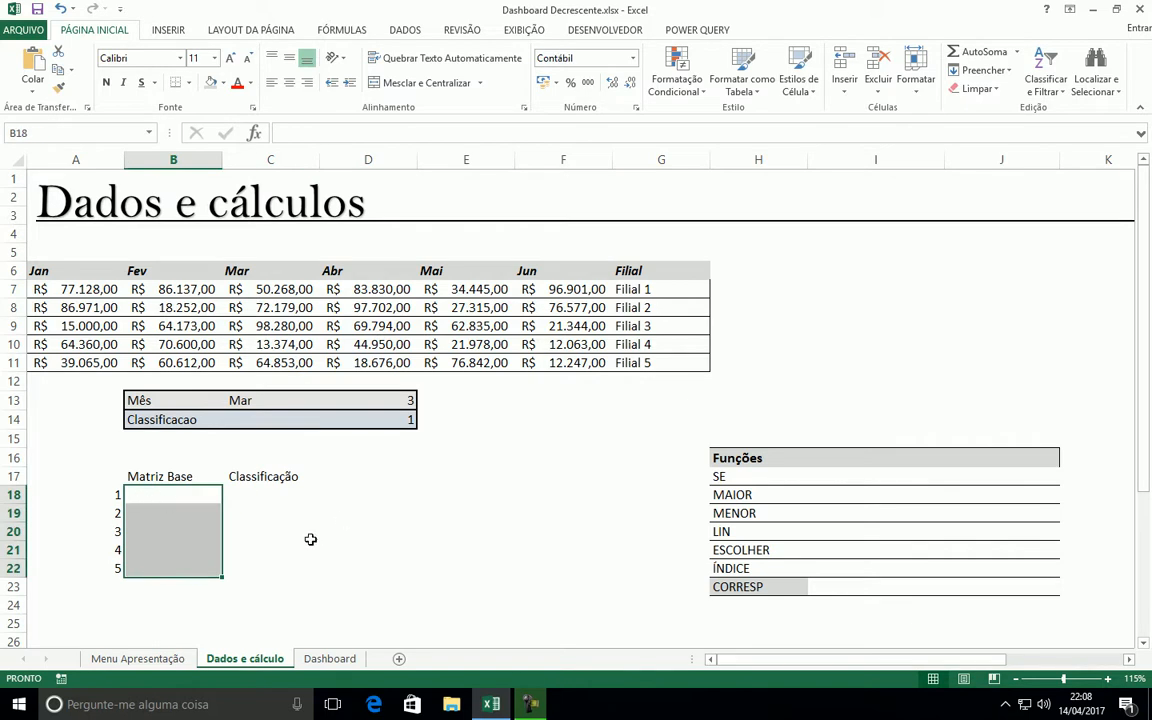
click(733, 553)
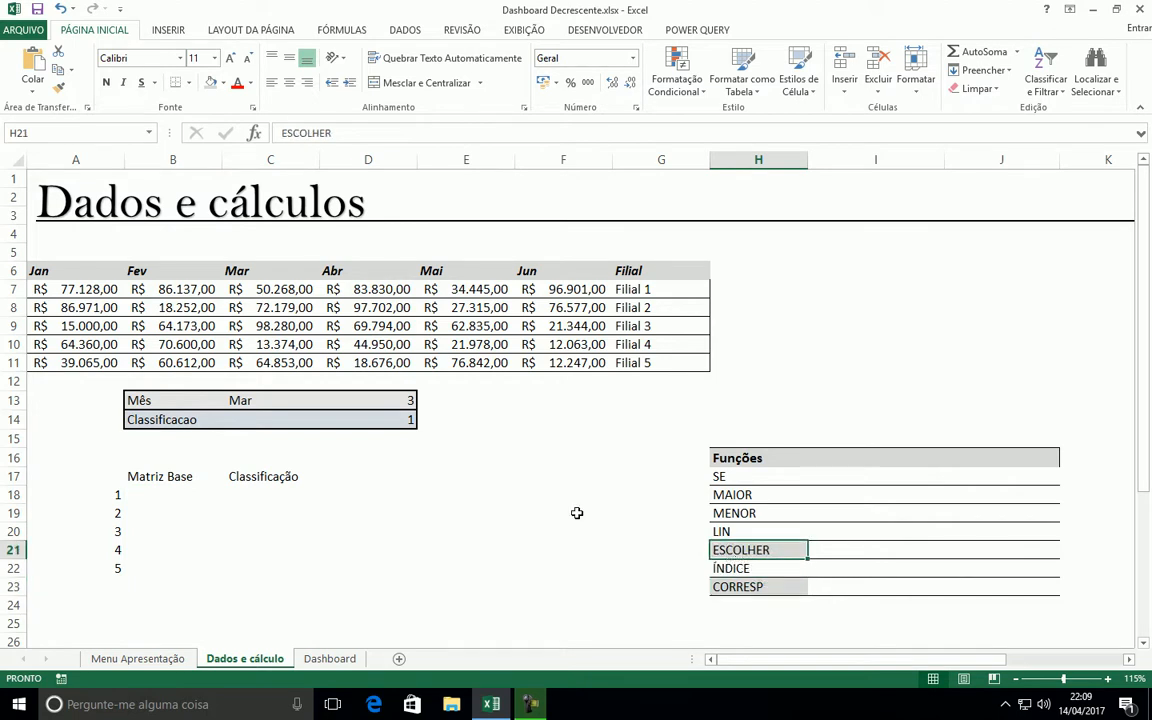
Choose Fev from the month list in C13 and compare D13 with the Fev values in B7:B11
click(390, 397)
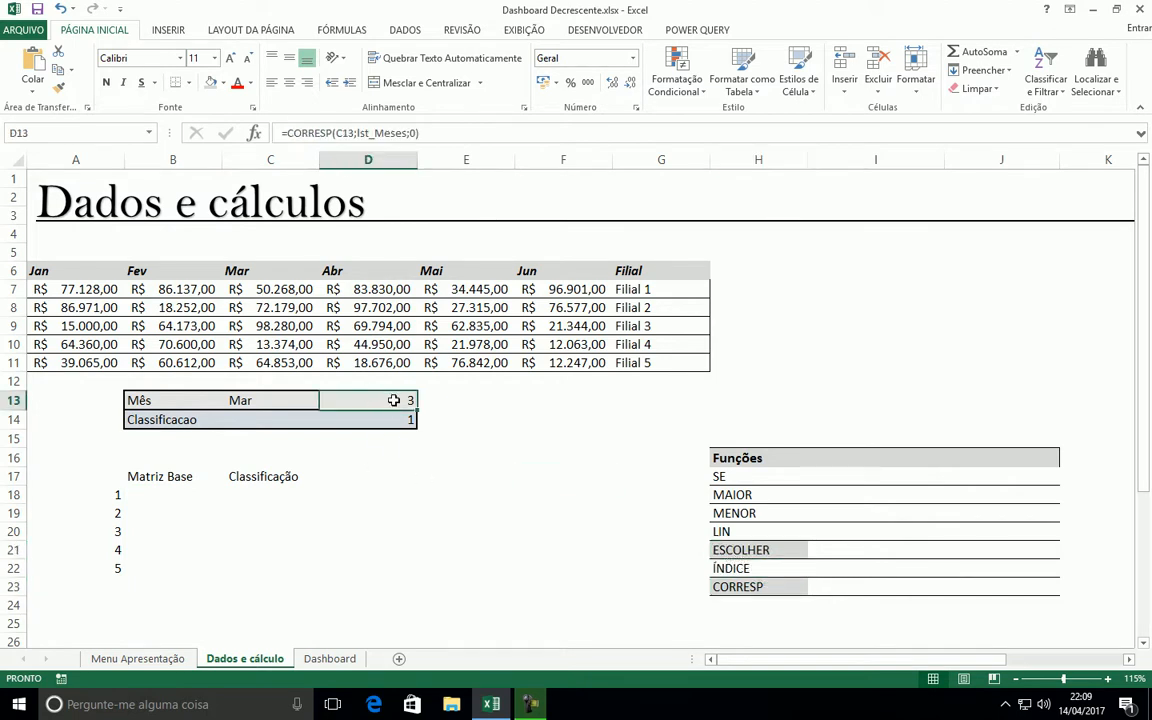
drag(145, 495, 152, 566)
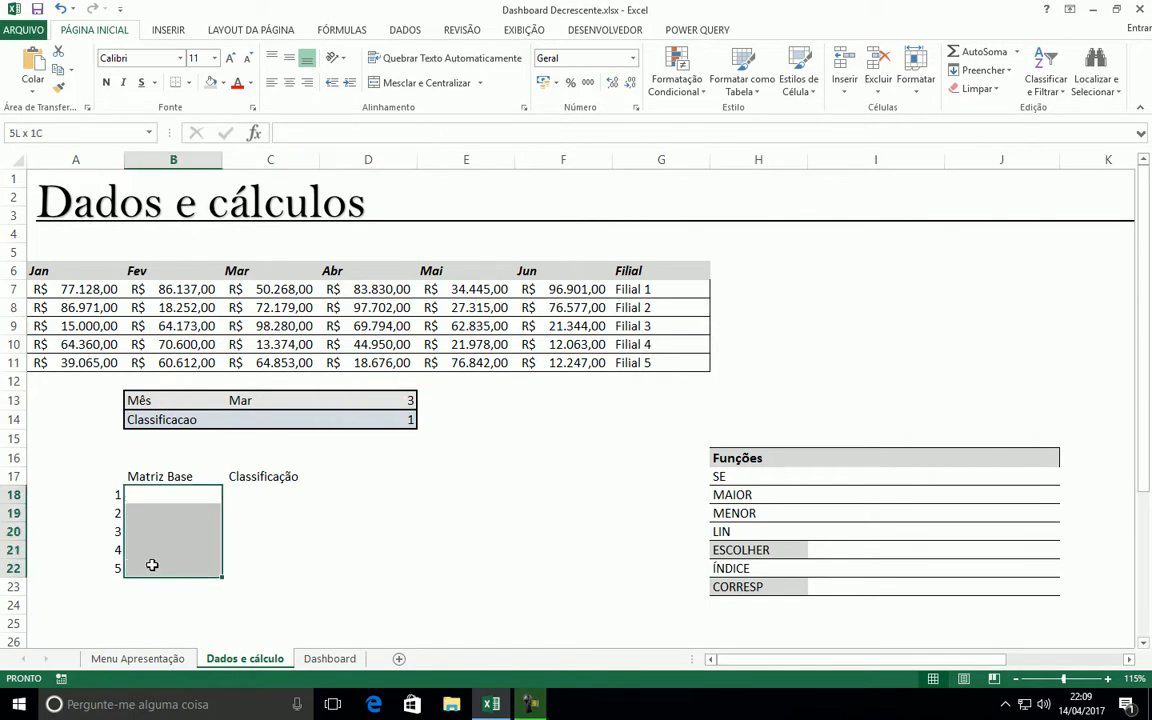
click(402, 401)
click(246, 395)
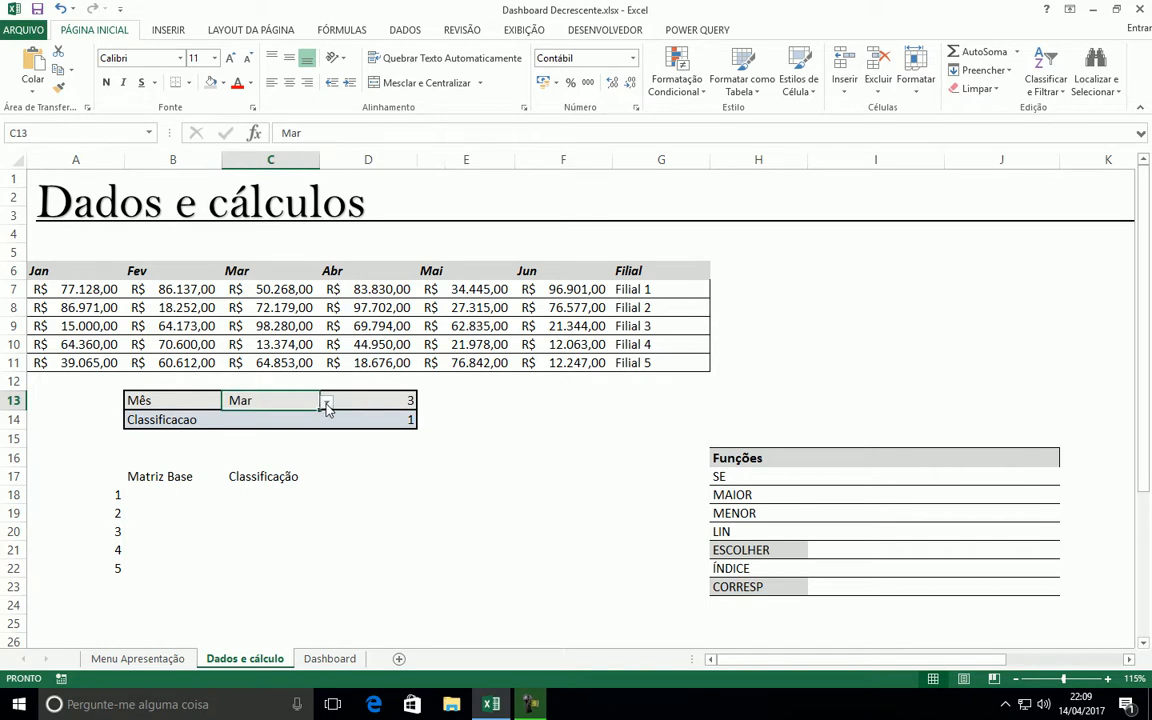
click(326, 401)
click(216, 429)
click(408, 402)
drag(175, 289, 175, 362)
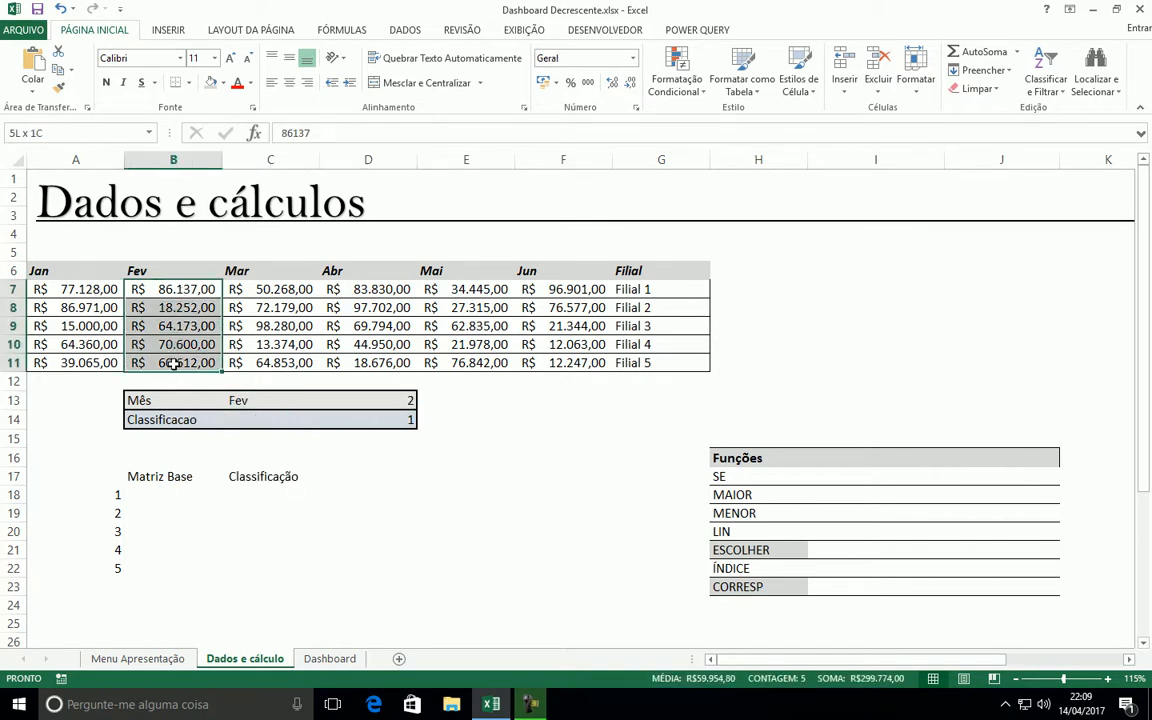
click(440, 513)
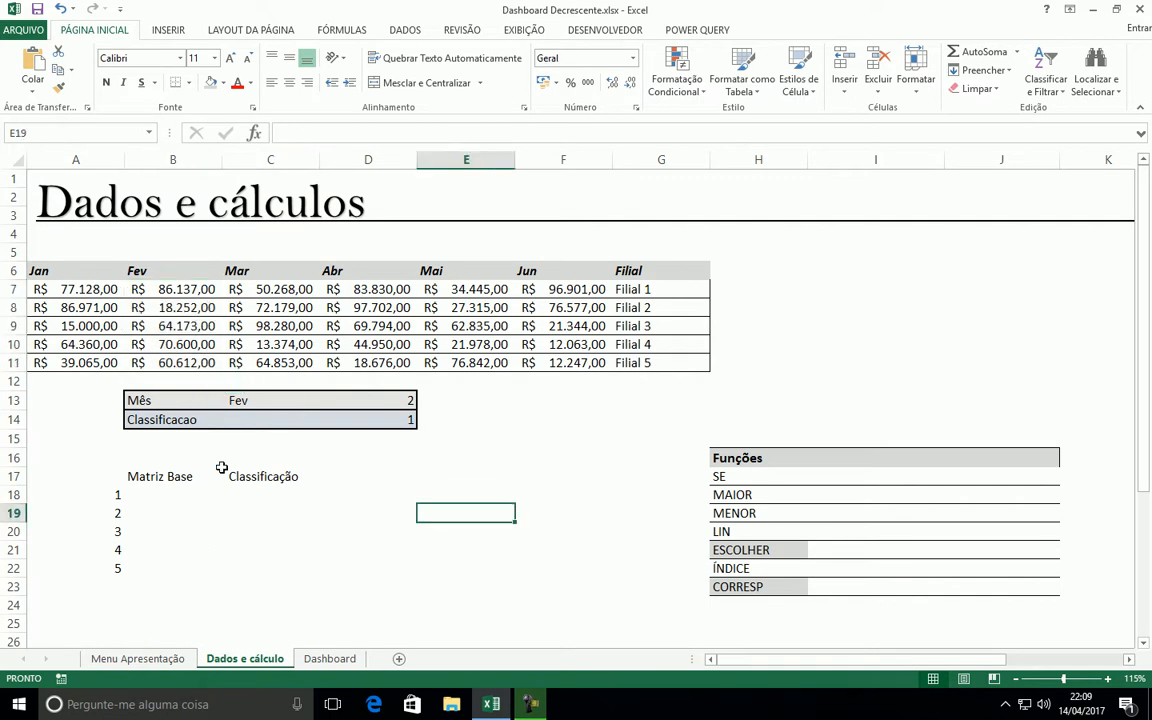
scroll(226, 473, up, 1)
scroll(261, 451, down, 1)
drag(190, 455, 190, 543)
click(255, 133)
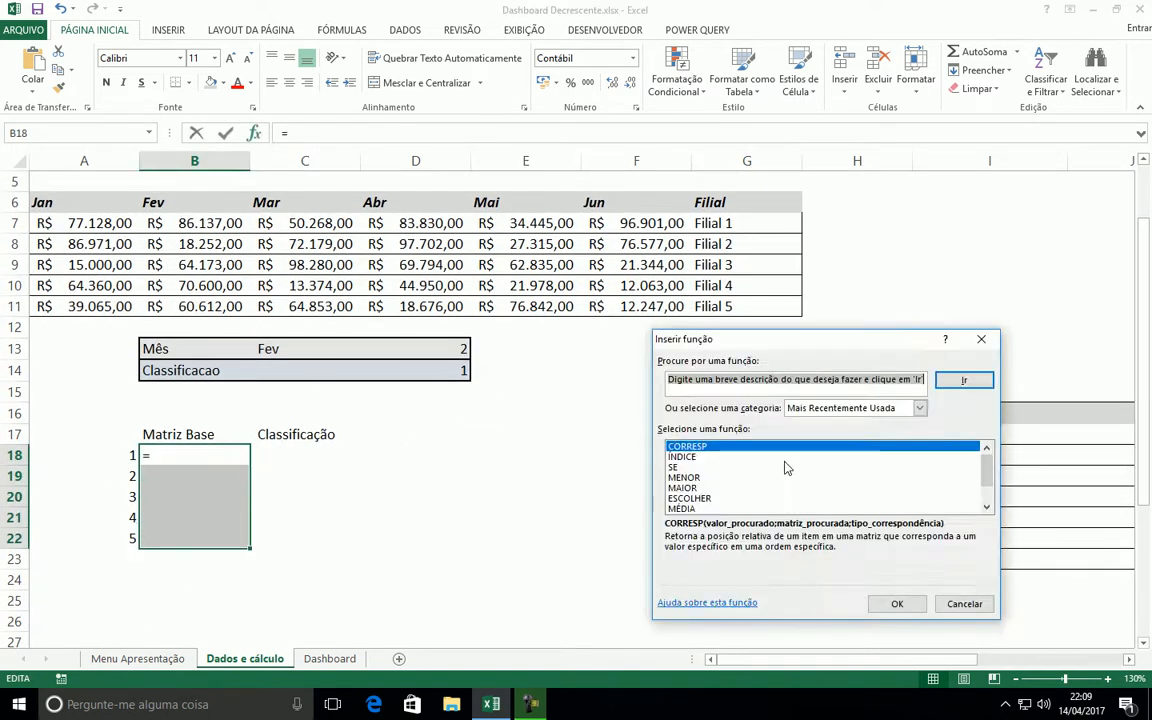
click(686, 497)
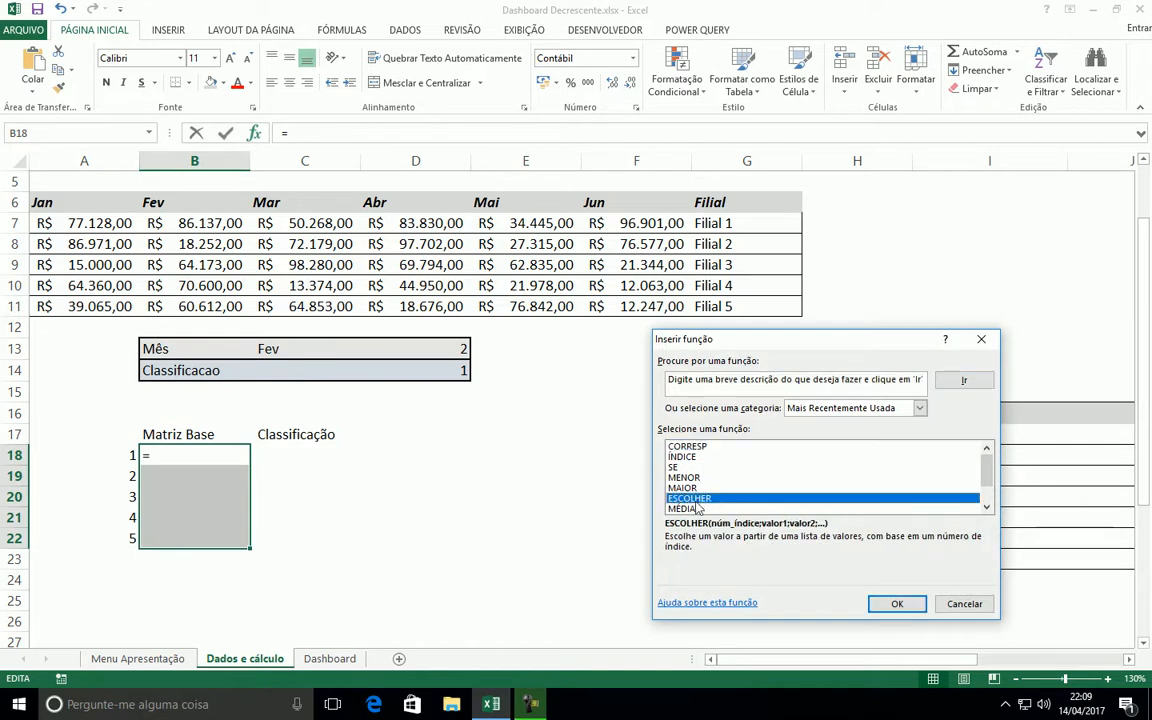
click(897, 605)
drag(805, 356, 725, 382)
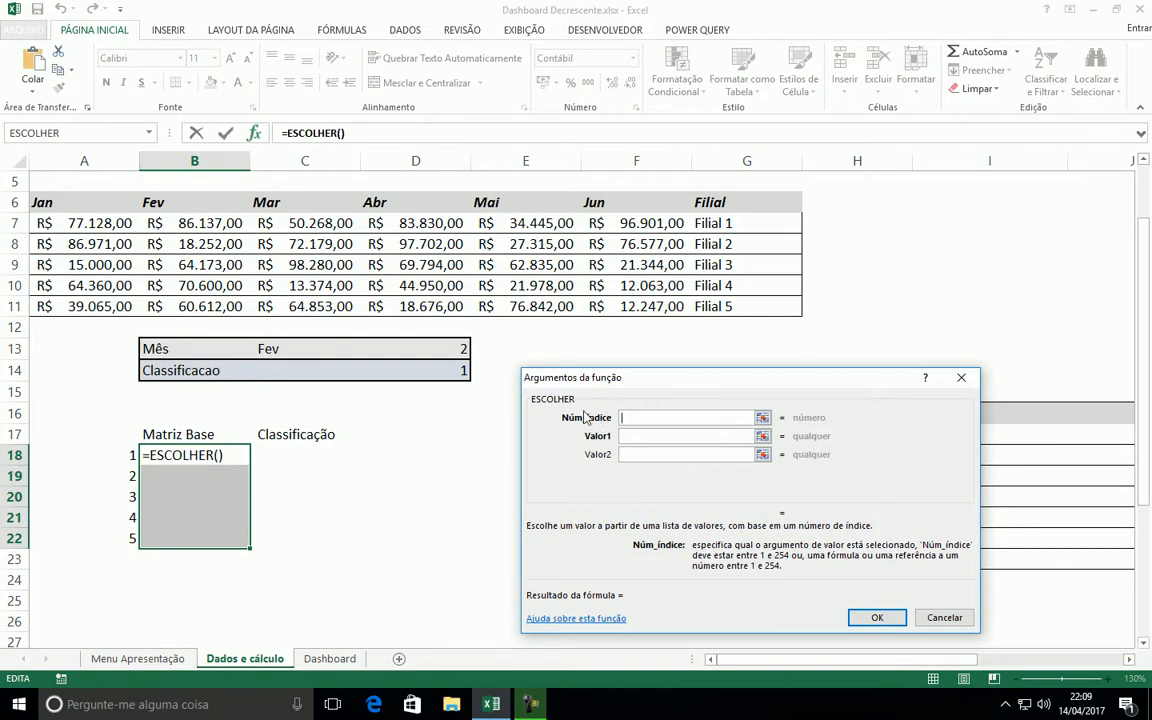
click(944, 617)
Choose Jan from the month list in C13 and check its position in D13
click(315, 351)
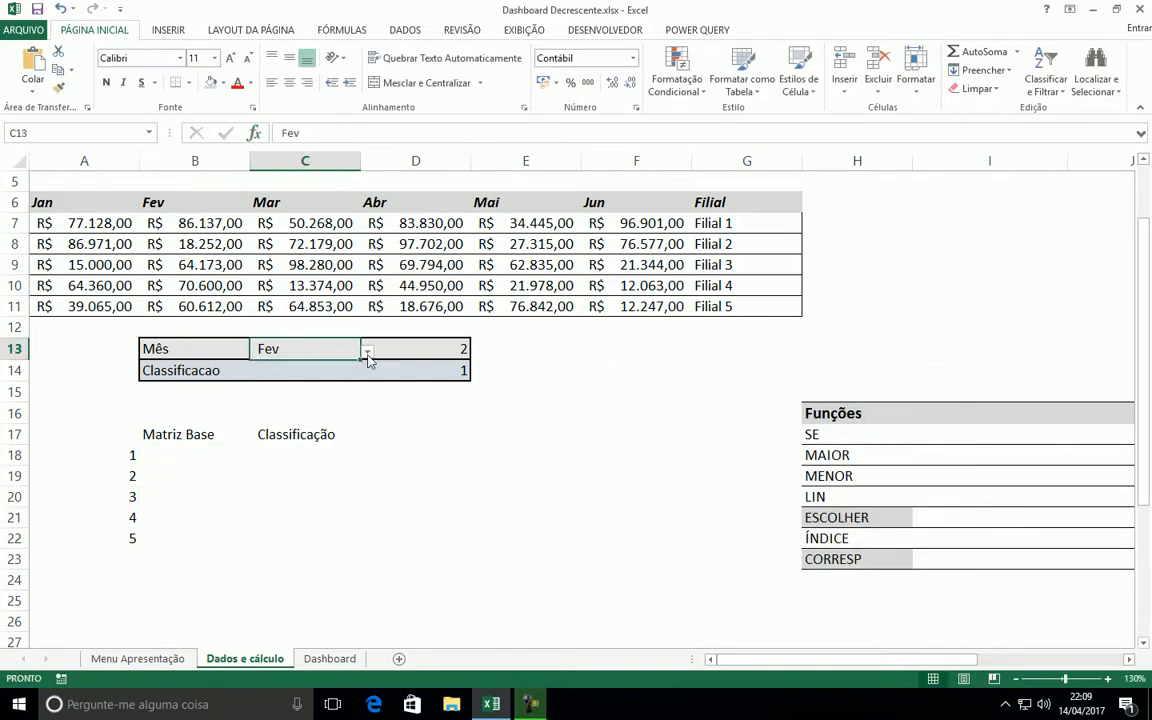
click(367, 351)
click(270, 368)
click(450, 350)
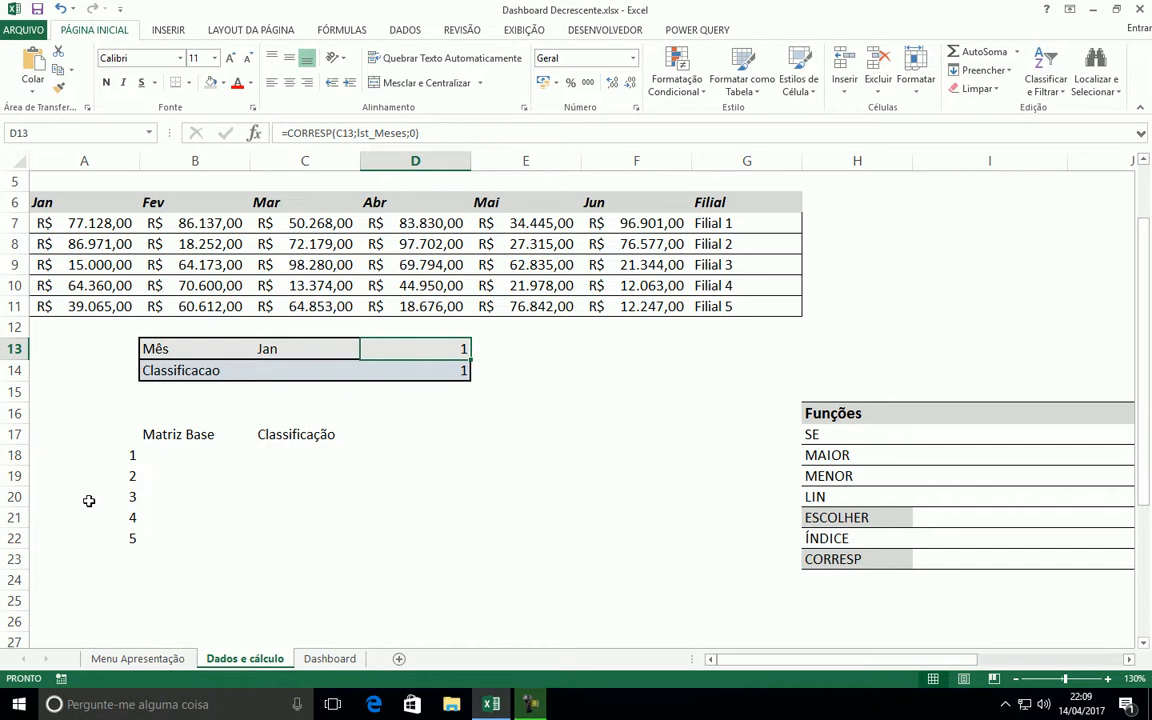
Start an ESCOLHER function in the Matriz Base range B18:B22 with the absolute reference $D$13 as Núm_índice
click(192, 457)
shift+click(173, 537)
click(254, 132)
double_click(646, 474)
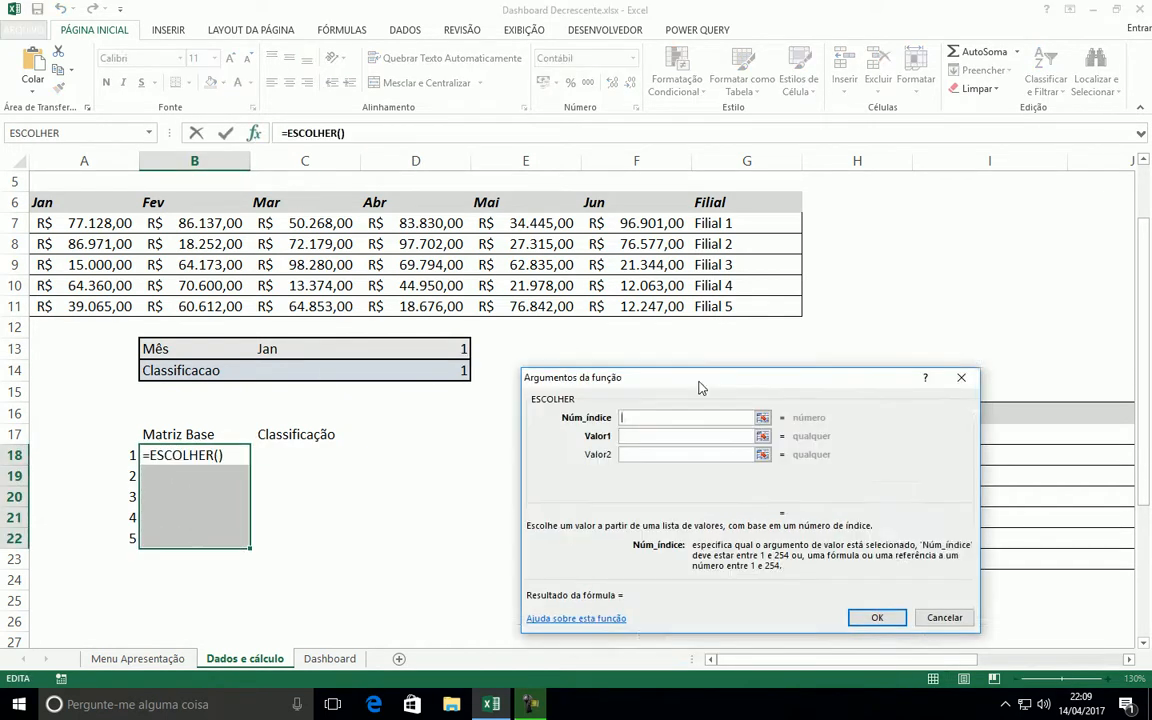
click(415, 348)
key(F4)
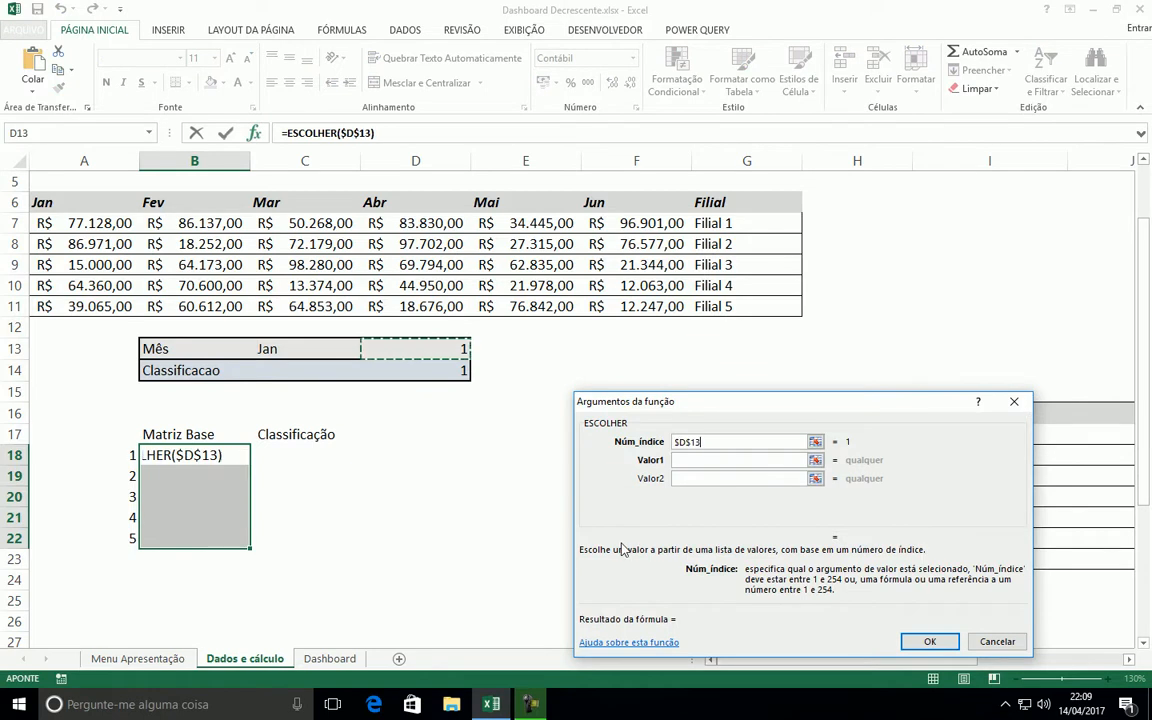
Set the ESCOLHER arguments Valor1 to $A$7:$A$11 and Valor2 to $B$7:$B$11
click(676, 462)
drag(705, 407, 760, 389)
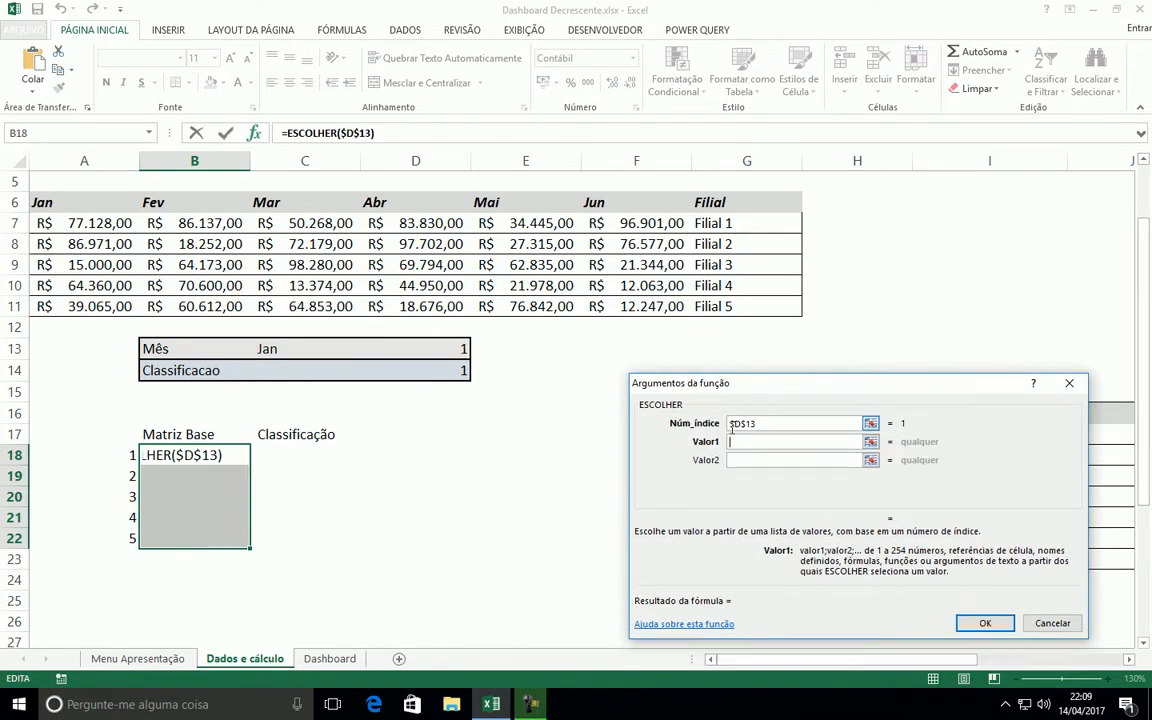
click(60, 226)
drag(62, 237, 44, 285)
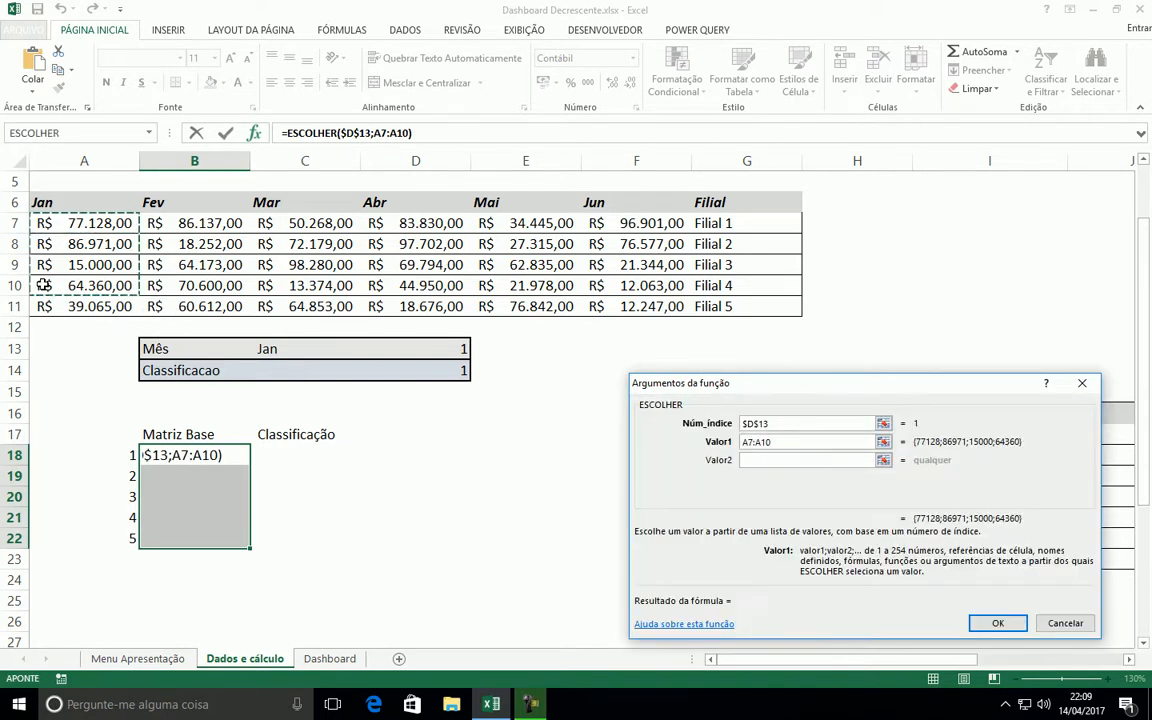
shift+click(80, 306)
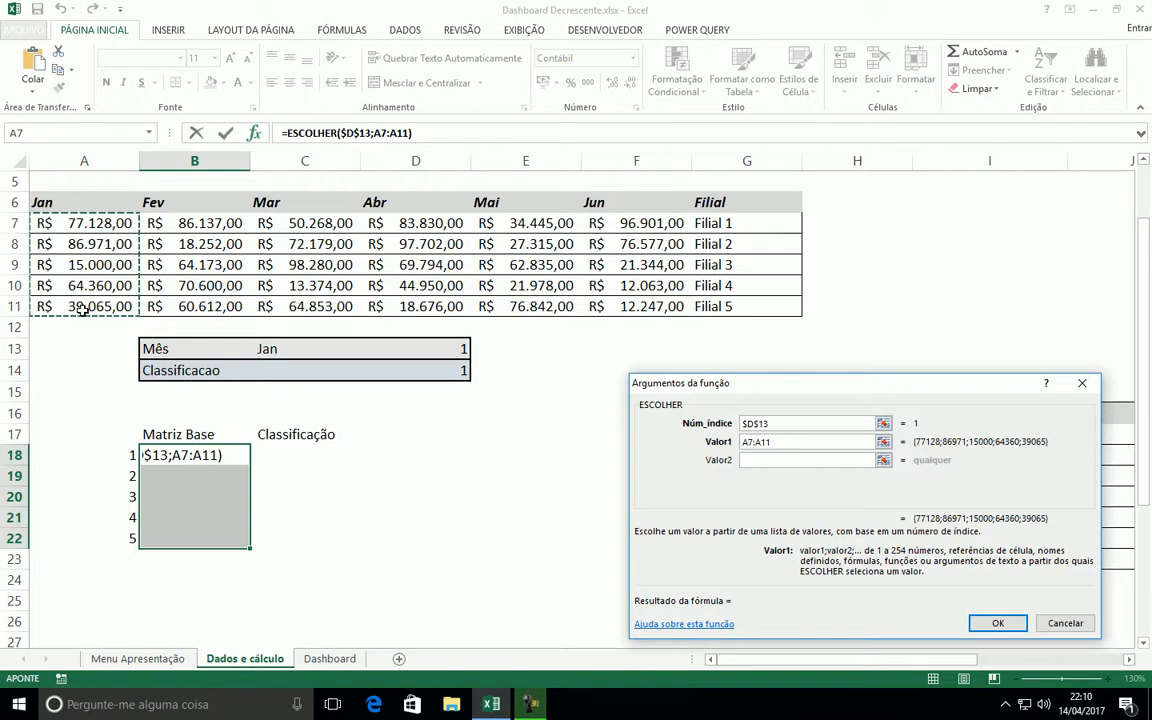
key(F4)
click(752, 464)
drag(170, 222, 184, 302)
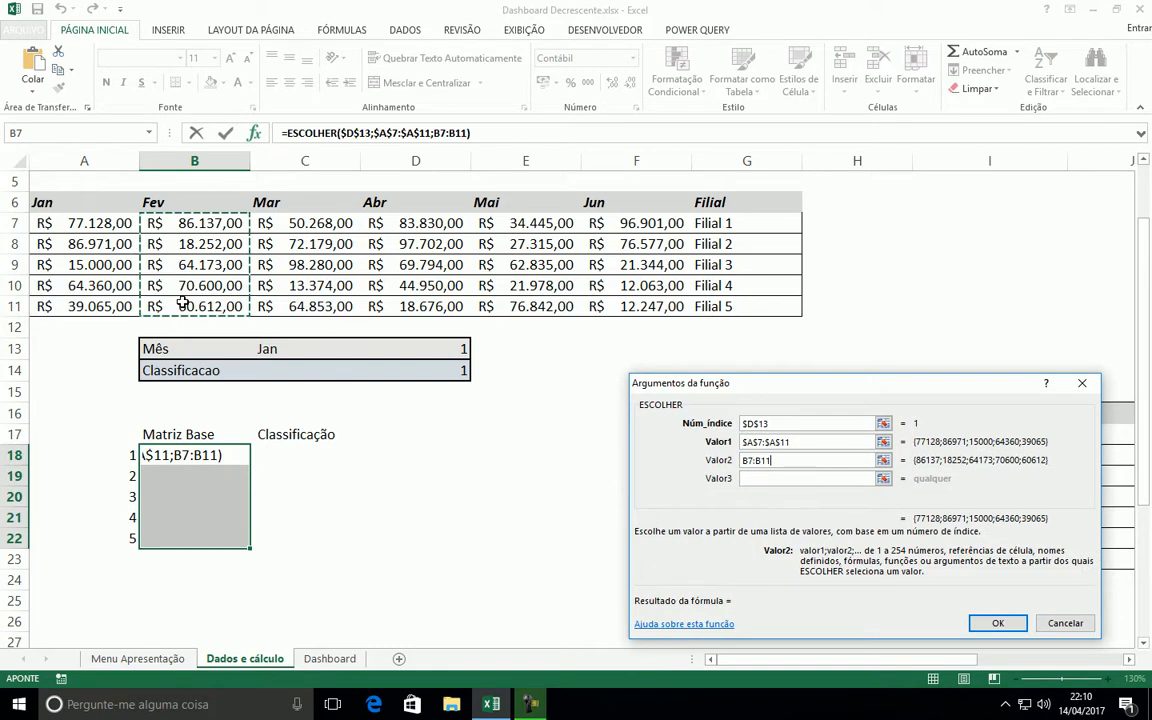
key(F4)
Set the ESCOLHER arguments Valor3 to $C$7:$C$11 and Valor4 to $D$7:$D$11
click(831, 478)
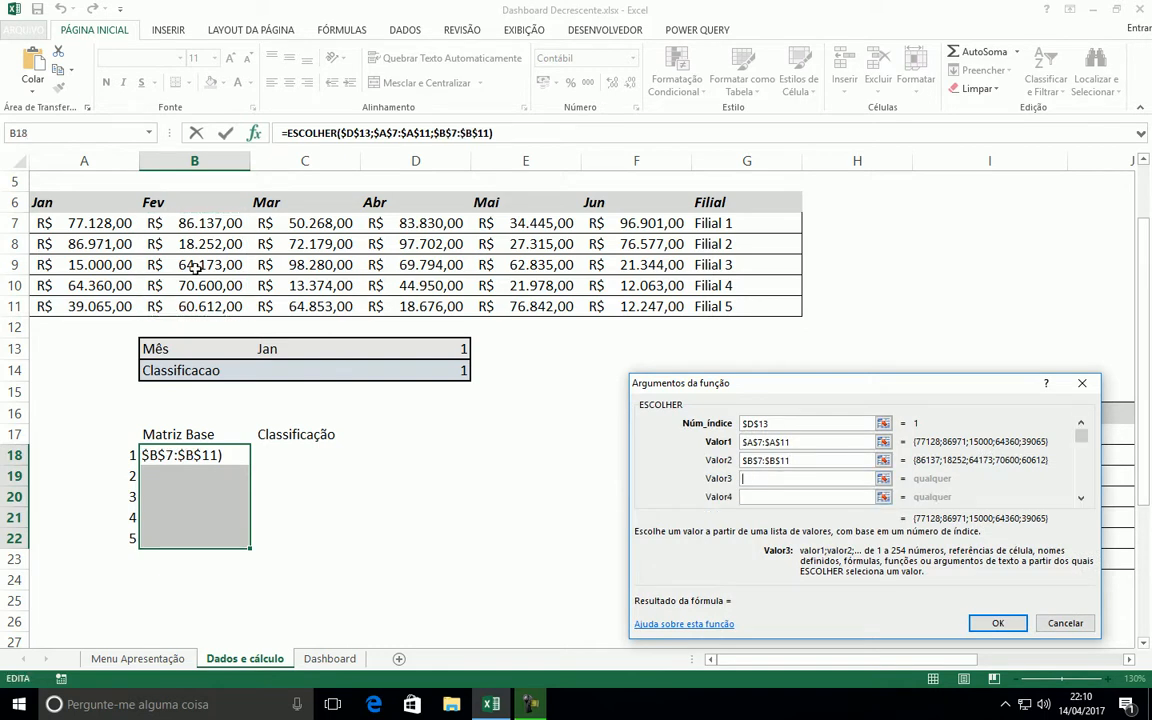
drag(275, 222, 297, 302)
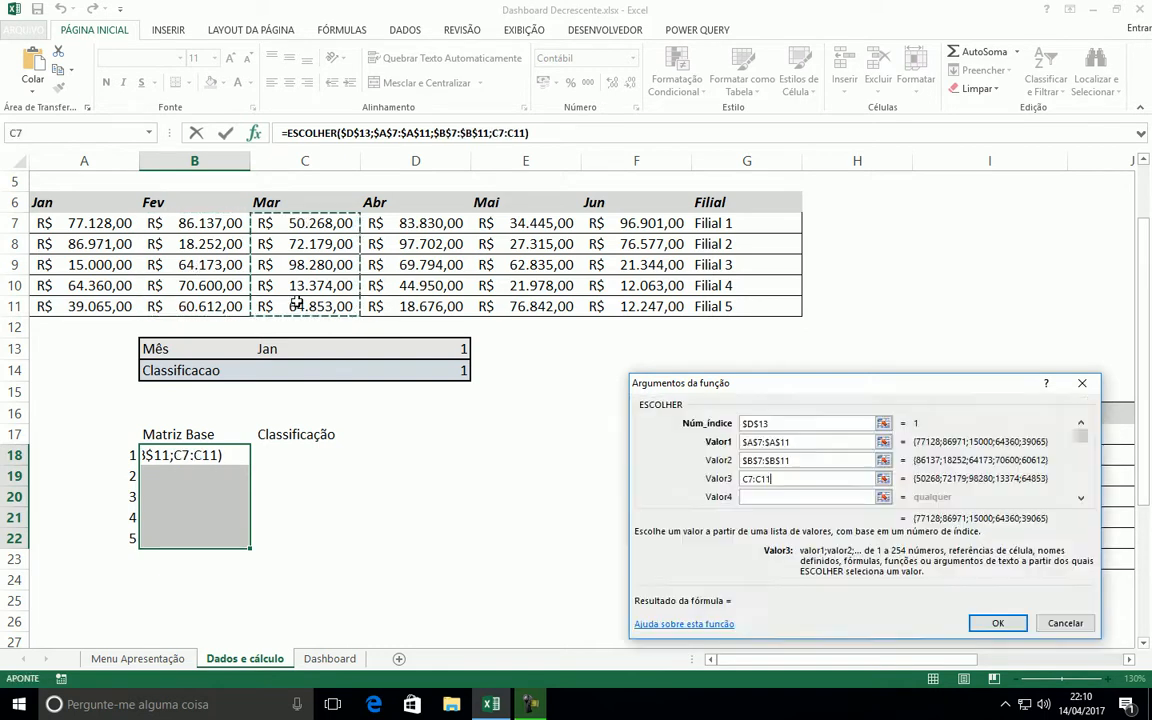
key(F4)
click(757, 496)
drag(405, 222, 415, 307)
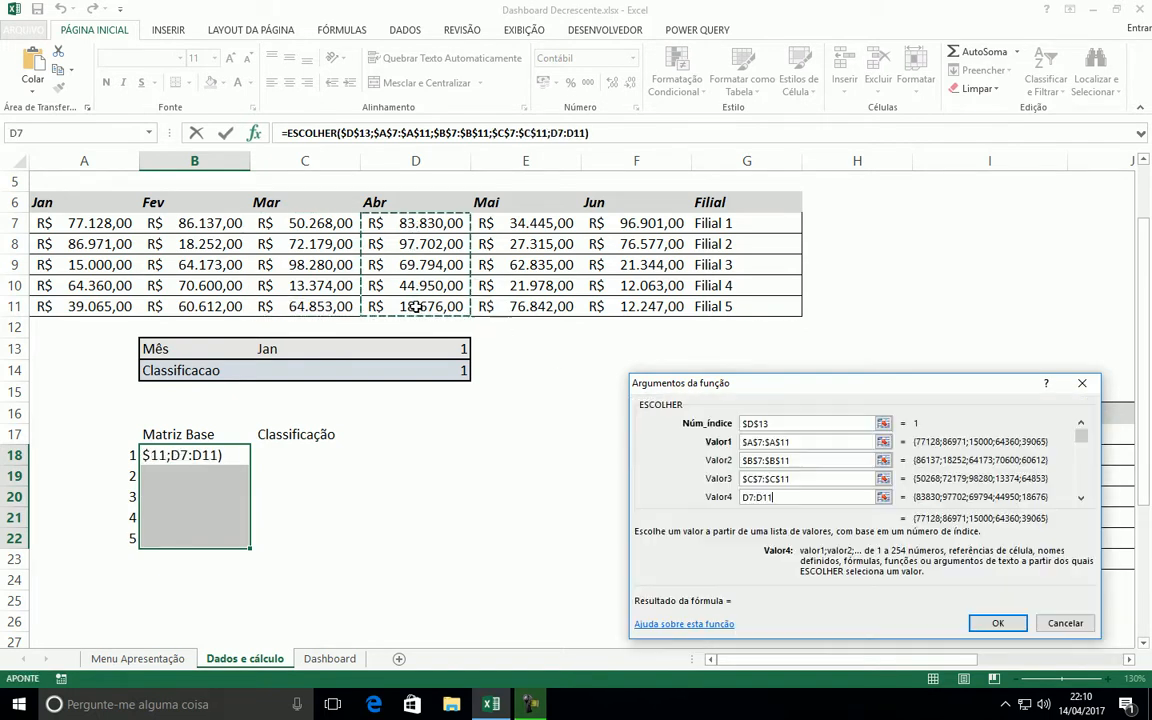
key(F4)
Set the ESCOLHER arguments Valor5 to $E$7:$E$11 and Valor6 to $F$7:$F$11
key(Tab)
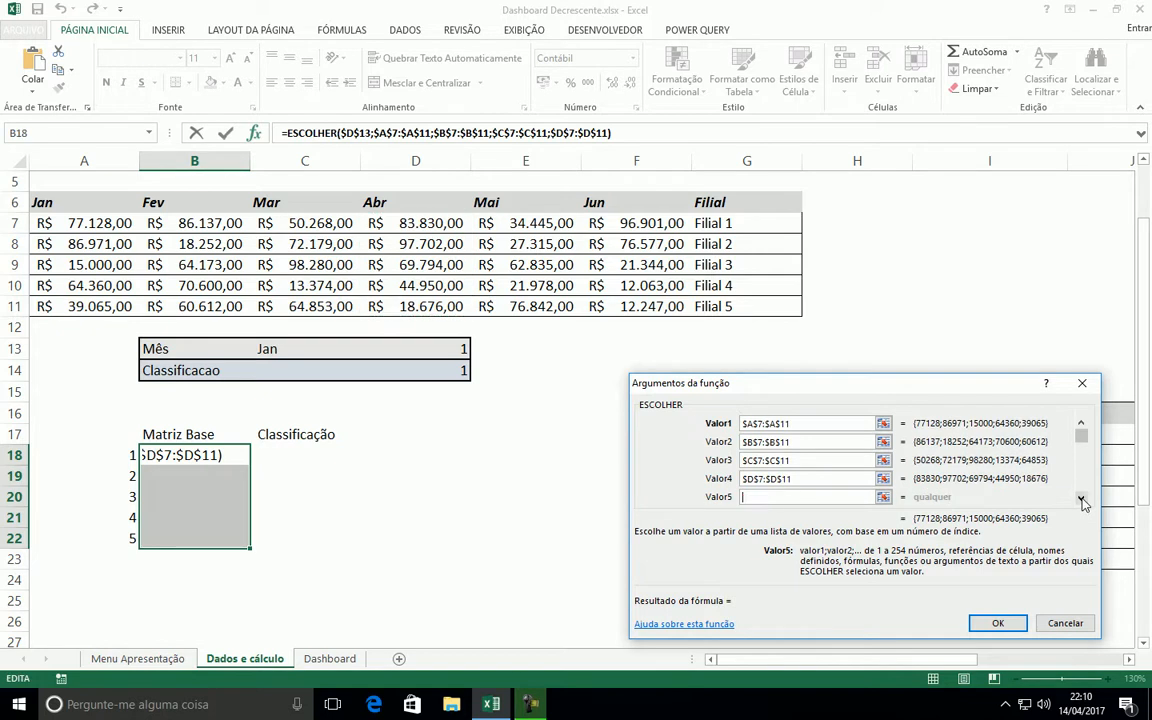
click(516, 226)
drag(516, 226, 514, 303)
key(F4)
key(Tab)
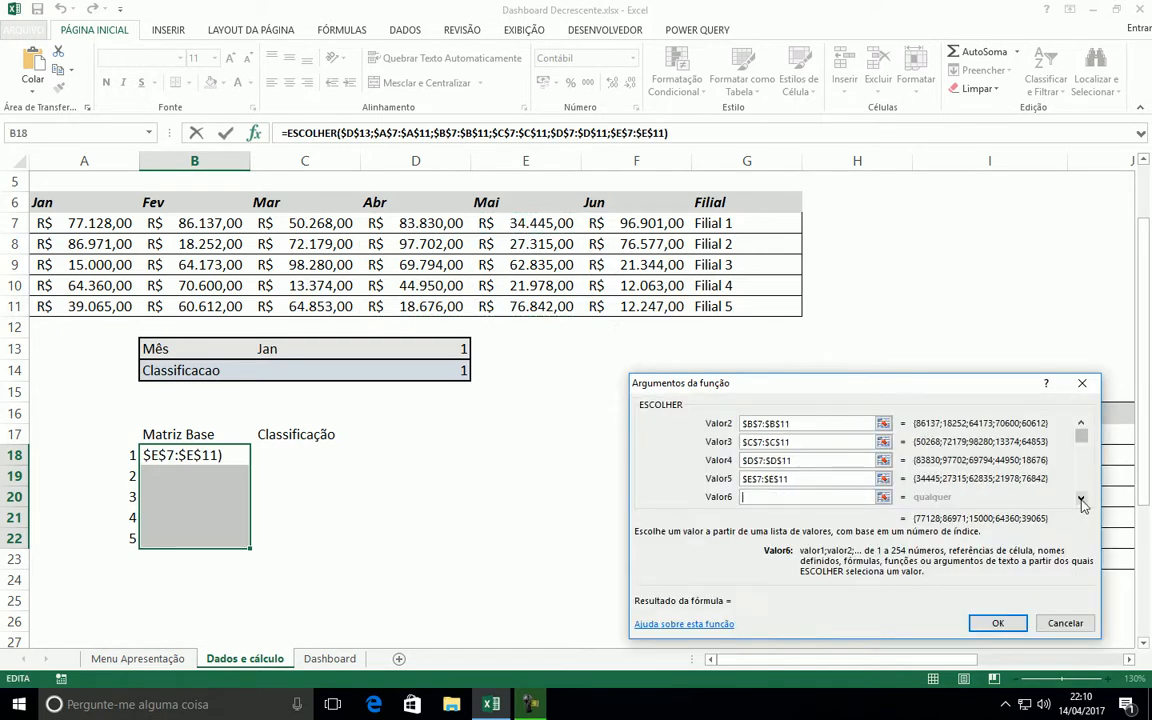
drag(593, 223, 591, 305)
key(F4)
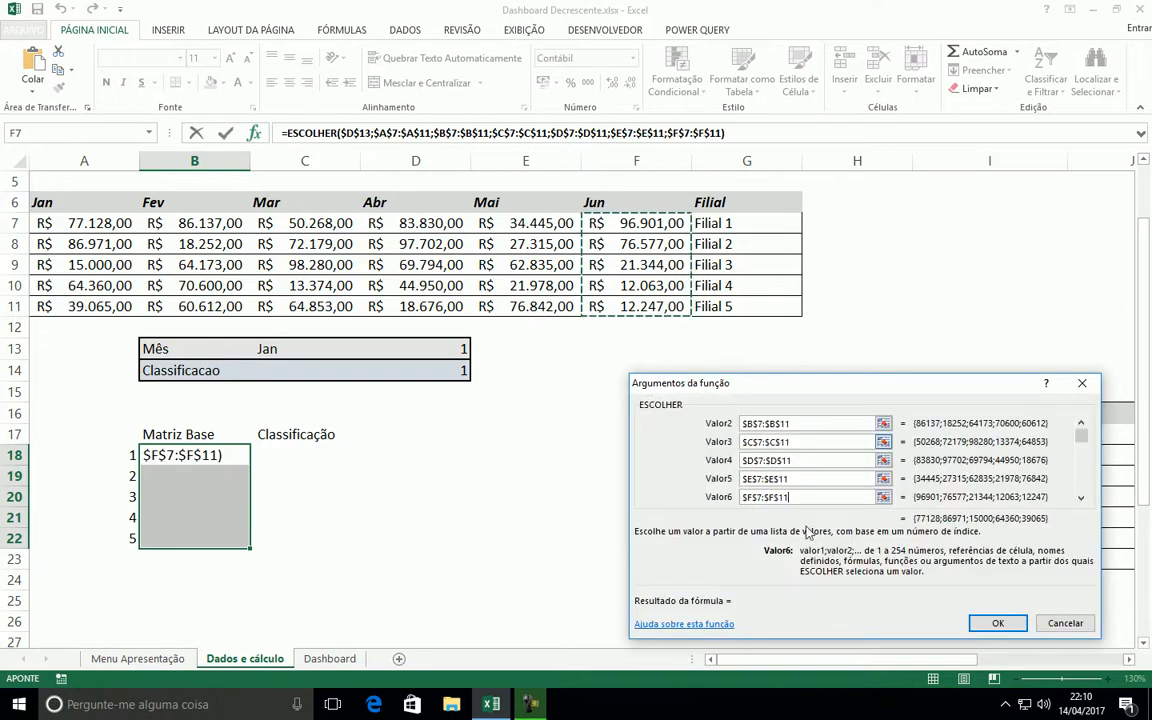
Review the ESCOLHER arguments and enter the function as an array formula across B18:B22
click(1082, 423)
click(1082, 423)
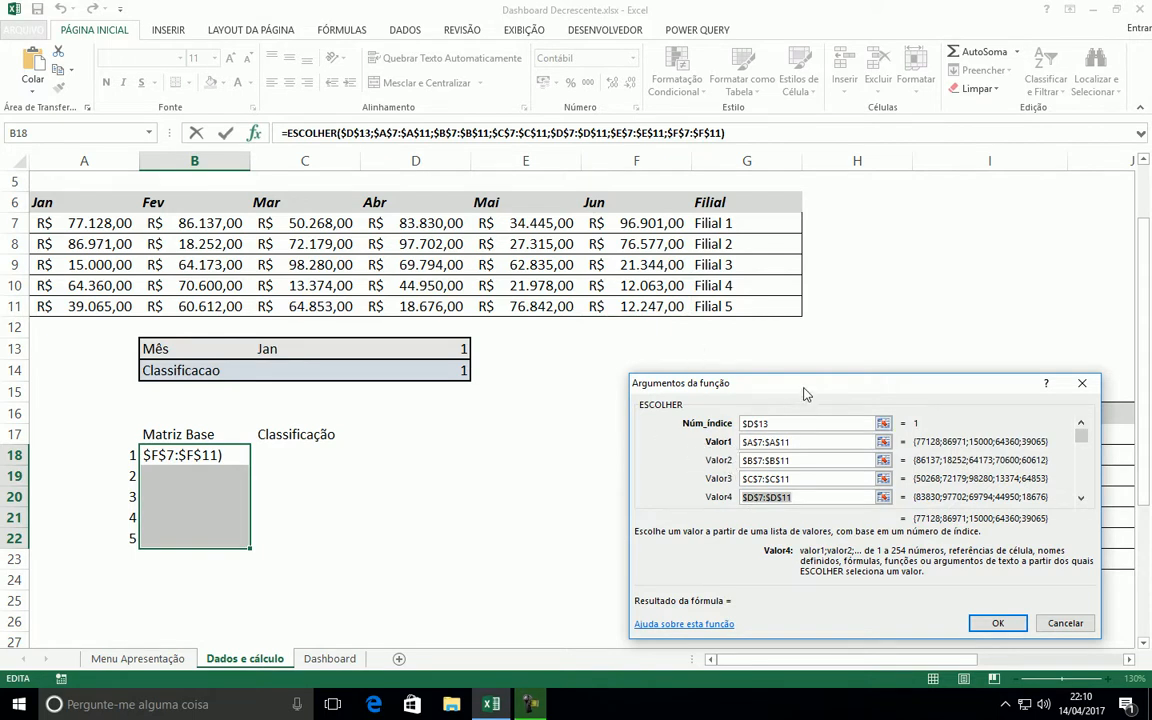
drag(806, 397, 749, 327)
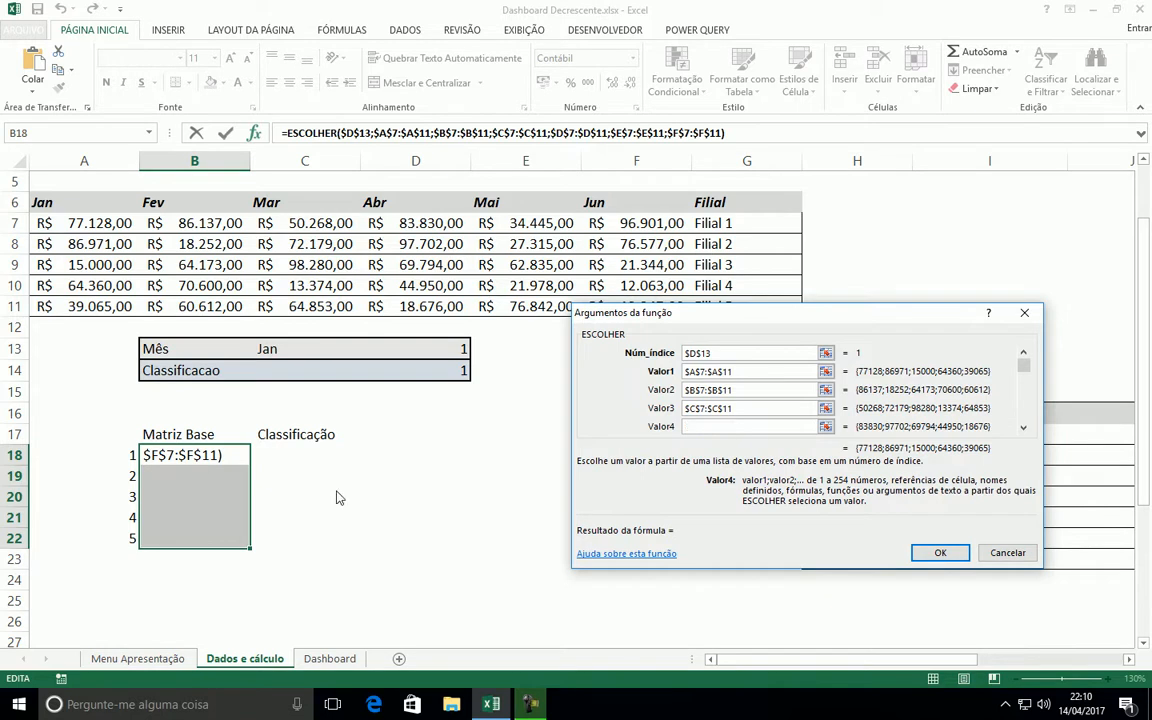
key(ctrl+shift+Return)
click(338, 490)
drag(226, 453, 200, 532)
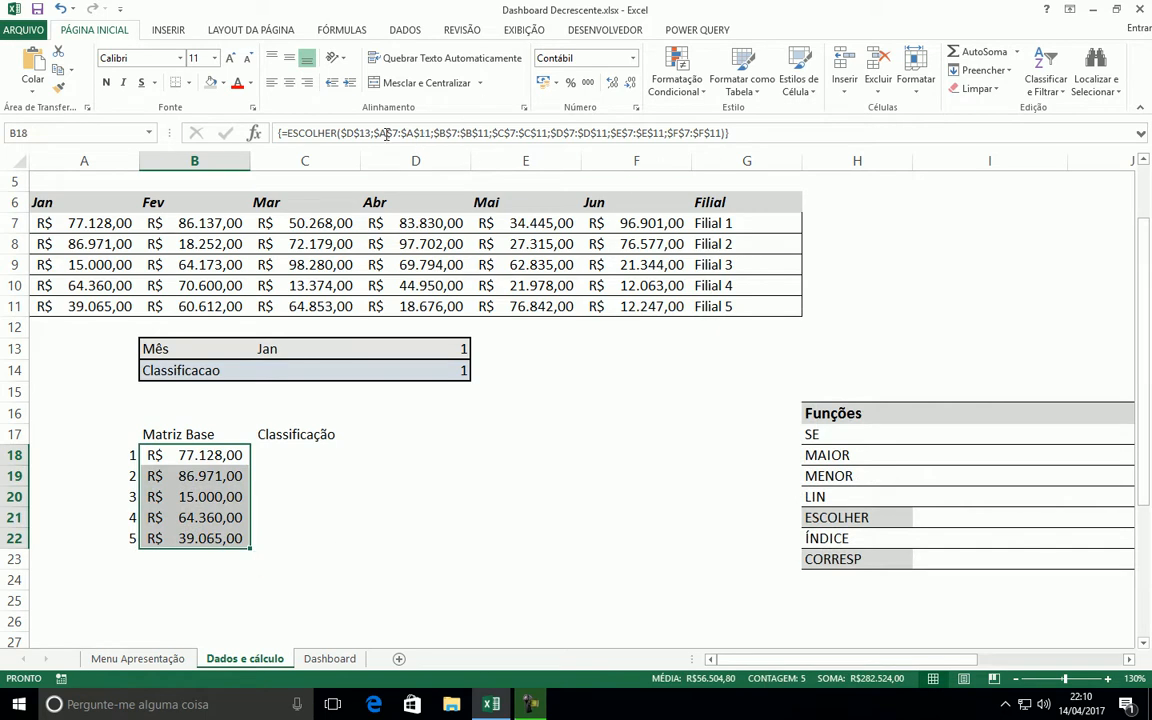
Choose Mar from the month list in C13 and compare the Matriz Base values with the Mar column C7:C11
click(278, 345)
click(367, 351)
click(222, 394)
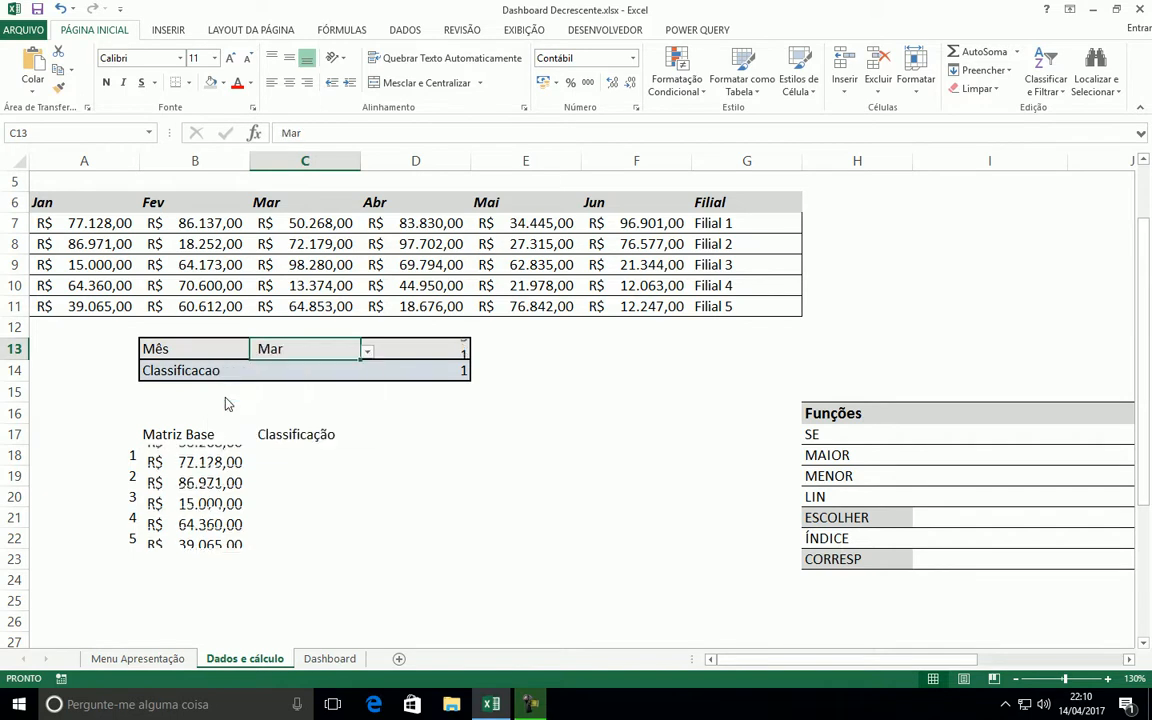
drag(226, 458, 186, 545)
drag(303, 224, 335, 298)
click(357, 461)
drag(182, 437, 355, 532)
click(365, 522)
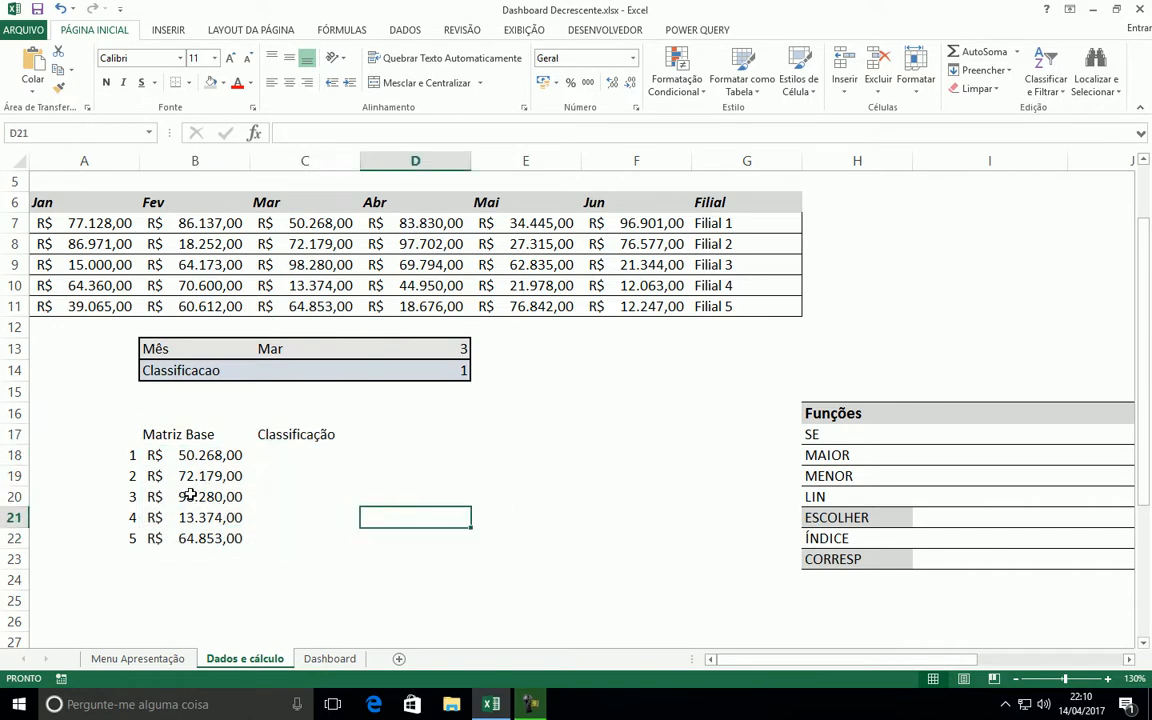
Choose Jan from the month list in C13 and check the Matriz Base values in B18:B22
click(281, 347)
click(365, 351)
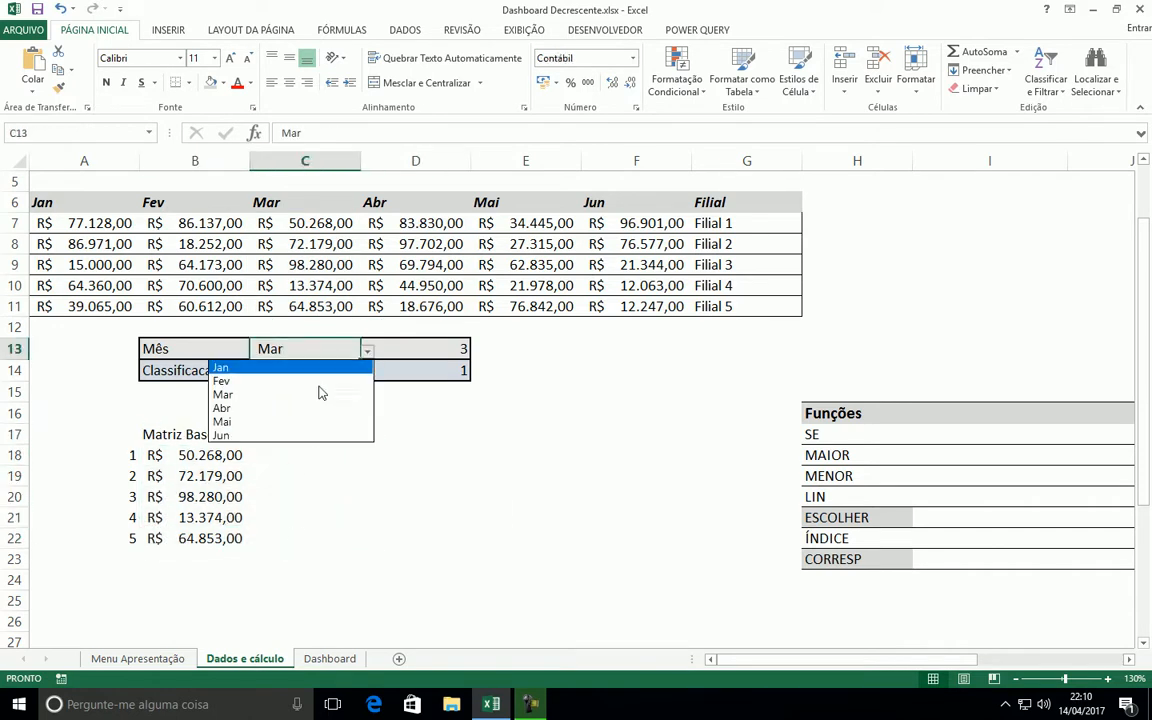
click(230, 367)
drag(206, 453, 195, 537)
click(314, 449)
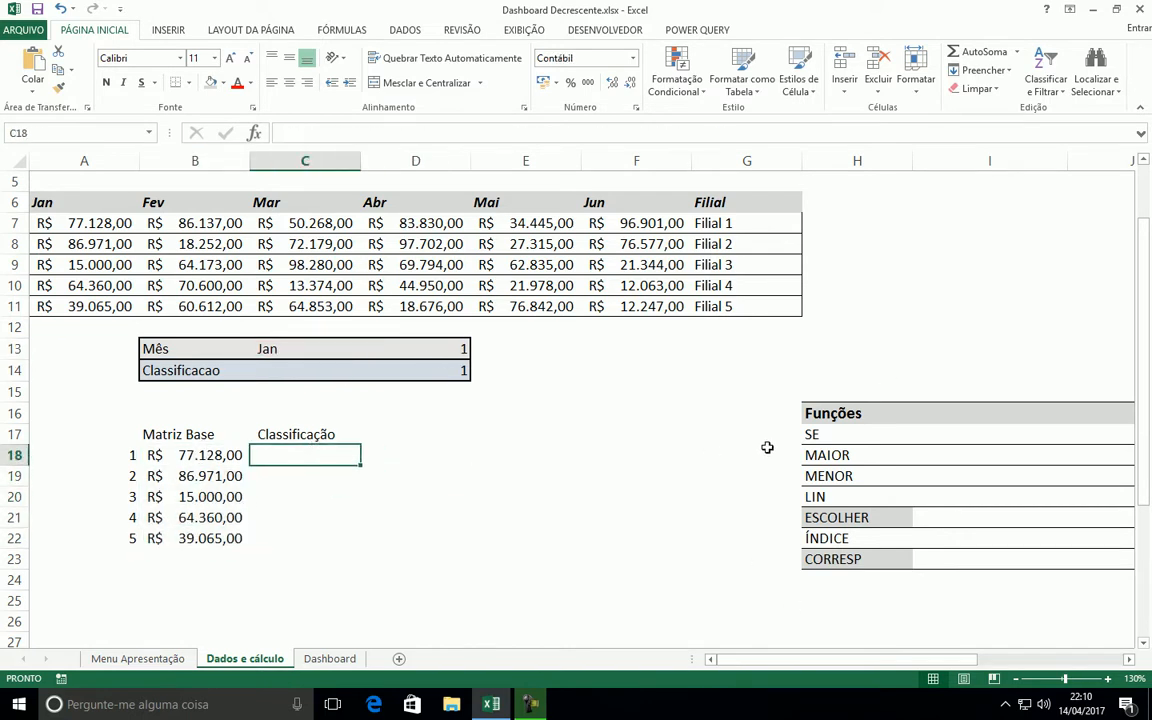
Review SE, MAIOR, MENOR and LIN in the Funções list alongside the Classificação range, the indicator in D14 and the Matriz Base values
drag(823, 436, 825, 499)
click(597, 481)
drag(826, 455, 826, 497)
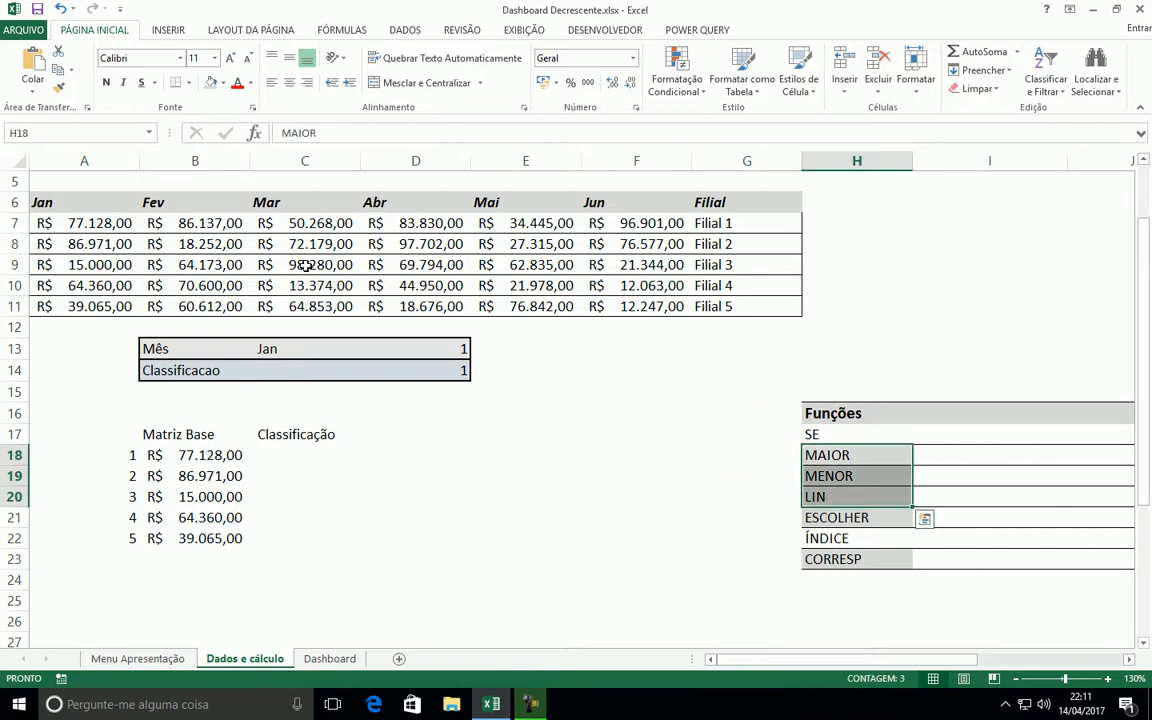
click(563, 462)
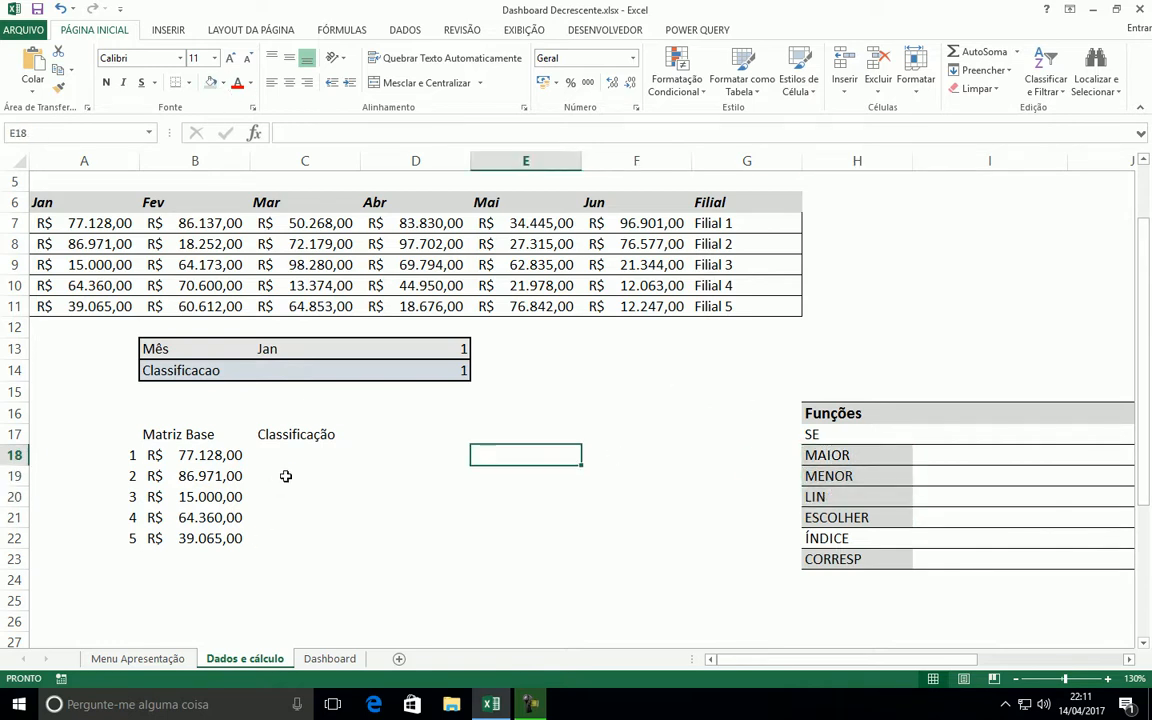
drag(283, 452, 283, 530)
click(430, 371)
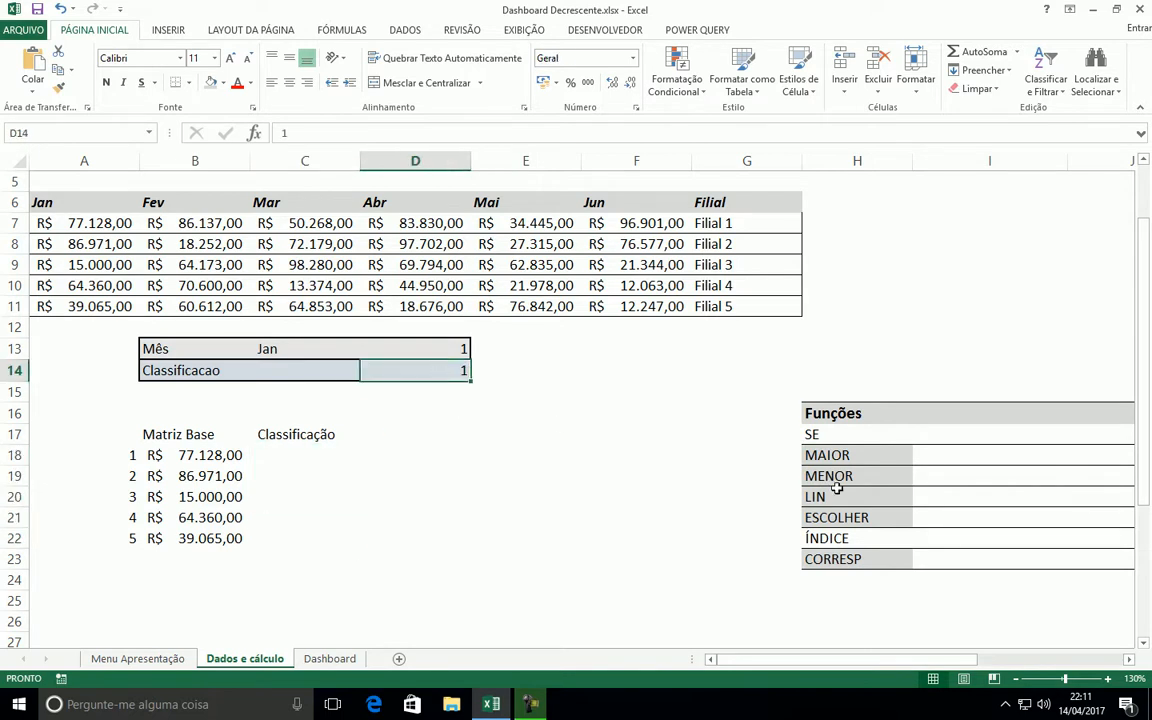
click(817, 437)
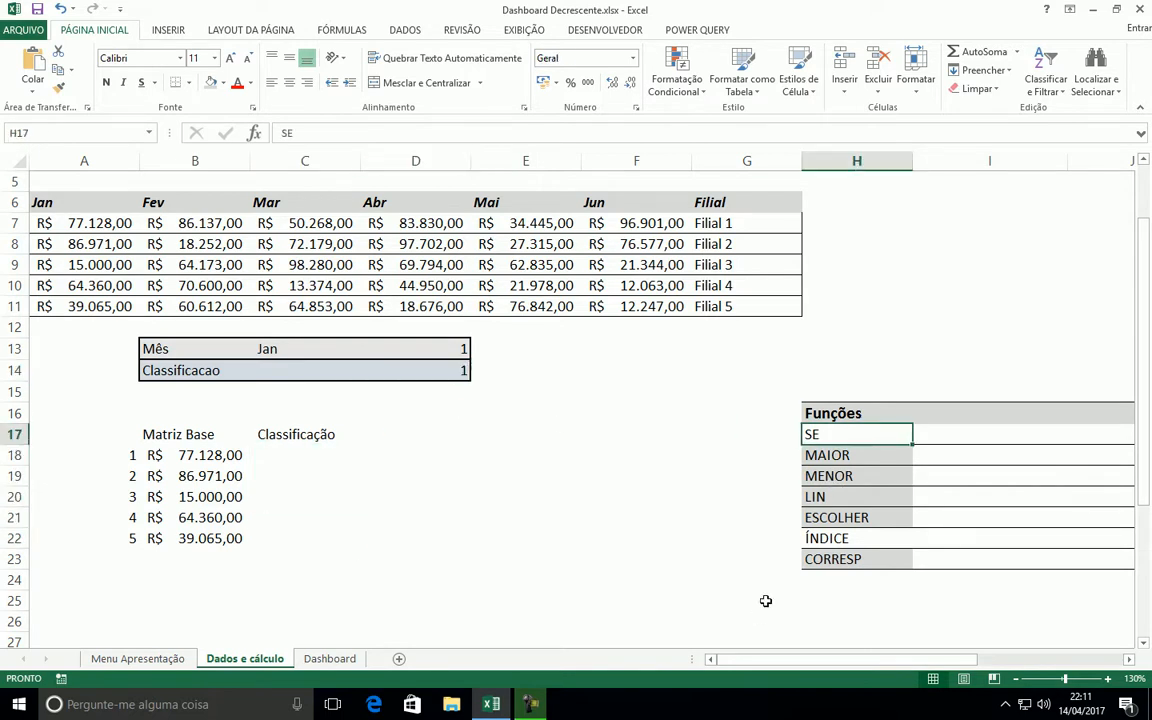
click(443, 374)
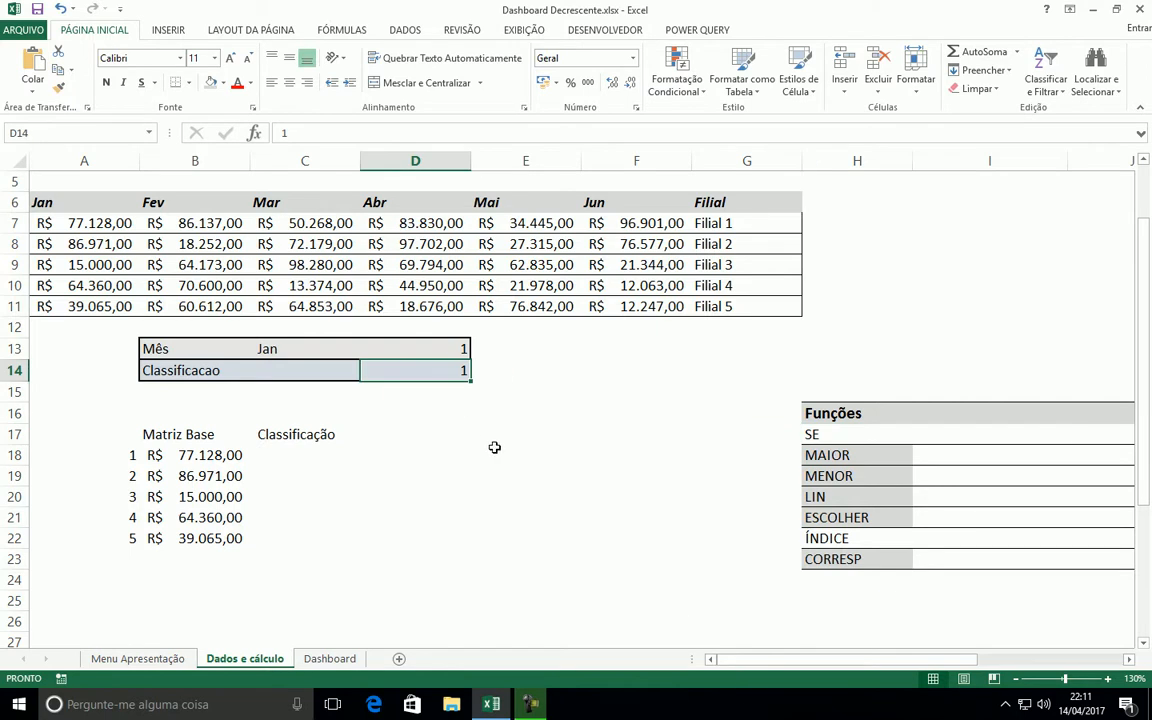
click(830, 458)
click(828, 474)
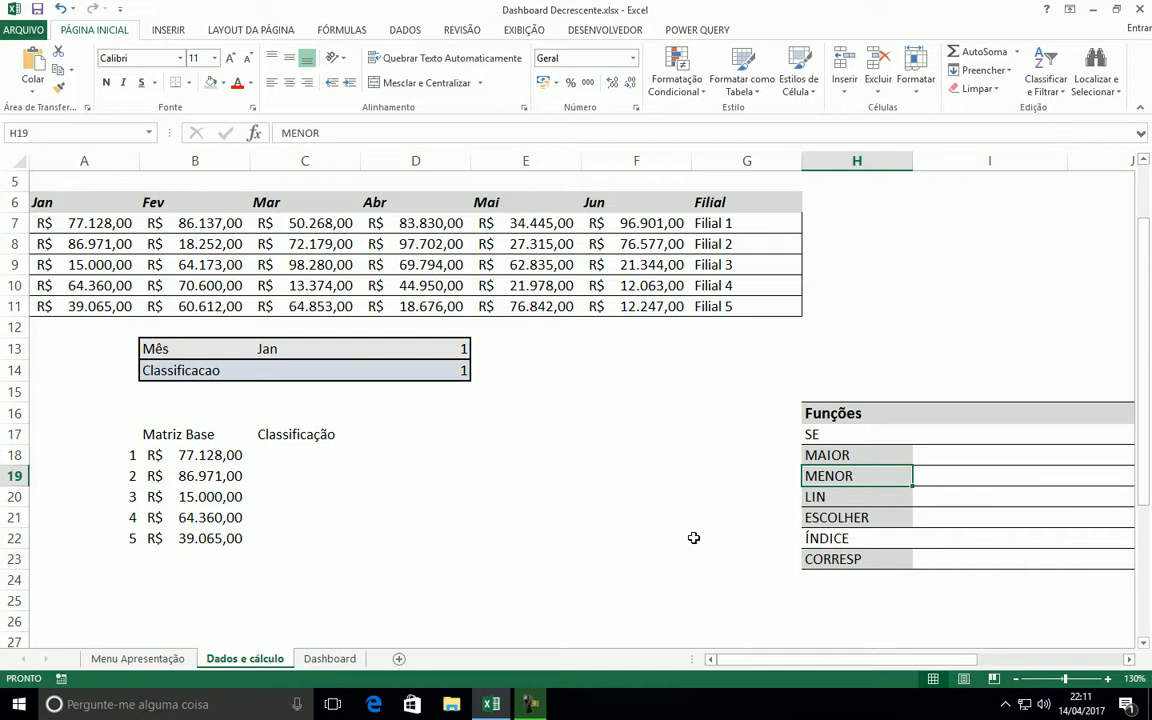
drag(190, 454, 212, 531)
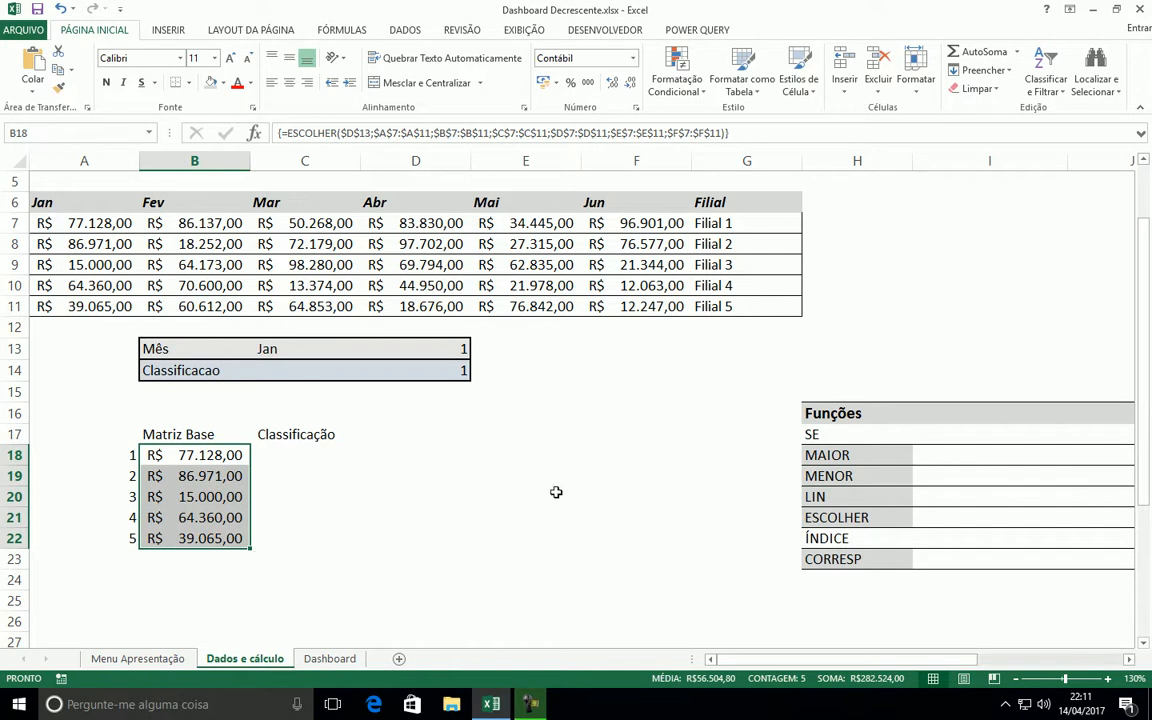
click(430, 372)
click(840, 455)
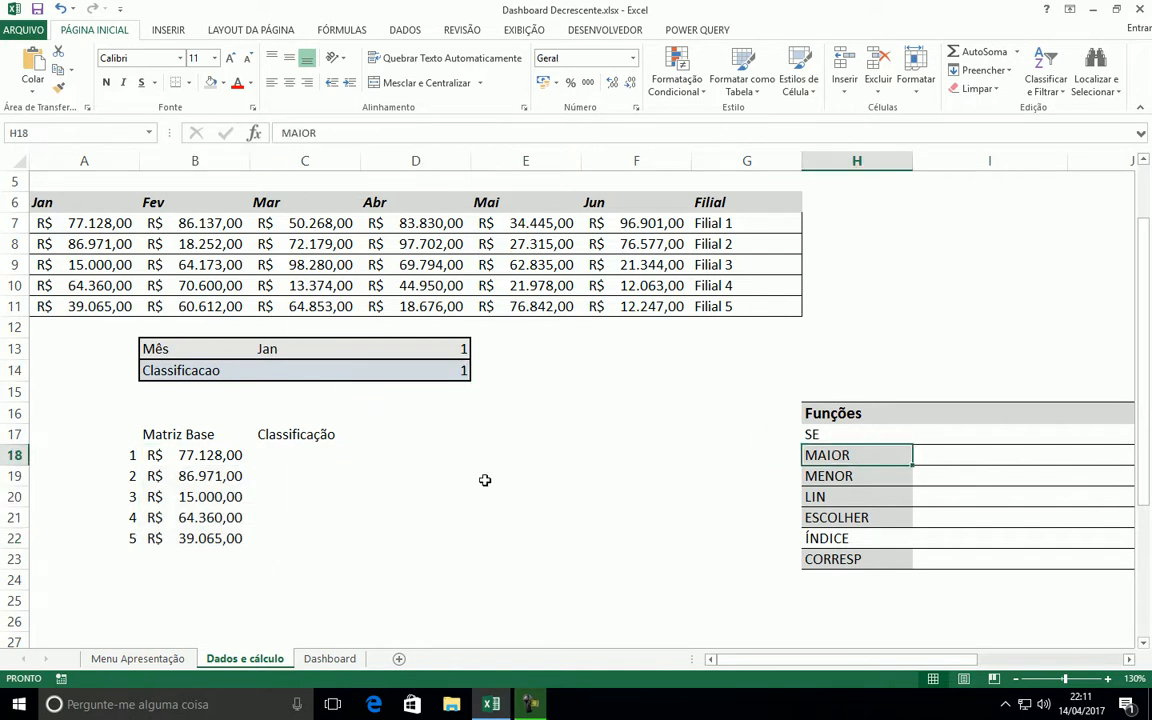
Clear the contents of C29:D34 below the base matrix
click(305, 476)
scroll(450, 620, down, 1)
scroll(350, 535, down, 2)
scroll(350, 545, up, 2)
scroll(349, 578, down, 2)
drag(305, 495, 445, 596)
key(Delete)
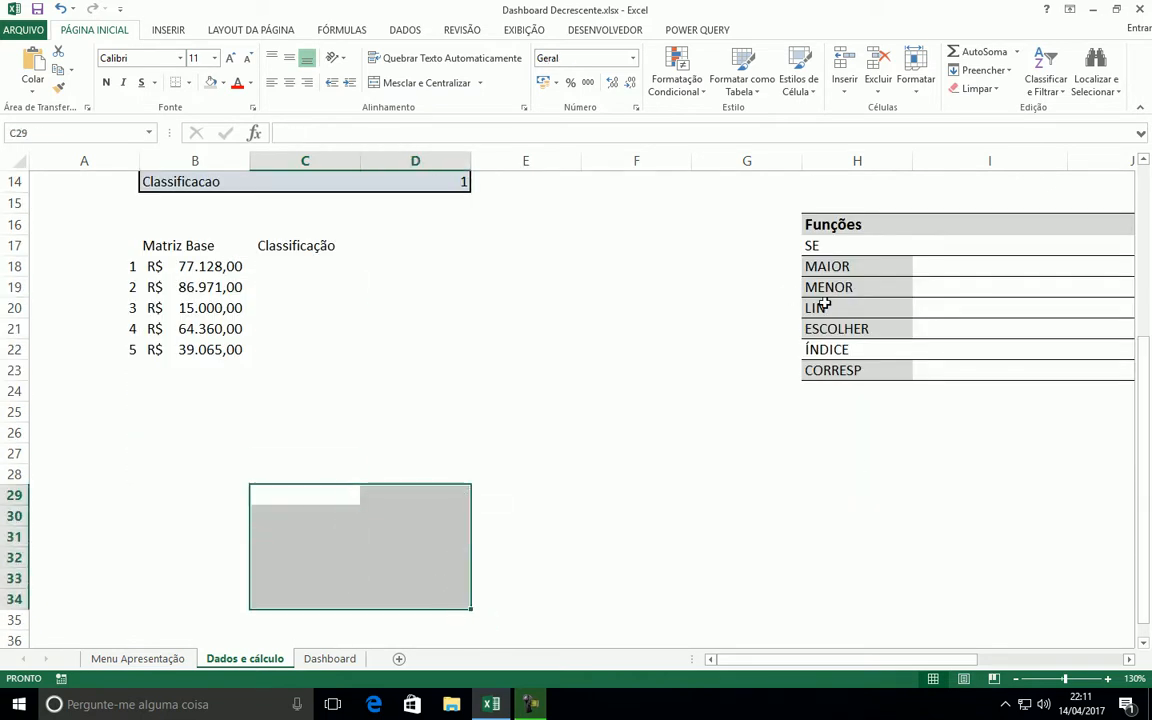
Insert a test MAIOR function in C25 with Matriz B18:B22 and K 1
click(824, 305)
scroll(360, 541, up, 2)
click(340, 540)
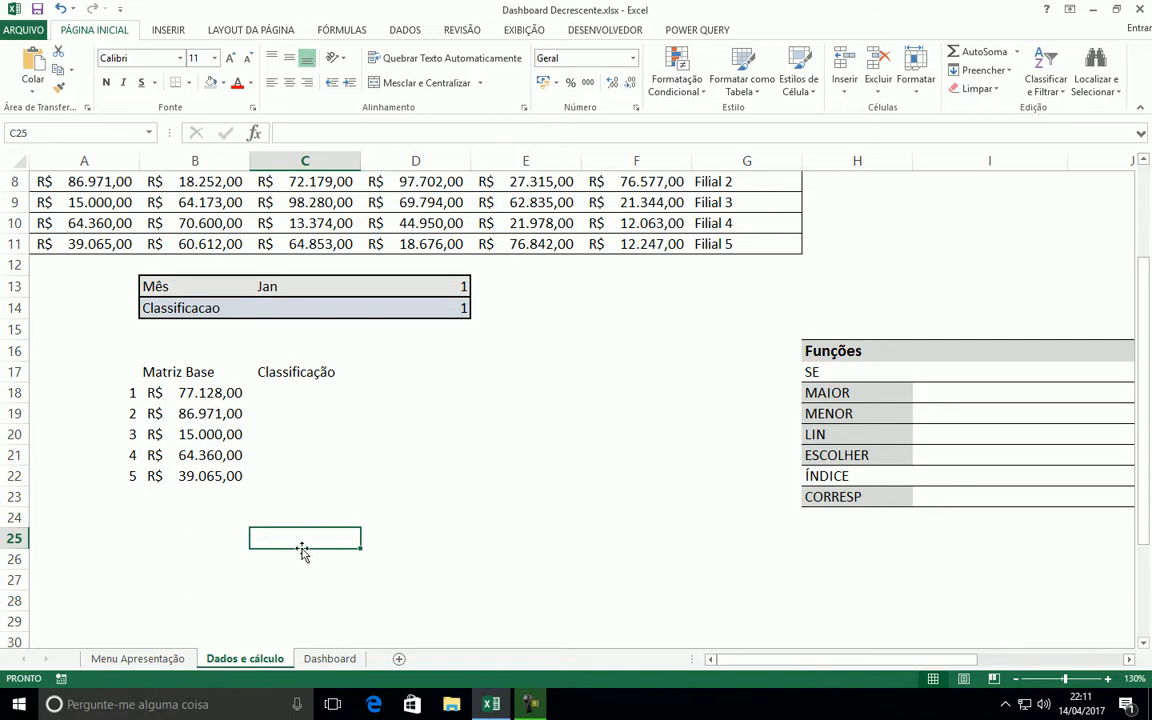
click(254, 133)
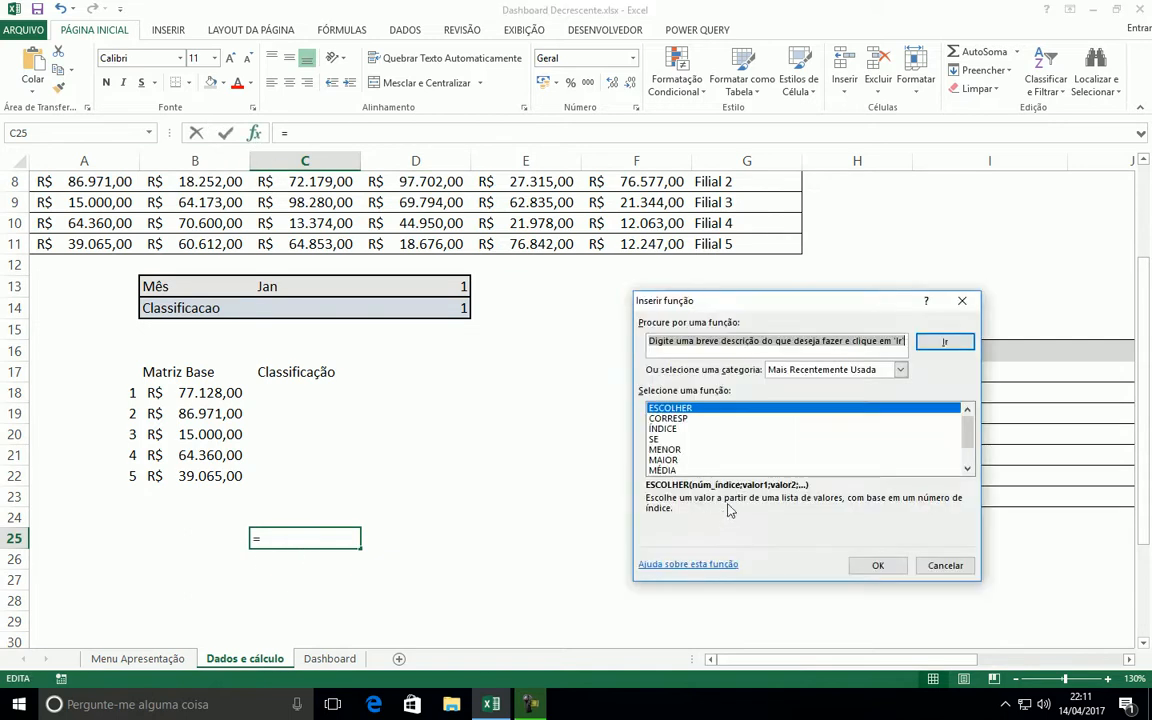
double_click(675, 462)
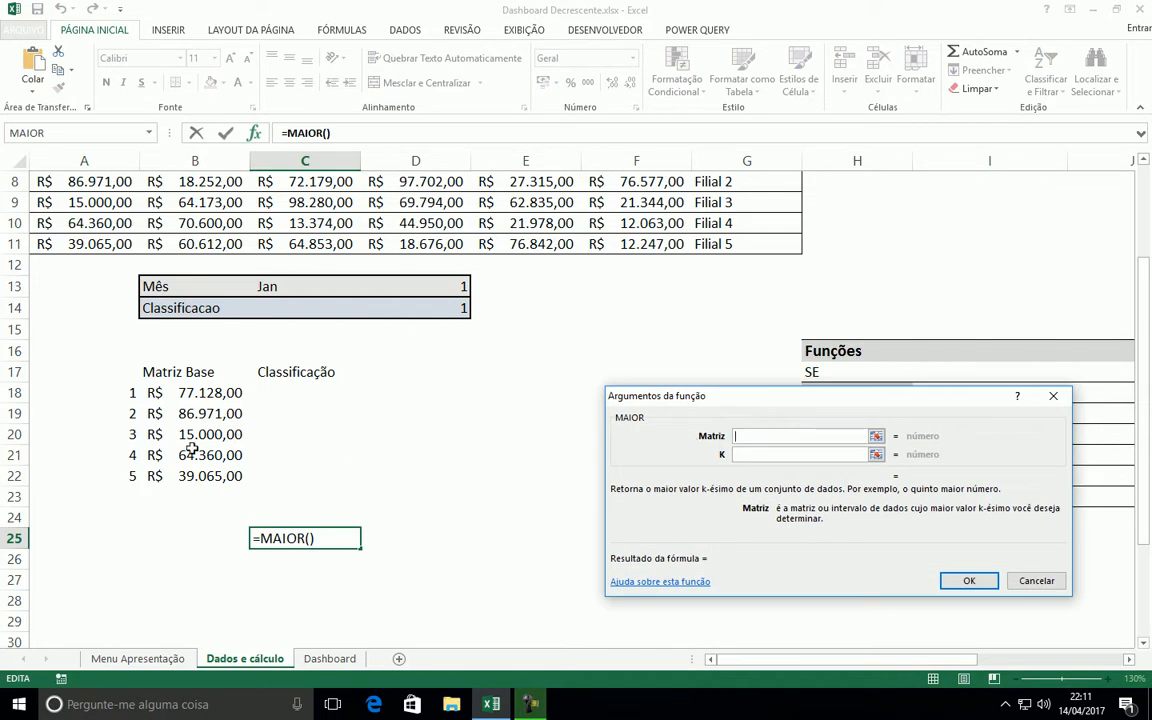
drag(184, 392, 185, 476)
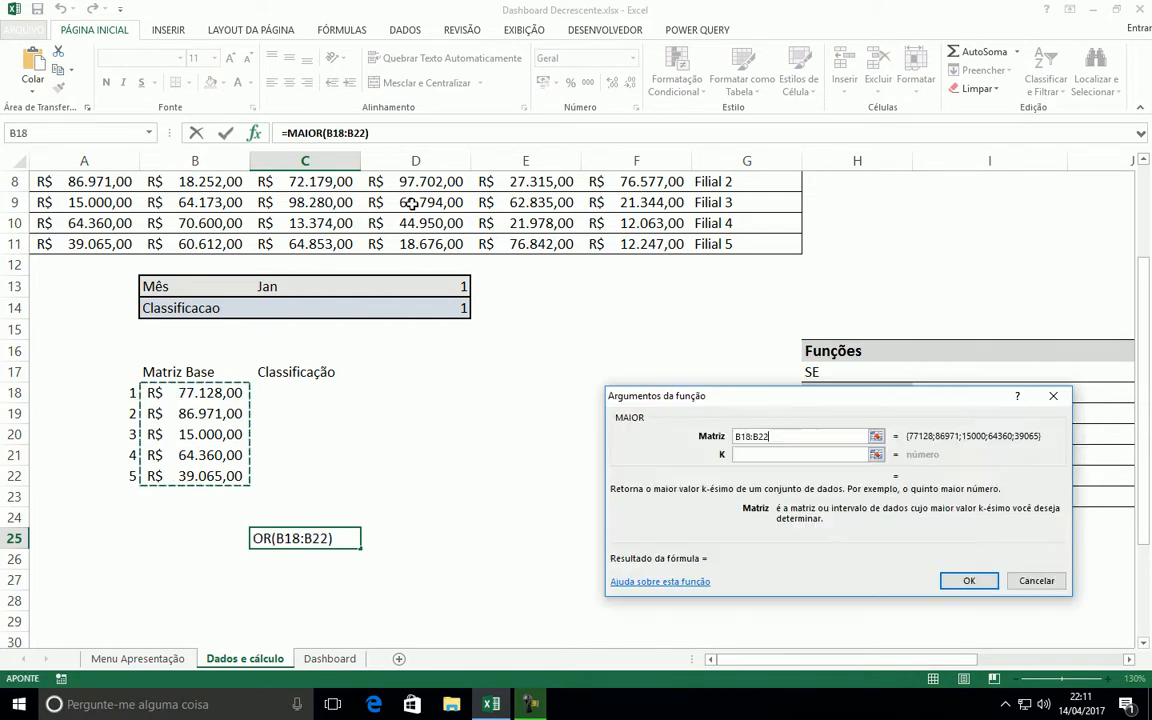
key(Tab)
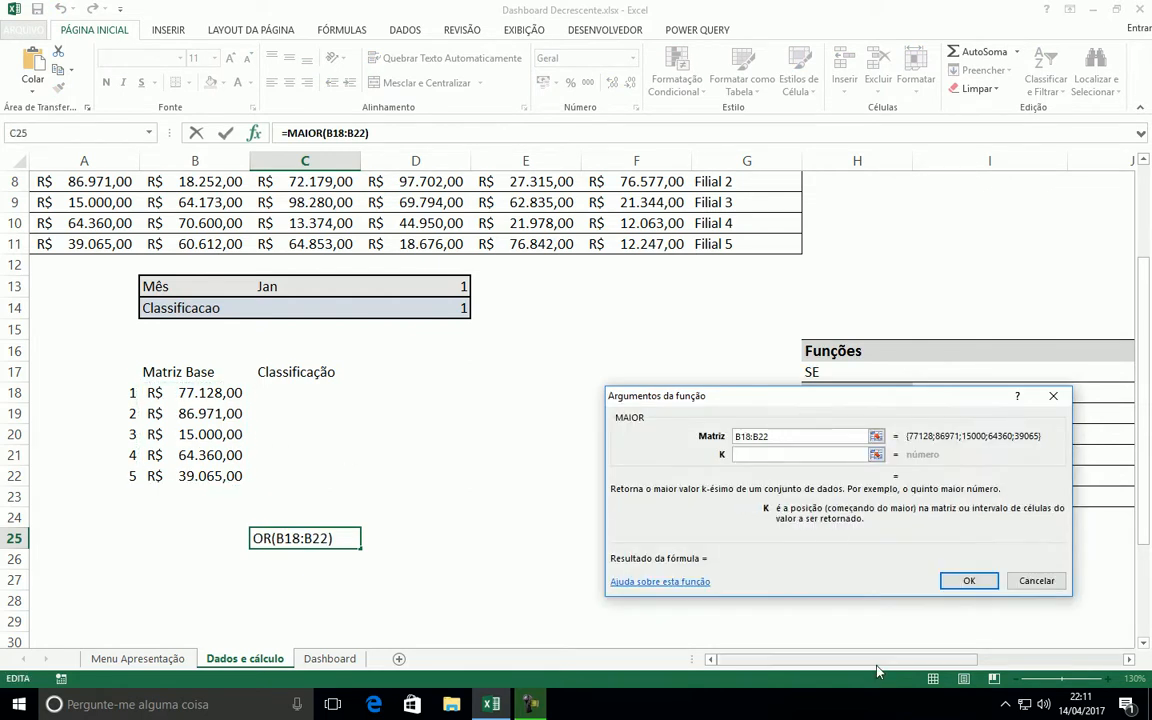
text(1)
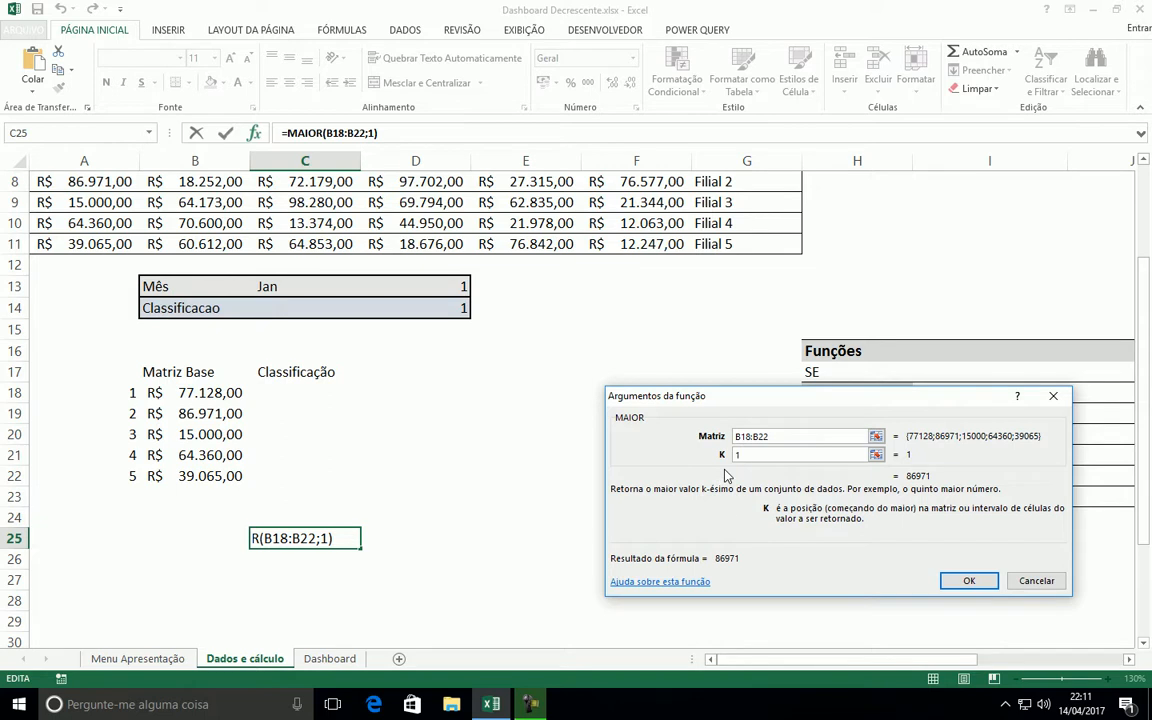
key(Return)
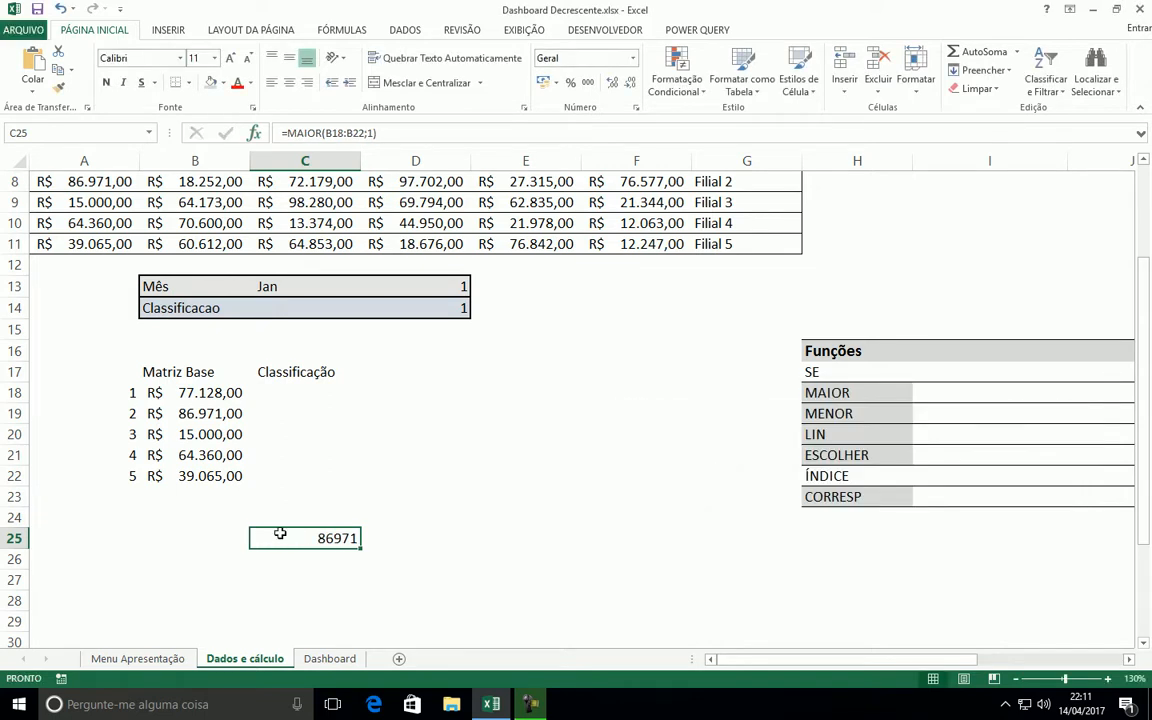
Set the K argument of the MAIOR function in C25 to 3
click(255, 132)
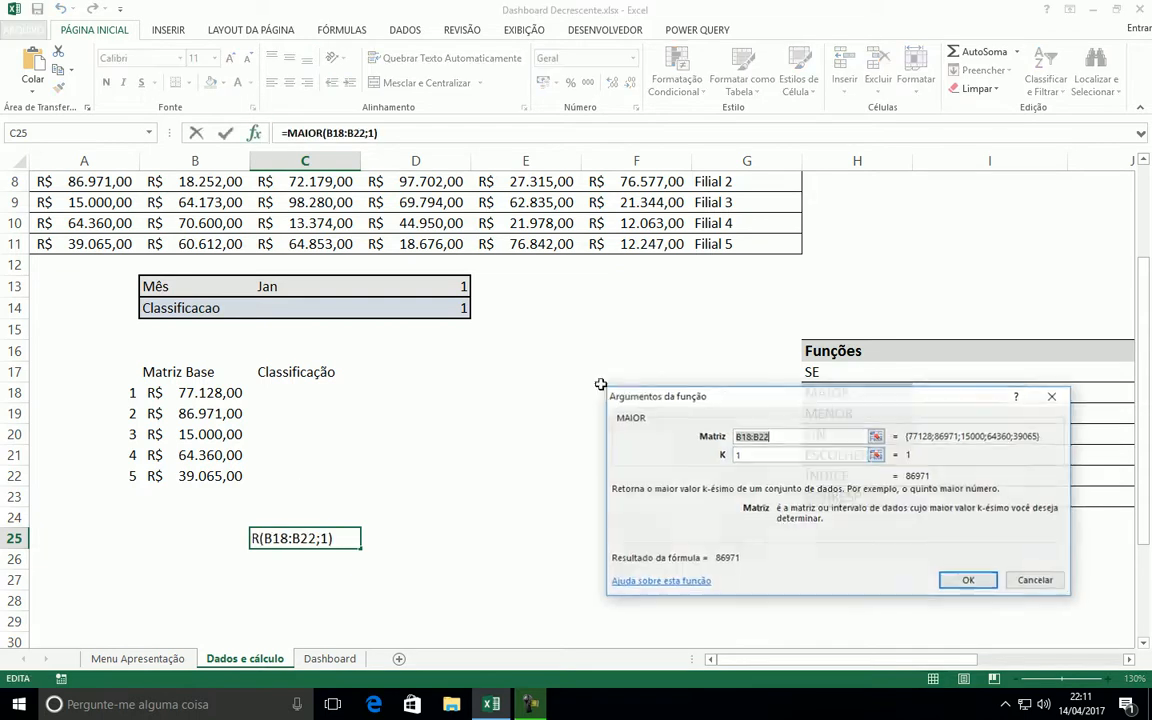
key(Tab)
text(3)
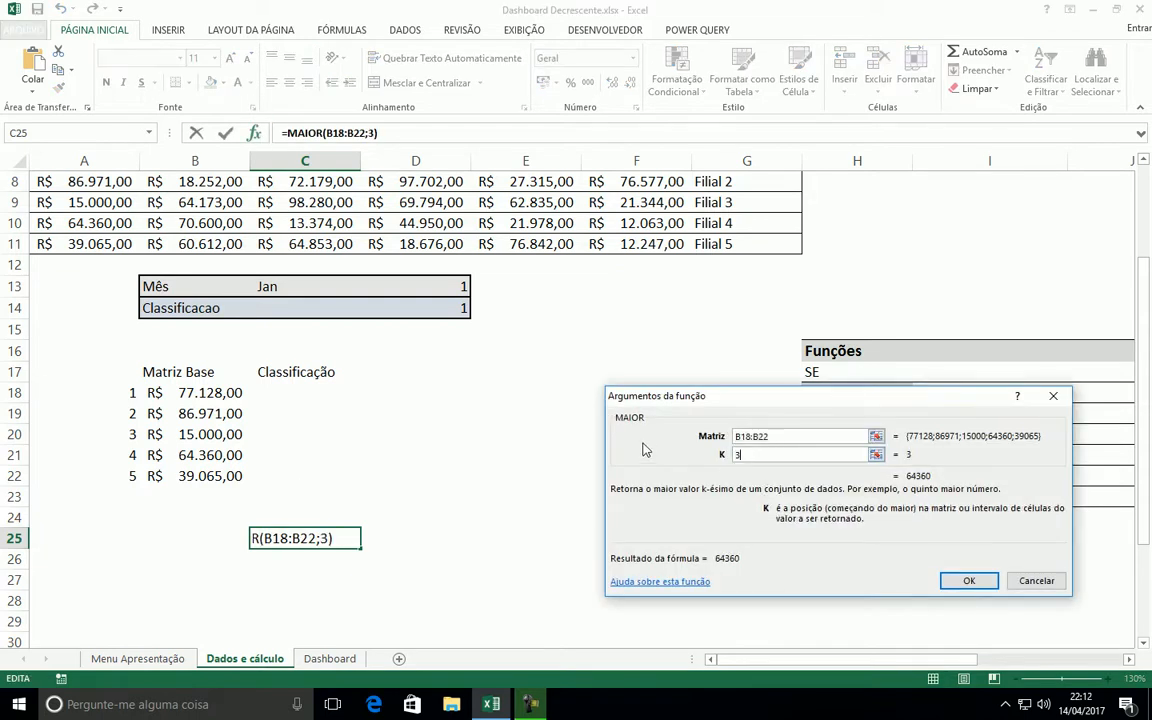
key(Return)
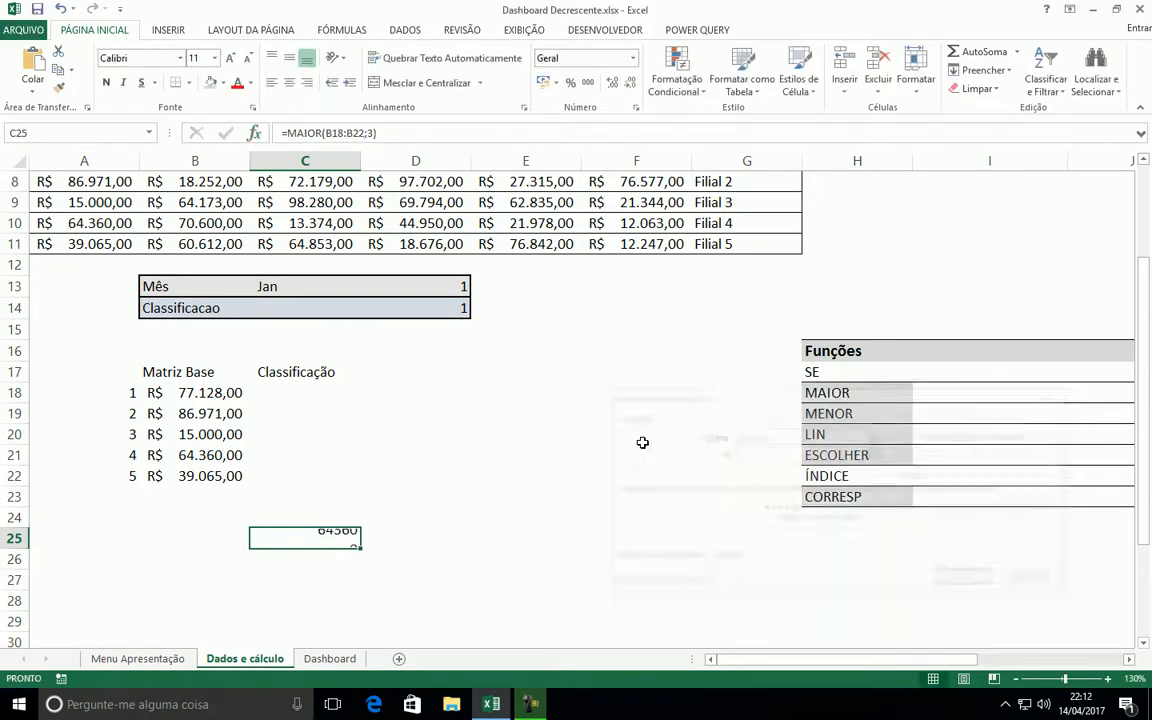
Replace MAIOR with MENOR in the C25 formula, keeping the arguments B18:B22 and 3
double_click(320, 135)
text(menor)
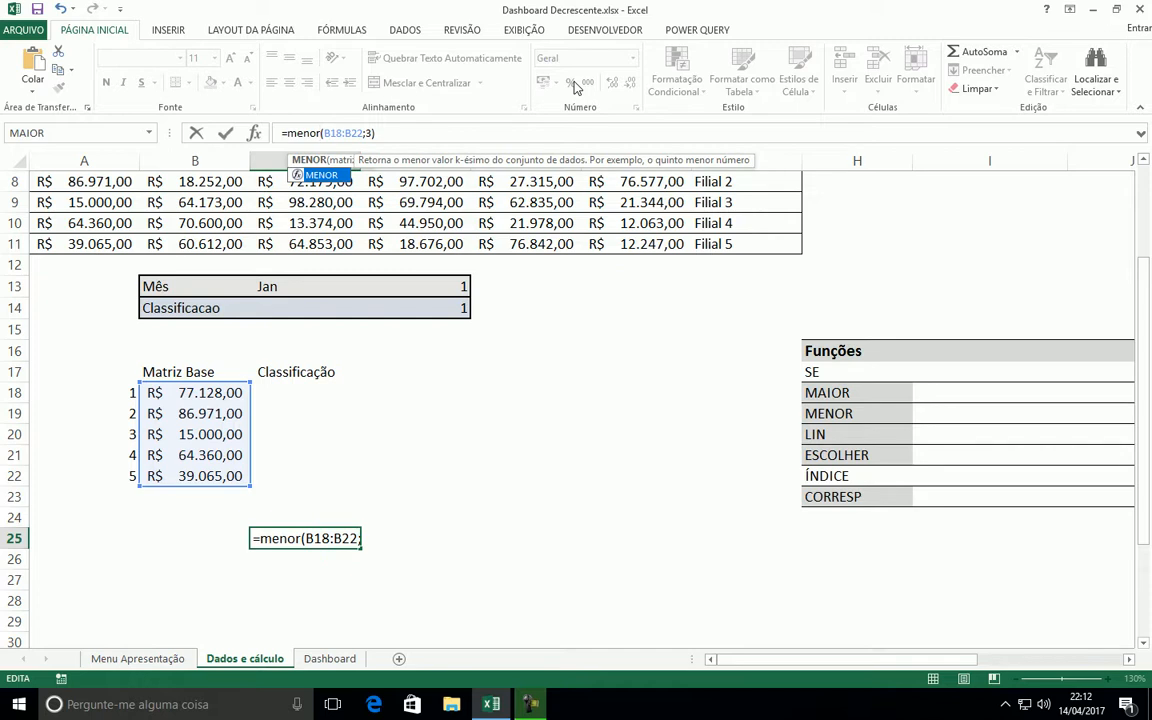
key(Return)
click(325, 539)
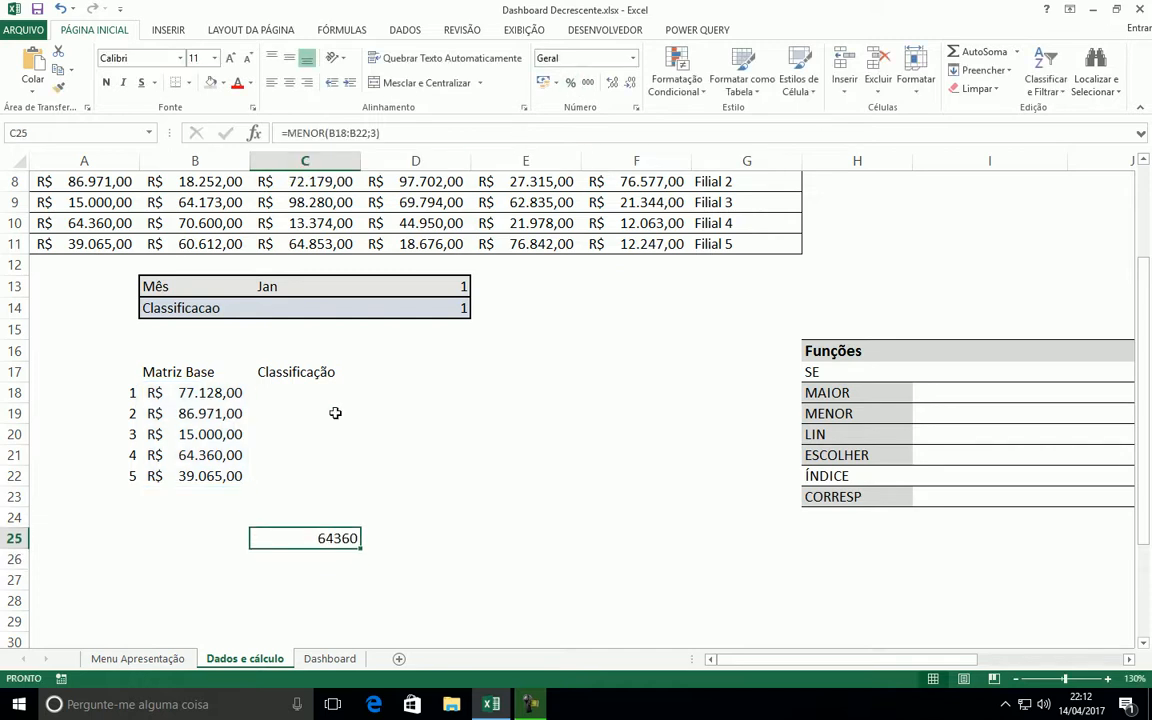
Set the K argument of the MENOR function in C25 to 1
click(329, 130)
click(254, 133)
drag(754, 400, 712, 397)
drag(718, 452, 569, 418)
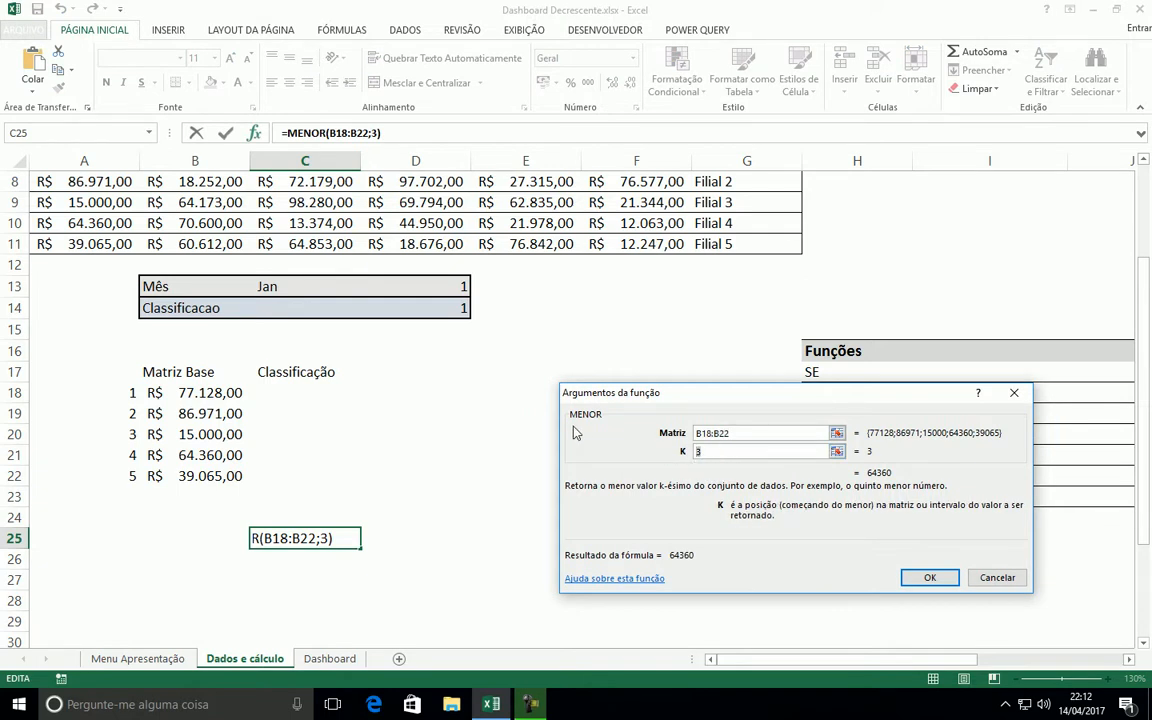
text(2)
key(BackSpace)
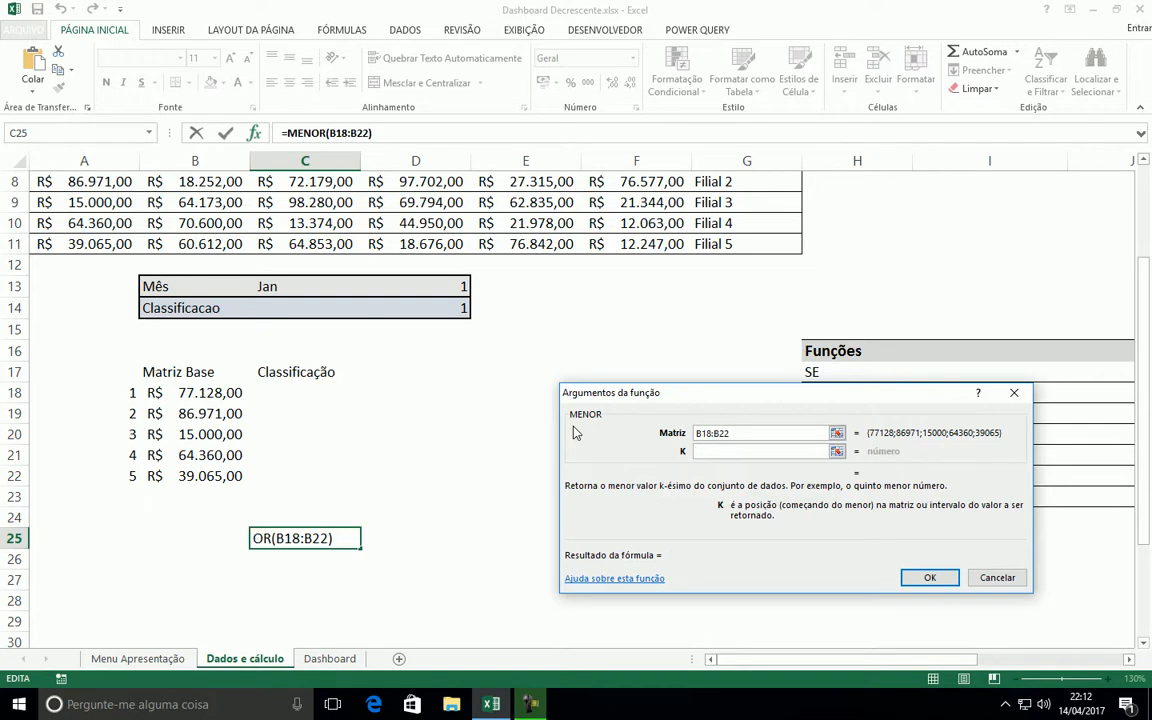
text(1)
key(Return)
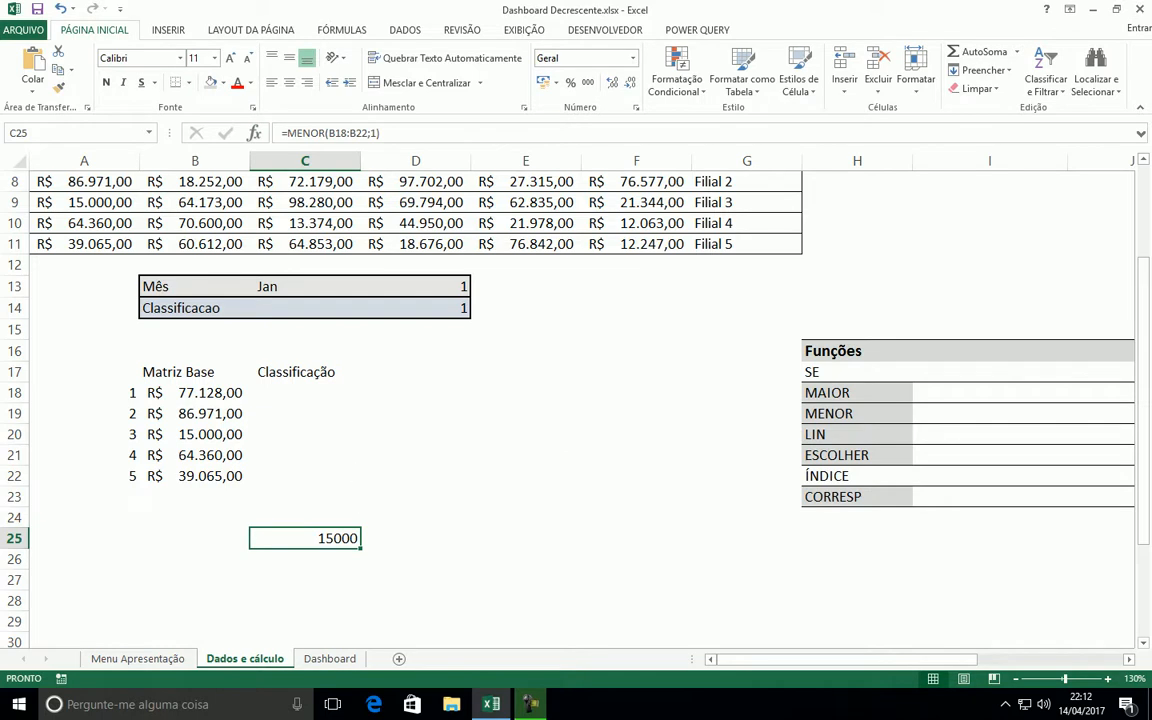
Review the MENOR test formula in C25 and clear the cell
click(331, 133)
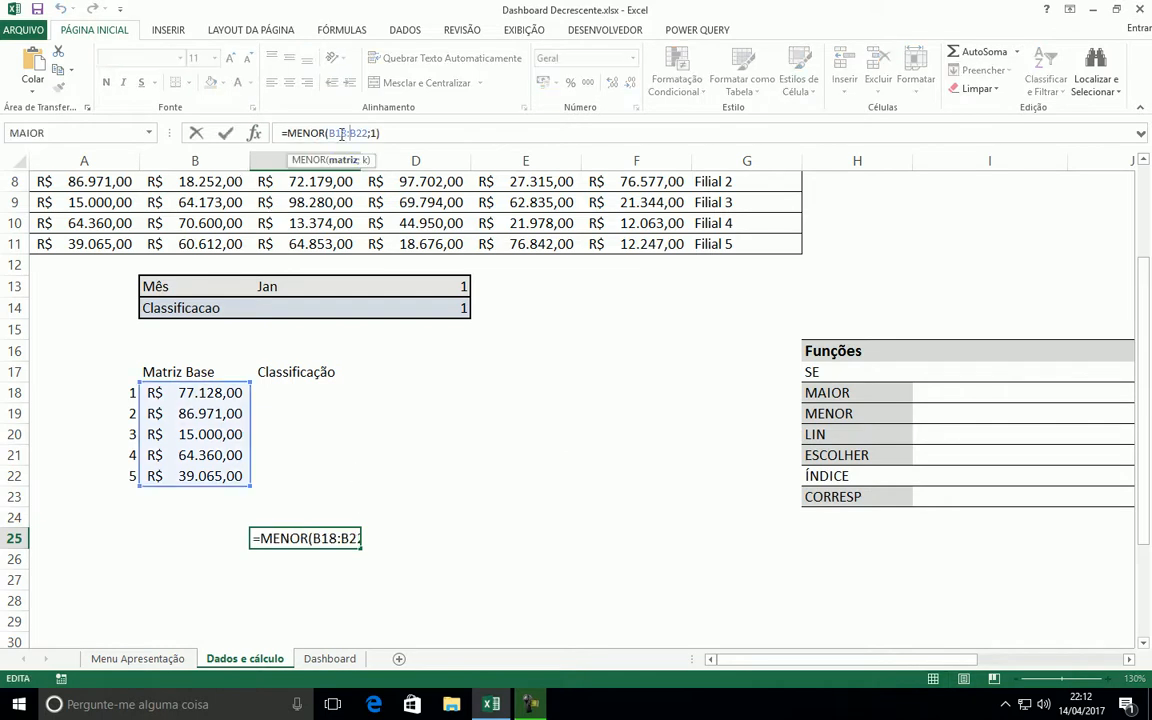
key(Escape)
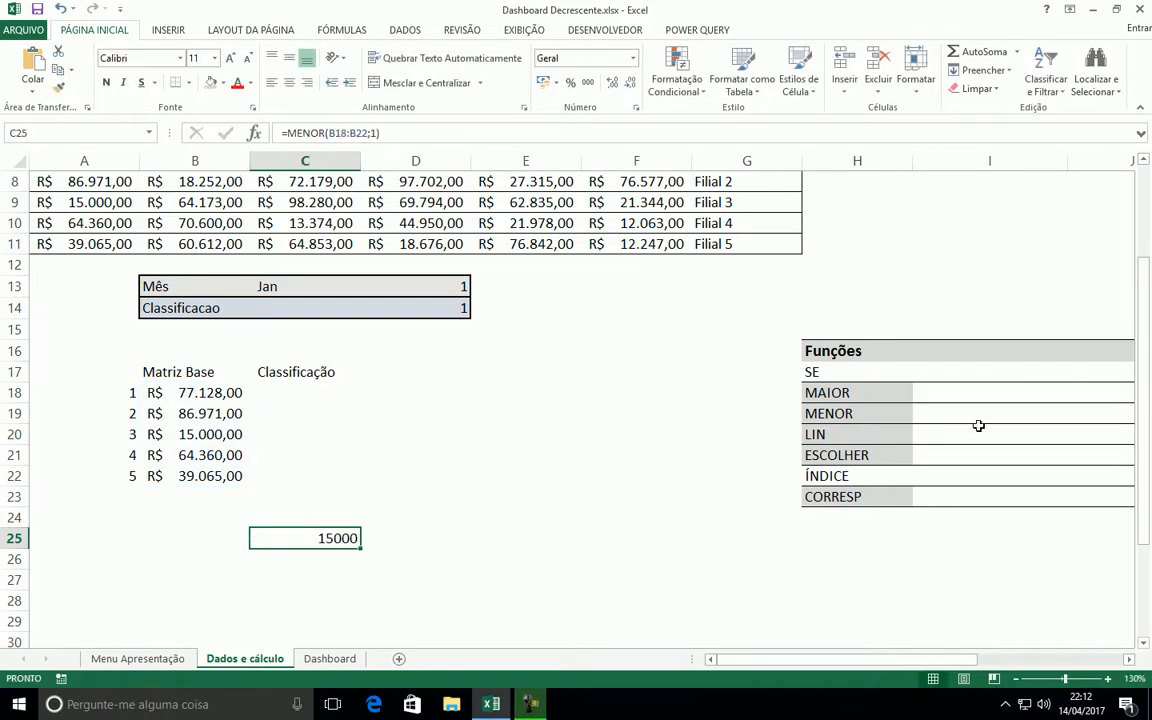
click(830, 433)
click(334, 537)
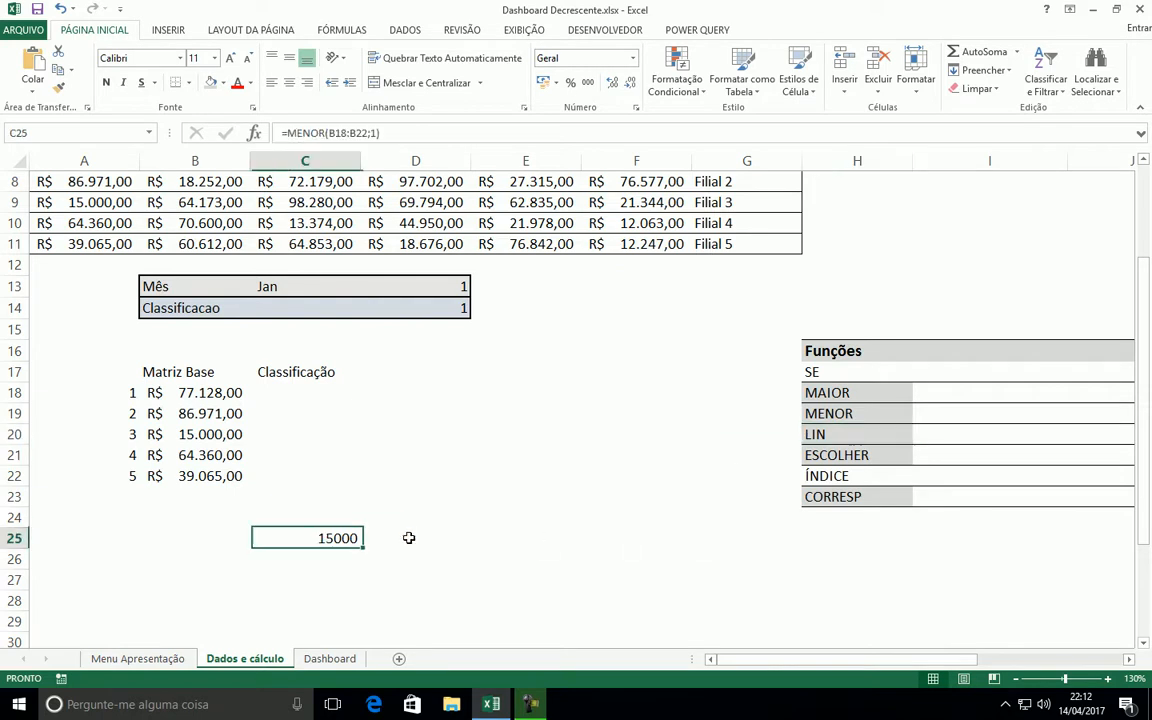
Review the sequence in A18:A22 and enter the formula =LIN() in B28
drag(105, 393, 110, 472)
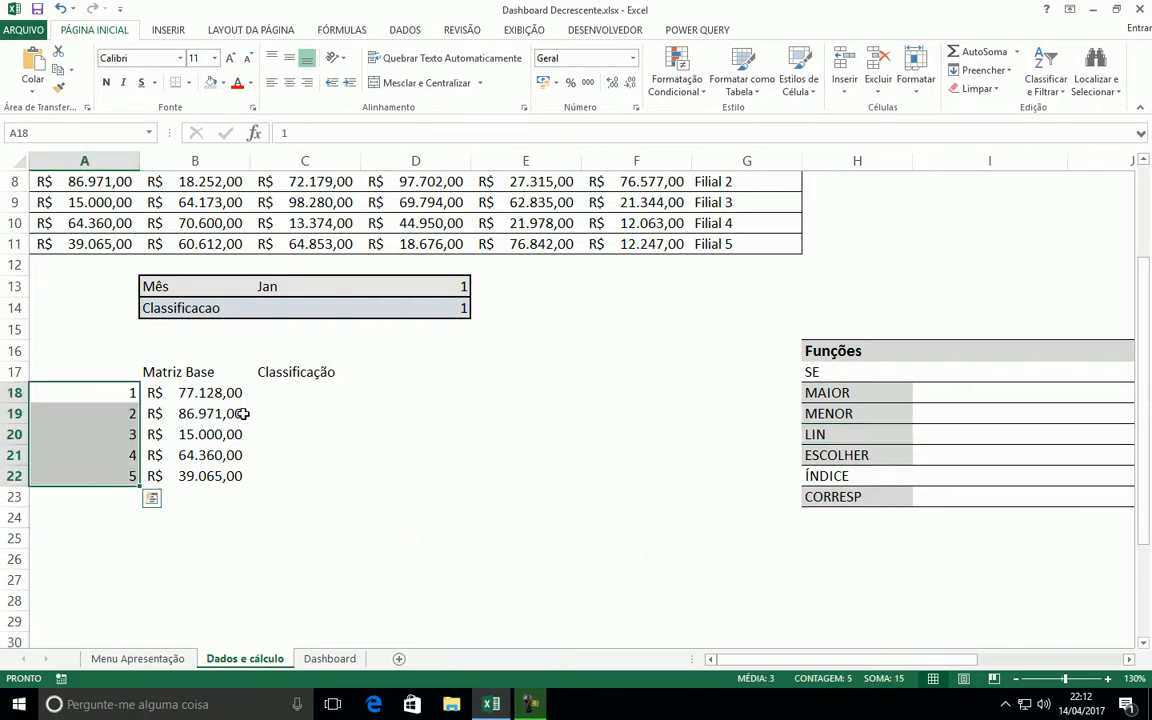
scroll(231, 494, down, 2)
click(195, 474)
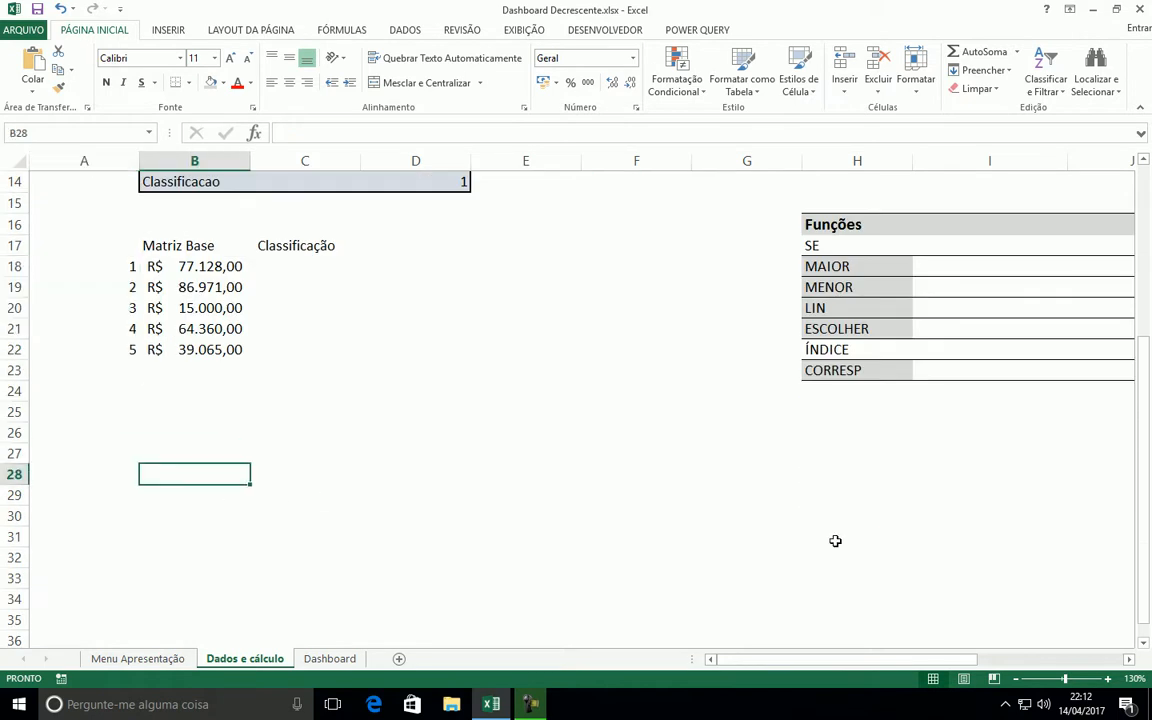
text(=lin()
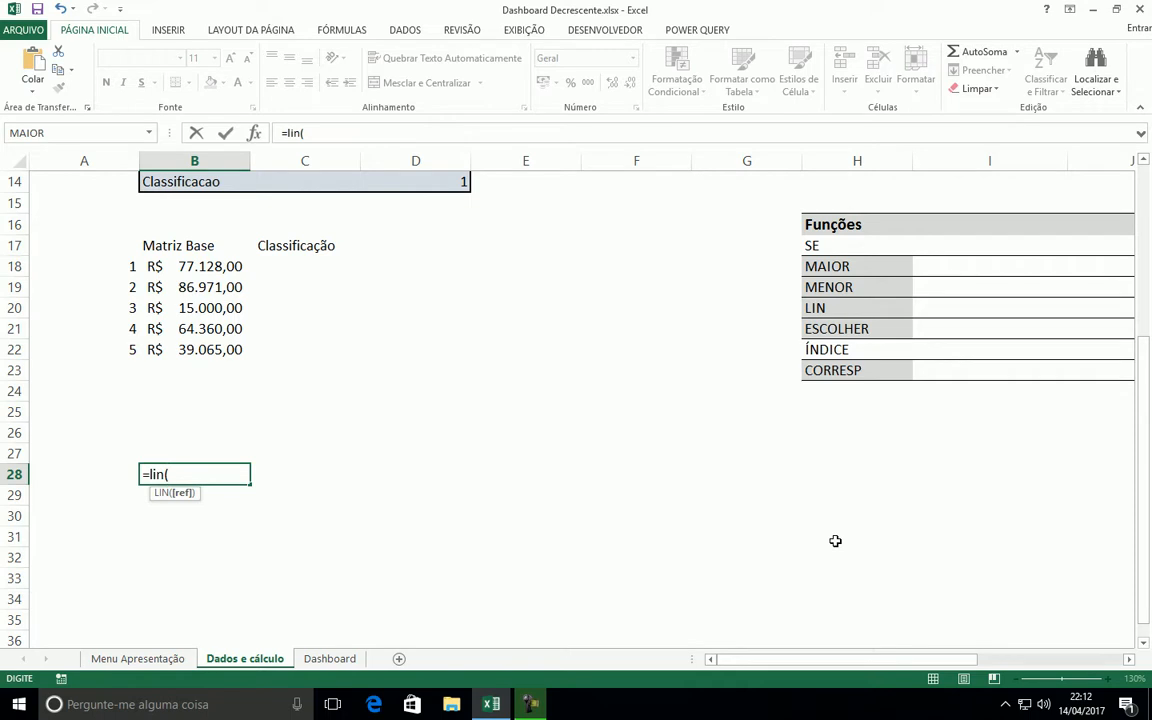
text())
key(Return)
Fill the LIN formula from B28 down to B33 and compare the results with the row numbers
scroll(329, 398, down, 1)
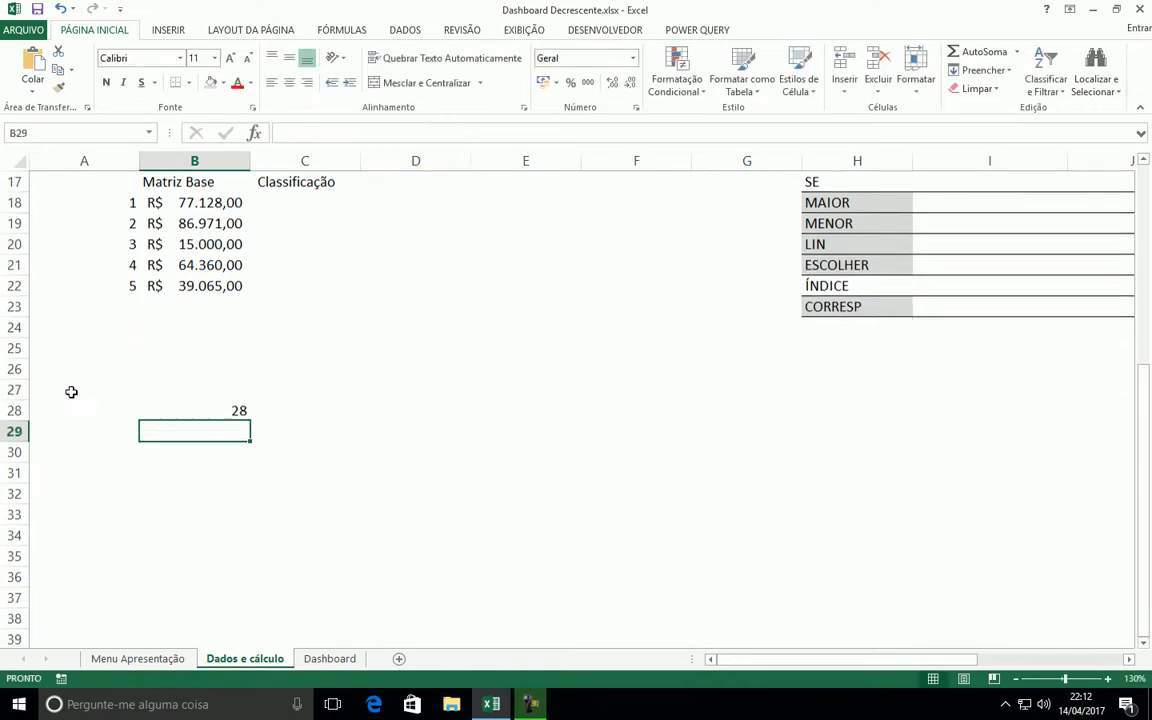
click(246, 411)
drag(248, 424, 250, 527)
click(28, 412)
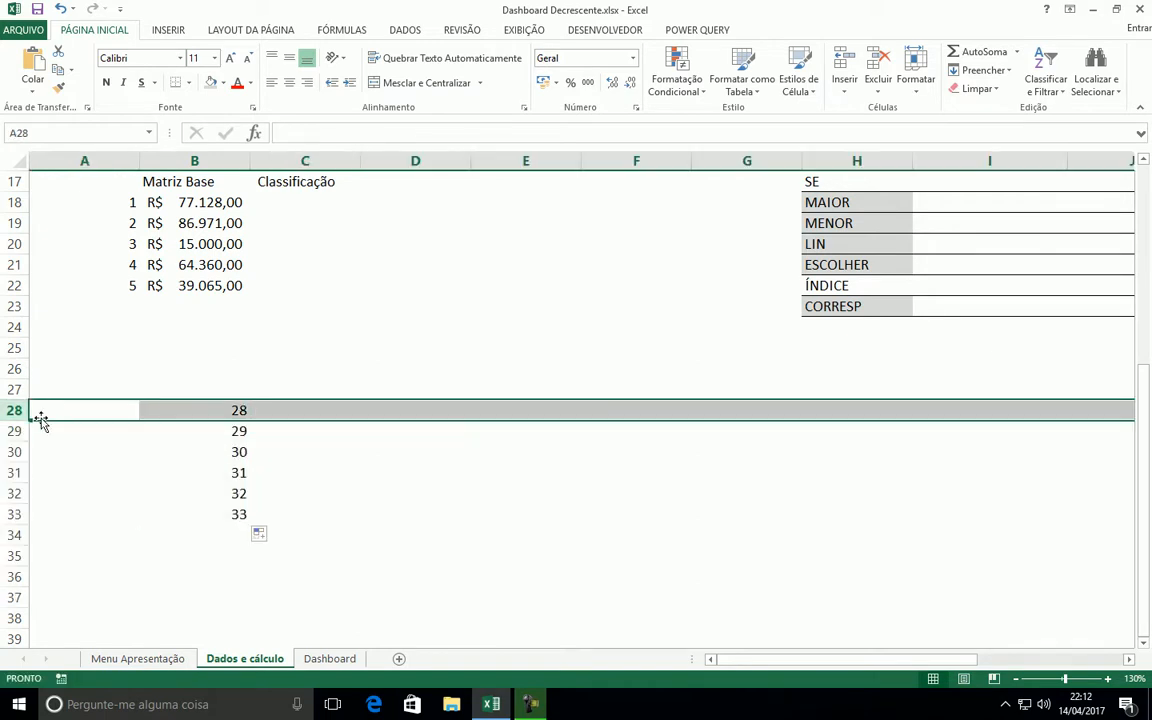
click(13, 432)
click(14, 452)
click(236, 409)
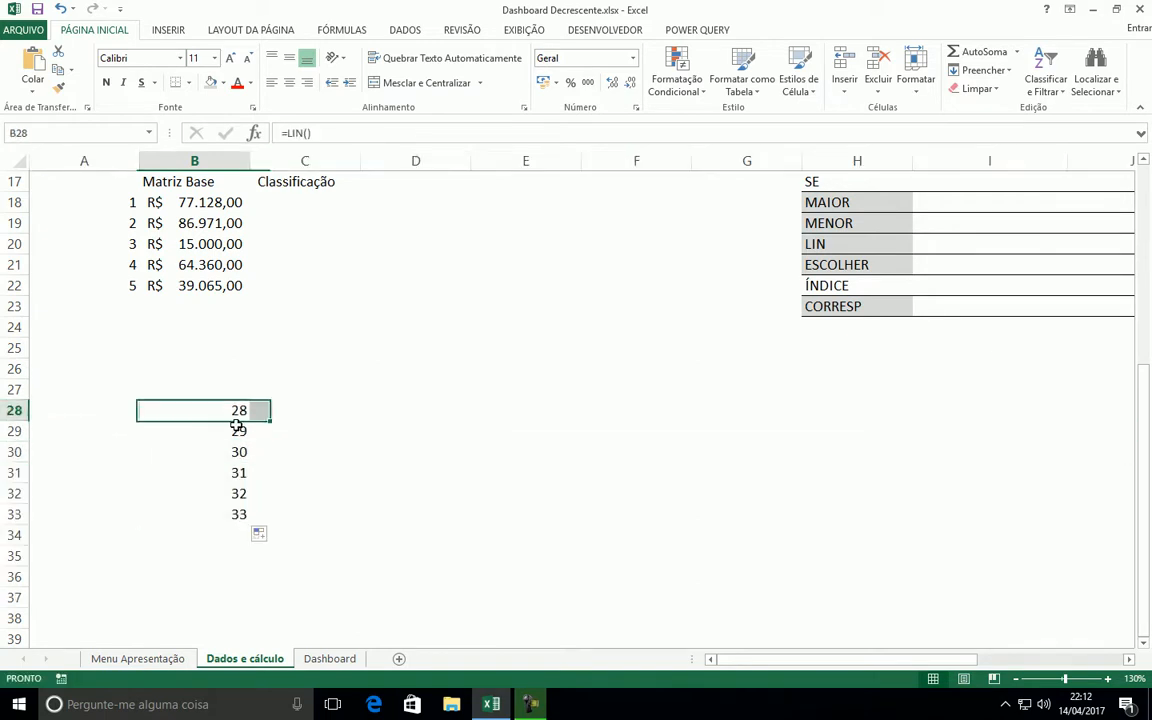
Enter the formula =LIN(1:1) in C28 and fill it down to C33
click(297, 412)
text(=l)
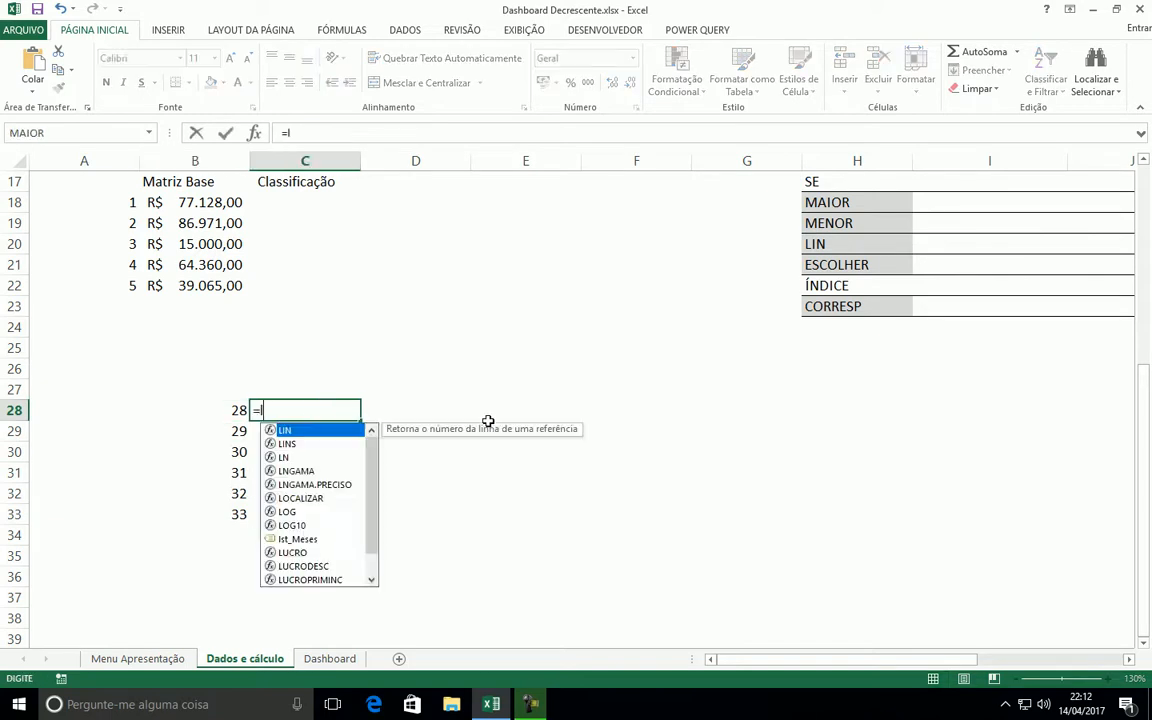
text(in(1:1)
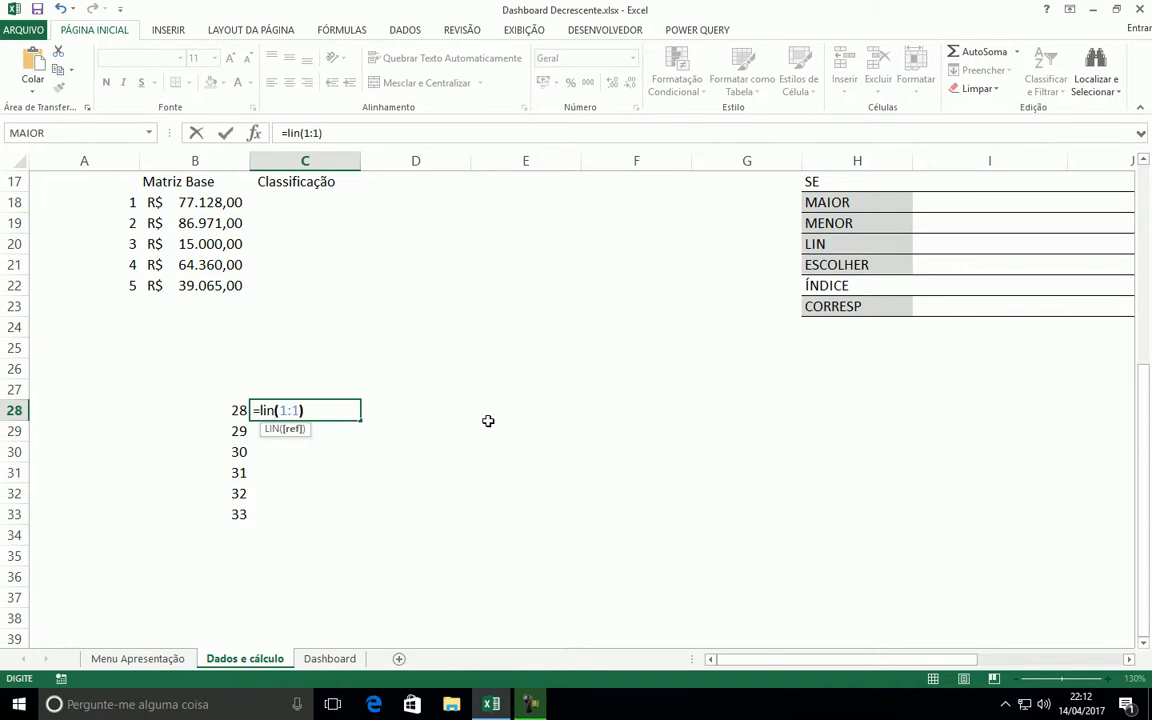
key(Return)
click(320, 410)
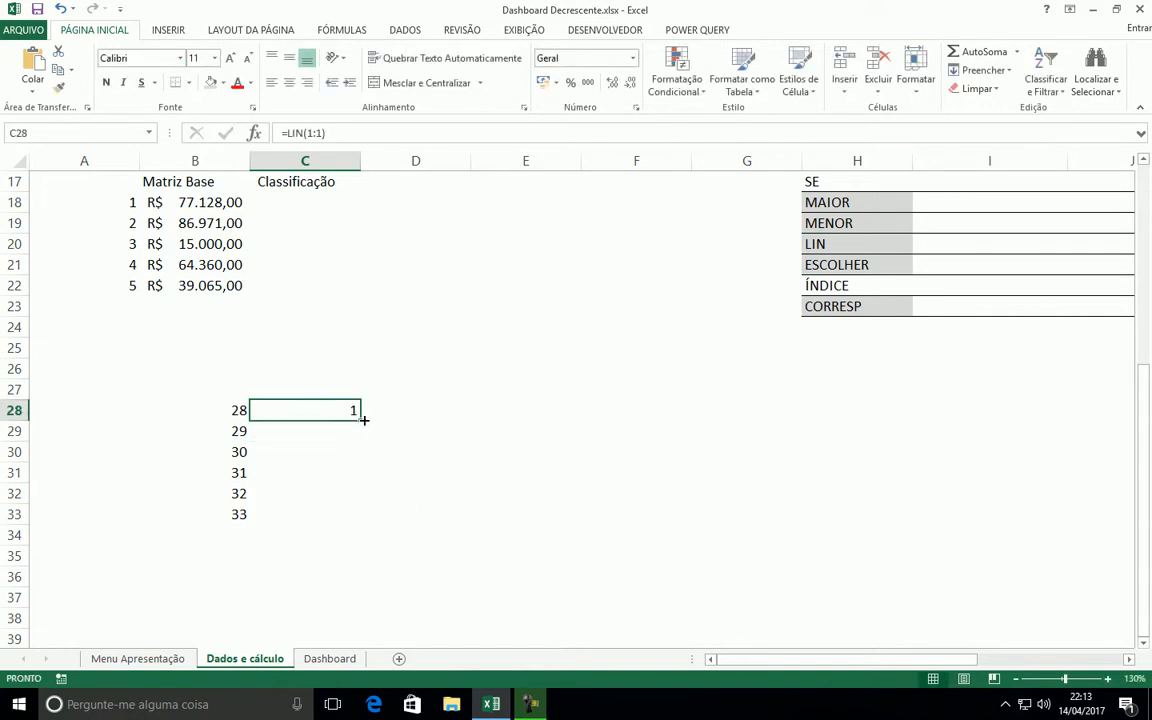
drag(364, 423, 365, 510)
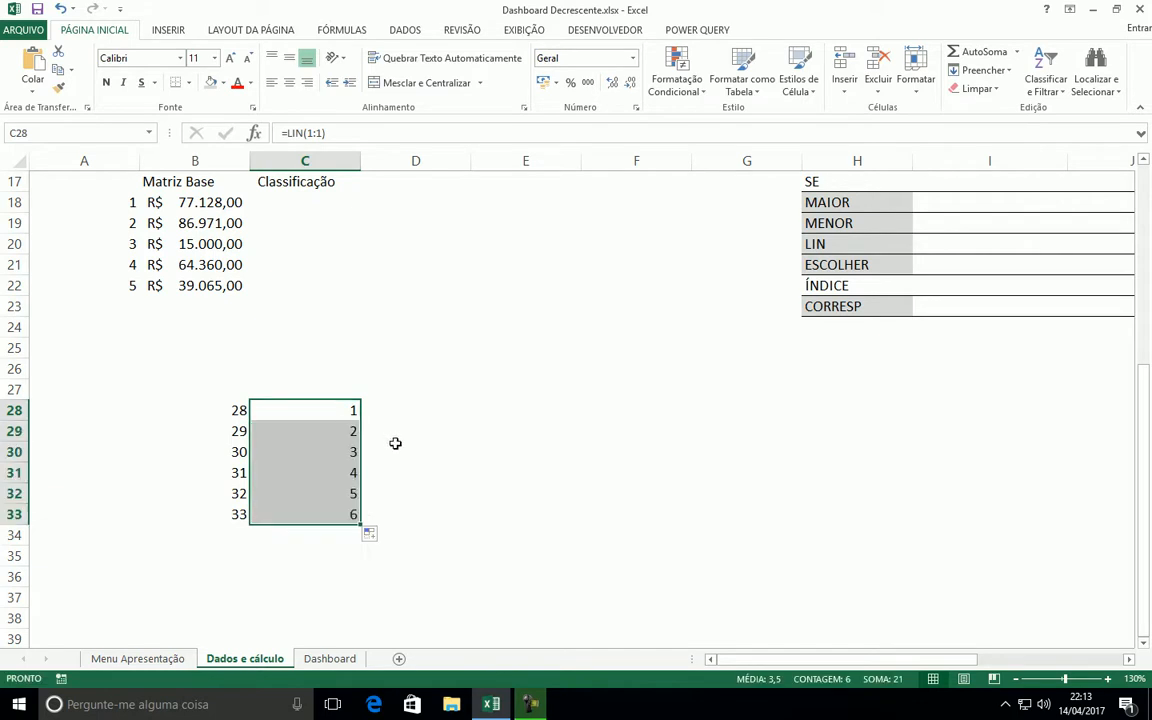
Check the LIN results cell by cell in C28:C33
click(342, 408)
click(342, 437)
click(341, 454)
click(340, 470)
click(342, 493)
click(342, 514)
click(324, 412)
click(325, 431)
click(330, 452)
click(338, 472)
click(340, 493)
click(339, 512)
click(322, 410)
click(332, 436)
click(342, 456)
click(336, 474)
click(348, 516)
Compare the LIN formulas in B28 and C28 without changing them
click(226, 408)
click(329, 134)
key(Escape)
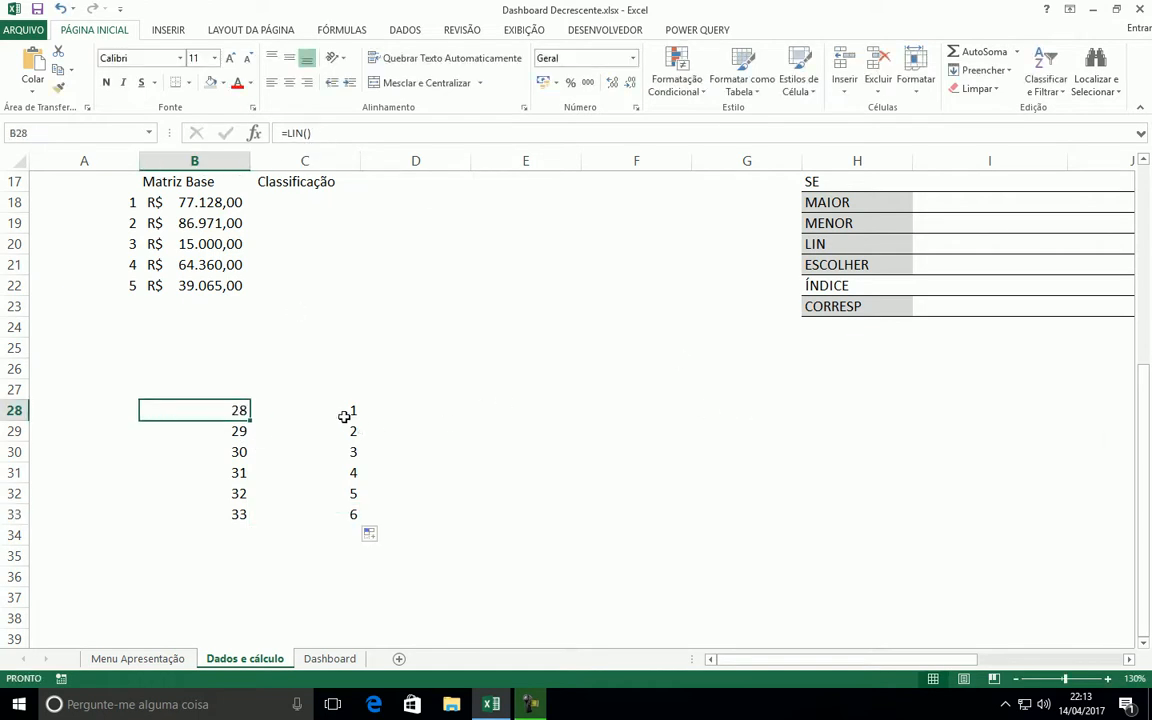
click(345, 412)
click(313, 133)
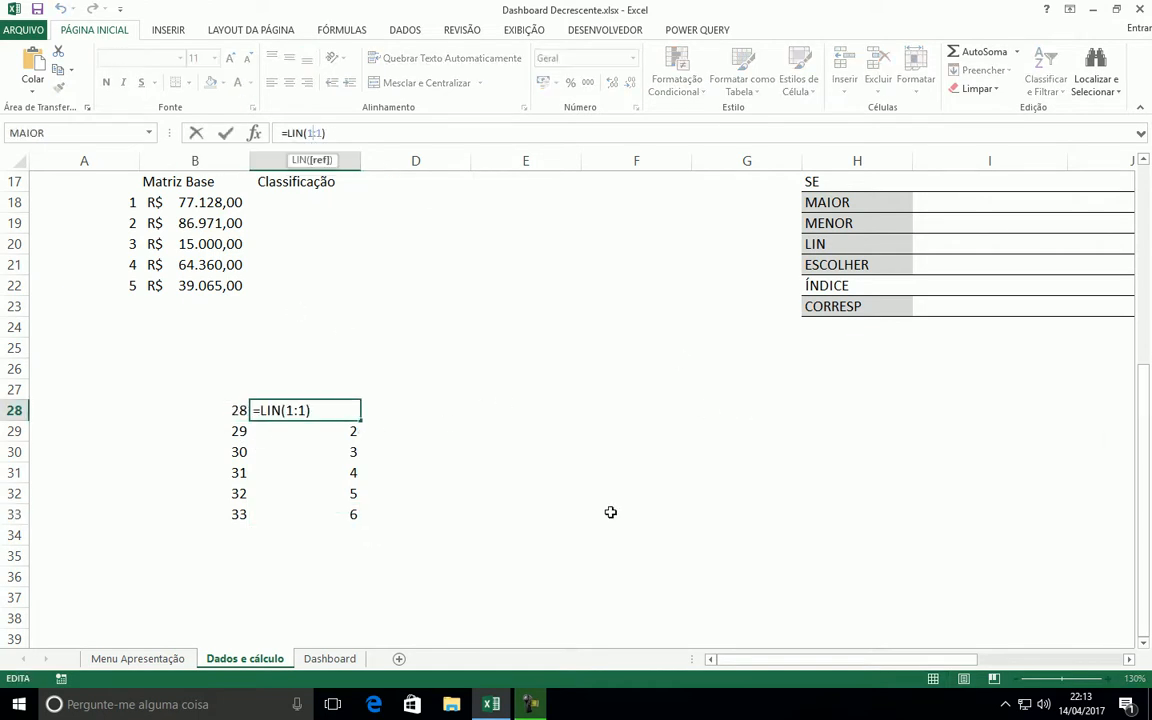
key(Escape)
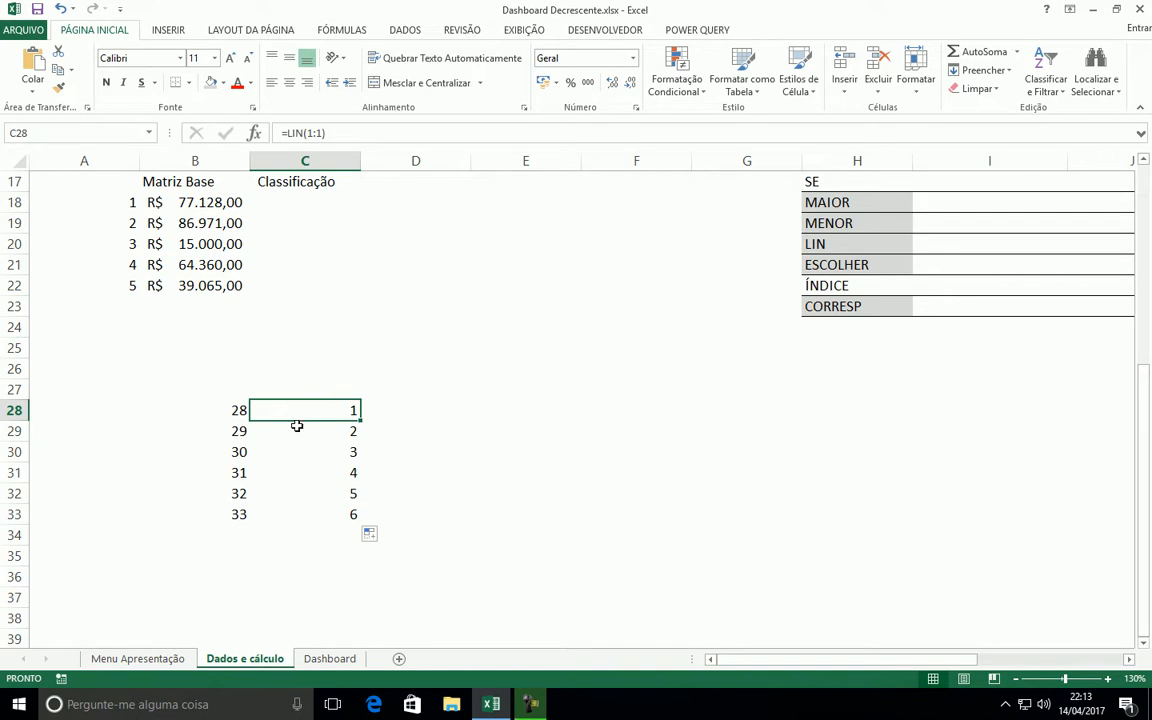
Review the Matriz Base values in B18:B22, the Classificação column and the LIN sequence in C28:C33
scroll(330, 409, up, 2)
drag(195, 330, 225, 413)
click(448, 394)
click(300, 332)
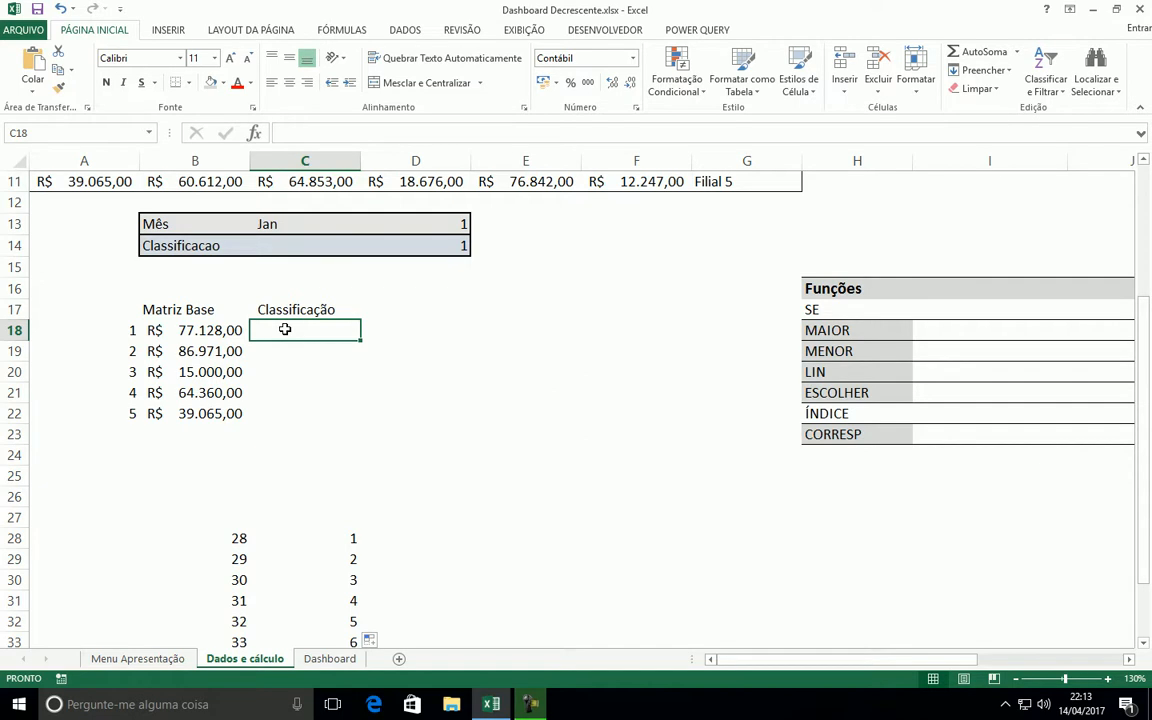
scroll(618, 345, down, 1)
drag(327, 474, 331, 582)
scroll(463, 476, up, 2)
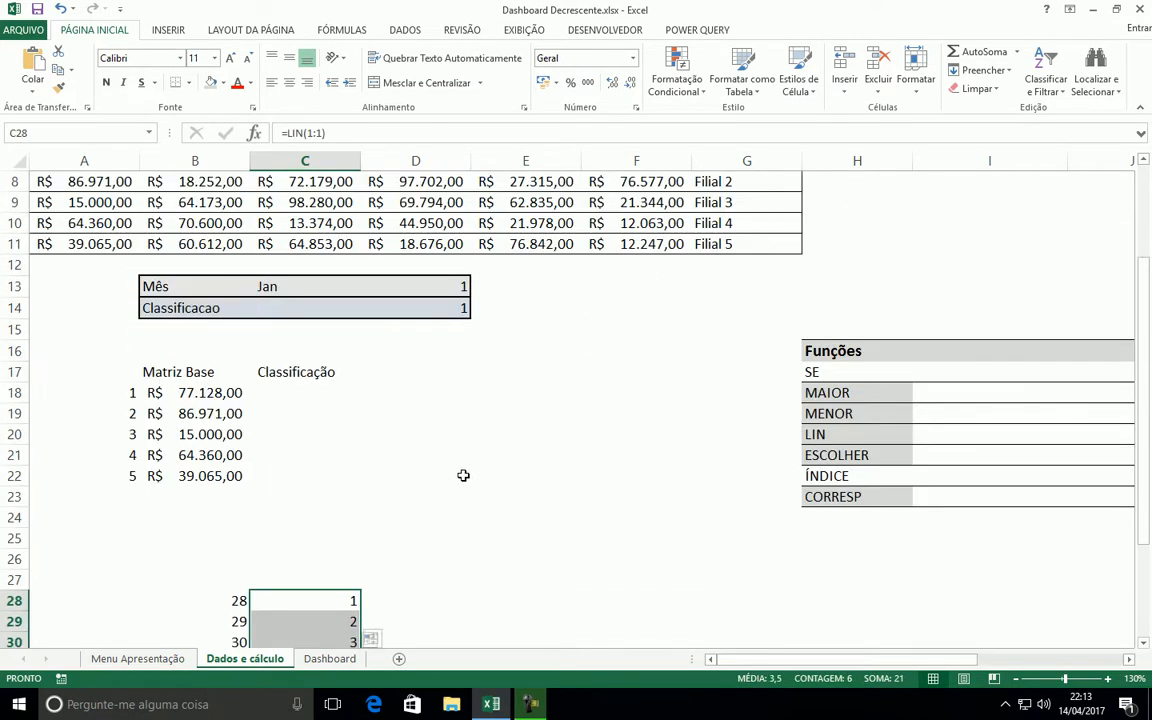
Start a MENOR function for C18:C22 with the absolute range $B$18:$B$22 as its Matriz argument
drag(305, 393, 265, 478)
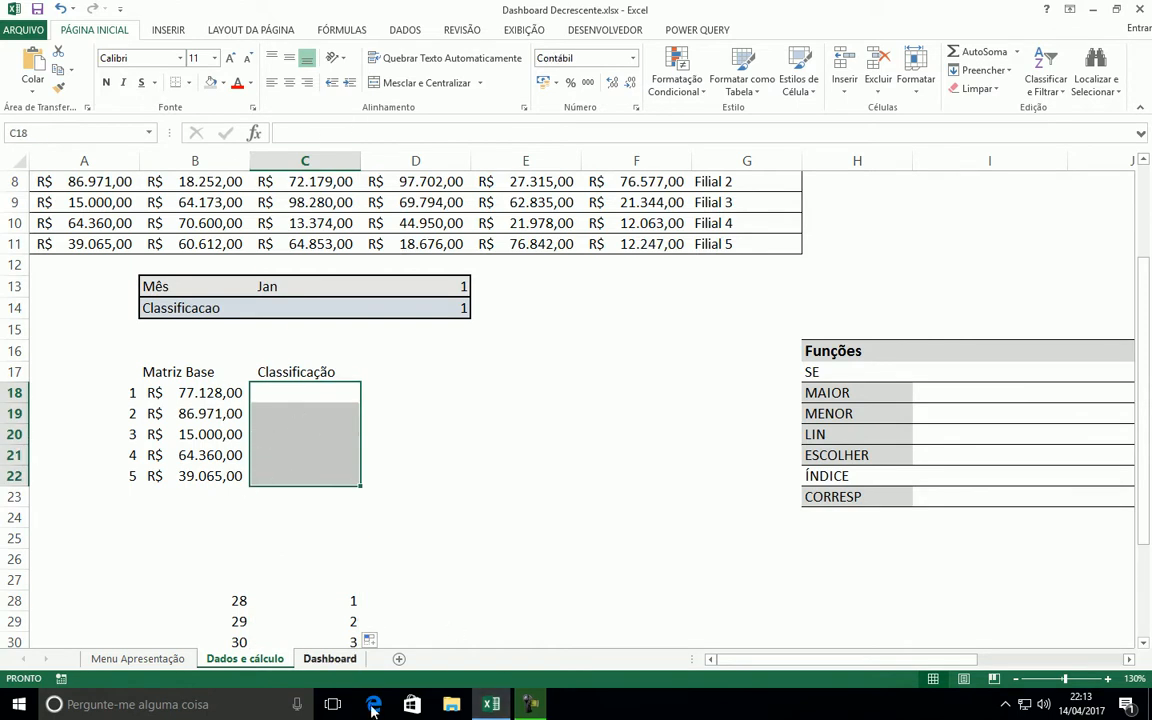
click(254, 133)
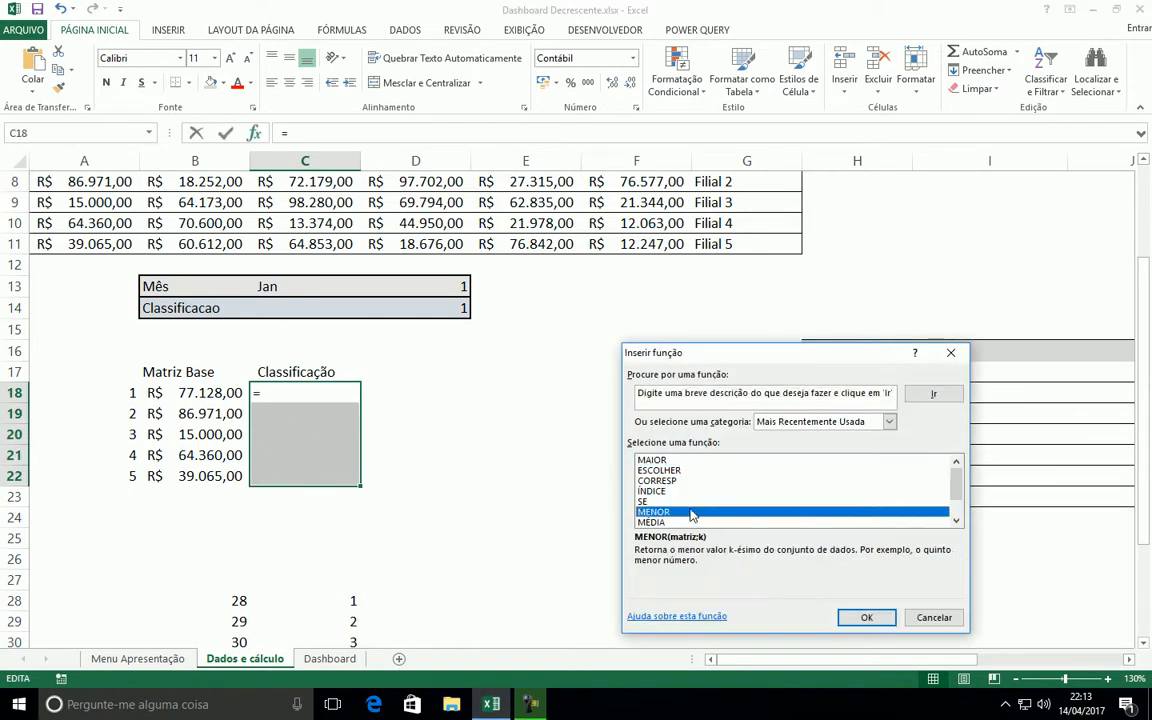
click(673, 481)
click(654, 511)
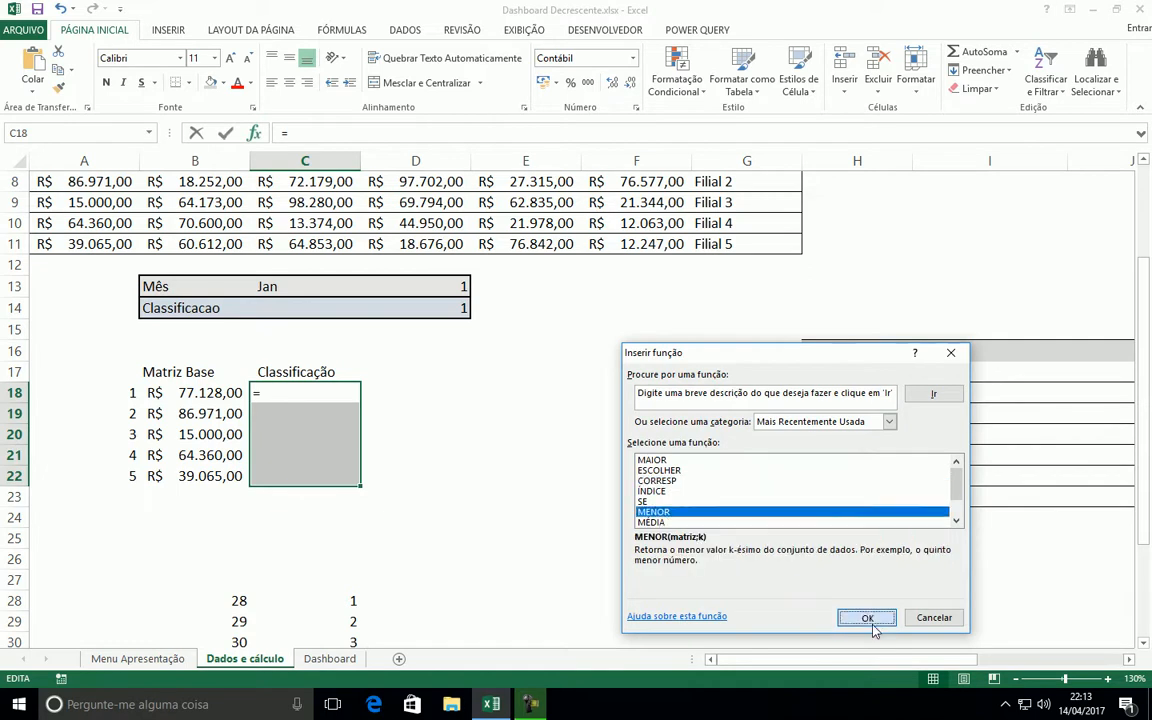
click(866, 617)
drag(697, 388, 690, 328)
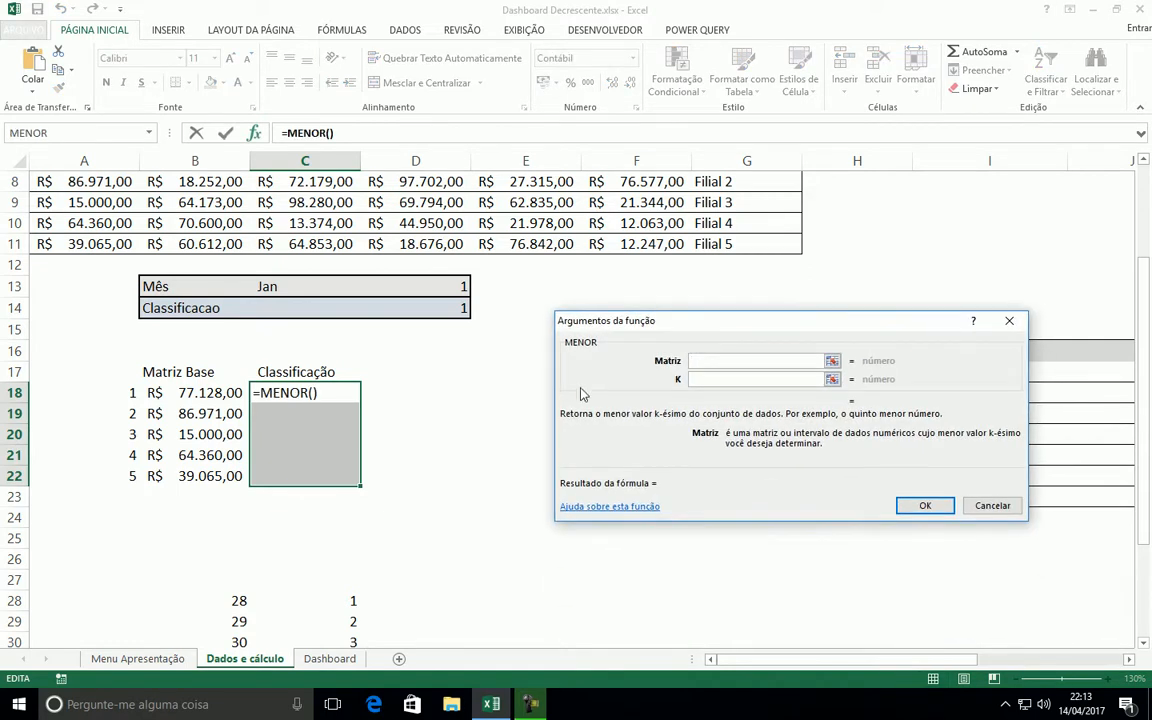
drag(196, 390, 207, 476)
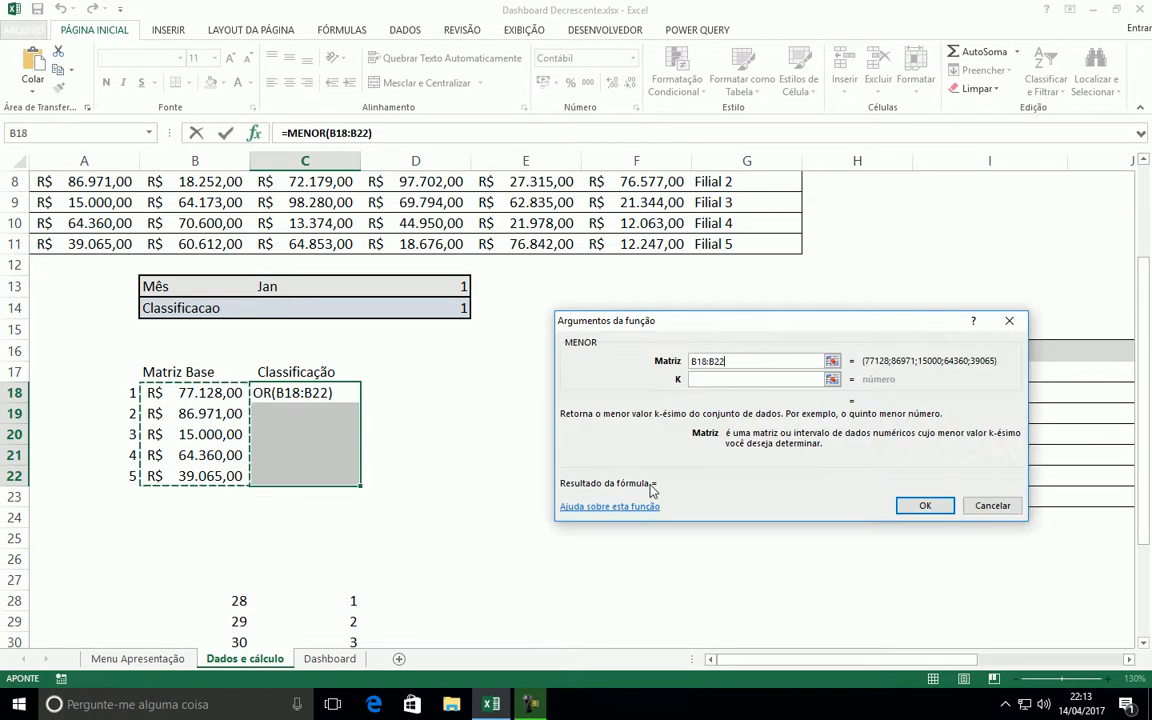
key(F4)
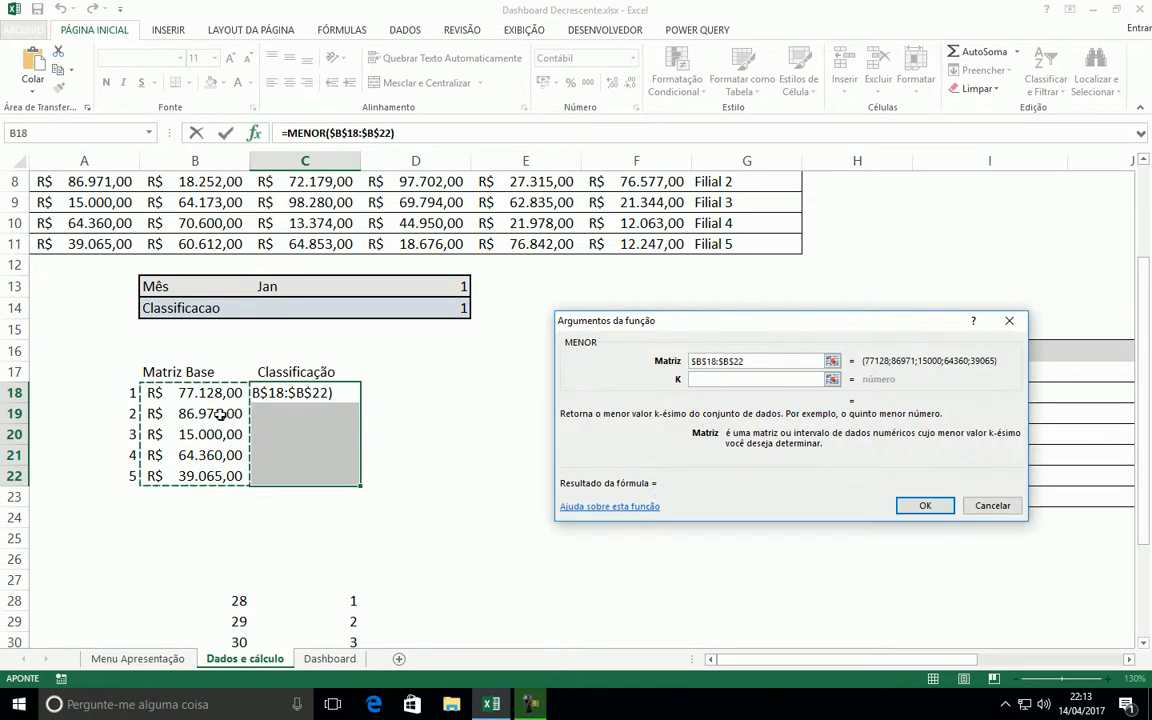
key(Tab)
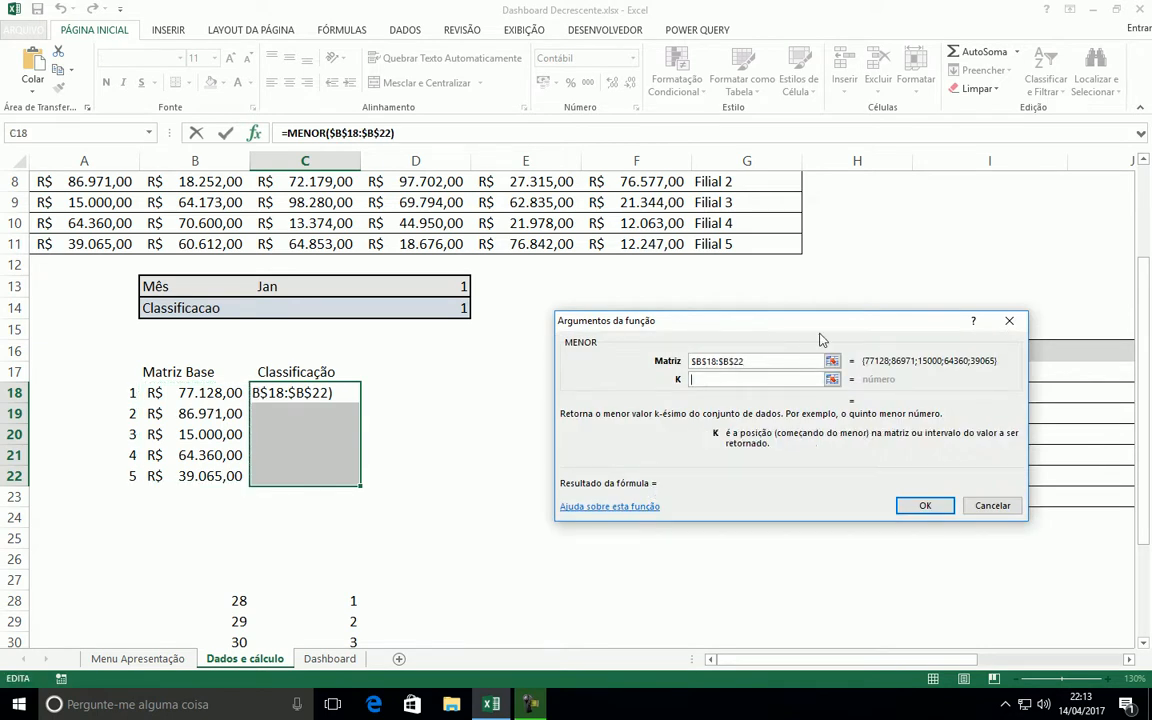
Set the K argument of MENOR to LIN(1:1) and enter the formula in all of C18:C22 at once
text(lin)
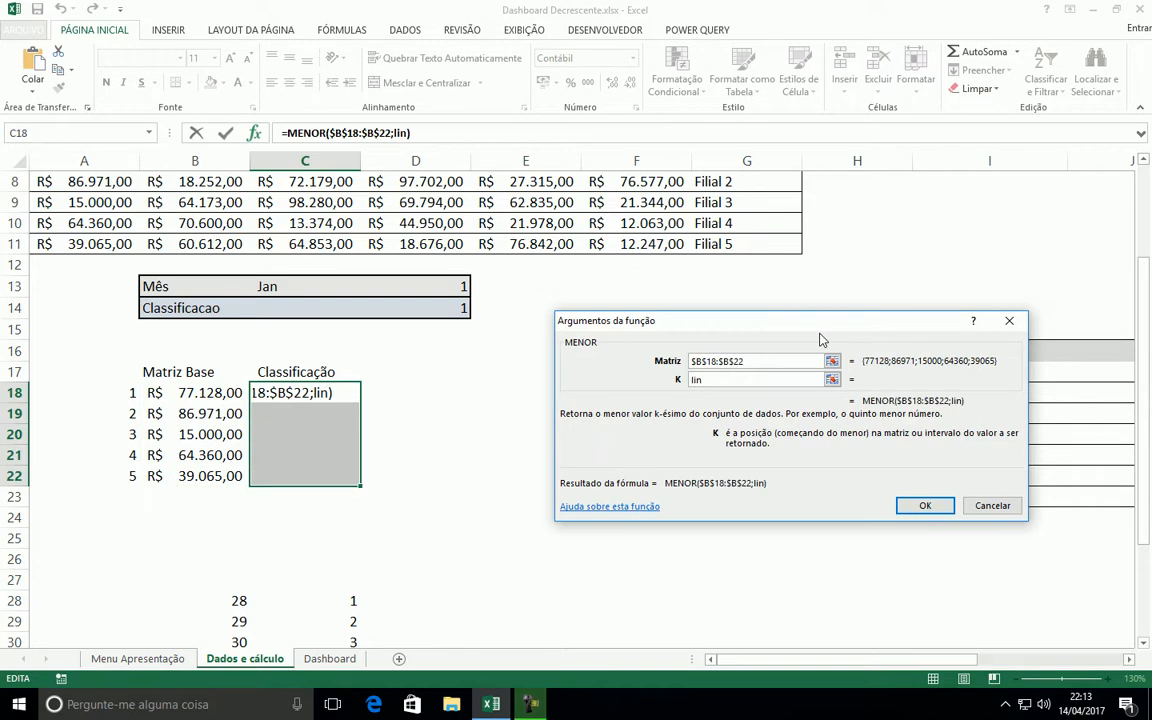
text((1:))
key(Left)
text(:)
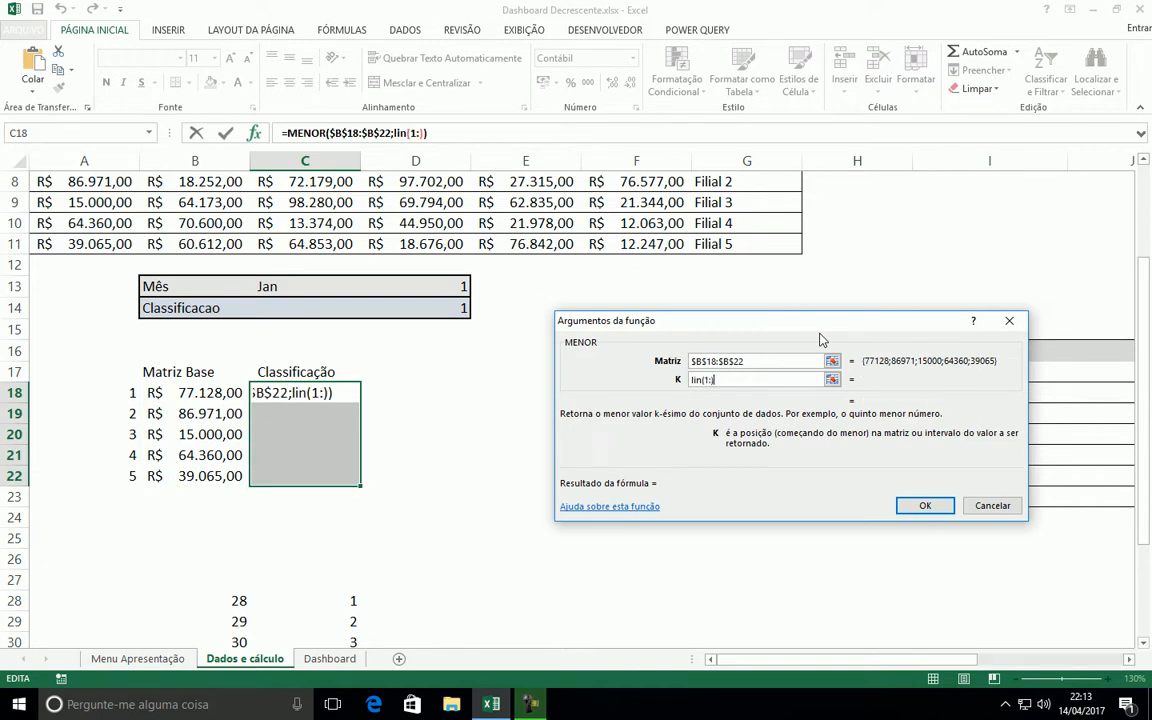
key(Delete)
text(1)
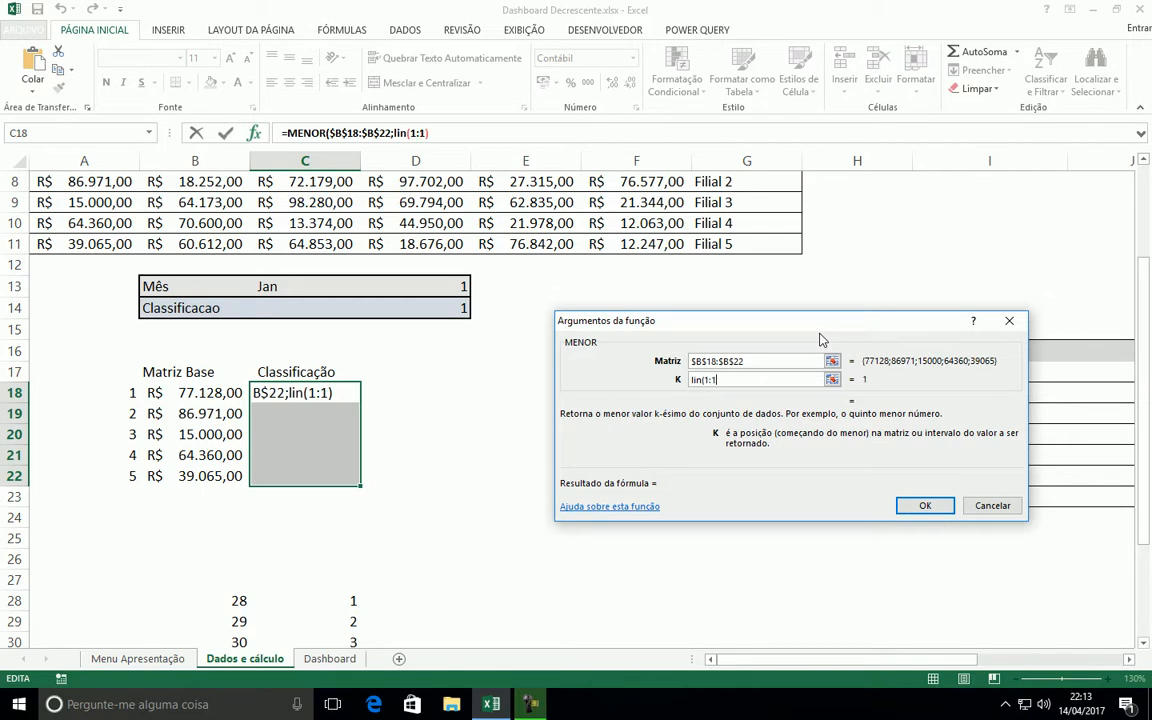
text())
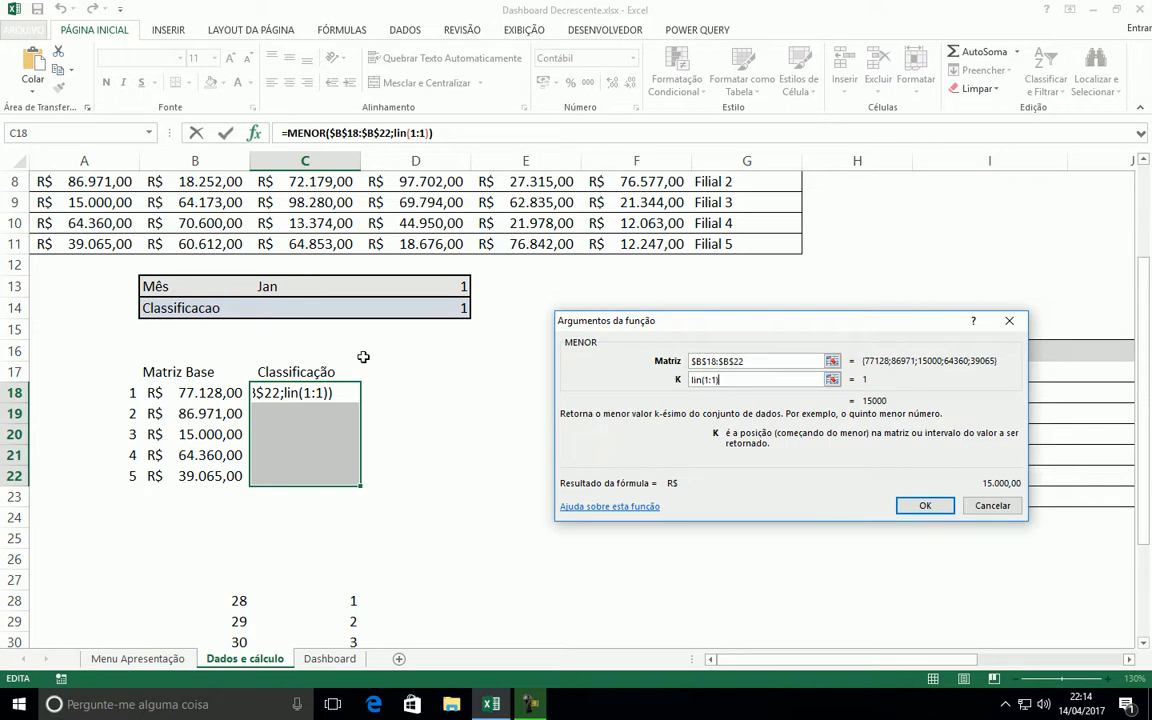
key(ctrl+Return)
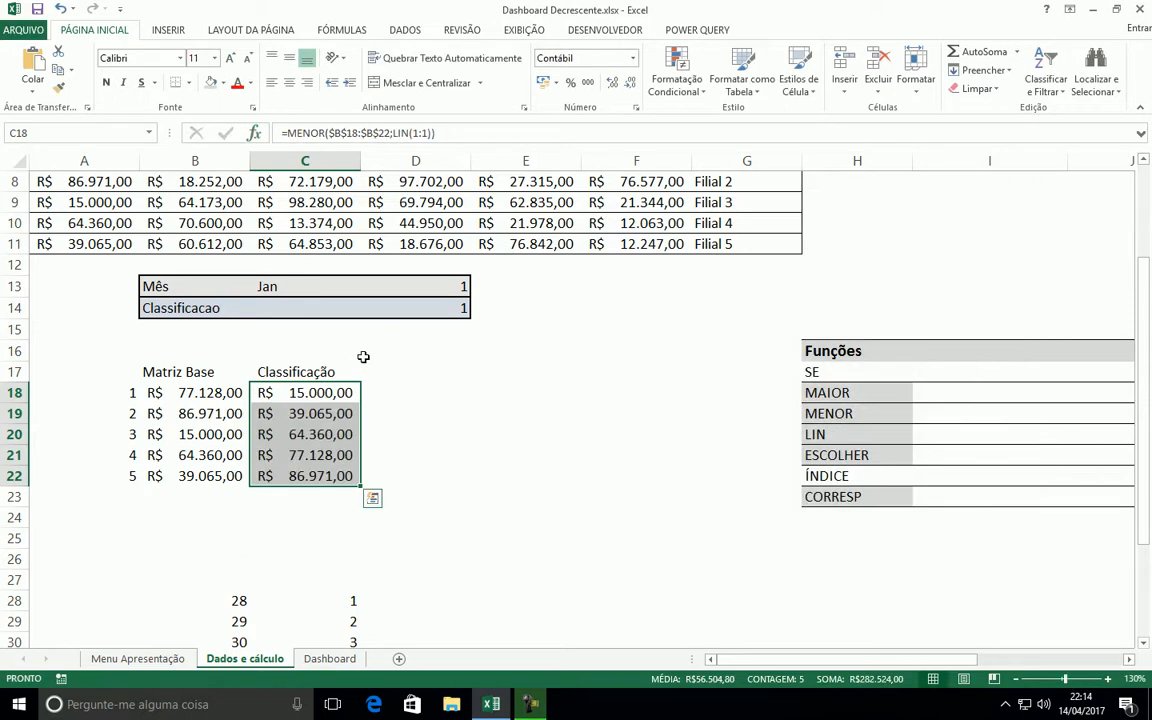
Replace MENOR with MAIOR in the C22 formula and fill it upward to C18
click(303, 392)
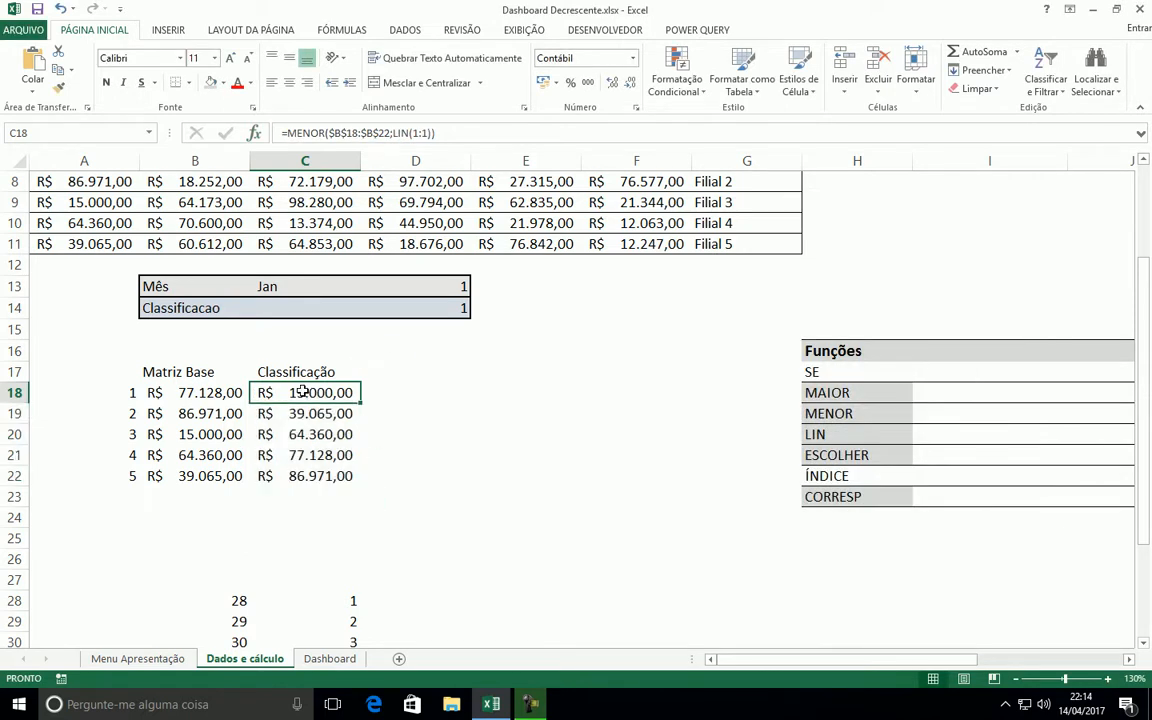
click(297, 476)
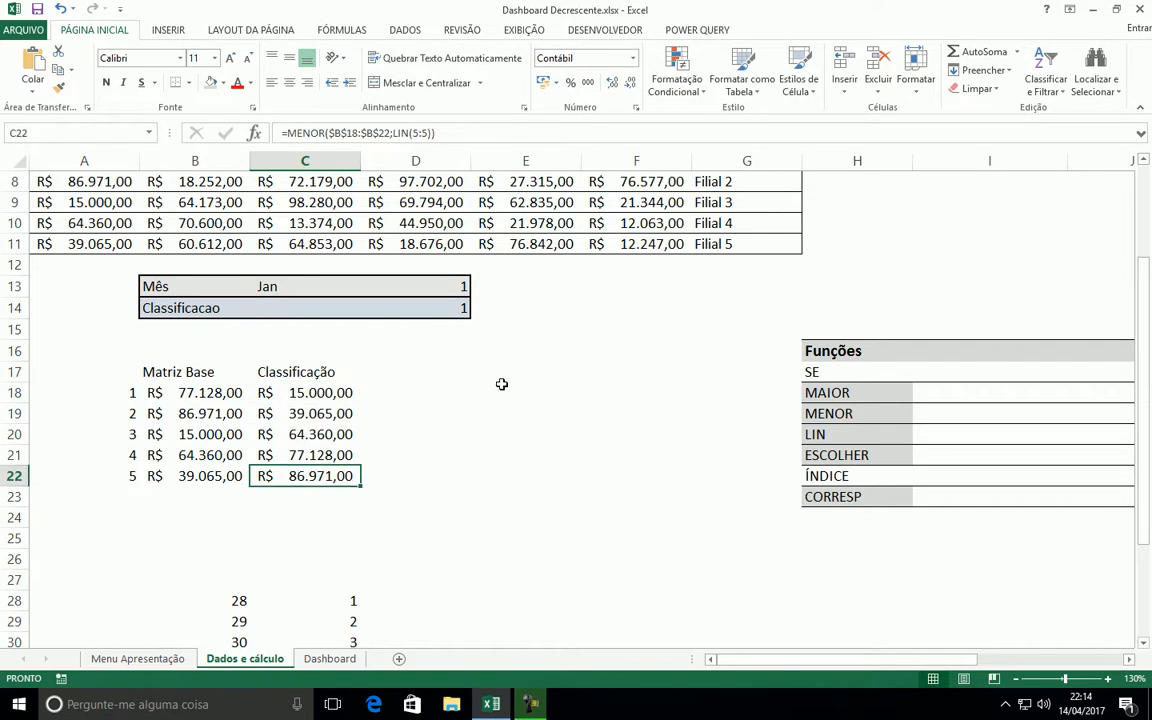
double_click(318, 131)
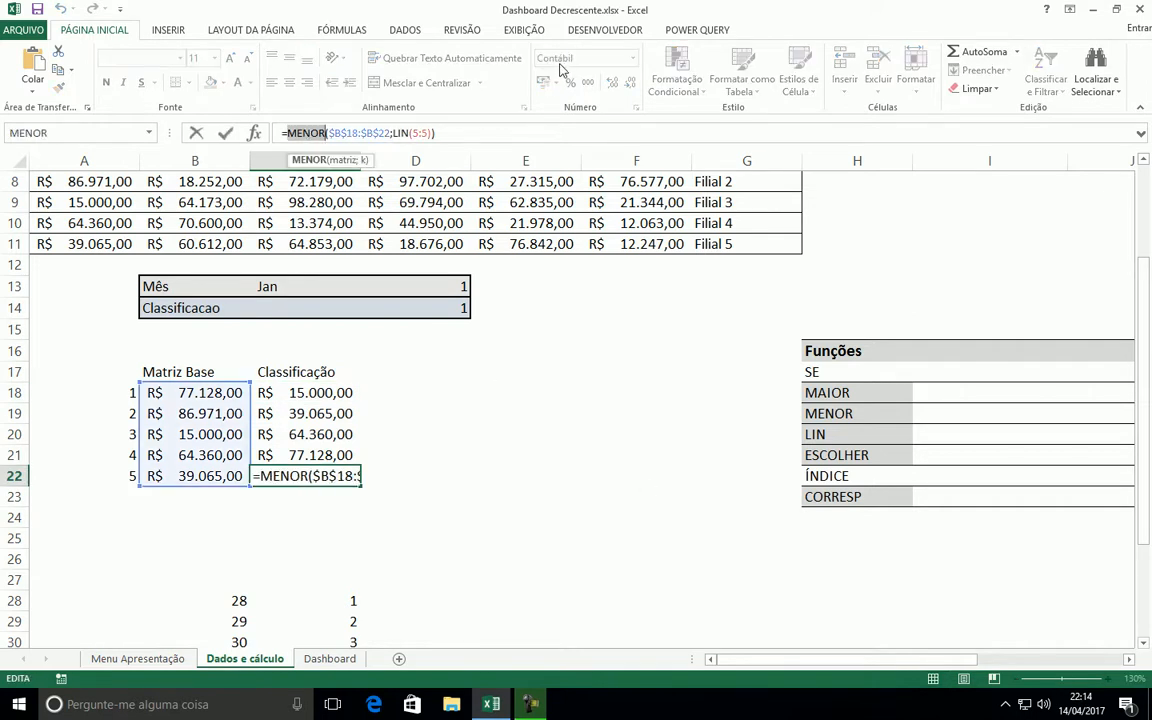
text(maior)
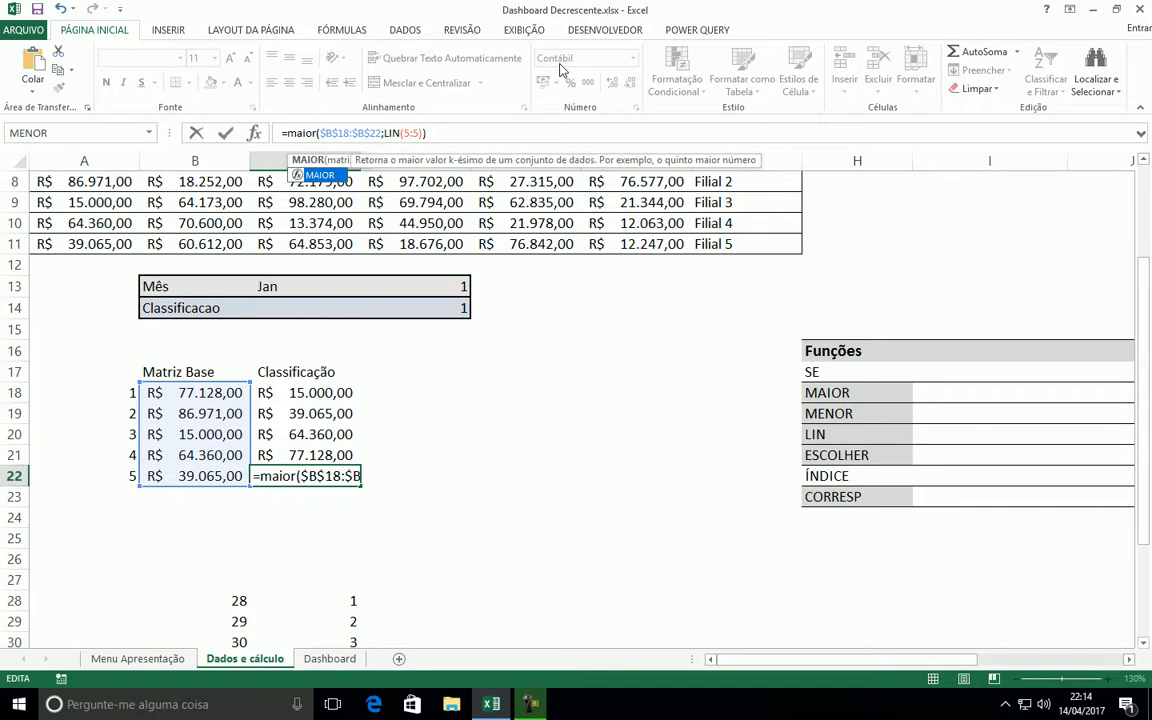
key(ctrl+Return)
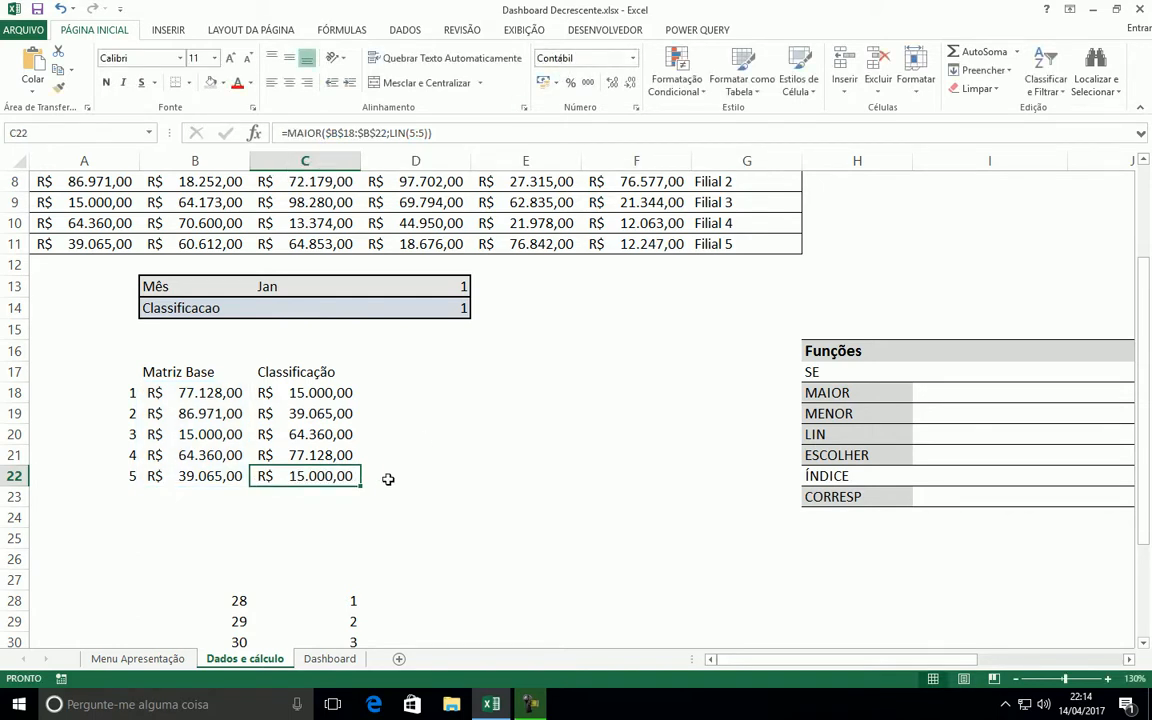
drag(364, 488, 334, 470)
click(453, 411)
click(520, 430)
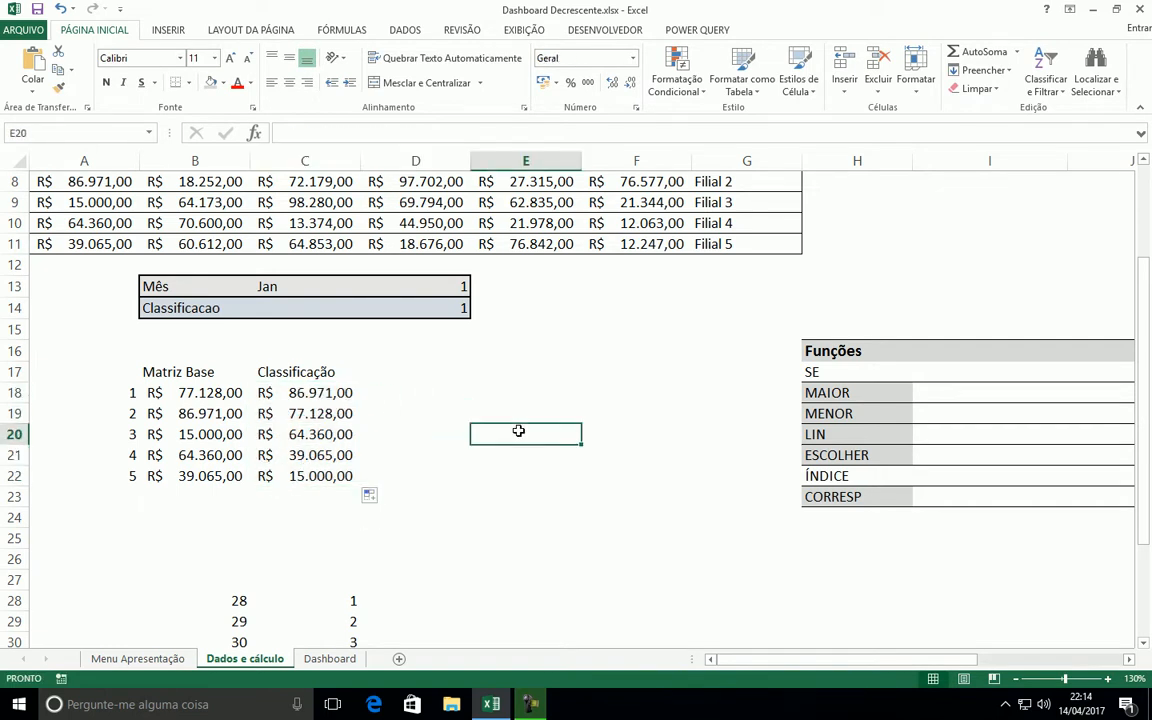
Review the Classificação values against the MAIOR, MENOR and LIN entries in the Funções list
drag(290, 395, 295, 434)
click(827, 397)
key(Down)
click(818, 433)
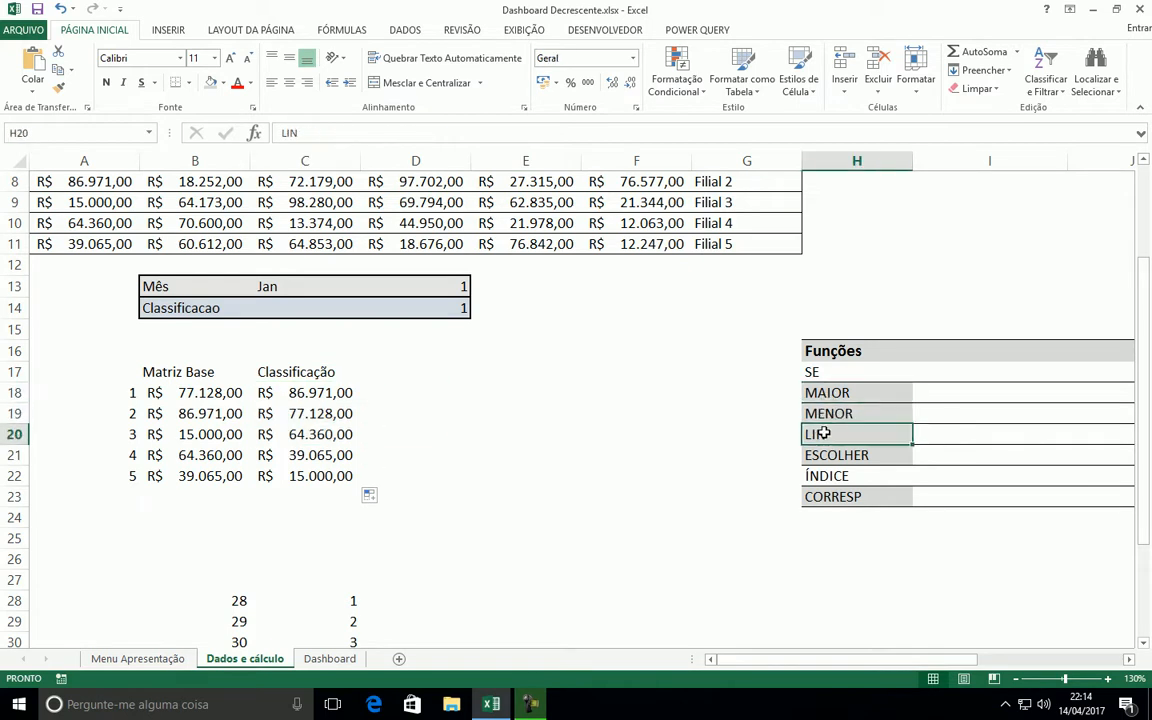
Examine the MAIOR formulas in C18:C22, checking the LIN reference used in each row
click(320, 394)
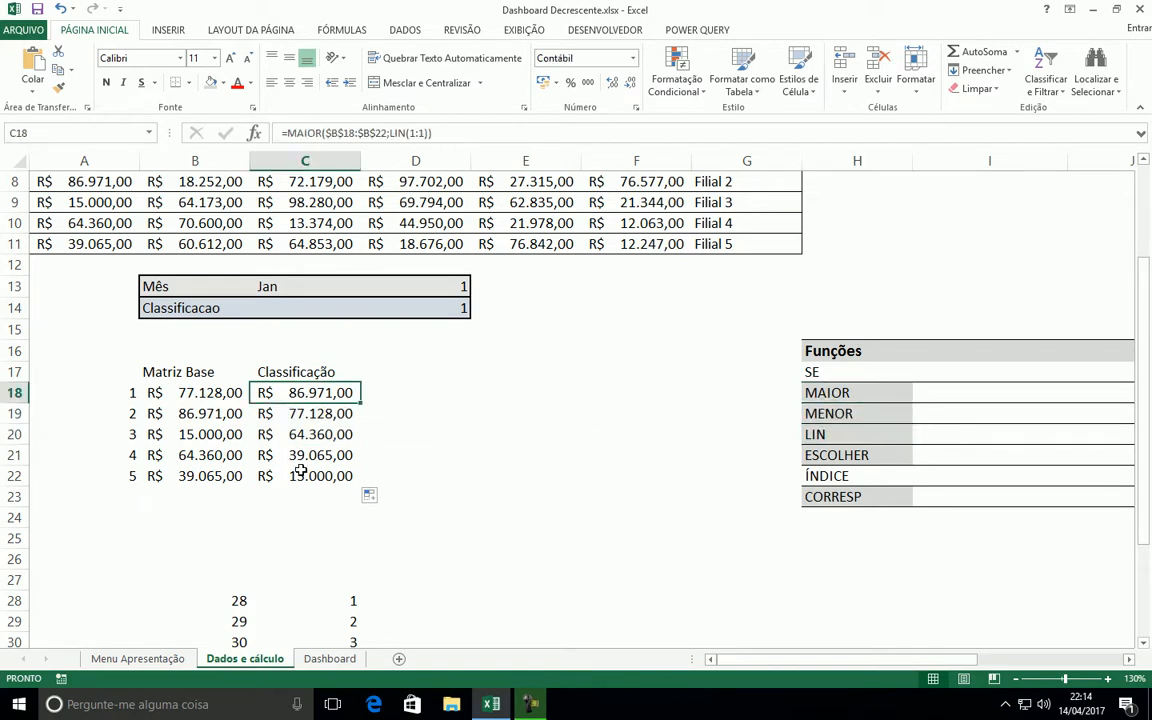
click(313, 418)
click(418, 133)
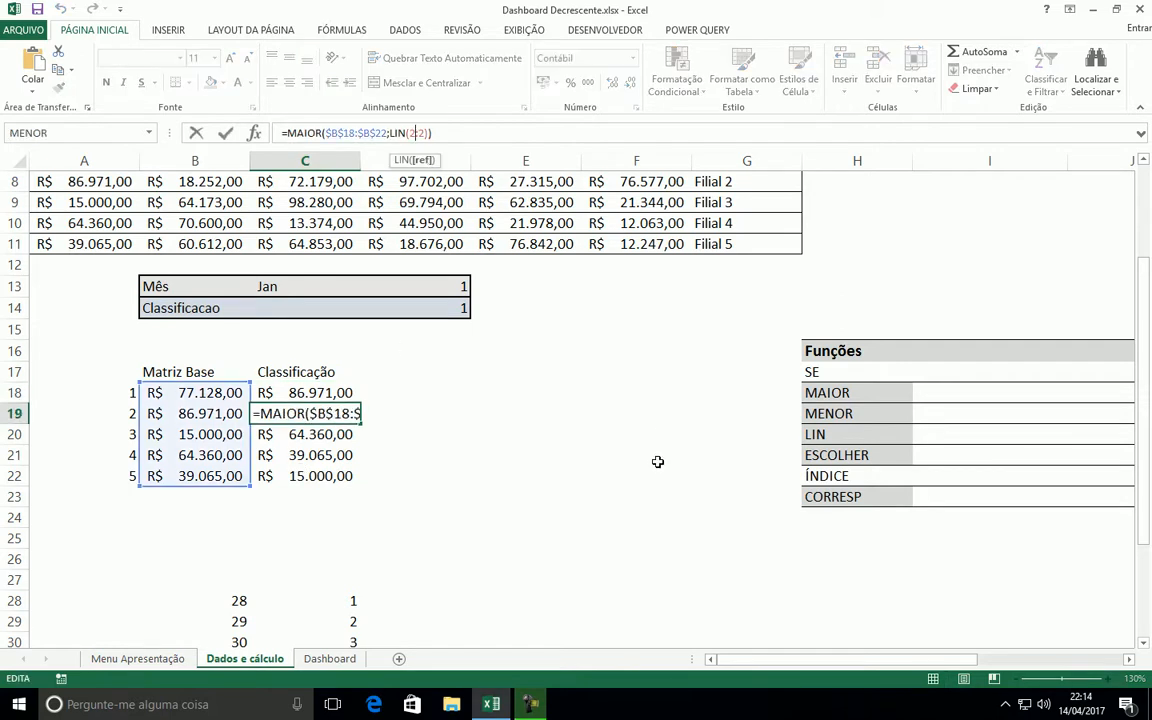
key(Return)
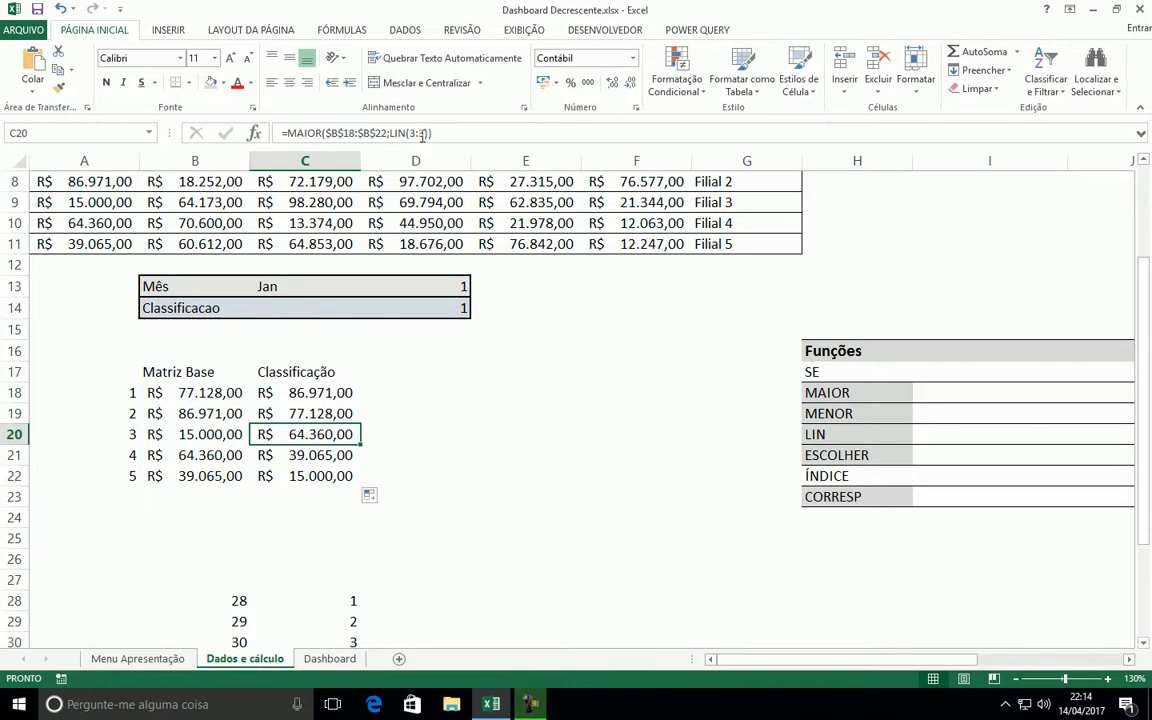
click(422, 134)
key(ctrl+Return)
click(318, 458)
click(314, 477)
click(314, 434)
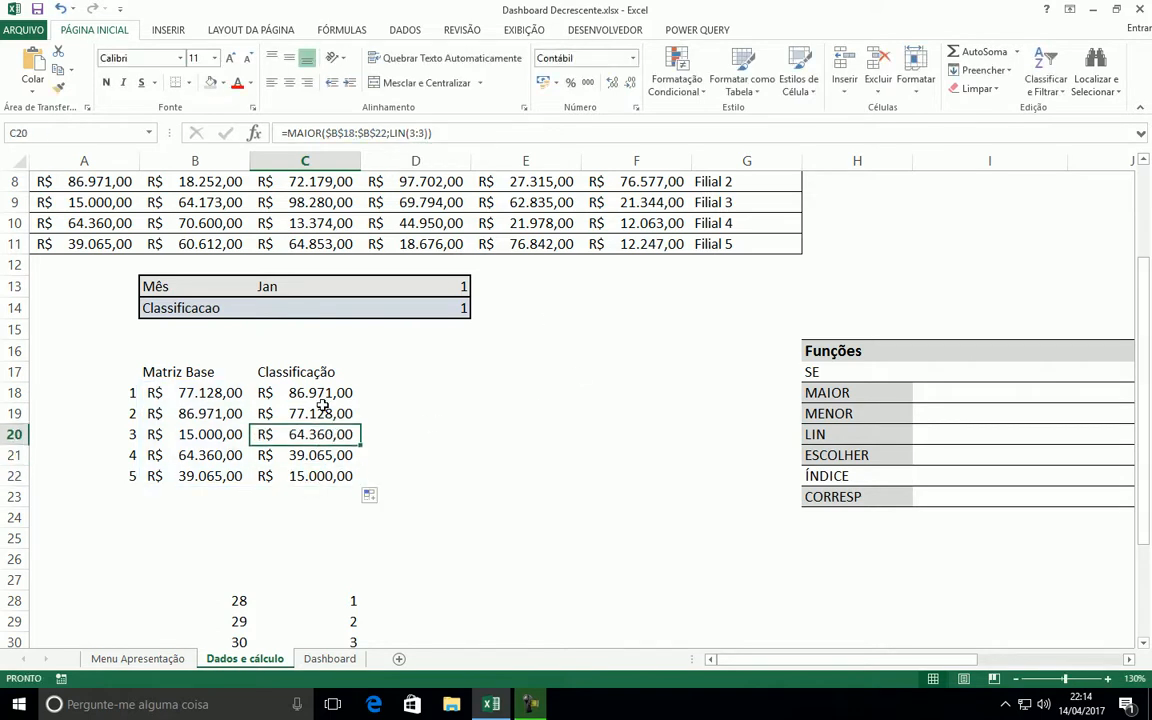
click(316, 394)
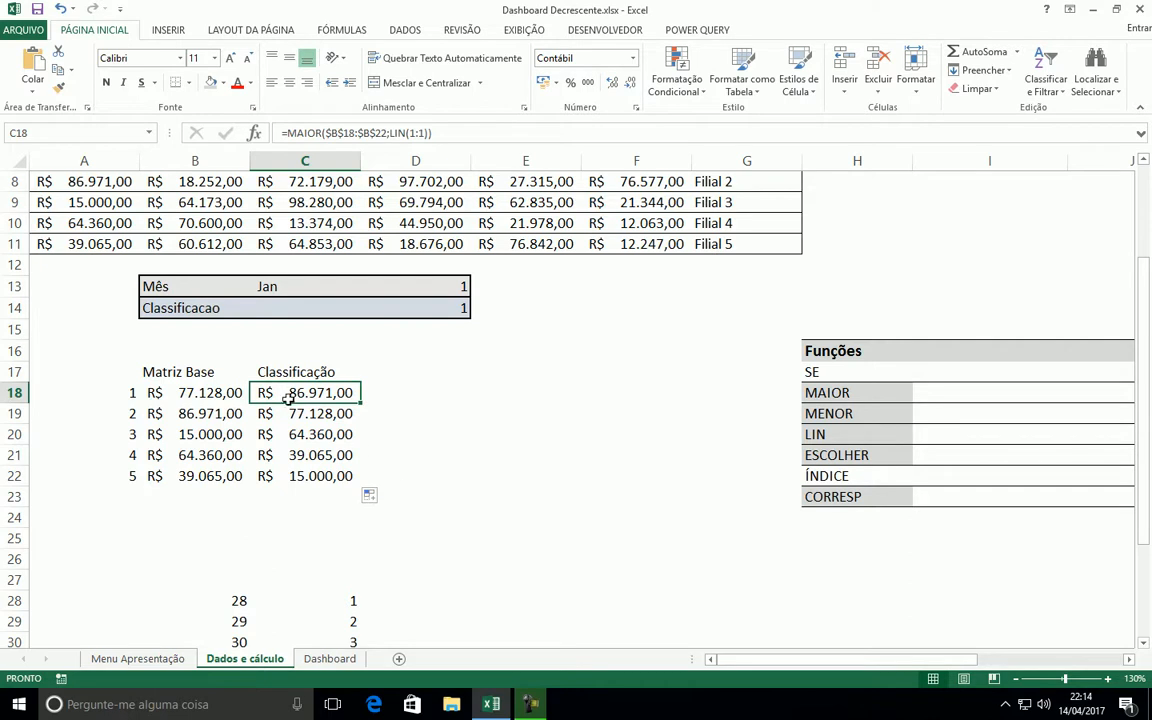
click(465, 132)
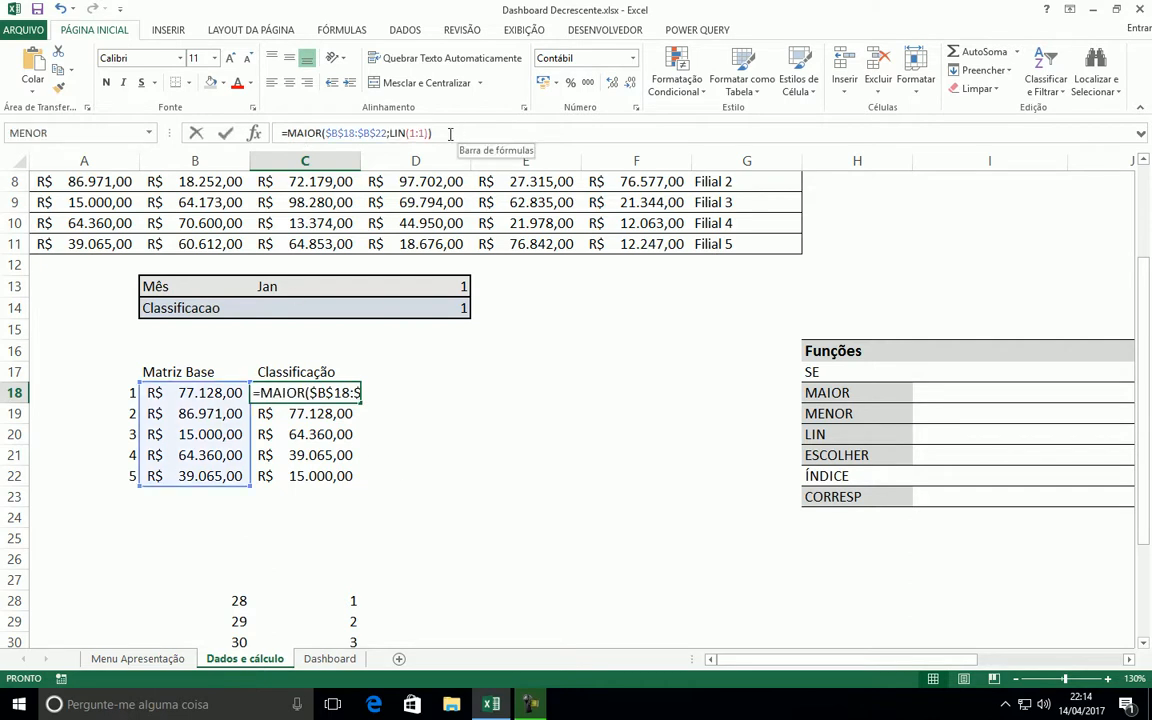
key(Escape)
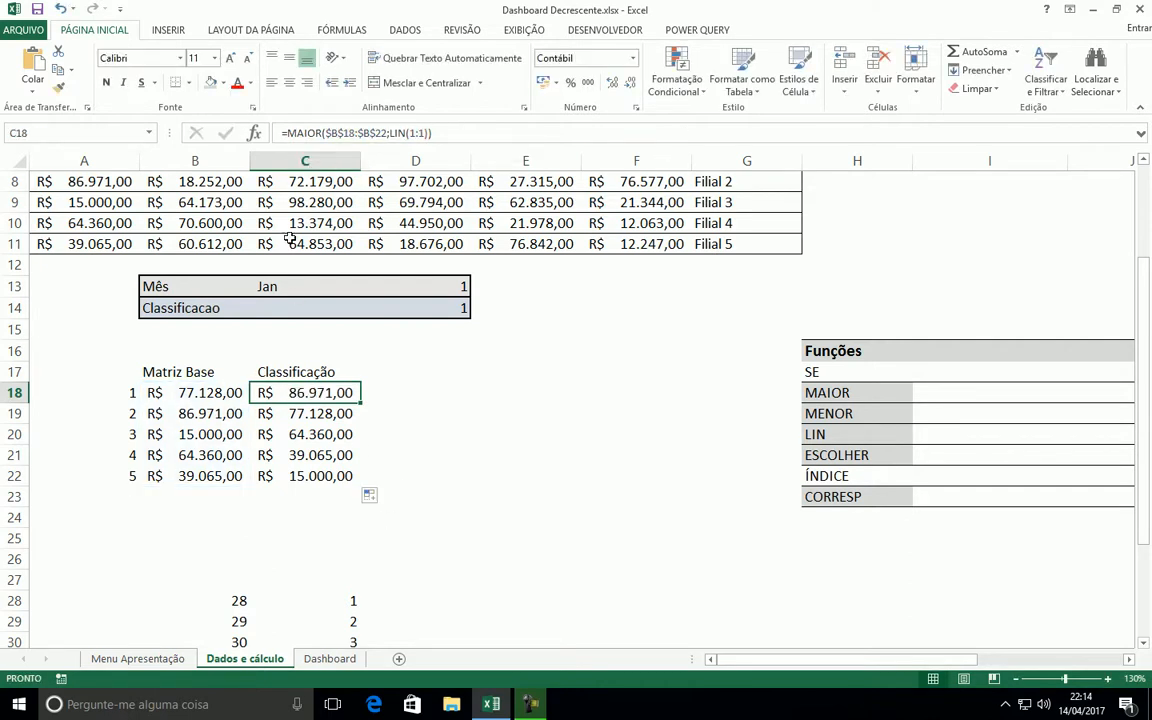
Replace MAIOR with MENOR in the C18 formula and fill it down through C22
double_click(303, 132)
text(menor)
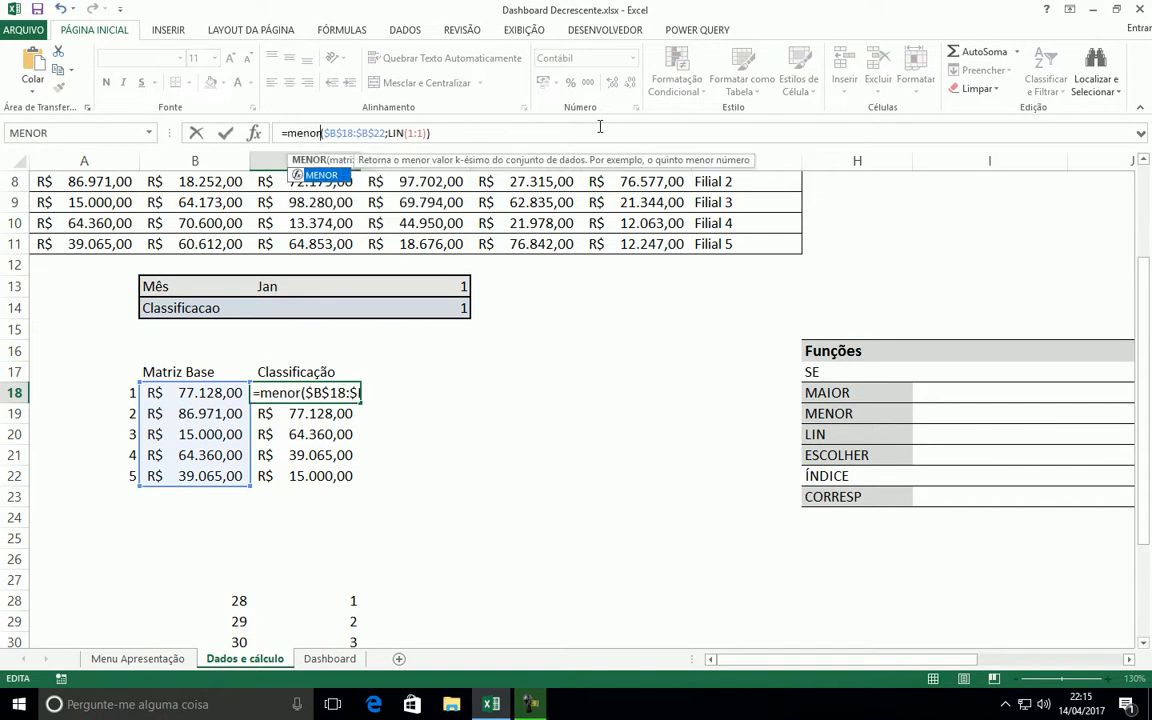
key(Return)
click(350, 393)
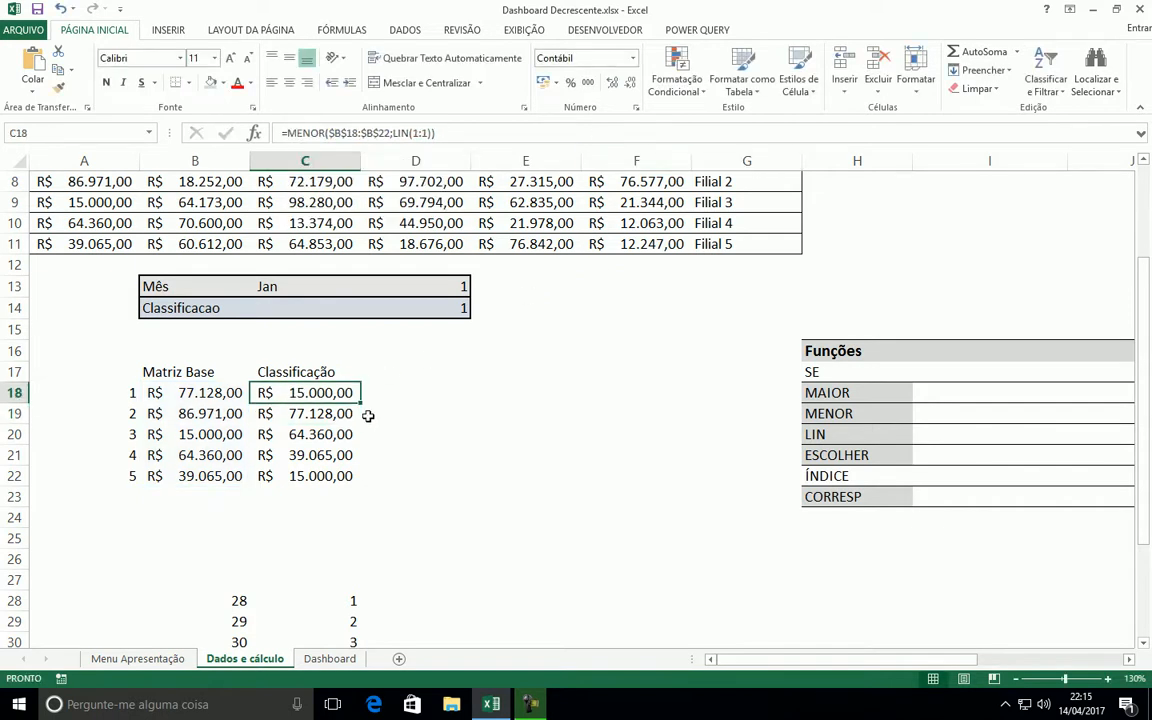
double_click(360, 403)
Copy MENOR($B$18:$B$22;LIN(1:1)) from C18, without the equals sign, as text into I19 beside MENOR in the Funções list
click(303, 392)
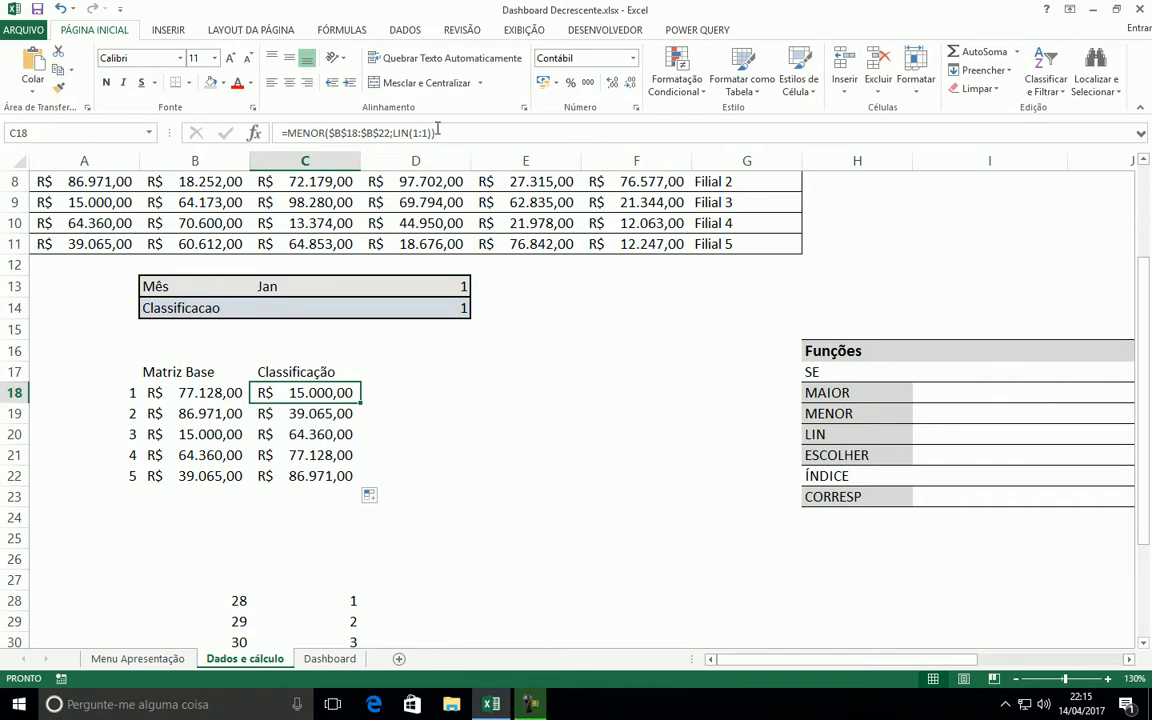
click(437, 132)
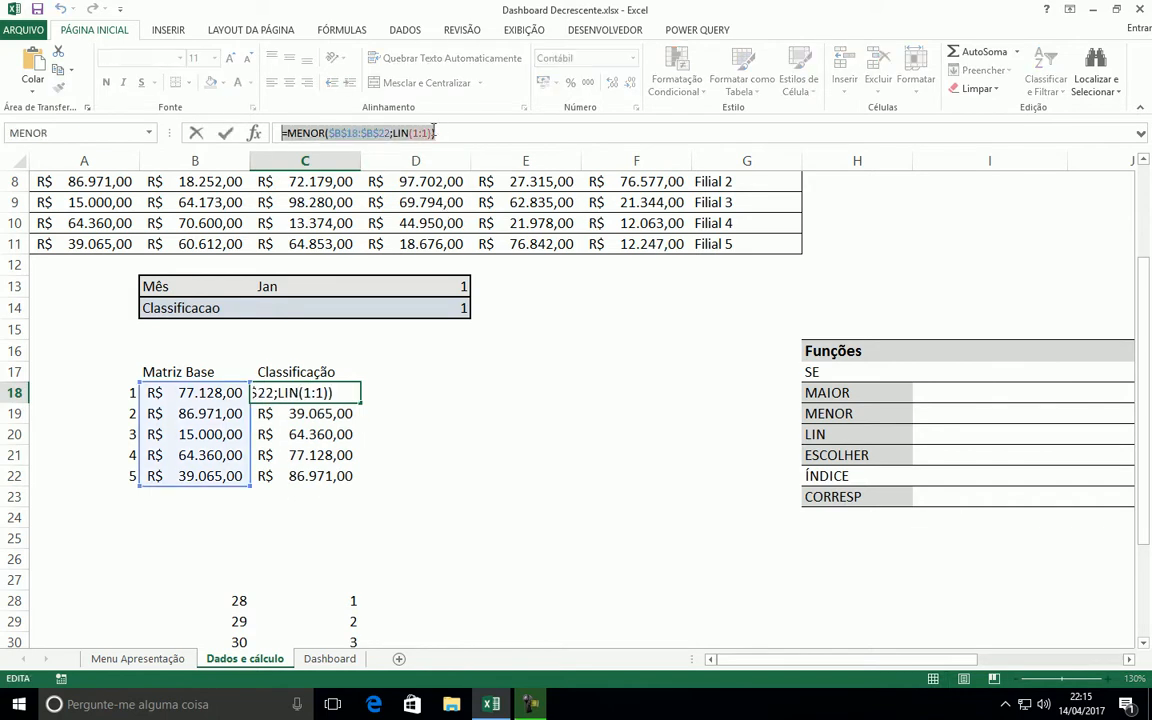
drag(462, 141, 289, 136)
key(ctrl+c)
key(Escape)
click(1000, 414)
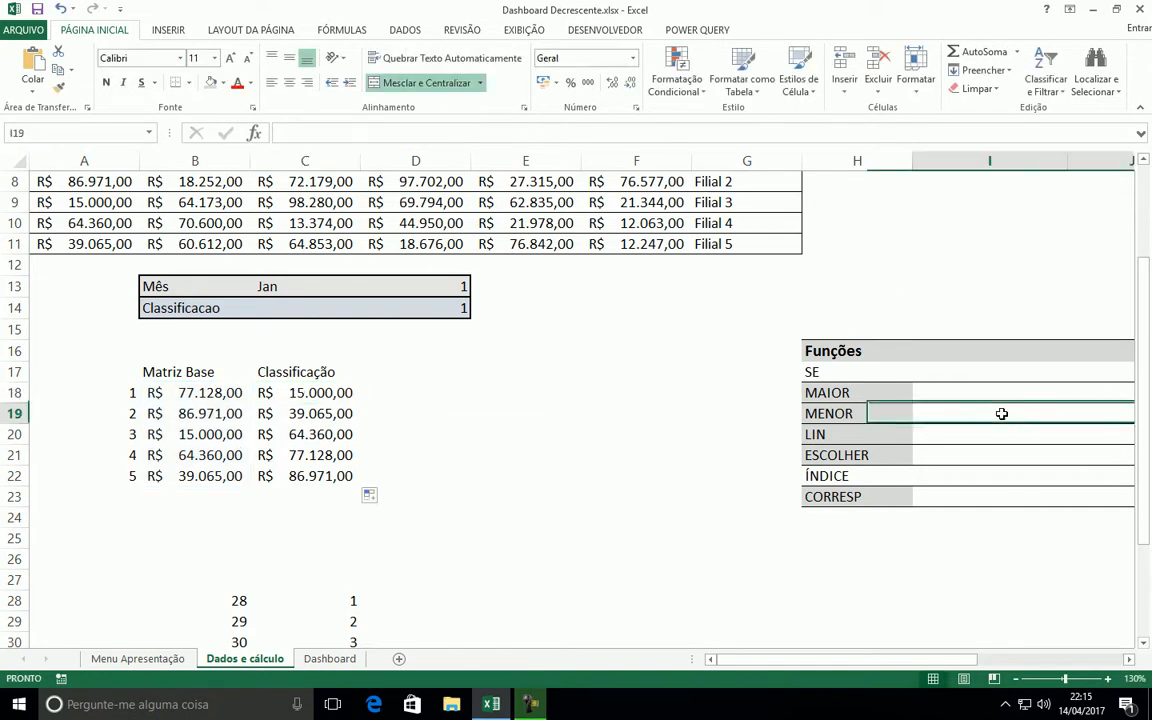
key(F2)
click(1129, 660)
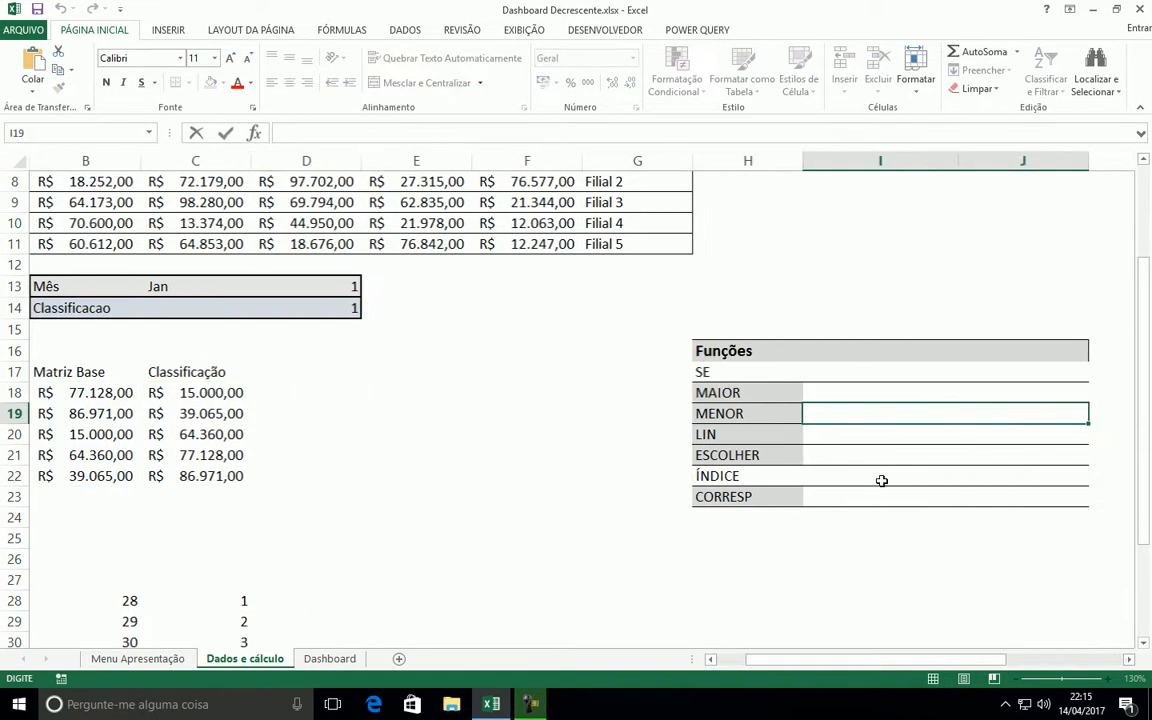
key(ctrl+v)
key(ctrl+Return)
click(849, 434)
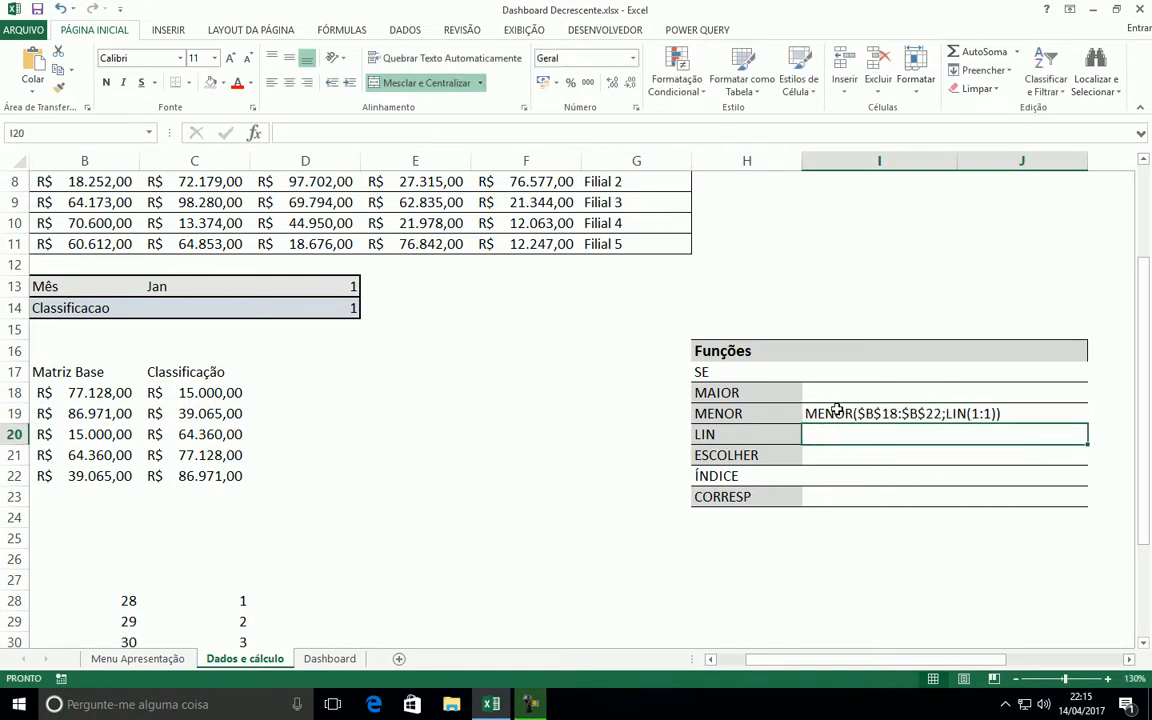
click(838, 415)
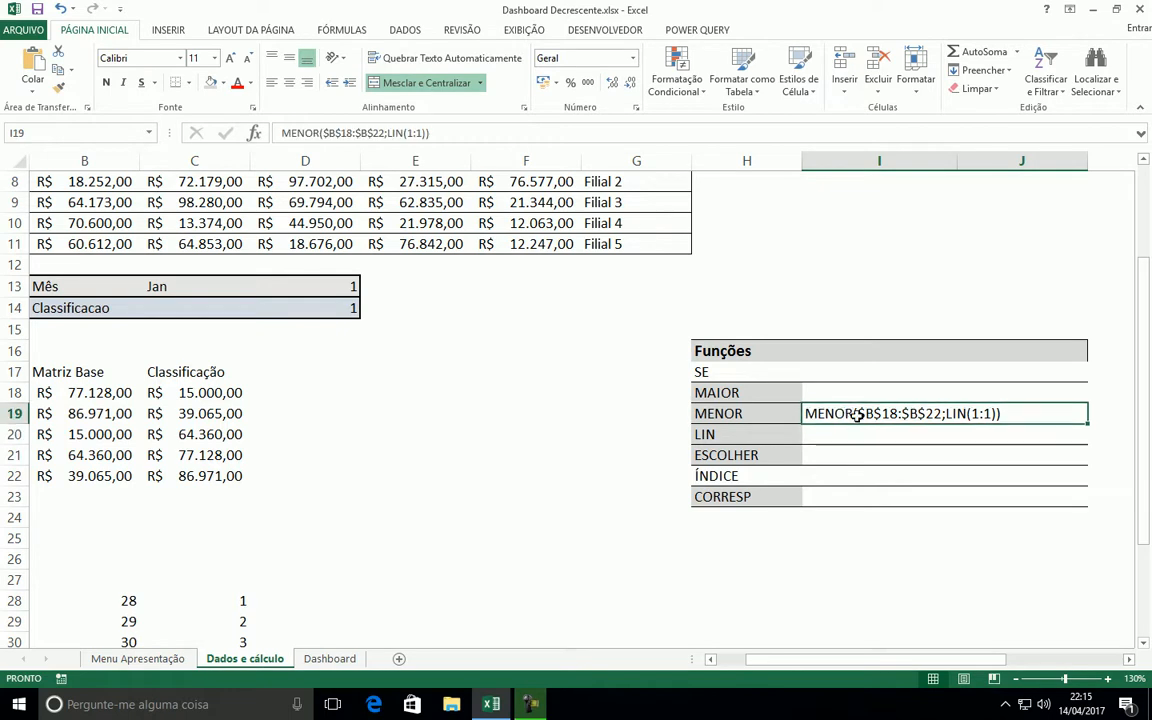
Change MENOR back to MAIOR in the C18 formula and enter it in all of C18:C22 at once
scroll(791, 679, left, 1)
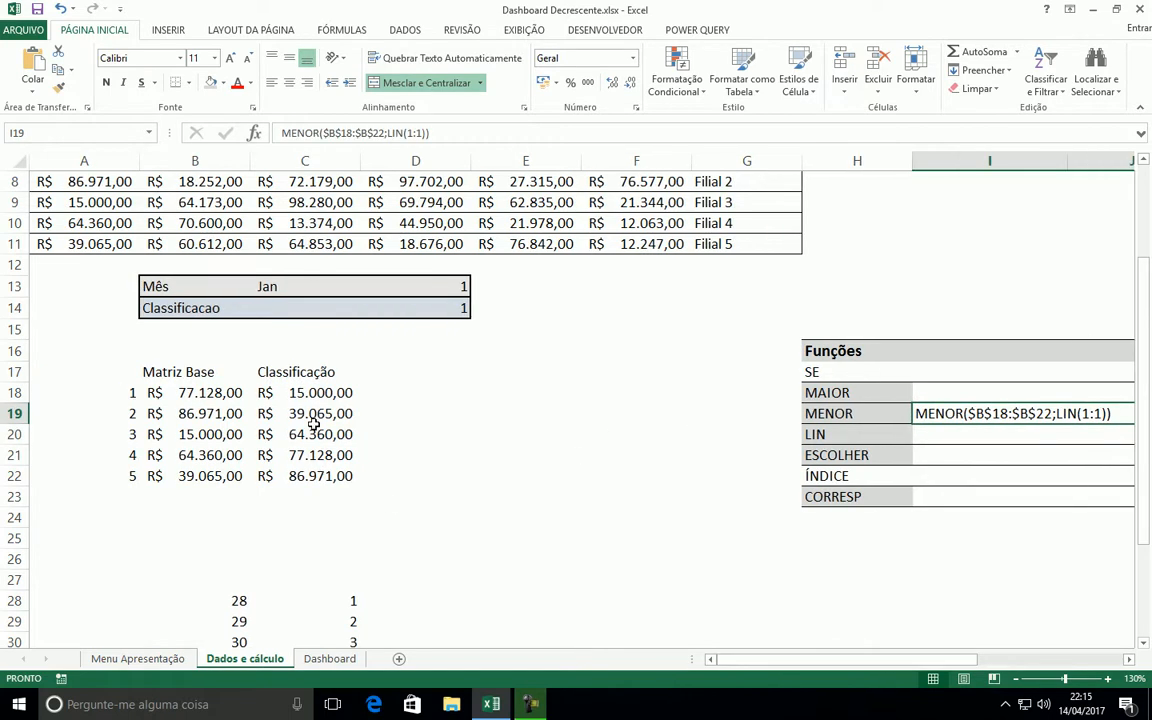
click(285, 393)
double_click(300, 133)
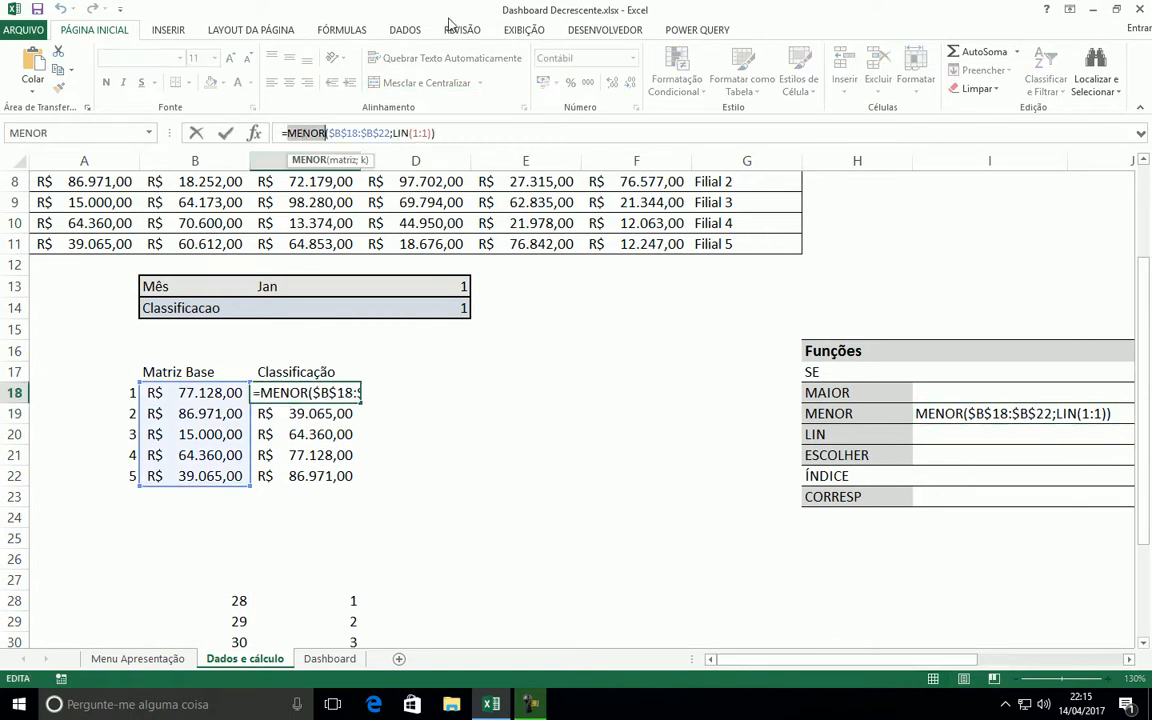
text(maior)
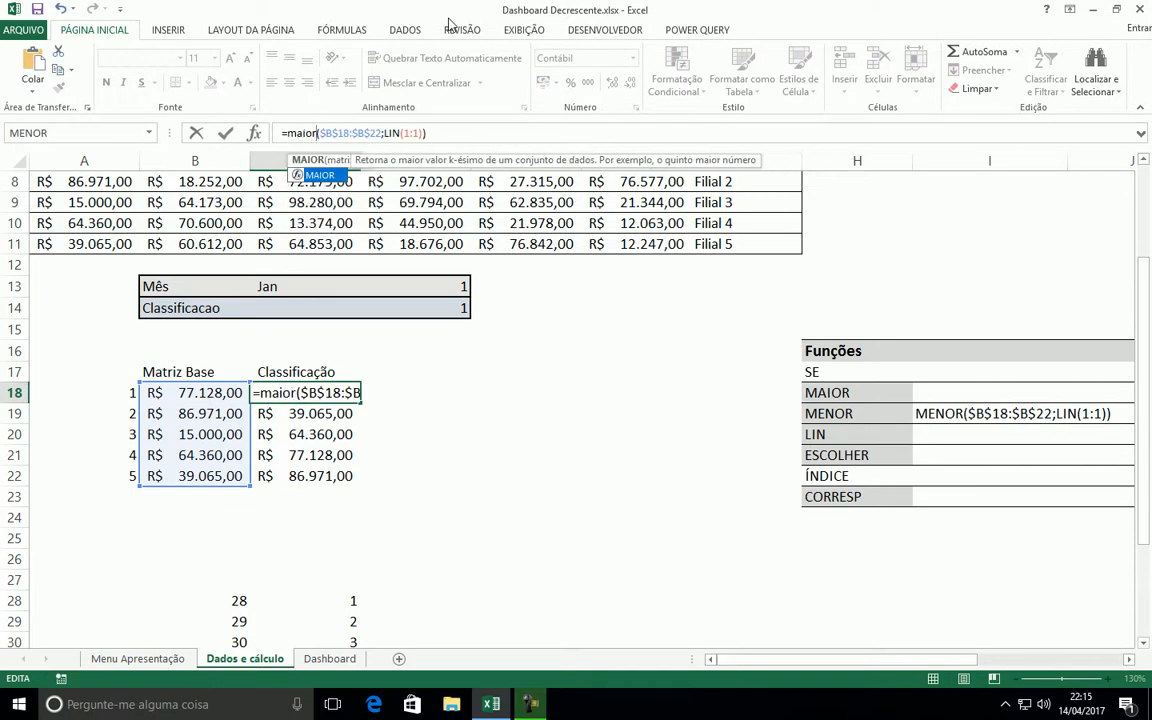
key(Return)
key(Up)
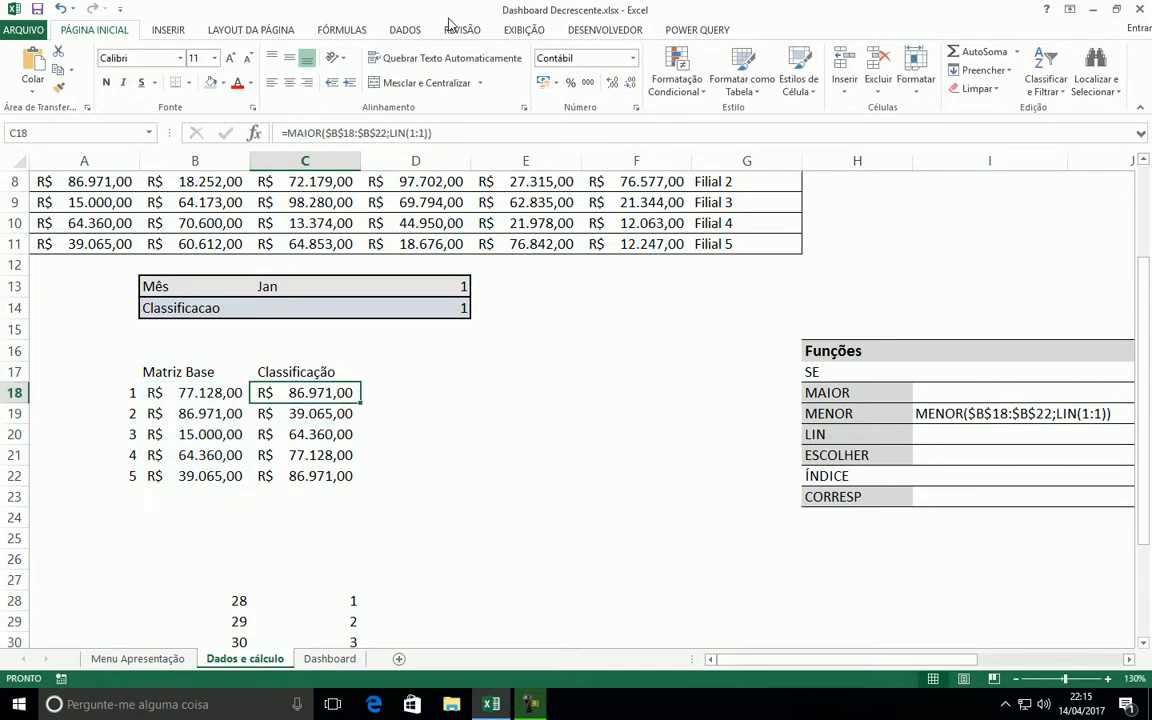
key(F2)
key(Escape)
key(shift+Down)
key(shift+Down)
key(shift+Down)
key(shift+Down)
key(F2)
key(ctrl+Return)
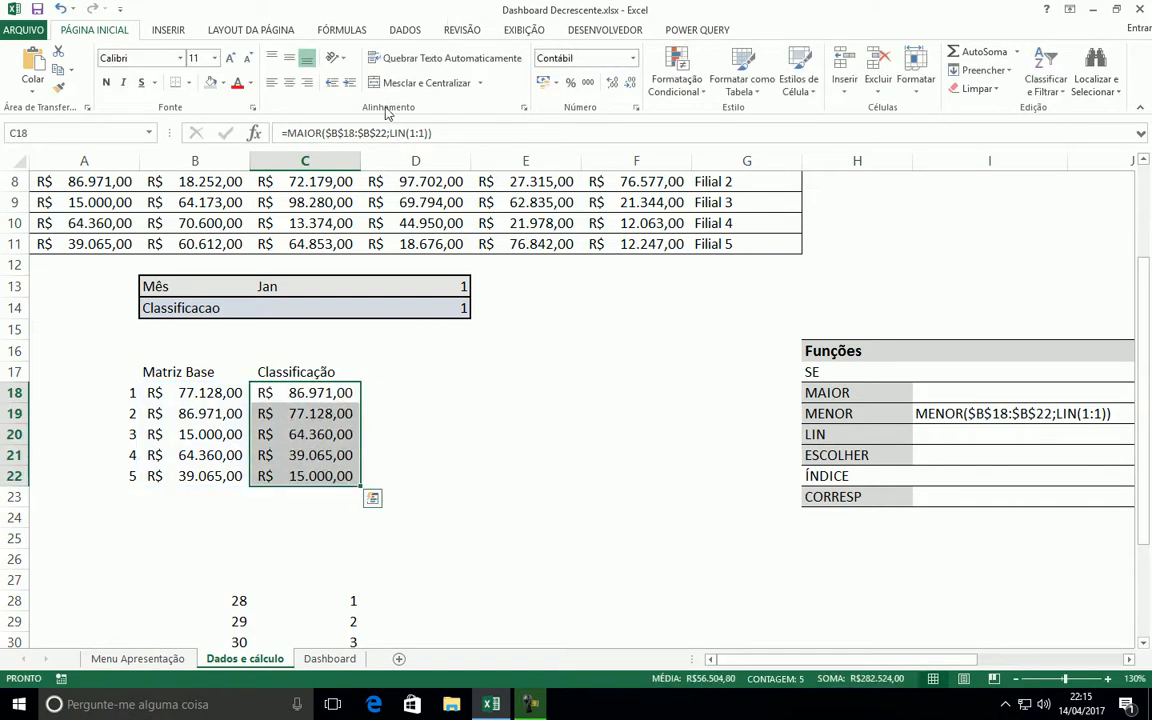
Copy MAIOR($B$18:$B$22;LIN(1:1)) from C18, without the equals sign, as text into I18 beside MAIOR in the Funções list
click(305, 392)
drag(437, 131, 284, 132)
drag(434, 133, 297, 132)
key(ctrl+c)
key(Escape)
click(945, 392)
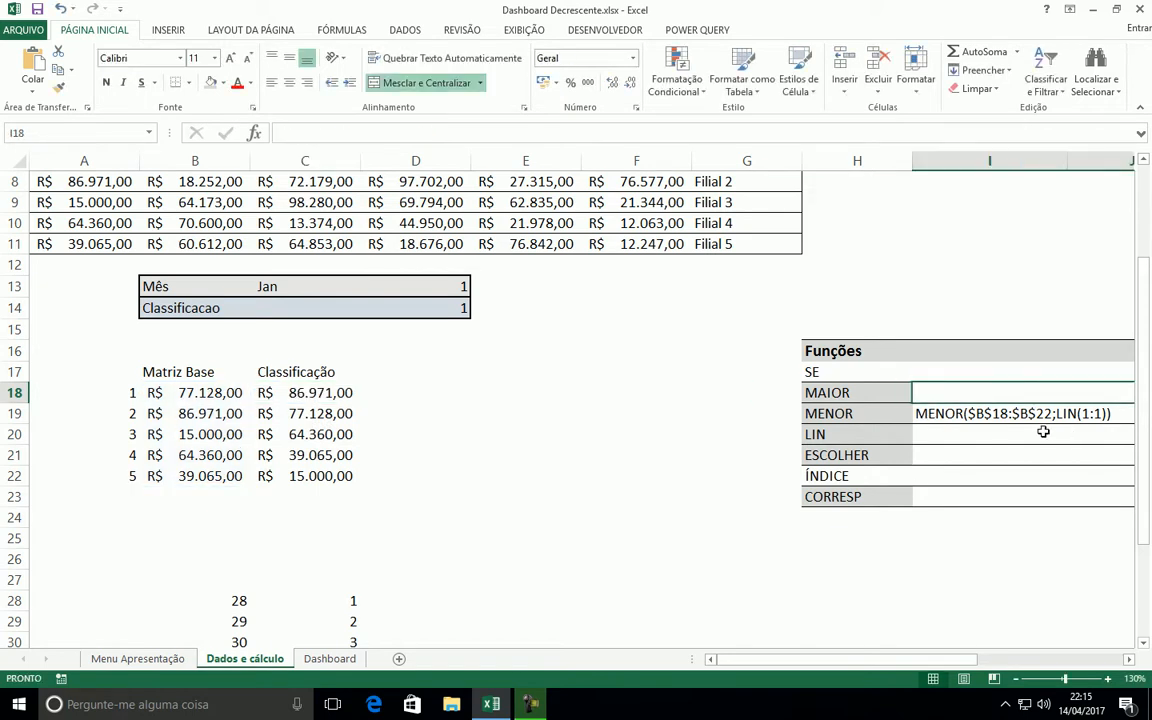
key(ctrl+v)
click(545, 392)
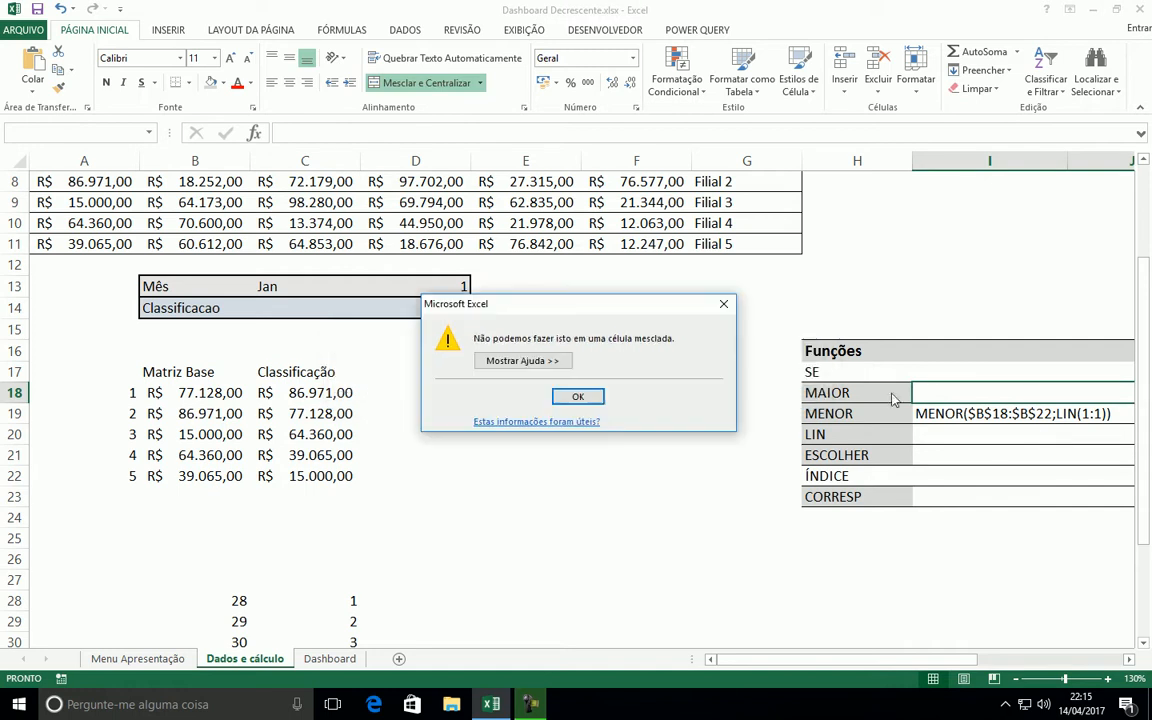
key(Return)
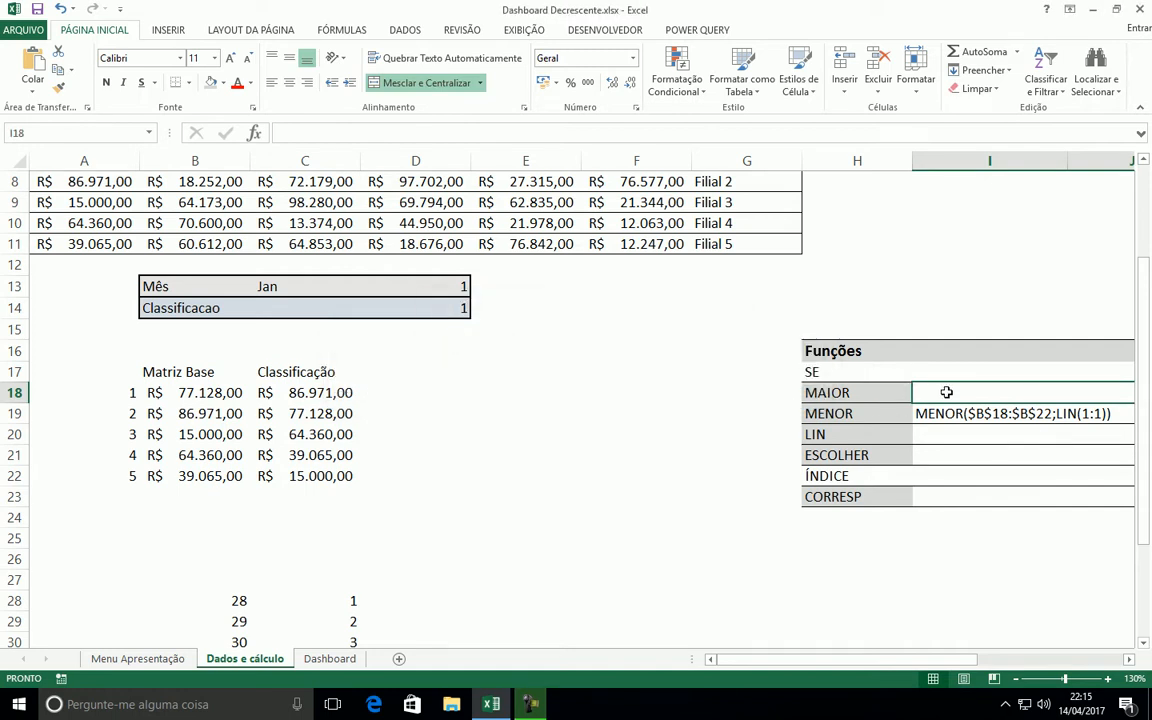
key(F2)
key(ctrl+v)
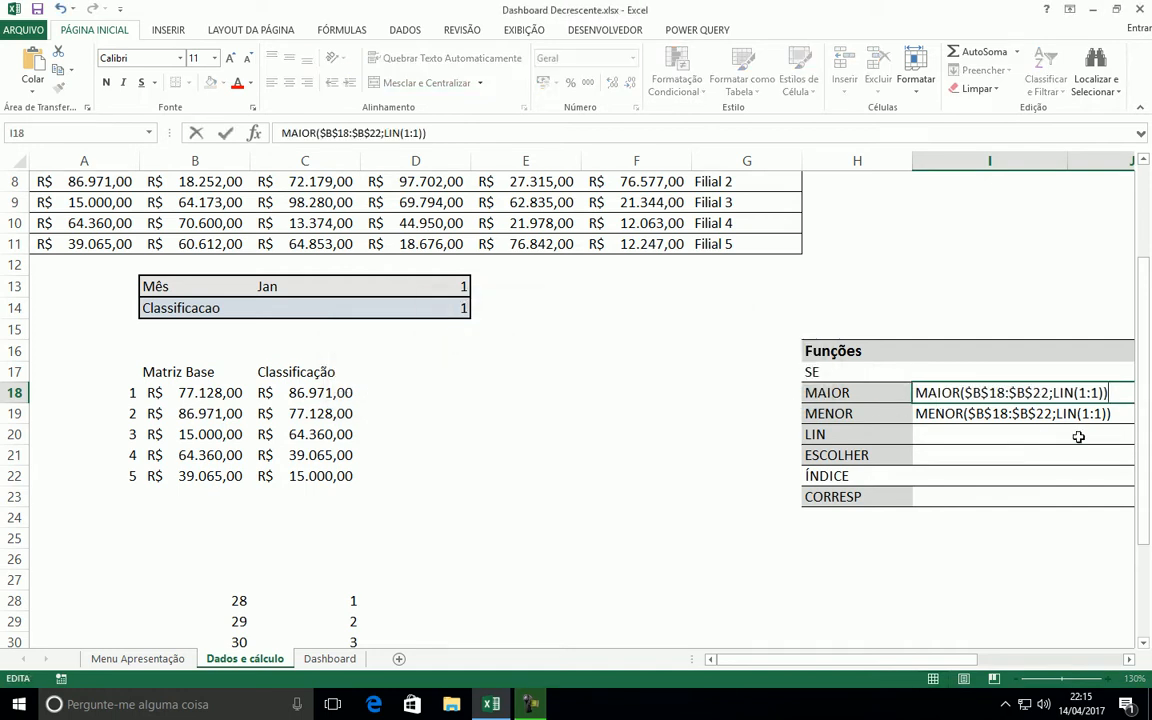
click(1002, 518)
Clear the formulas in the Classificação range C18:C22
click(972, 396)
drag(311, 395, 303, 477)
key(Delete)
Review the MAIOR and MENOR formula texts in I18 and I19 alongside the SE entry and the Classificacao value in D14
click(1125, 661)
click(1125, 661)
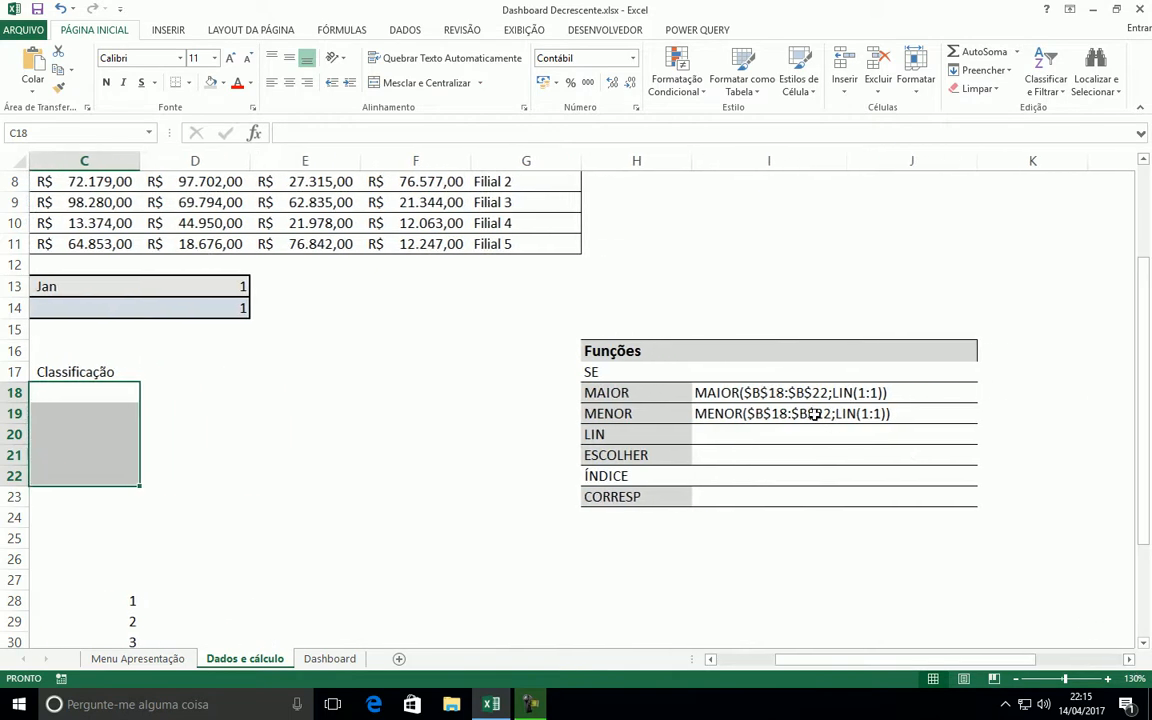
click(700, 391)
click(699, 413)
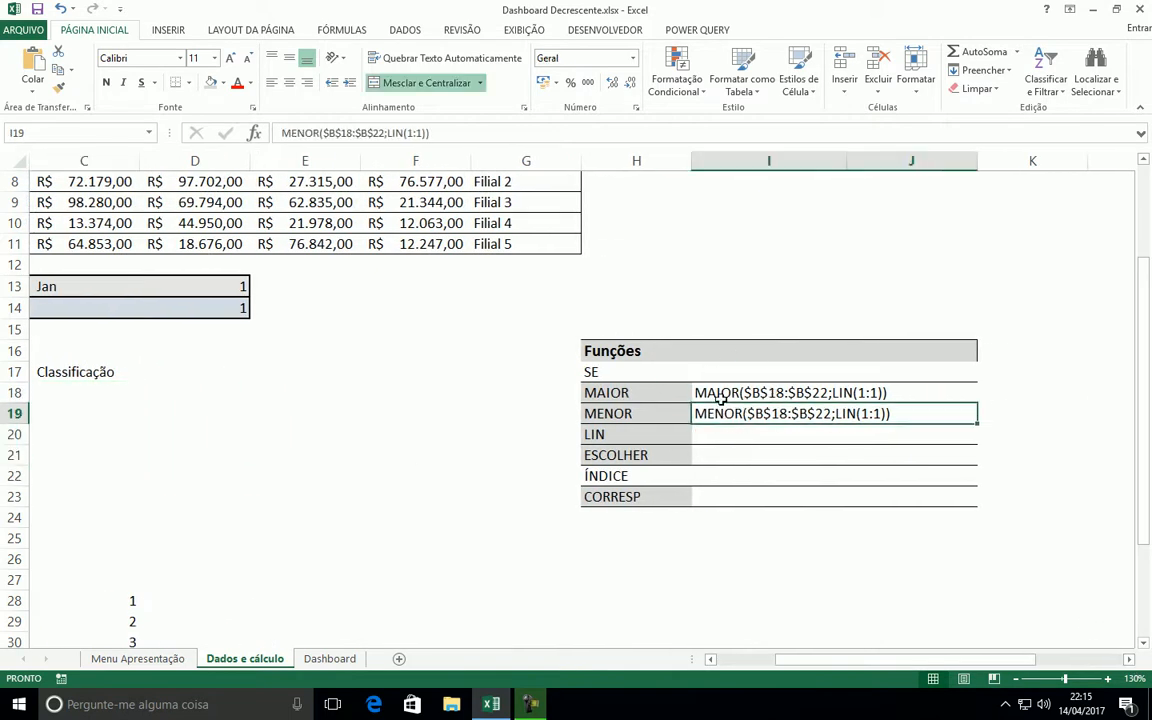
key(Up)
click(701, 415)
click(207, 303)
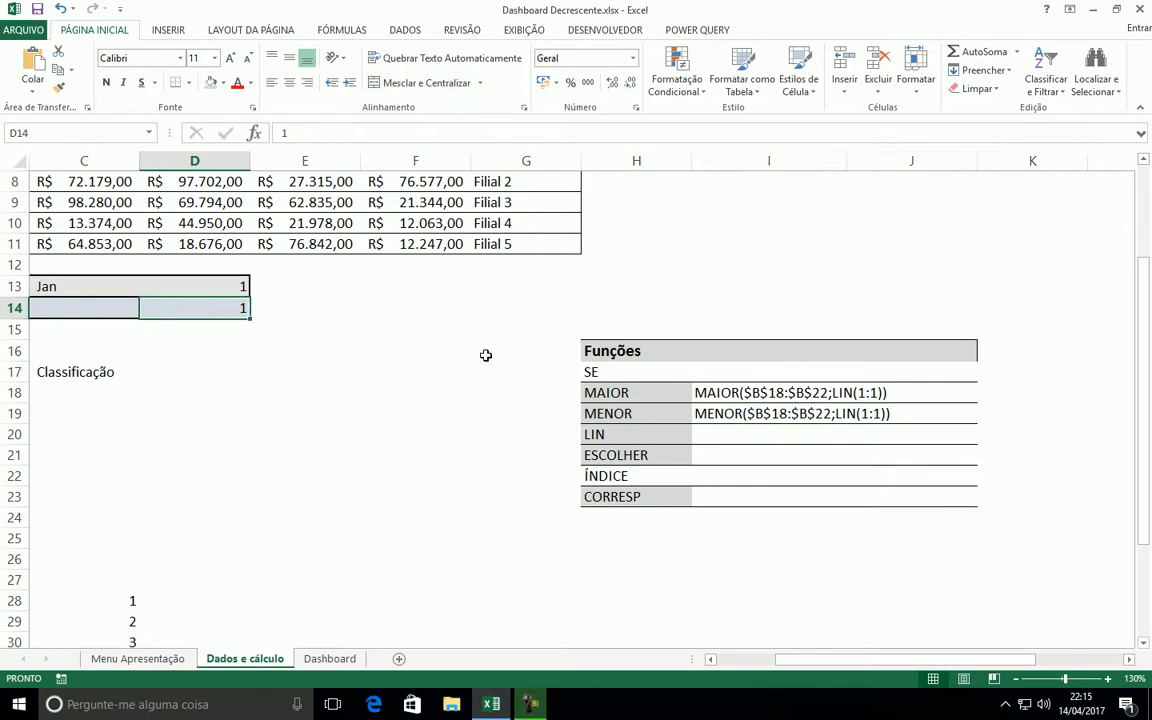
click(596, 370)
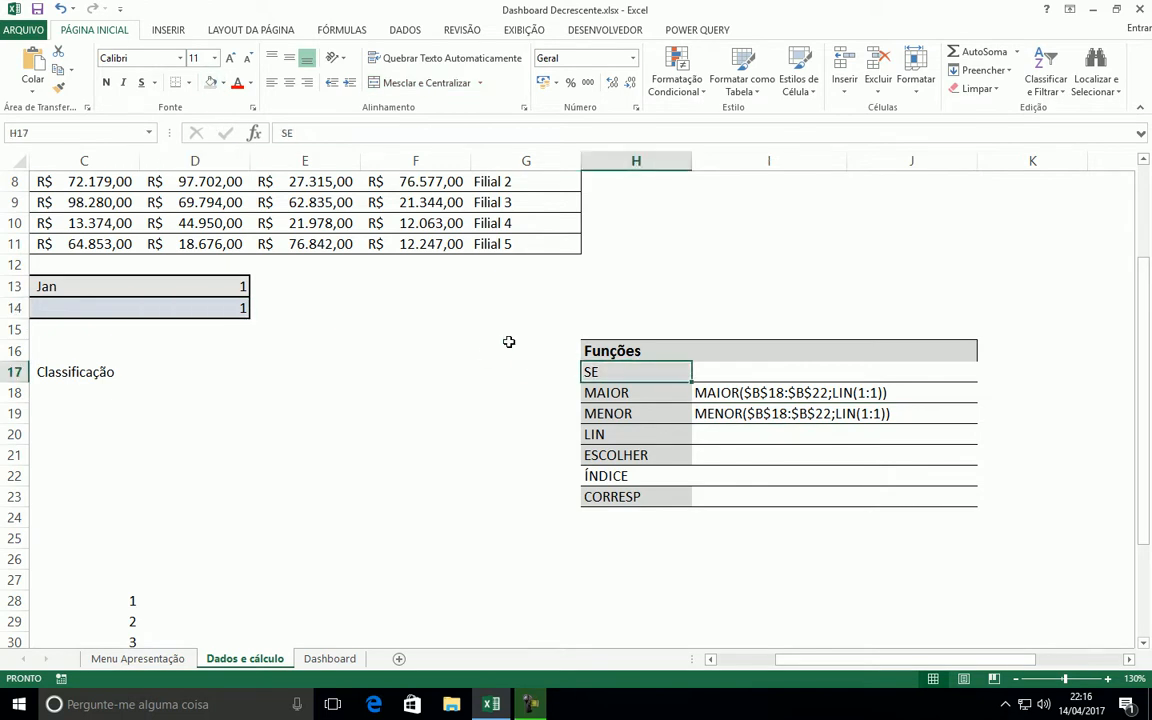
click(724, 395)
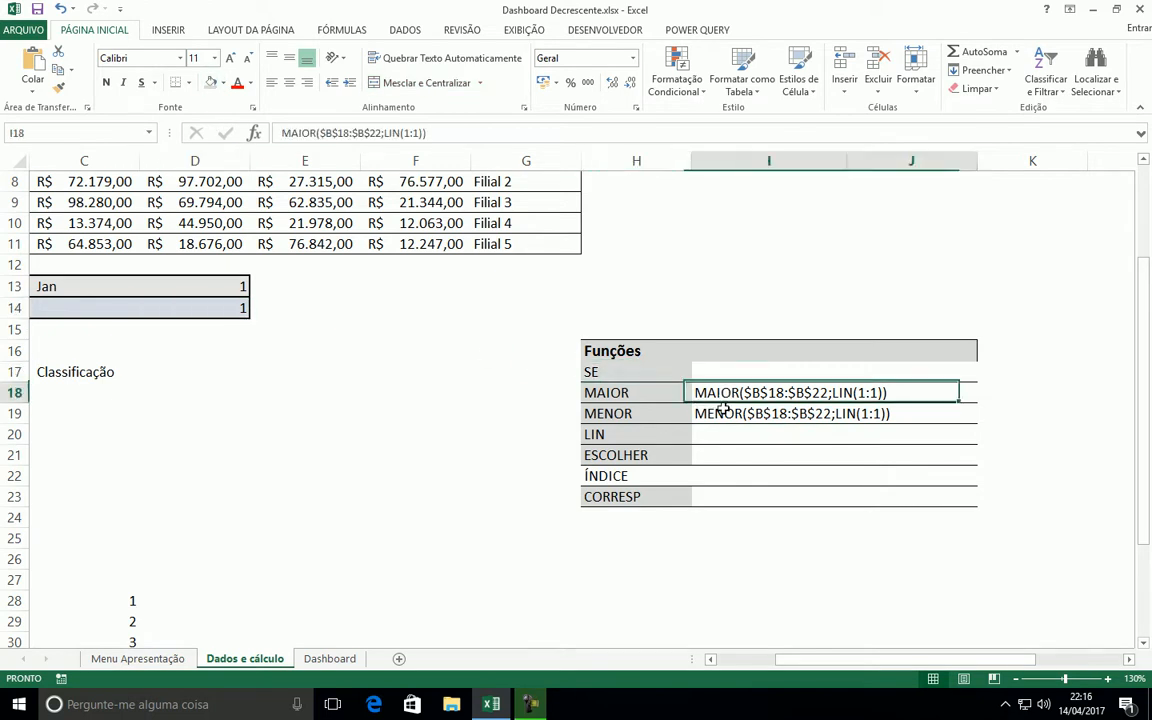
click(720, 409)
click(719, 400)
click(719, 420)
click(717, 400)
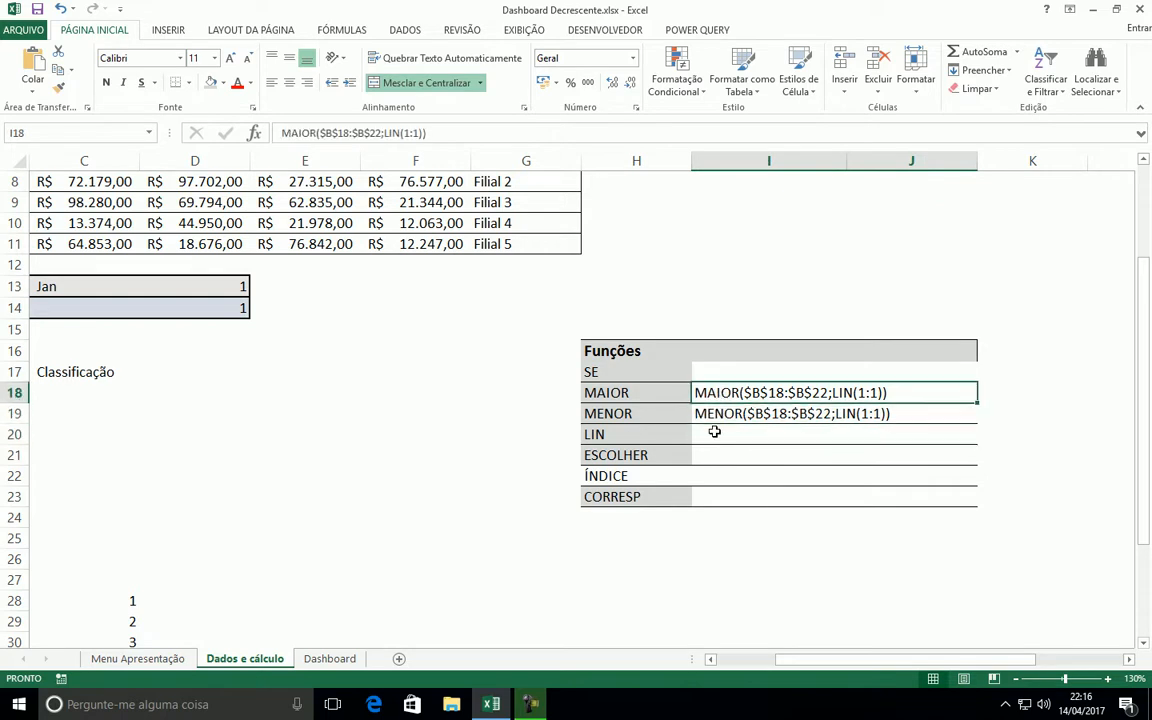
click(712, 411)
Copy the MAIOR formula text from I18
click(740, 395)
double_click(742, 395)
drag(889, 393, 697, 395)
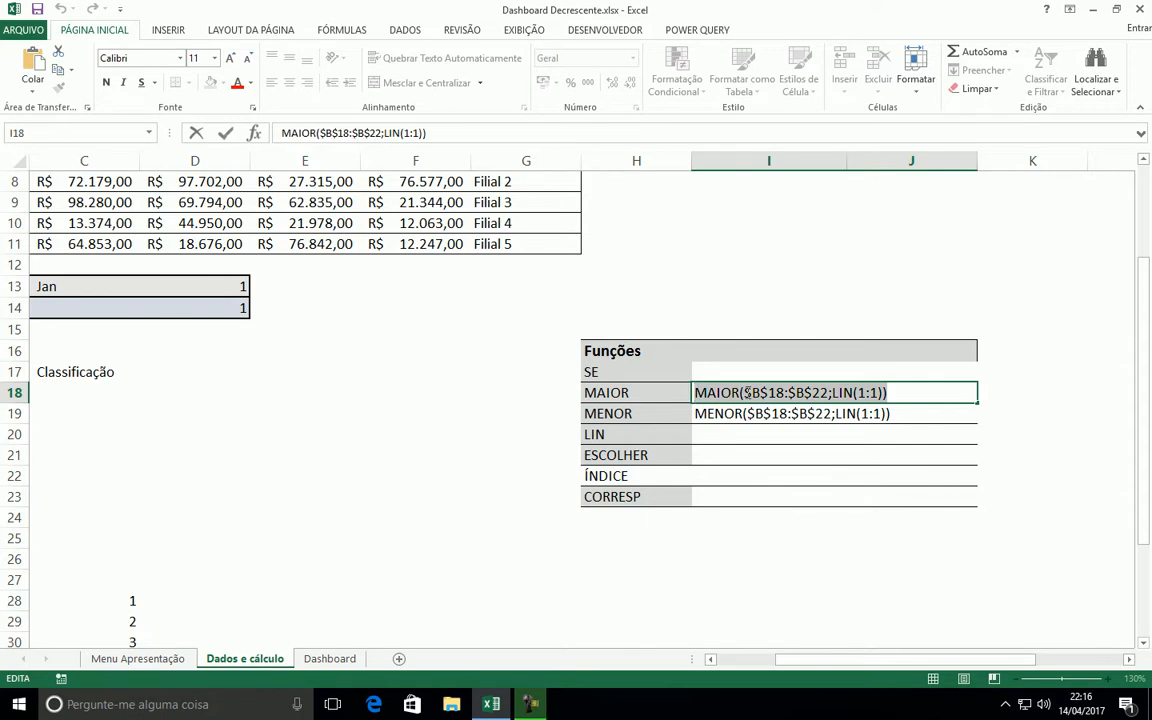
key(Escape)
Insert the SE function for the Classificação range C18:C22
drag(917, 660, 780, 648)
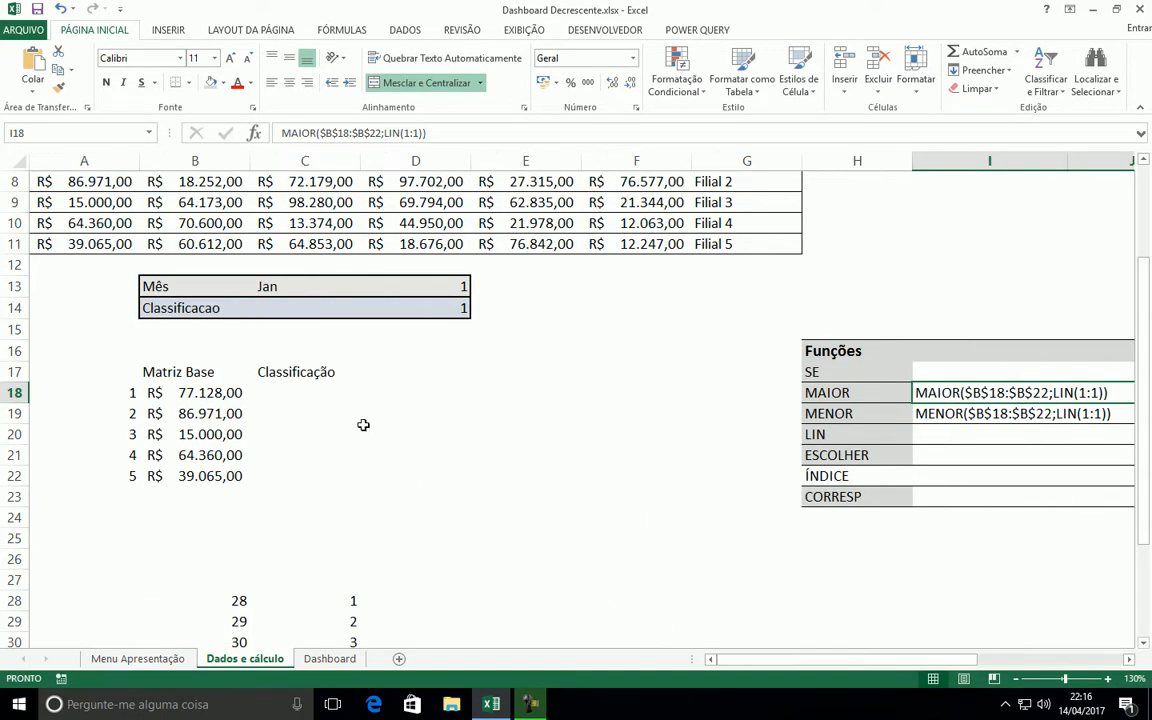
drag(290, 391, 283, 472)
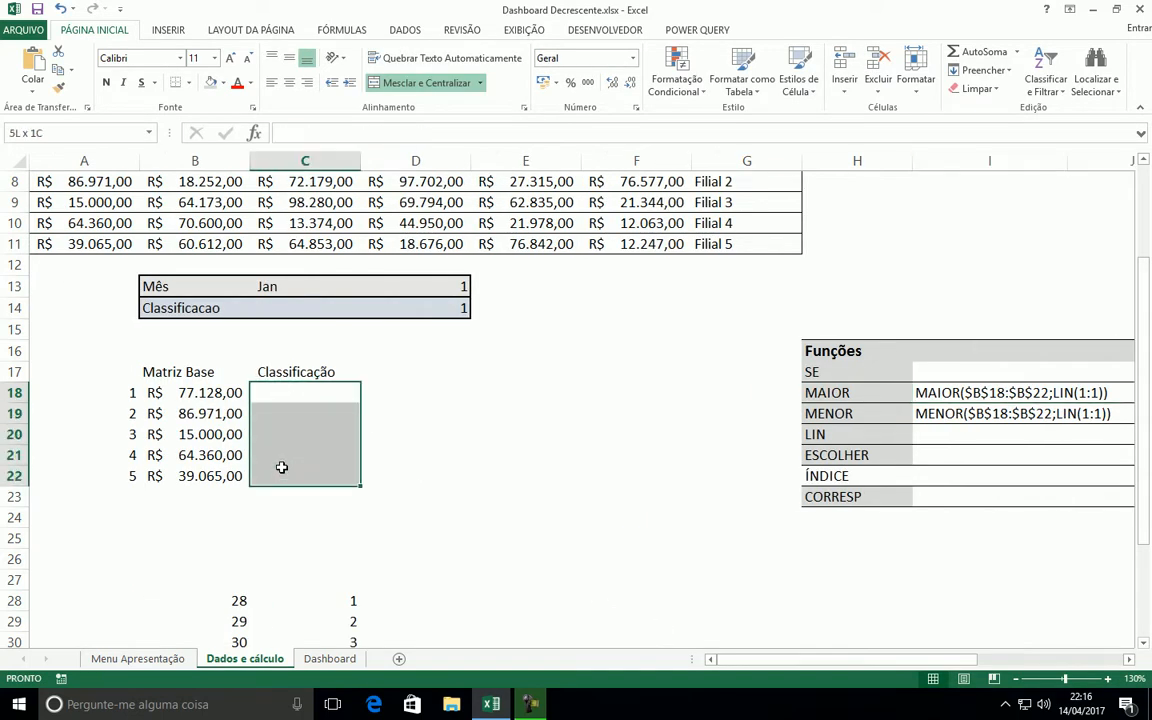
click(254, 133)
click(638, 440)
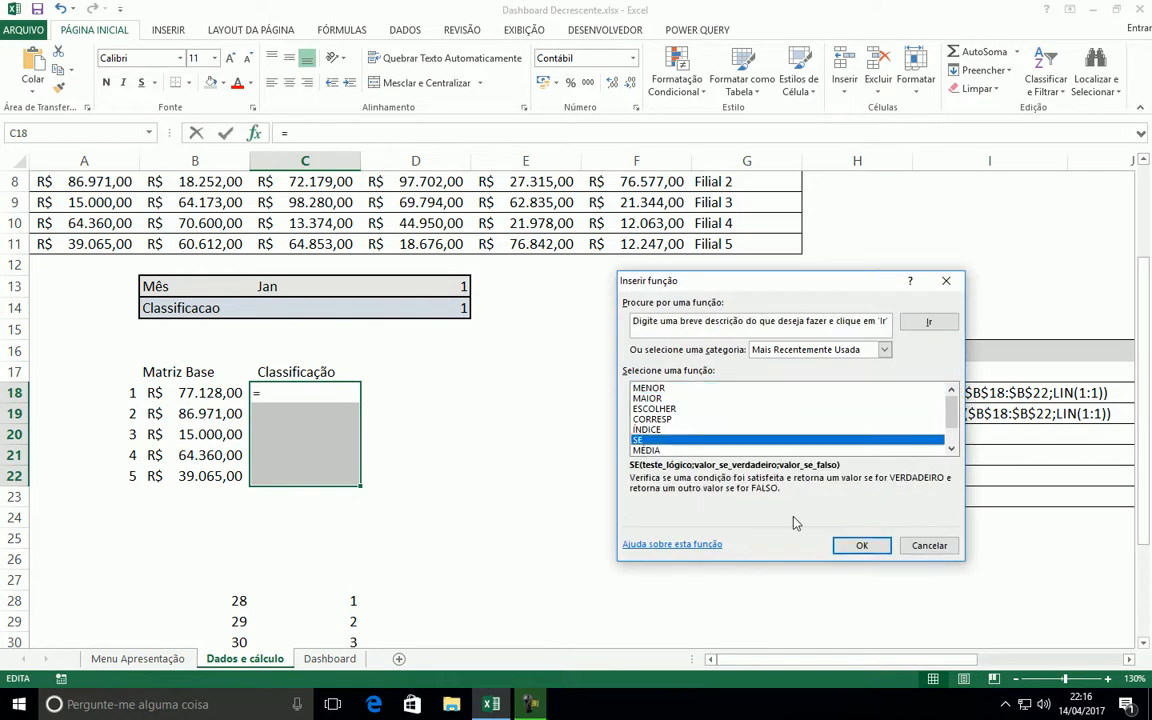
click(866, 546)
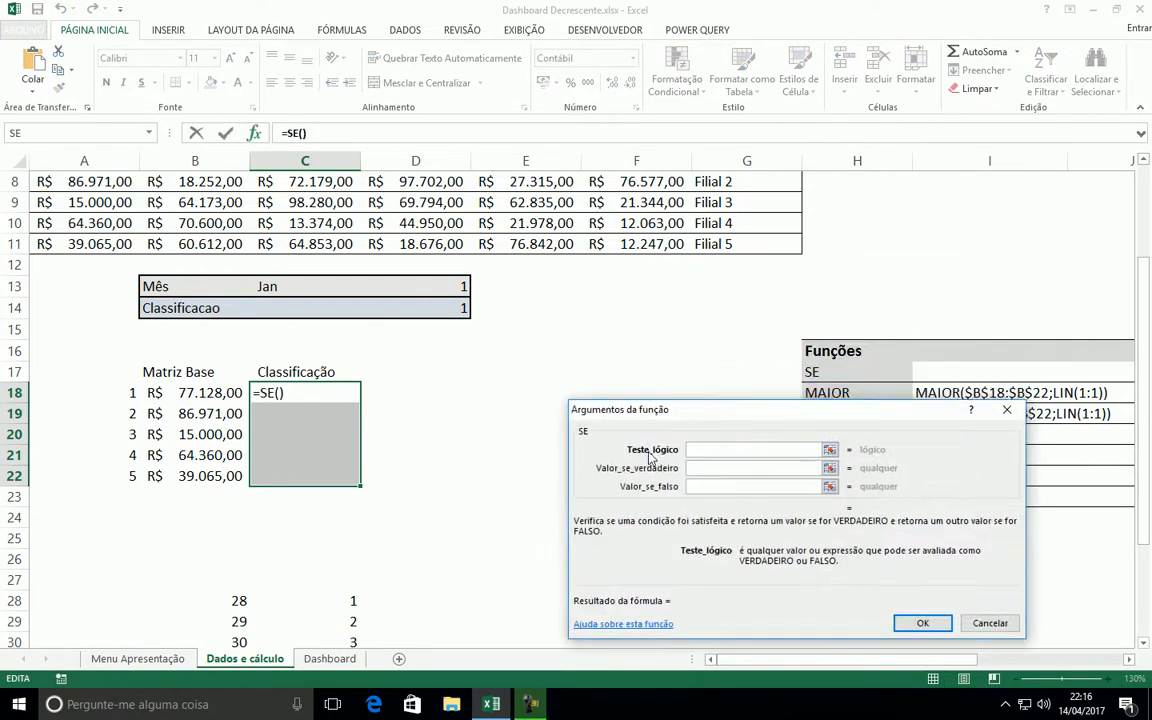
click(440, 304)
text(=)
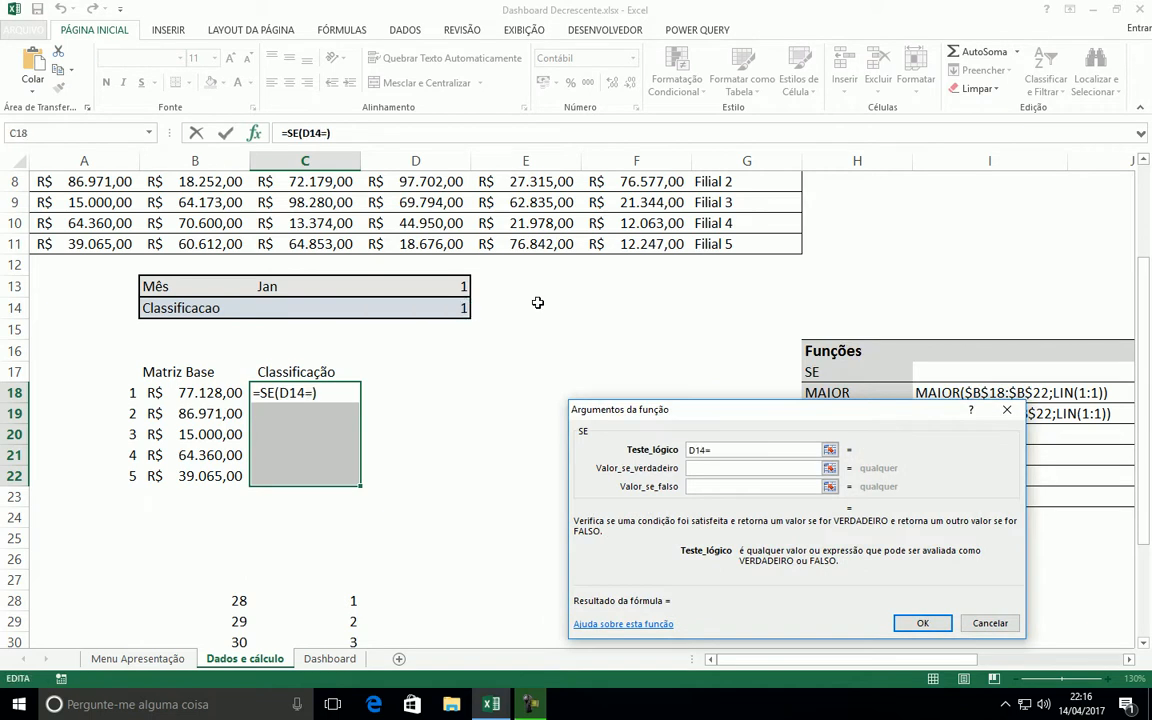
text(1)
key(BackSpace)
key(BackSpace)
key(BackSpace)
key(BackSpace)
key(BackSpace)
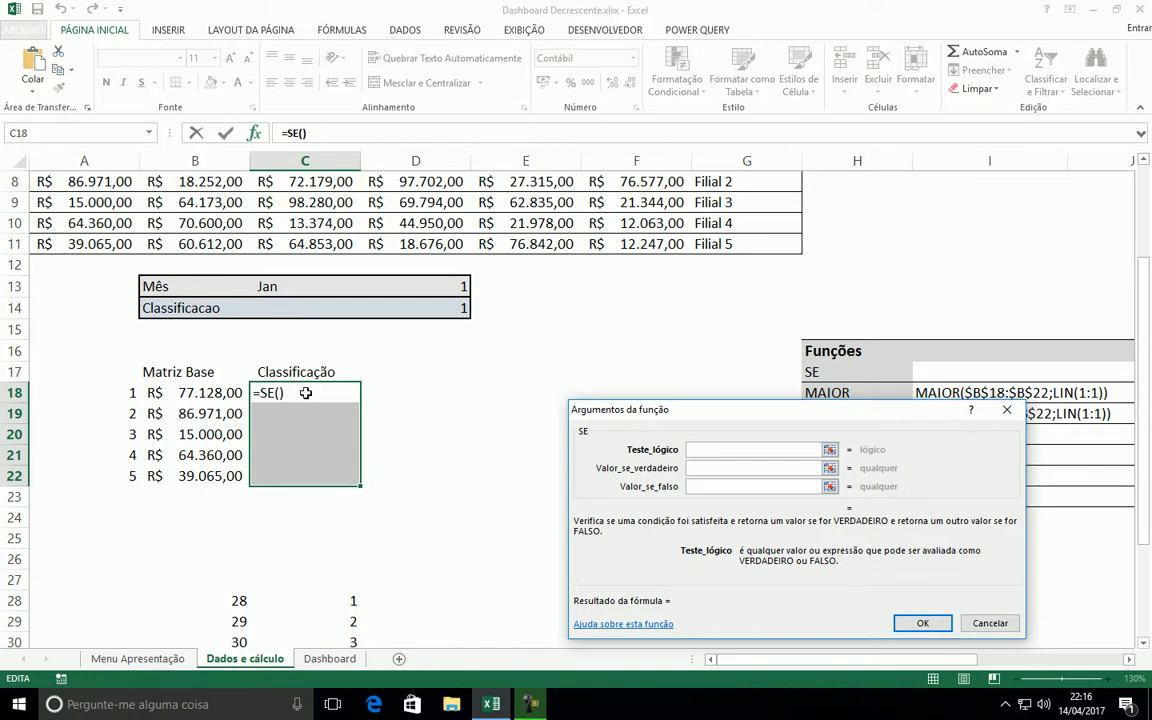
Set Teste_lógico of SE to $D$14=1 and Valor_se_verdadeiro to the copied MAIOR($B$18:$B$22;LIN(1:1))
click(412, 306)
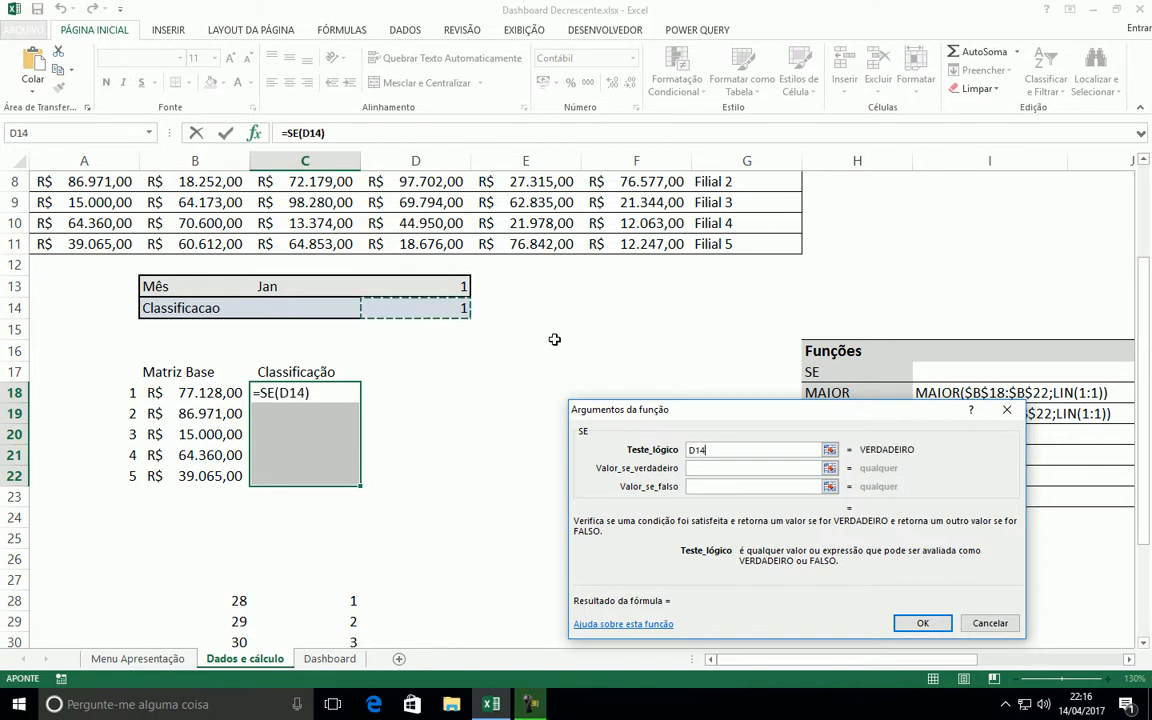
key(F4)
text(=1)
key(Tab)
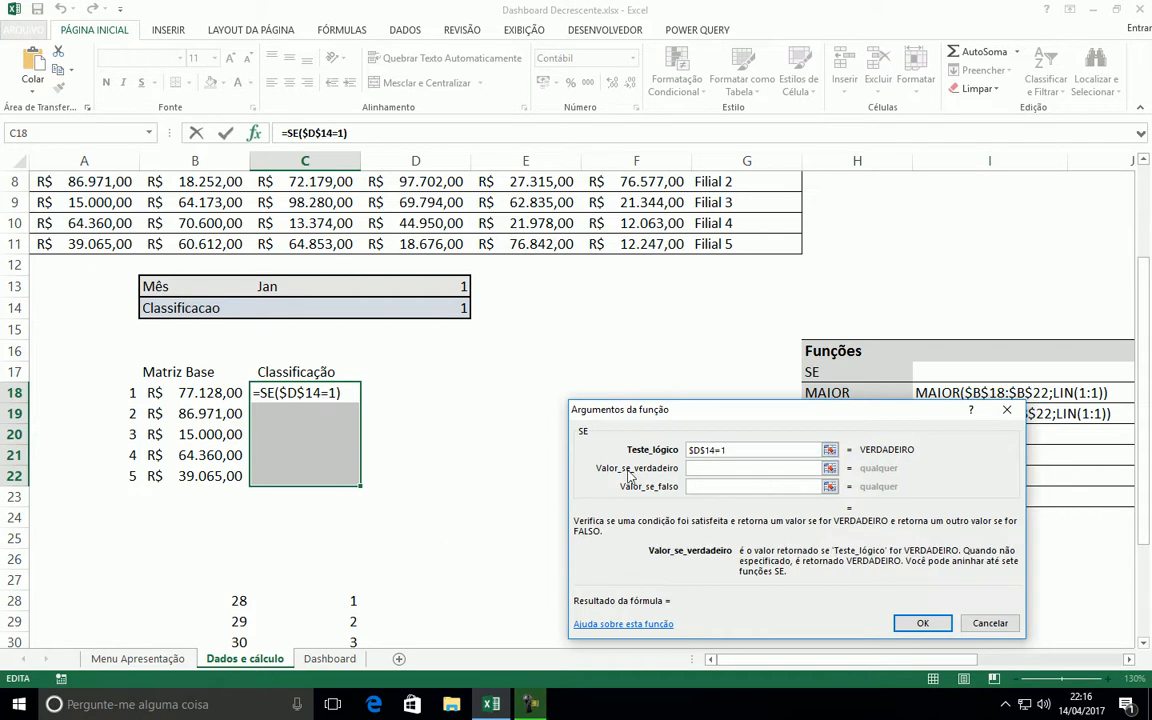
drag(700, 430, 689, 362)
key(ctrl+v)
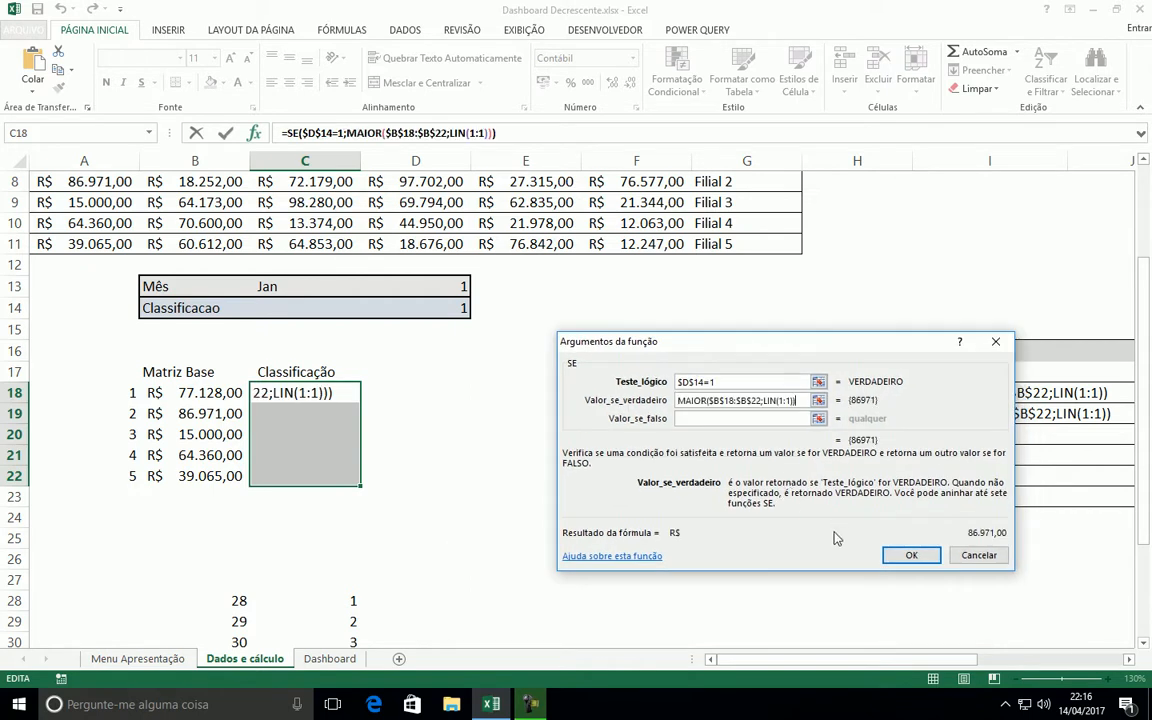
Move the MAIOR formula to Valor_se_falso of SE and place a copy of it in Valor_se_verdadeiro
drag(799, 400, 673, 400)
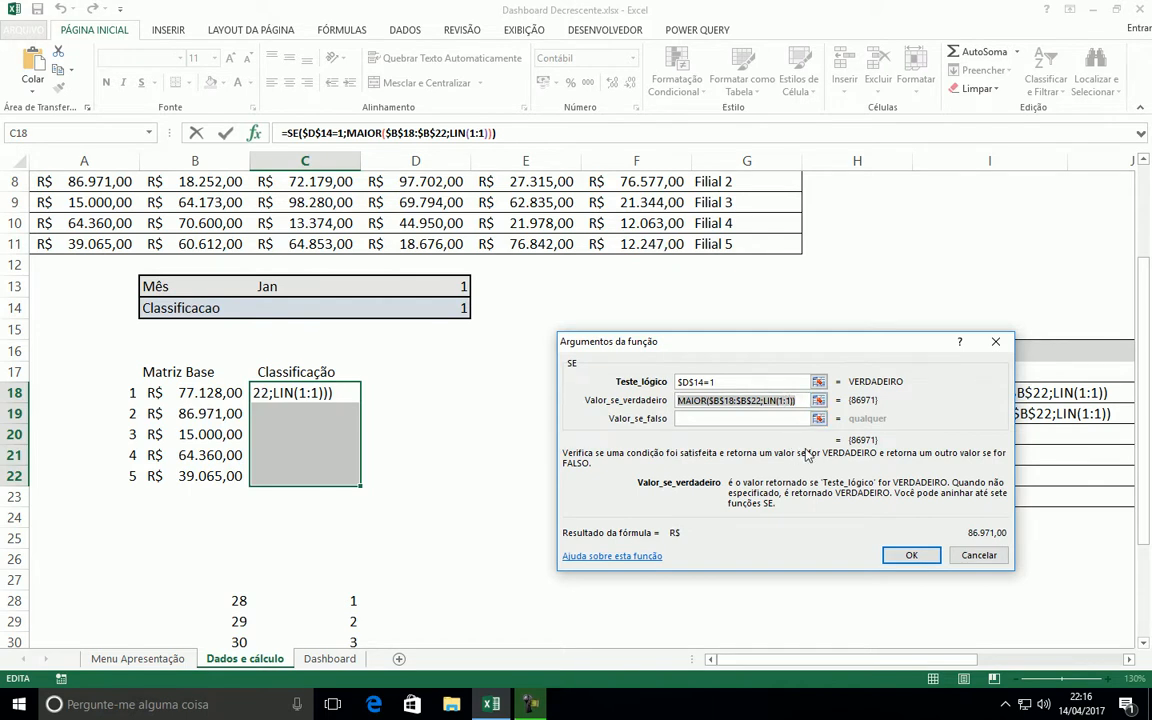
key(ctrl+x)
key(Tab)
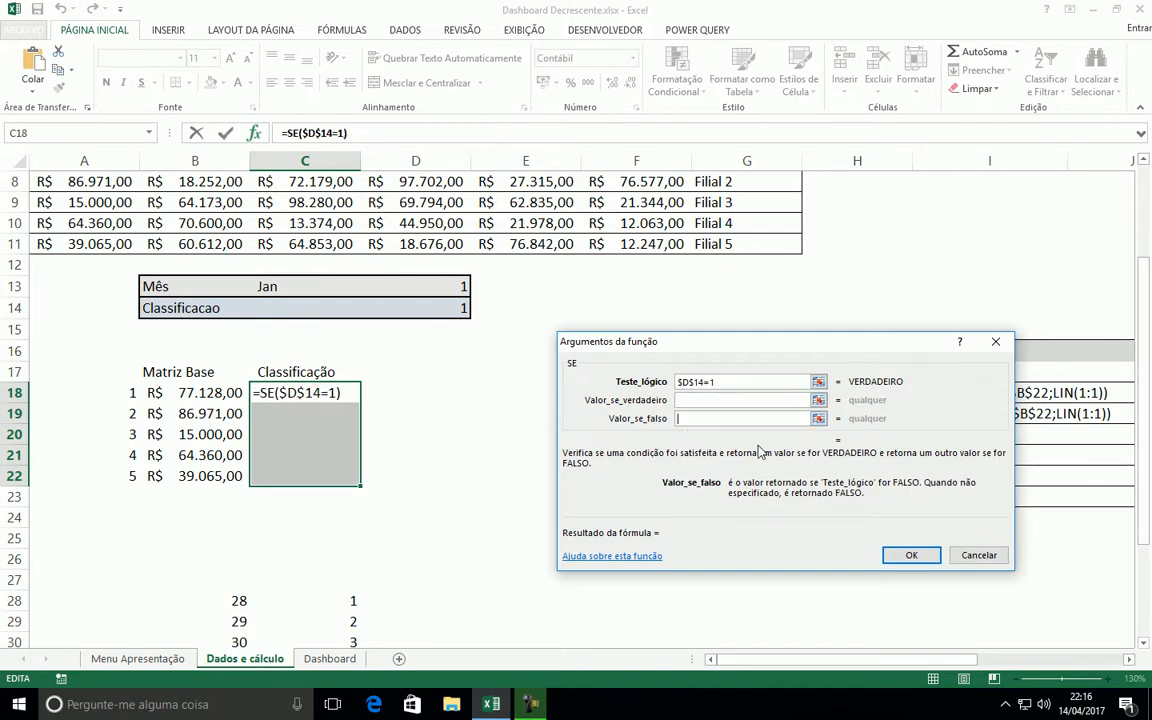
key(ctrl+v)
key(shift+Tab)
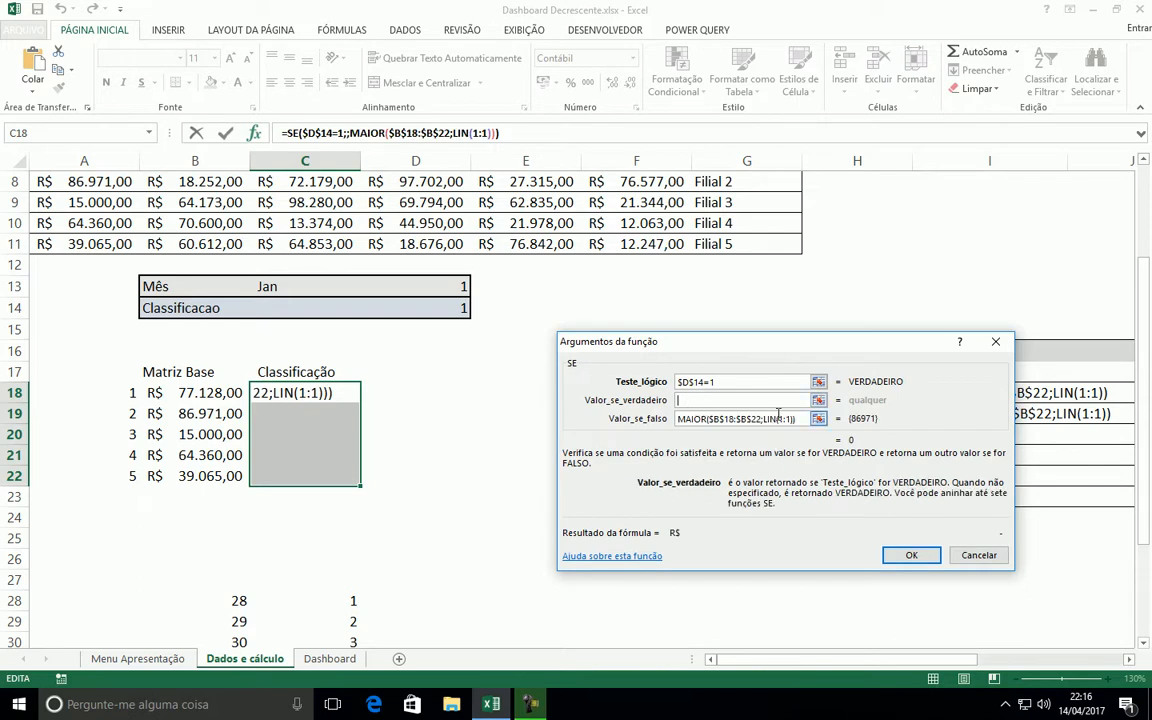
key(ctrl+v)
Replace MAIOR with MENOR in Valor_se_verdadeiro, giving MENOR($B$18:$B$22;LIN(1:1))
drag(708, 400, 530, 391)
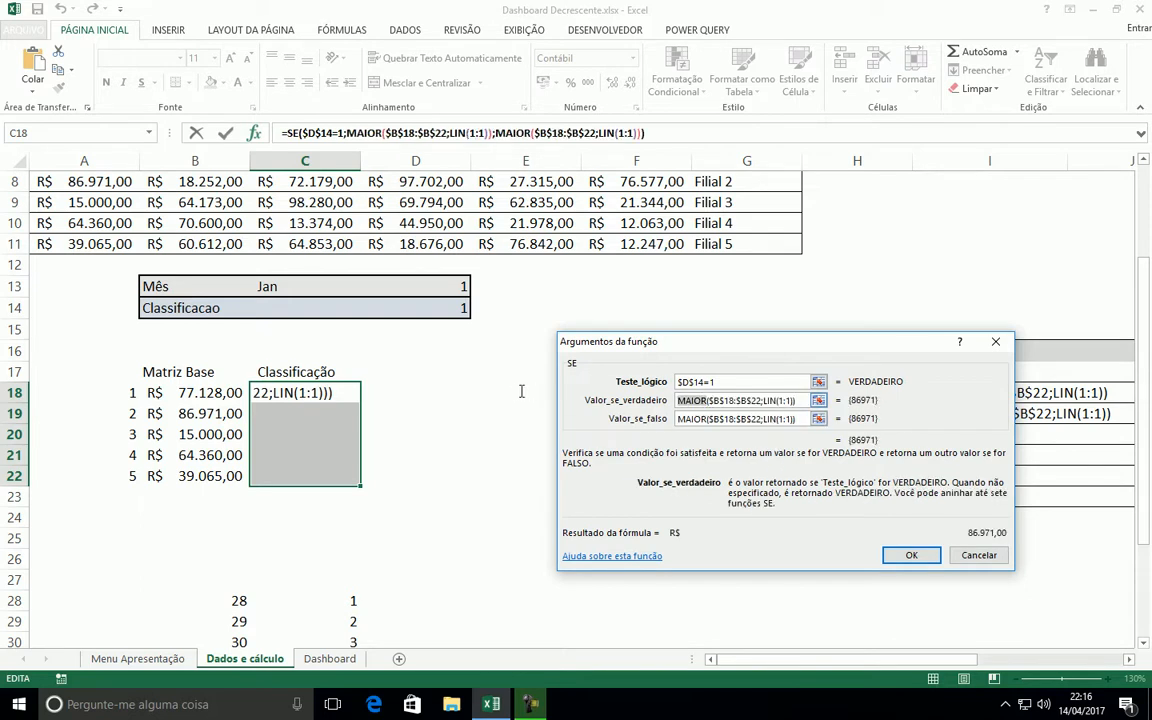
text(menor)
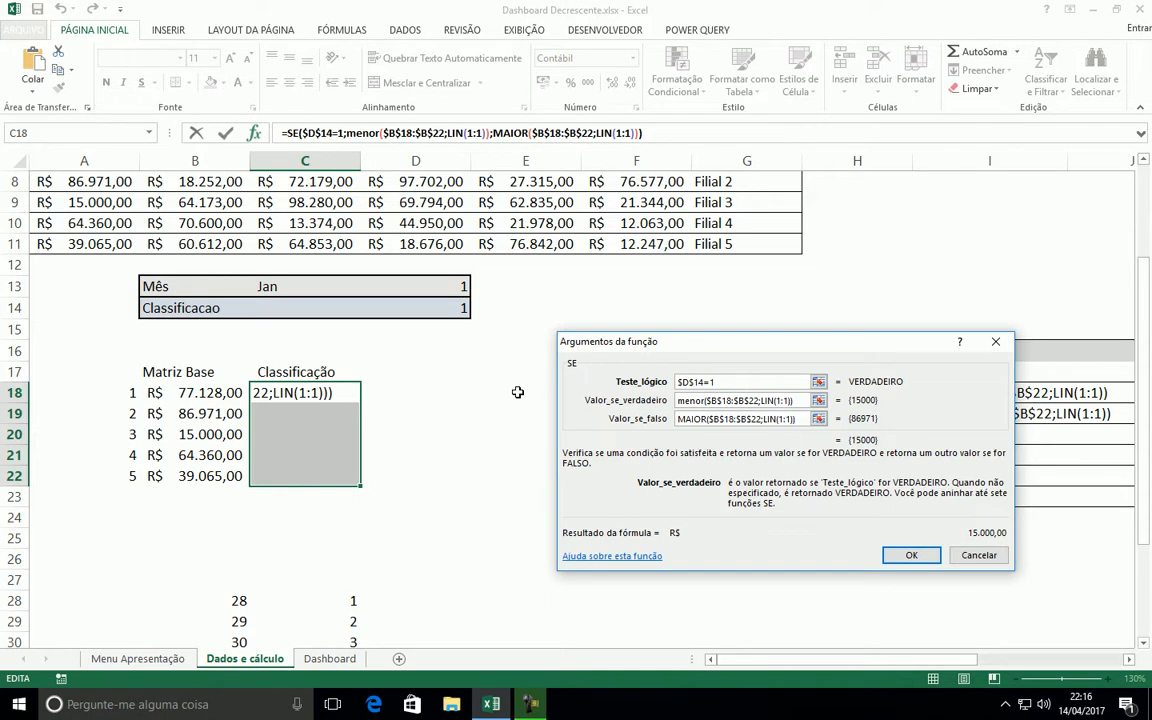
key(BackSpace)
key(BackSpace)
key(BackSpace)
key(BackSpace)
key(BackSpace)
text(MENOR)
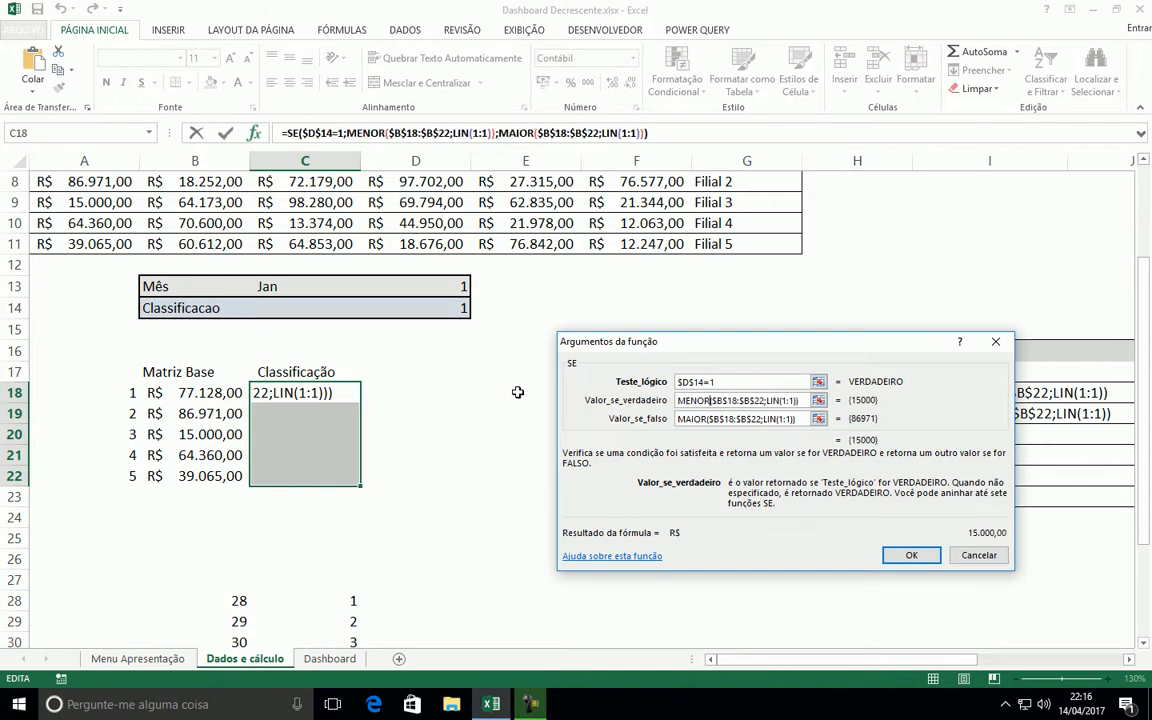
Review both SE result arguments and enter the formula across the whole Classificação range C18:C22
click(795, 419)
drag(678, 400, 789, 399)
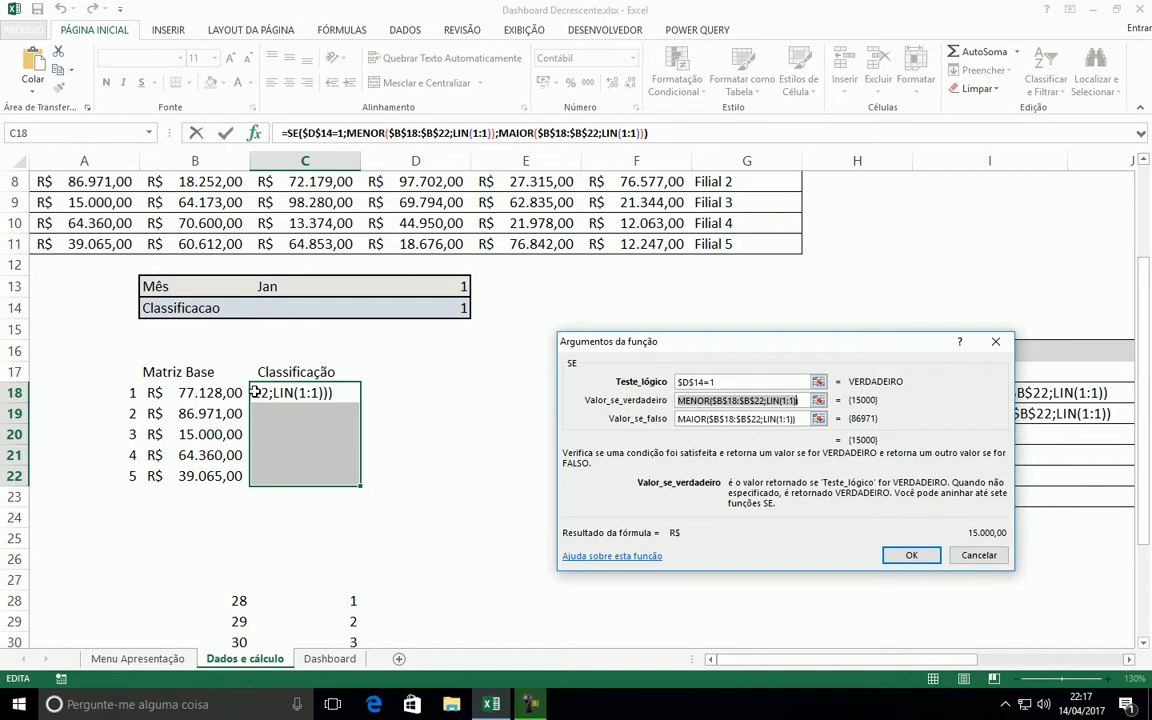
click(703, 419)
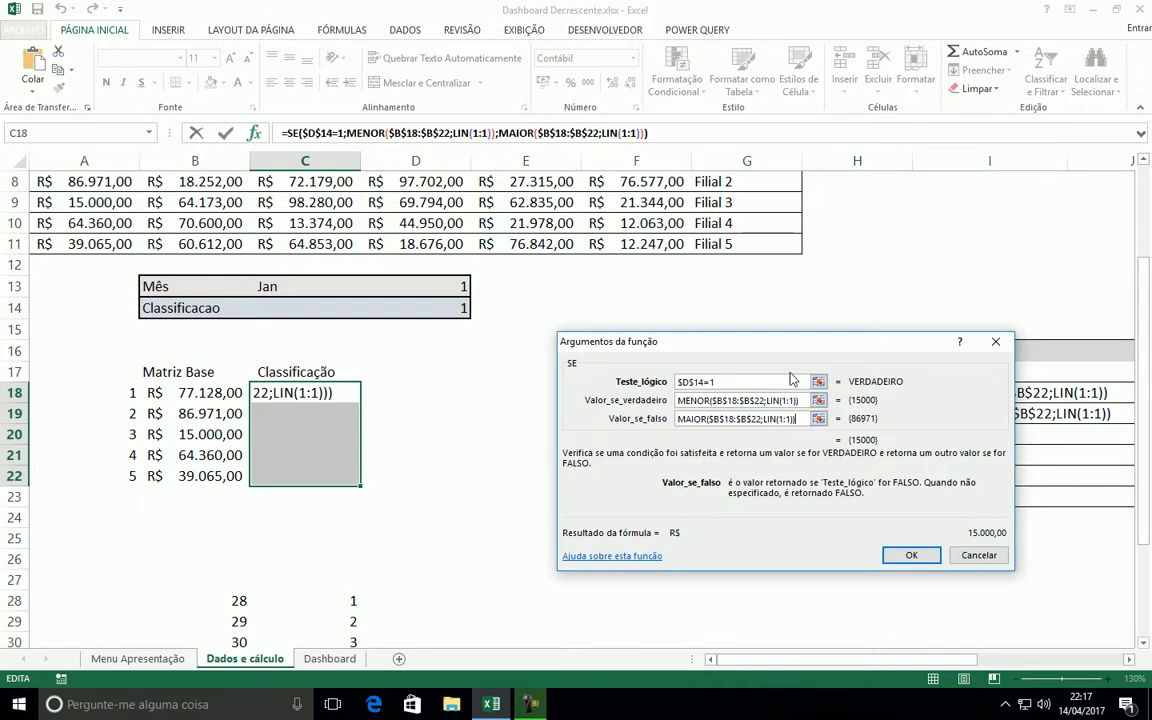
key(ctrl+Return)
click(388, 375)
click(305, 393)
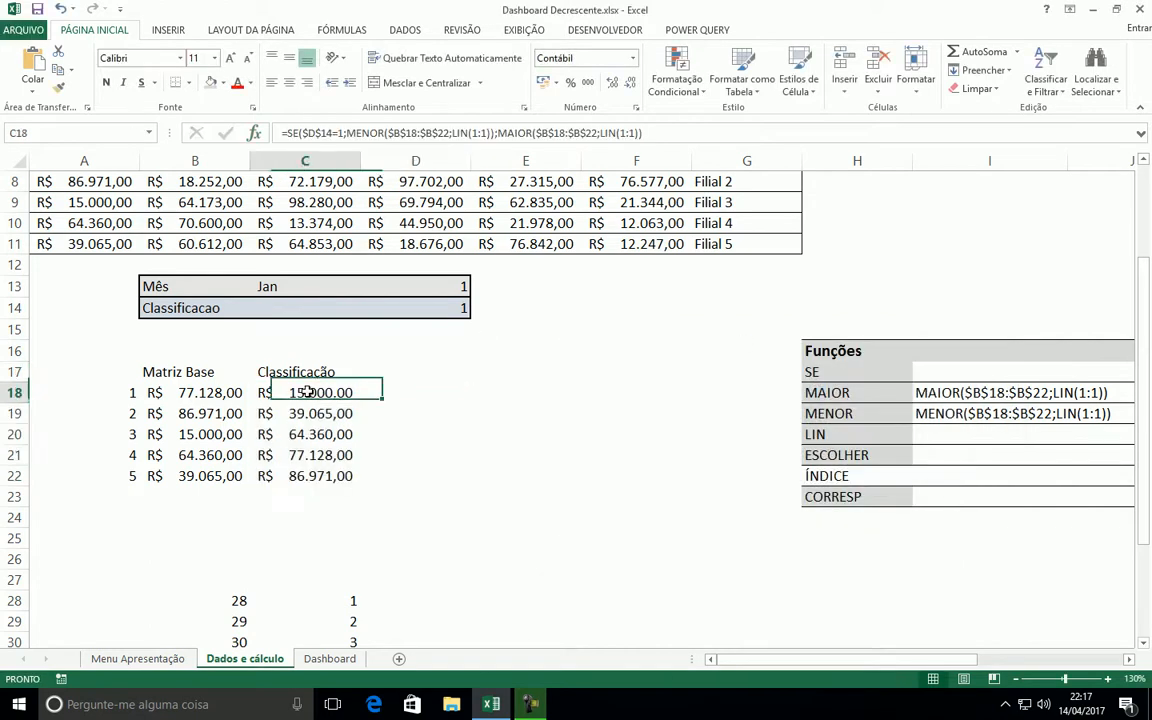
Test the ranking order by switching the Classificacao value in D14 to 2, back to 1 and to 2 again
click(303, 476)
click(450, 308)
text(2)
key(Return)
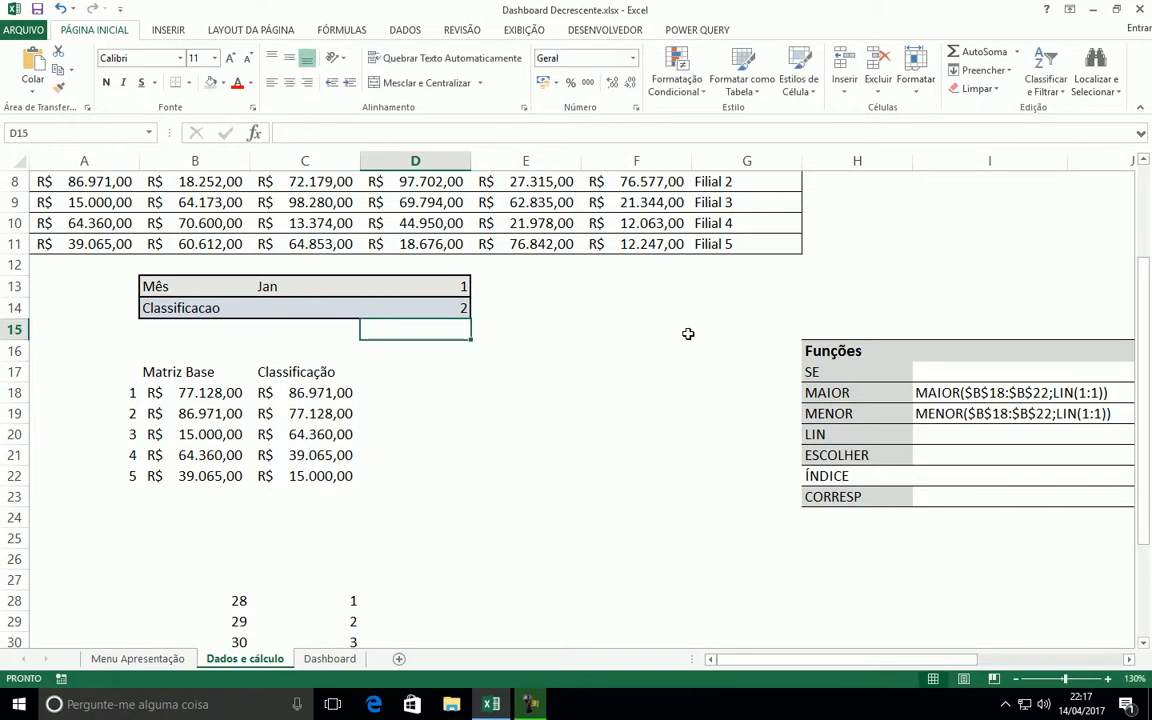
key(Up)
text(1)
key(Return)
key(Up)
text(2)
key(Return)
Test the ranking with other months by switching Mês in C13 to Abr, Jun and finally Fev
click(268, 287)
click(367, 288)
click(240, 348)
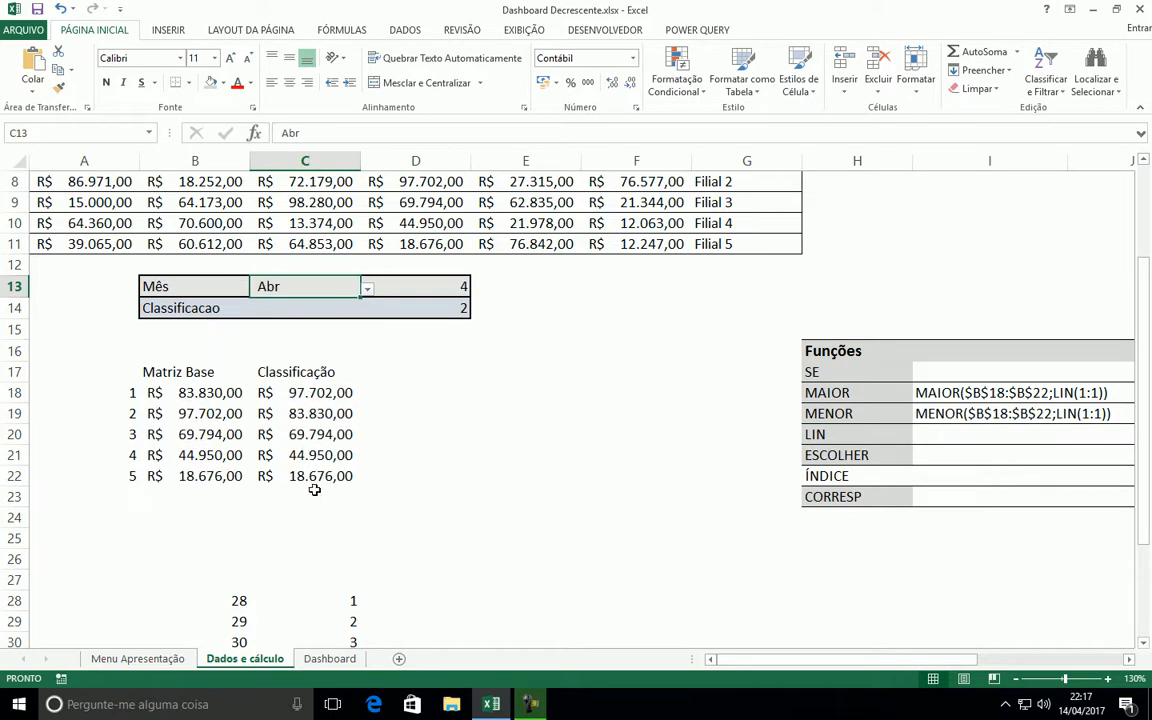
click(367, 288)
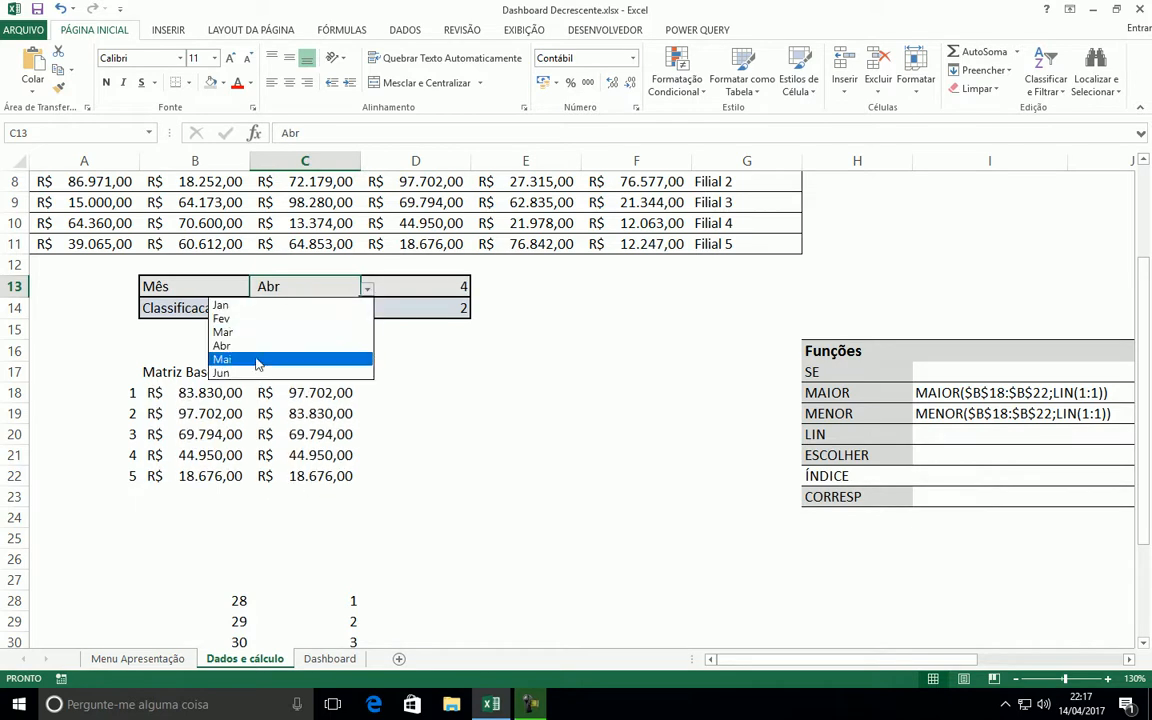
click(250, 372)
key(Right)
click(339, 292)
click(367, 288)
click(245, 322)
Add the column heading Filial in D17, next to Classificação
click(386, 368)
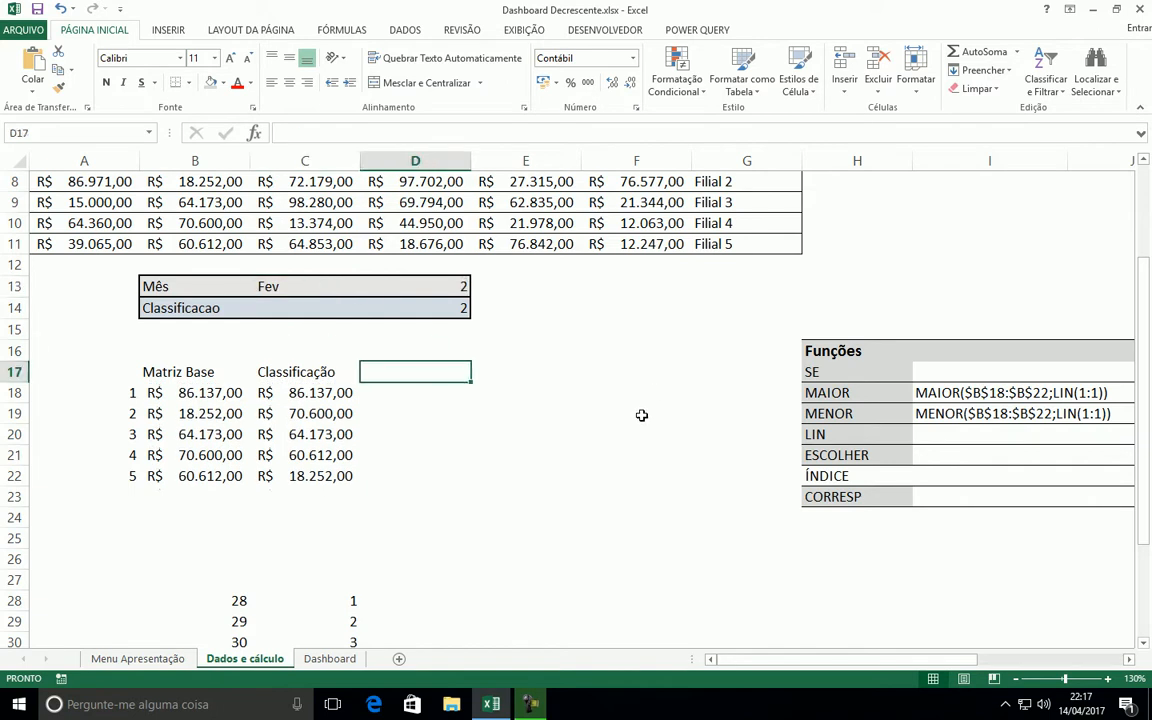
text(f)
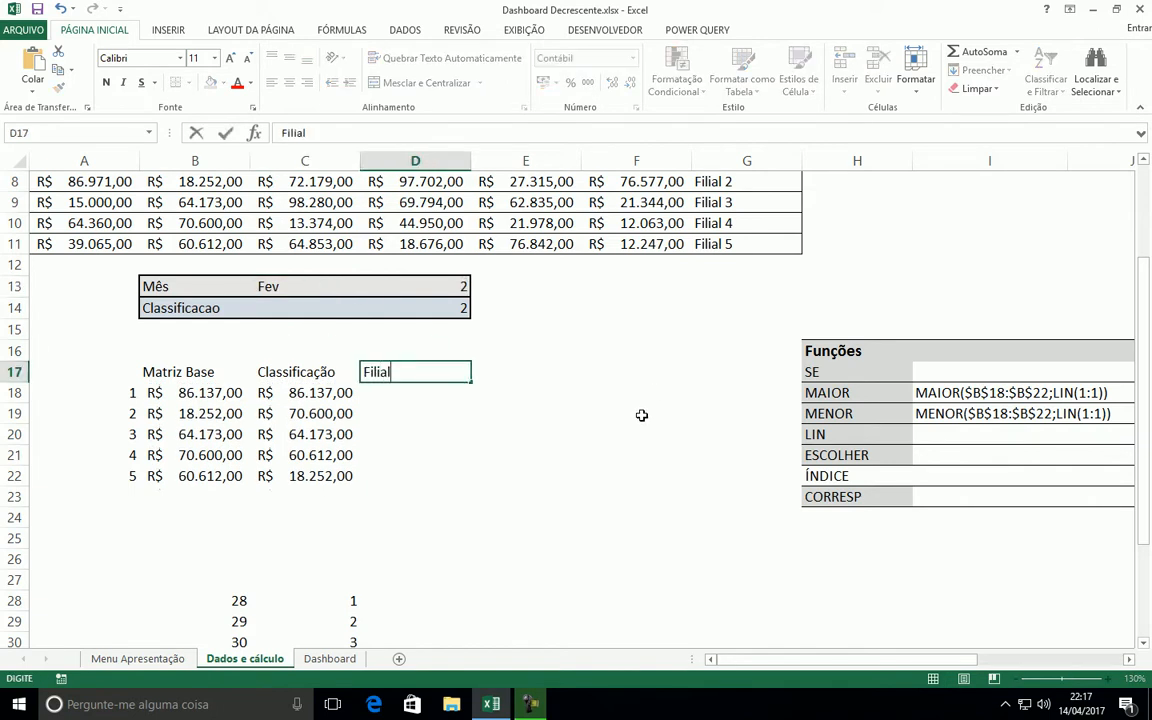
text(ilial)
key(Return)
Compare the Classificação values in C18:C22 with Matriz Base and the Fev column of the source table
click(400, 432)
click(378, 392)
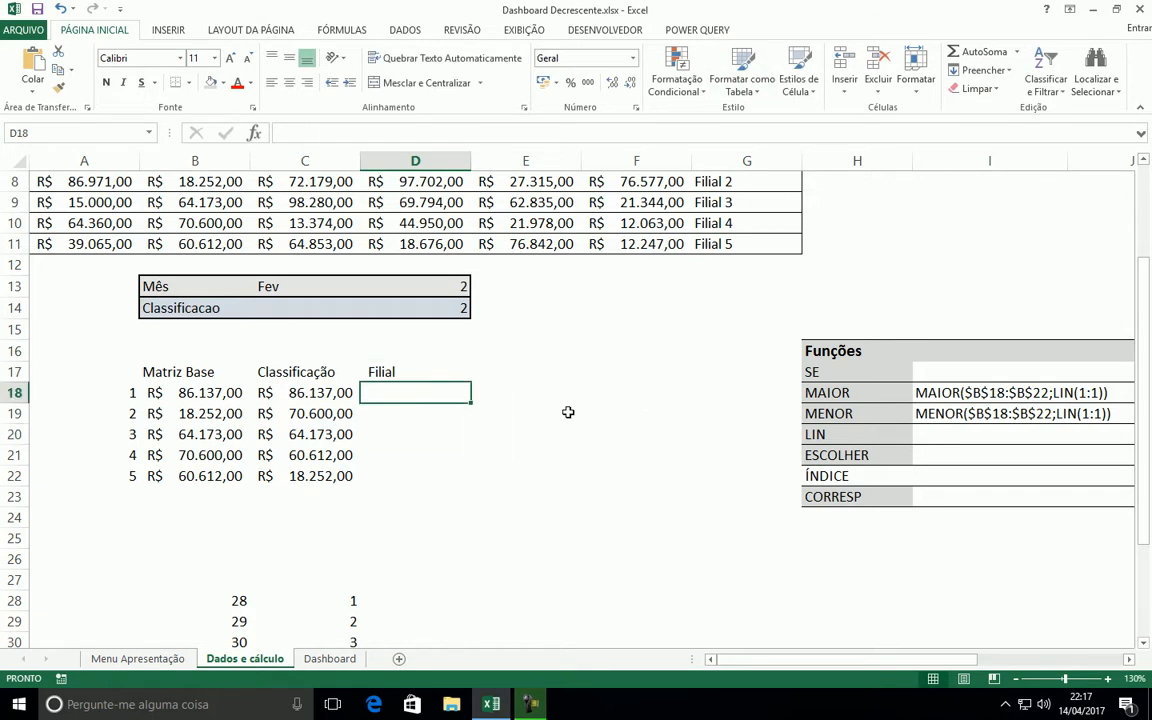
scroll(291, 303, up, 2)
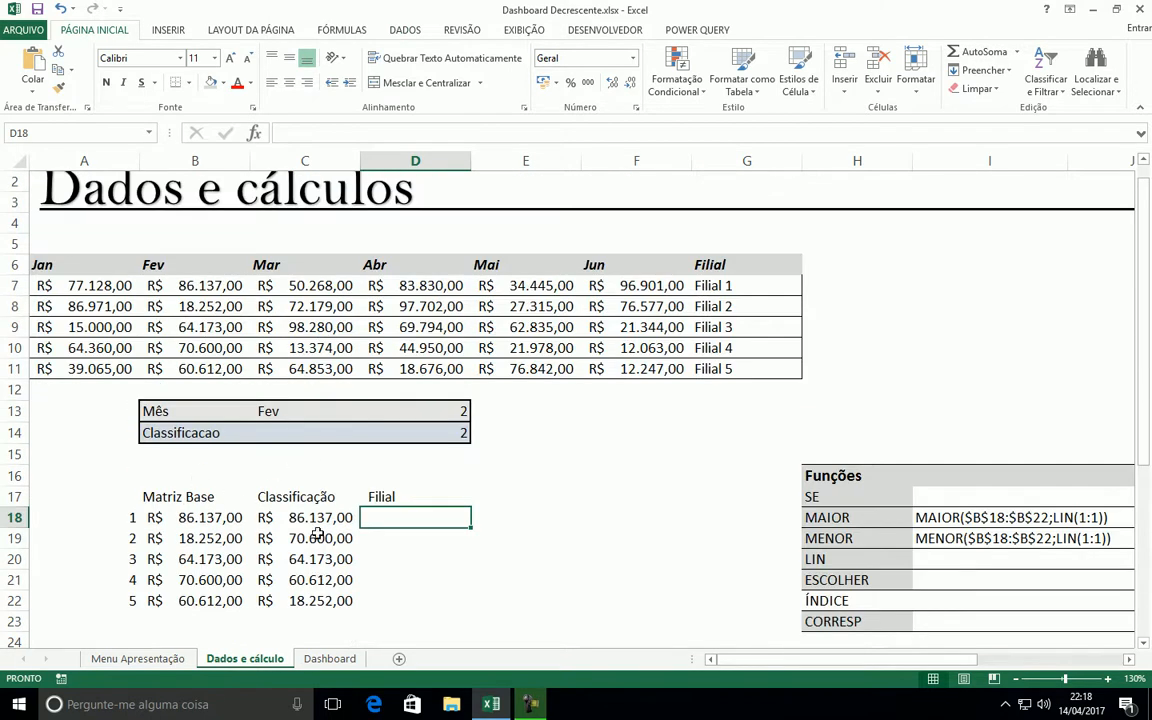
drag(298, 519, 284, 609)
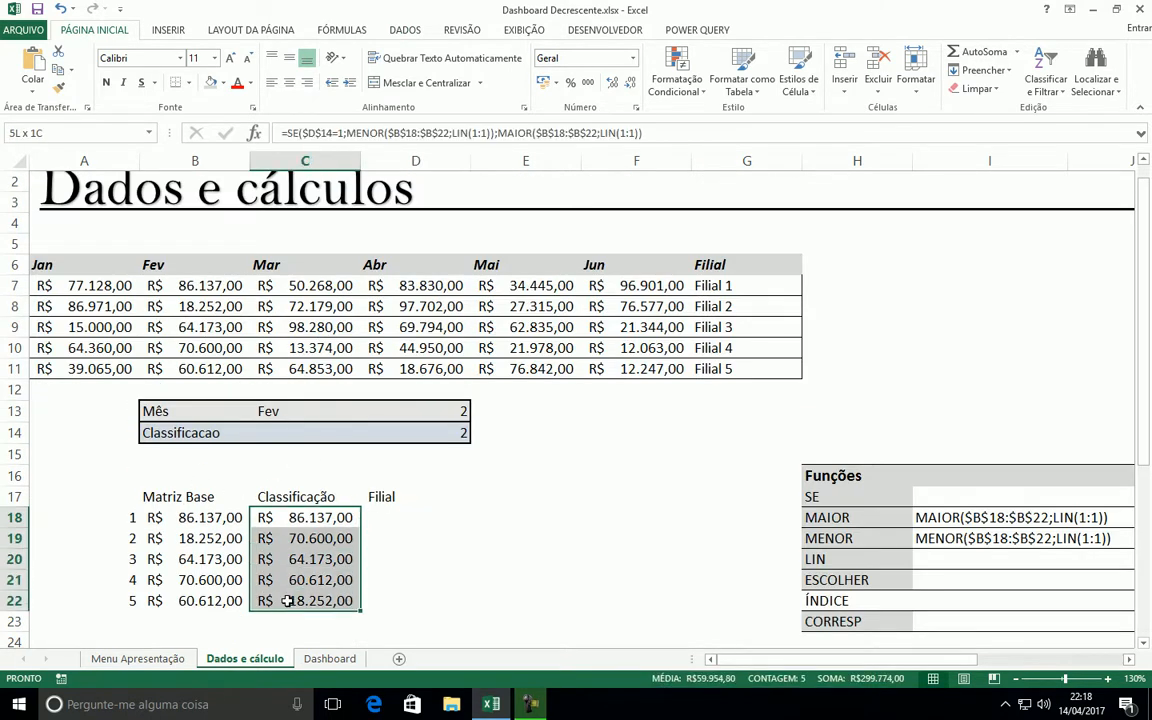
drag(160, 517, 160, 599)
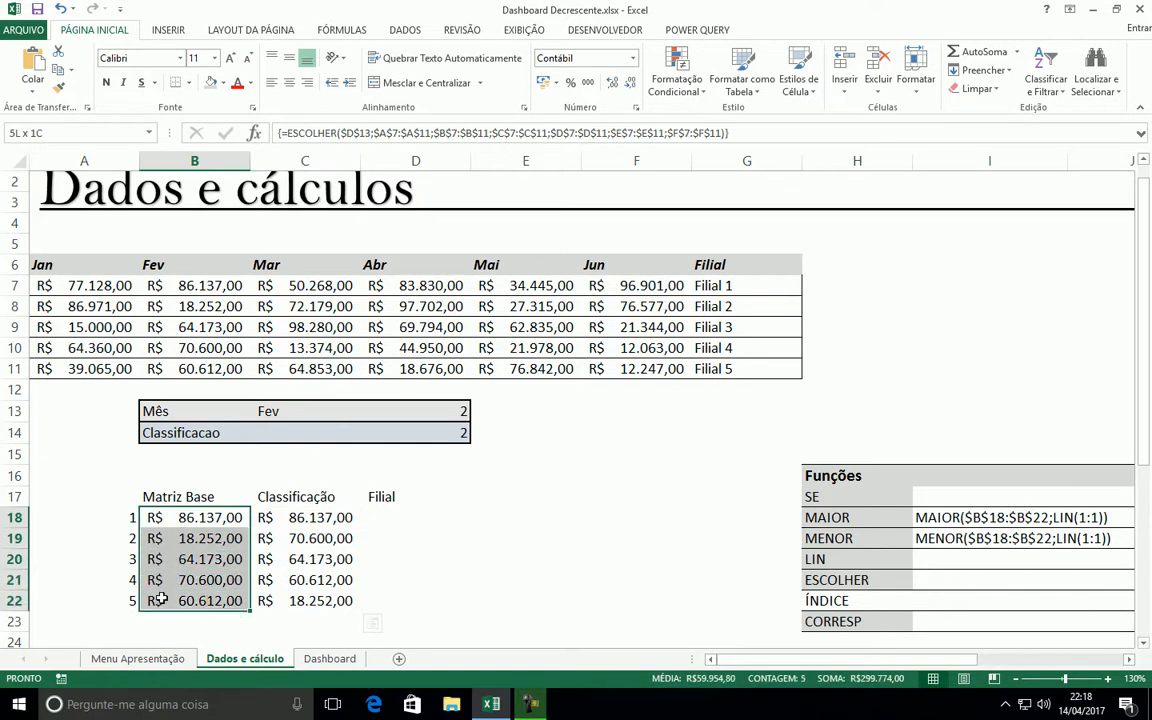
drag(300, 519, 303, 598)
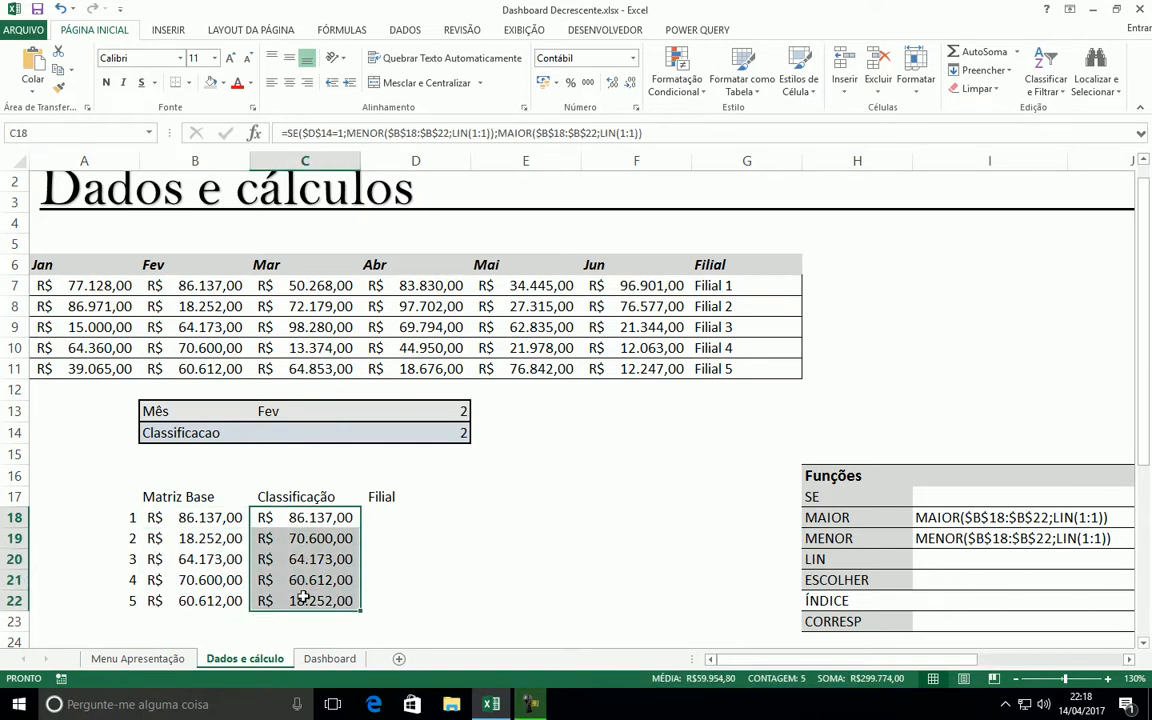
click(388, 522)
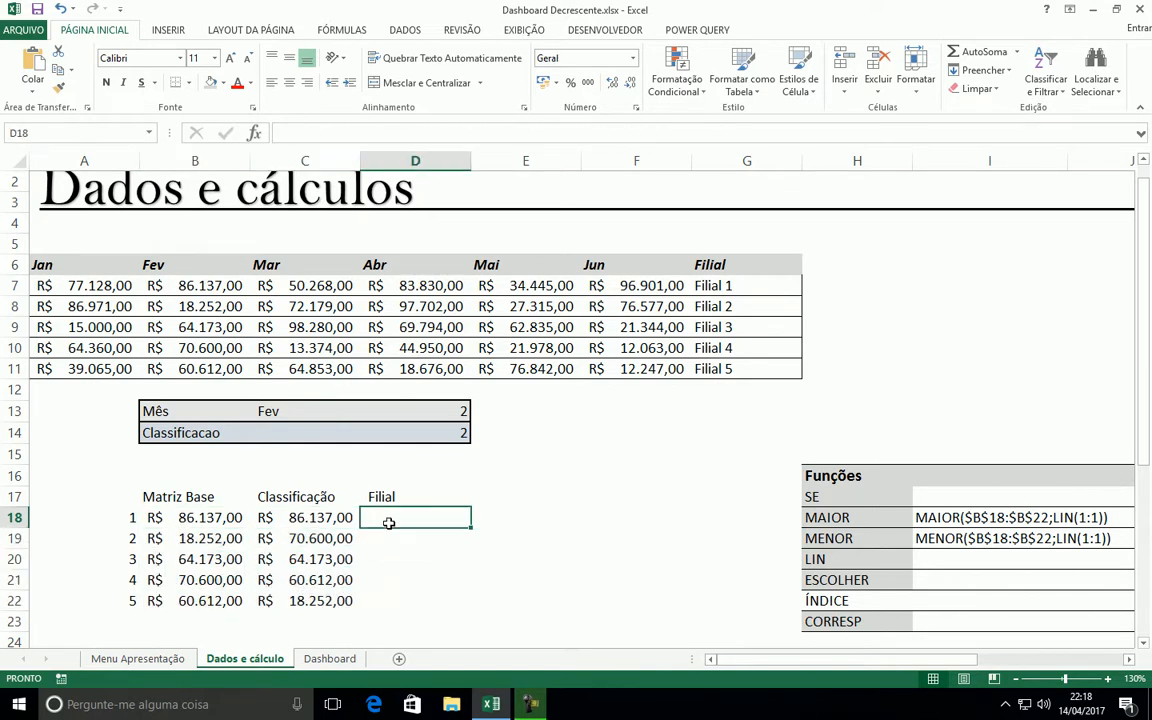
click(307, 531)
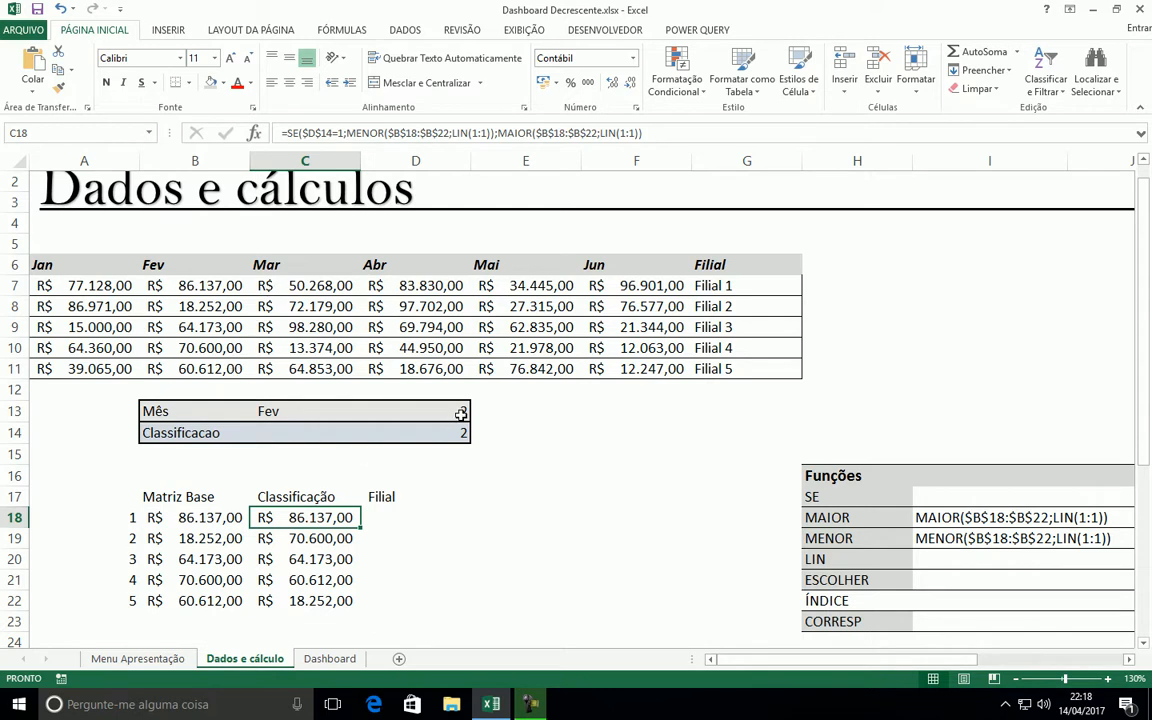
click(203, 289)
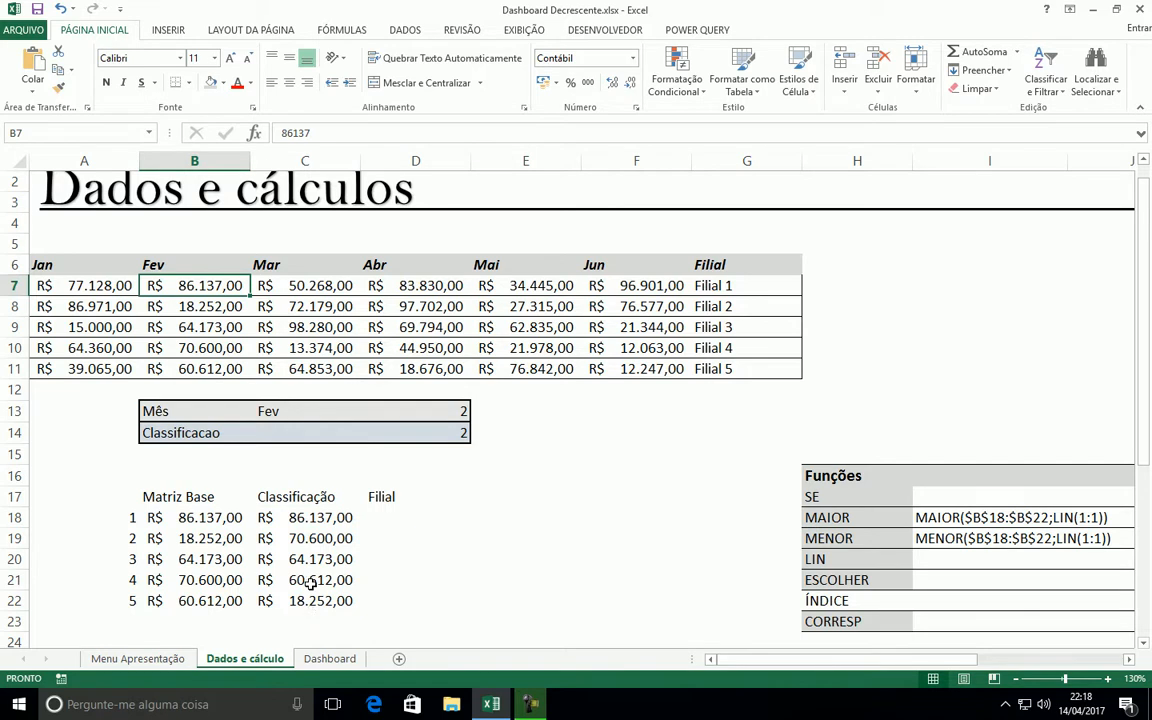
Set the Classificacao value in D14 to 1 and trace the first ranked value to its branch in the source table
click(448, 436)
text(1)
key(Return)
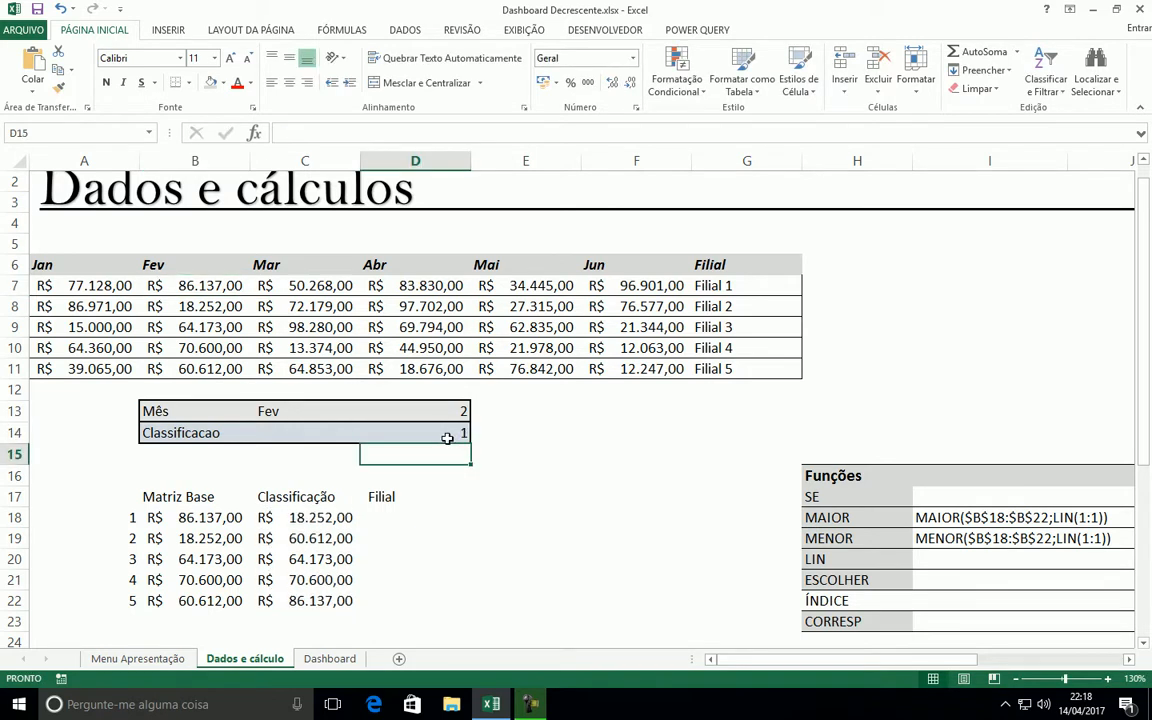
click(309, 521)
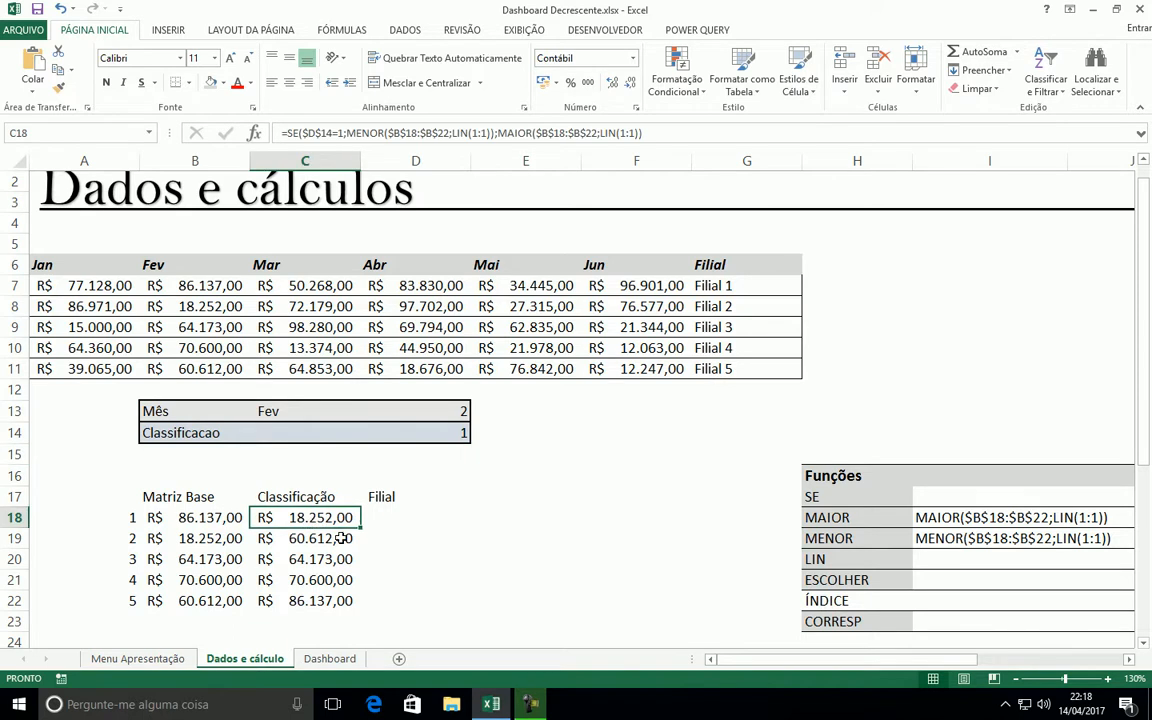
click(183, 305)
click(707, 309)
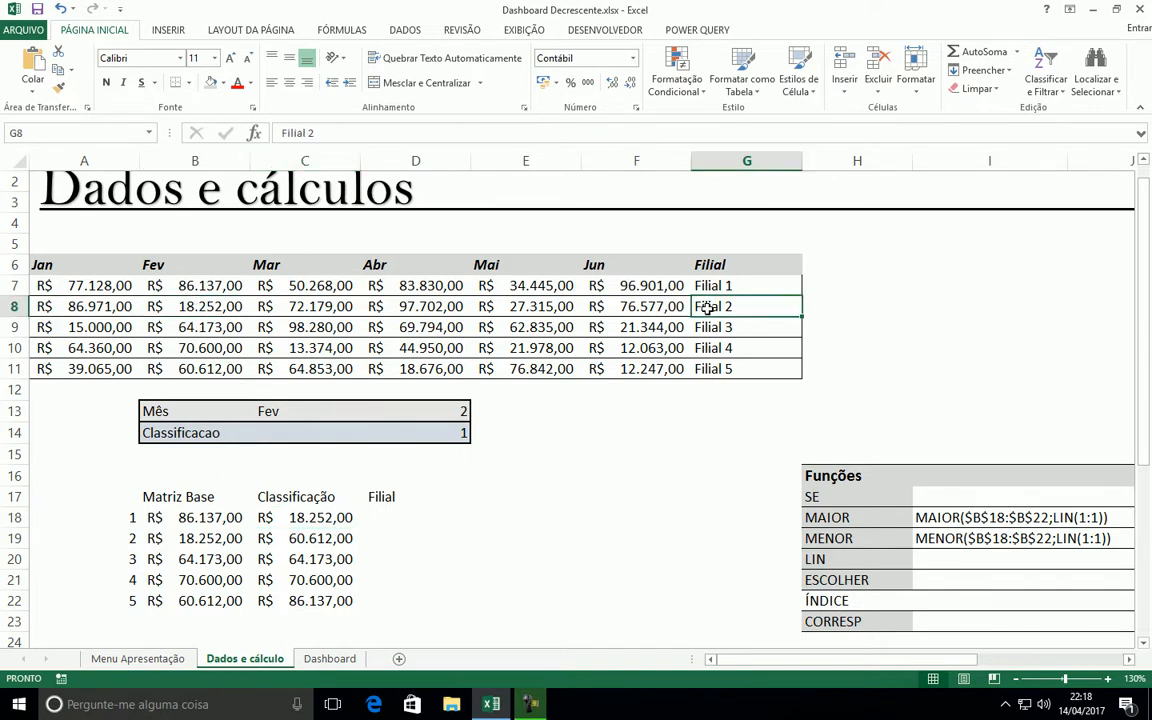
Set the Classificacao value in D14 to 2 and match the first ranked value to its branch in column G
click(460, 431)
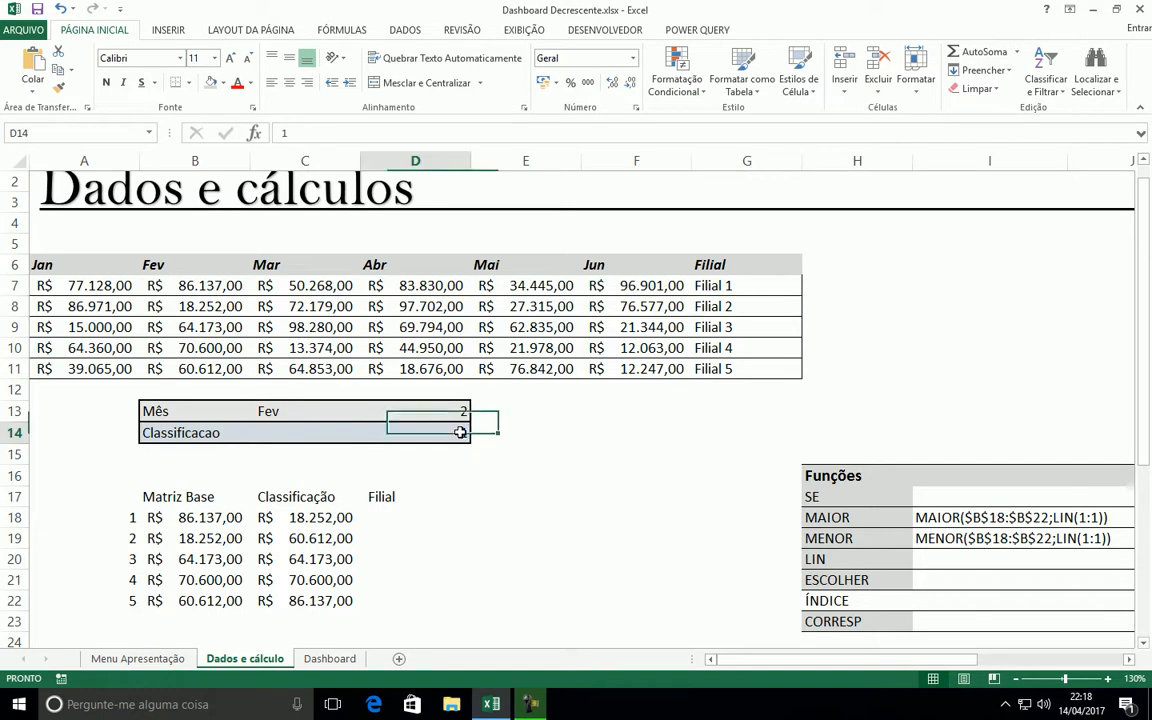
text(2)
key(Return)
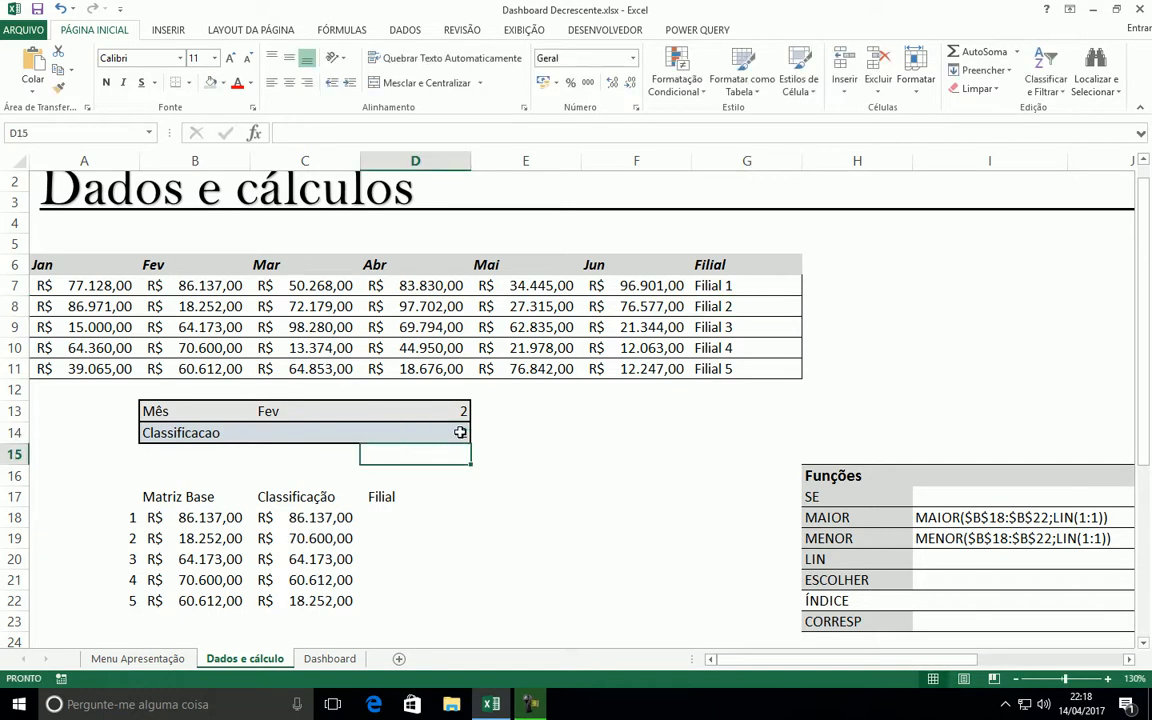
click(314, 519)
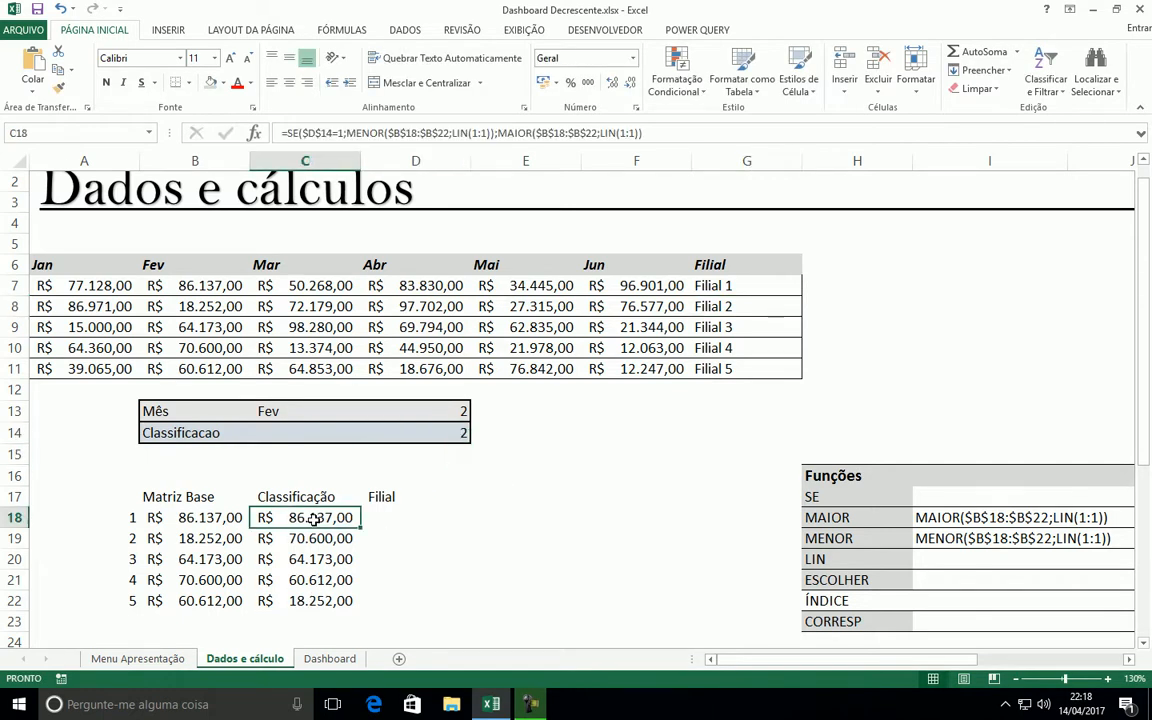
click(731, 287)
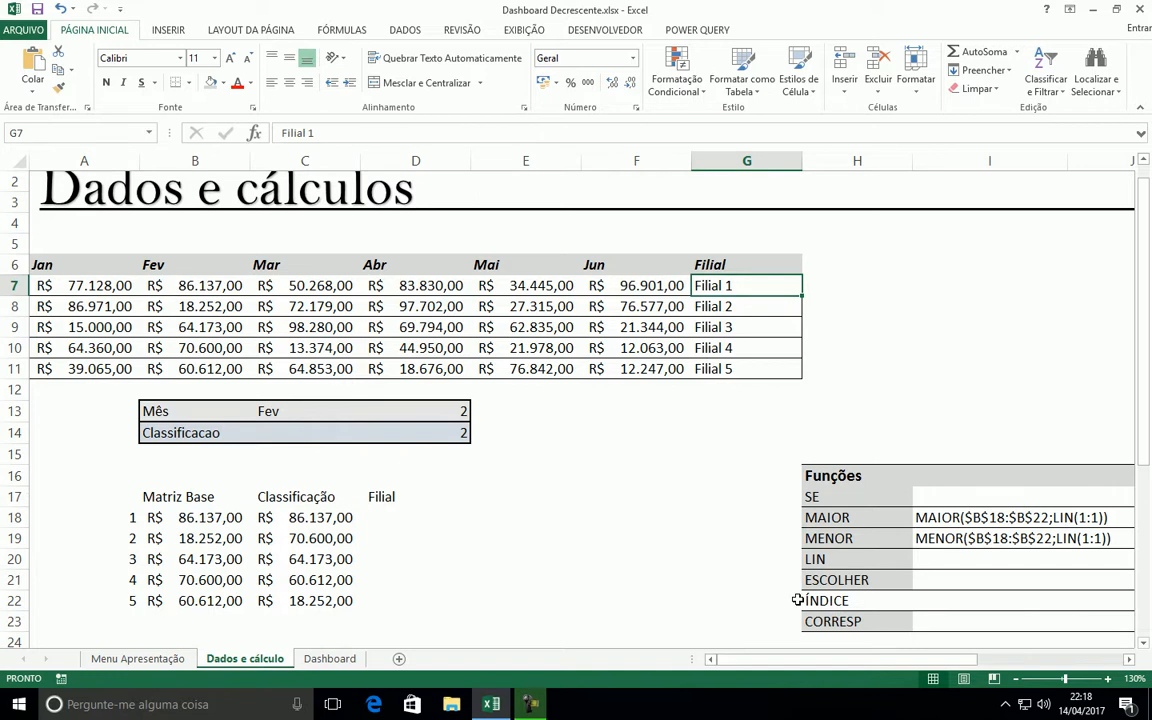
click(378, 519)
click(314, 517)
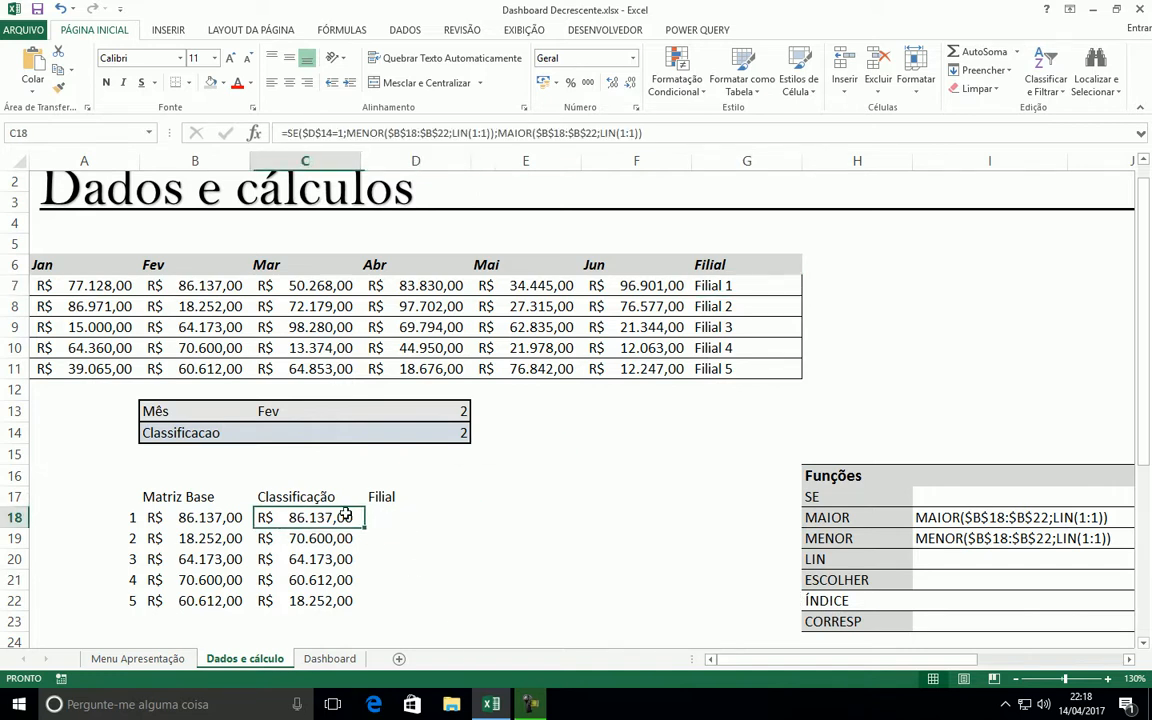
Set the Classificacao value in D14 to 1 and select the empty Filial range D18:D22
click(456, 433)
text(1)
key(Return)
drag(378, 517, 380, 600)
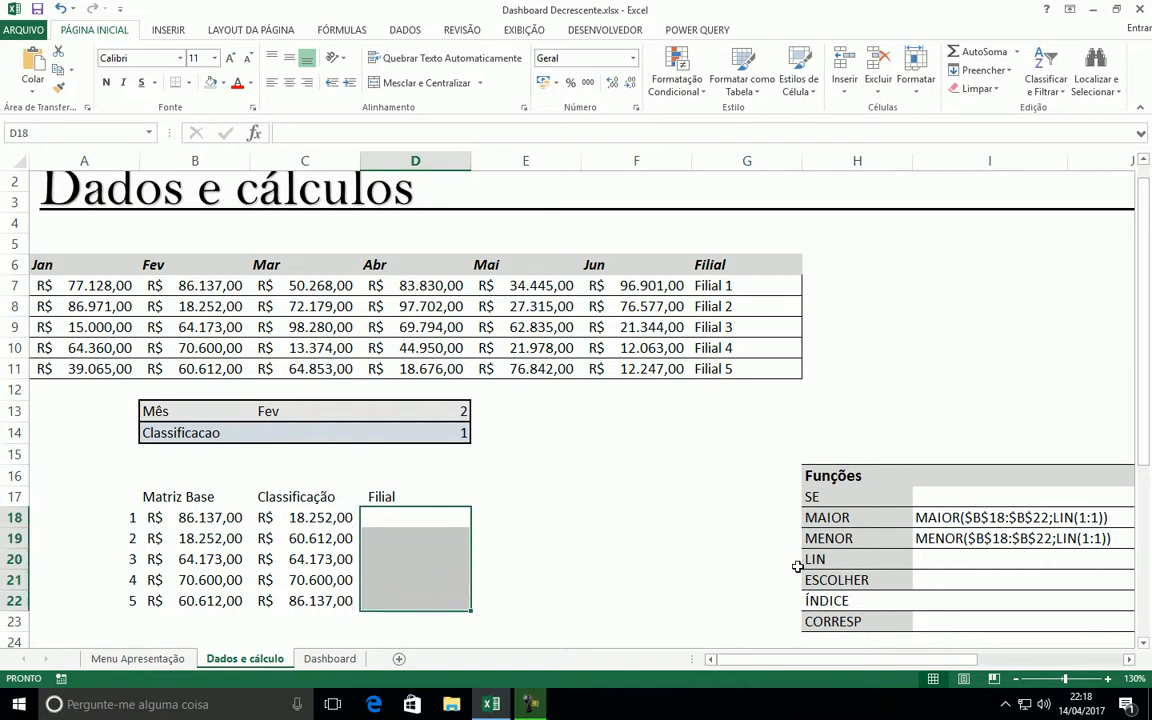
Shade the ÍNDICE label in H22 grey like the other function names, and return to the first Filial cell, D18
scroll(810, 580, down, 1)
click(845, 560)
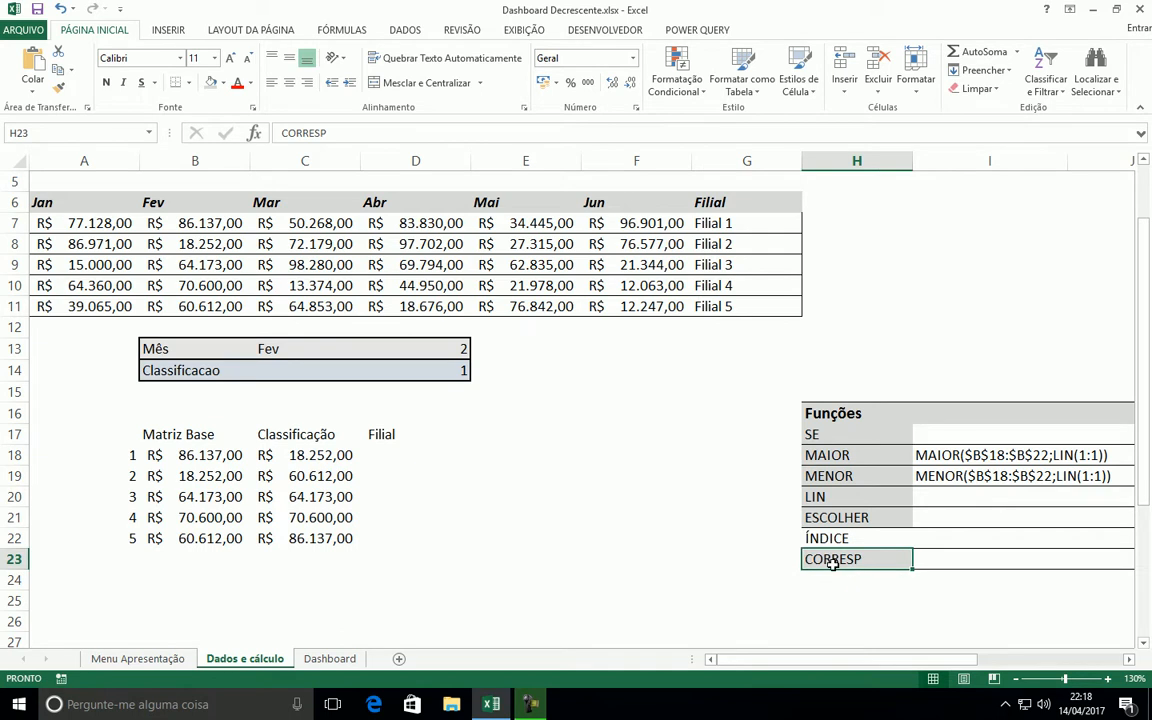
click(828, 538)
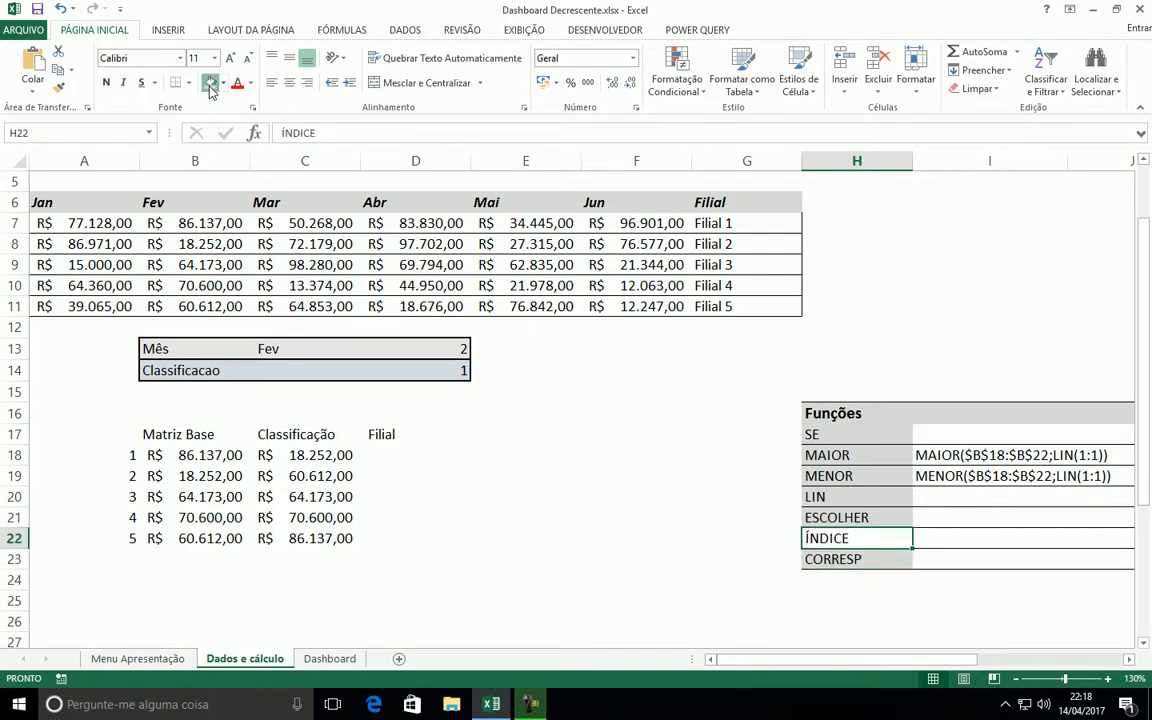
key(Up)
key(Down)
key(Down)
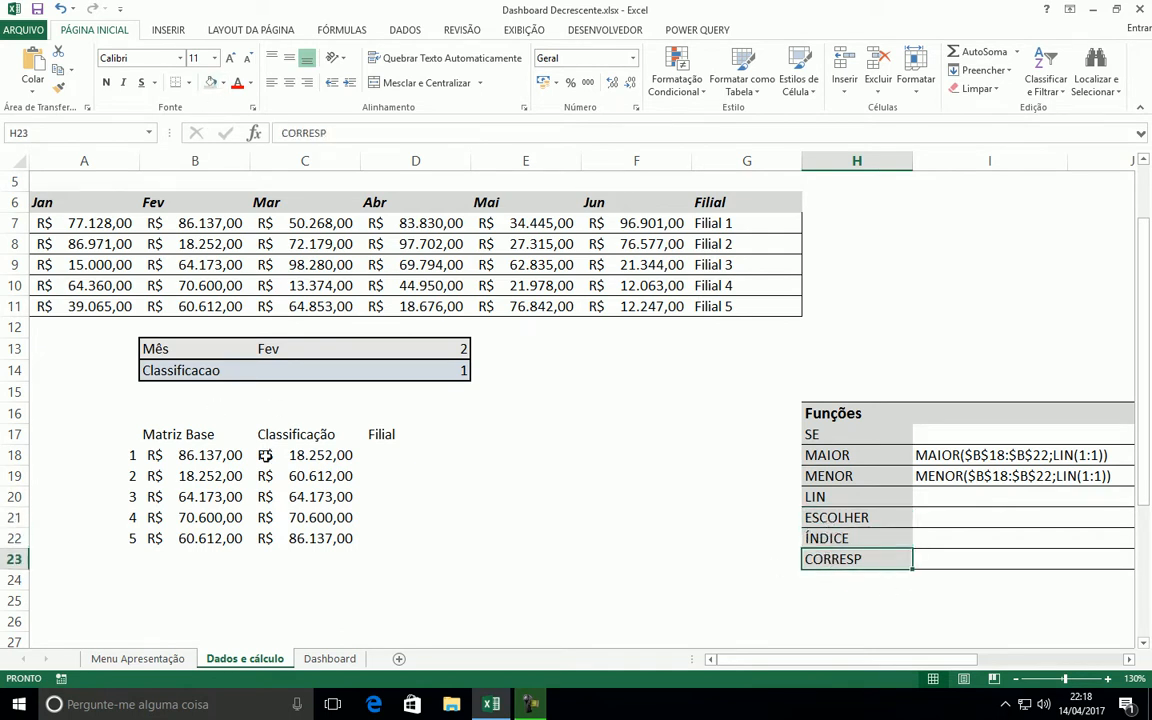
click(378, 455)
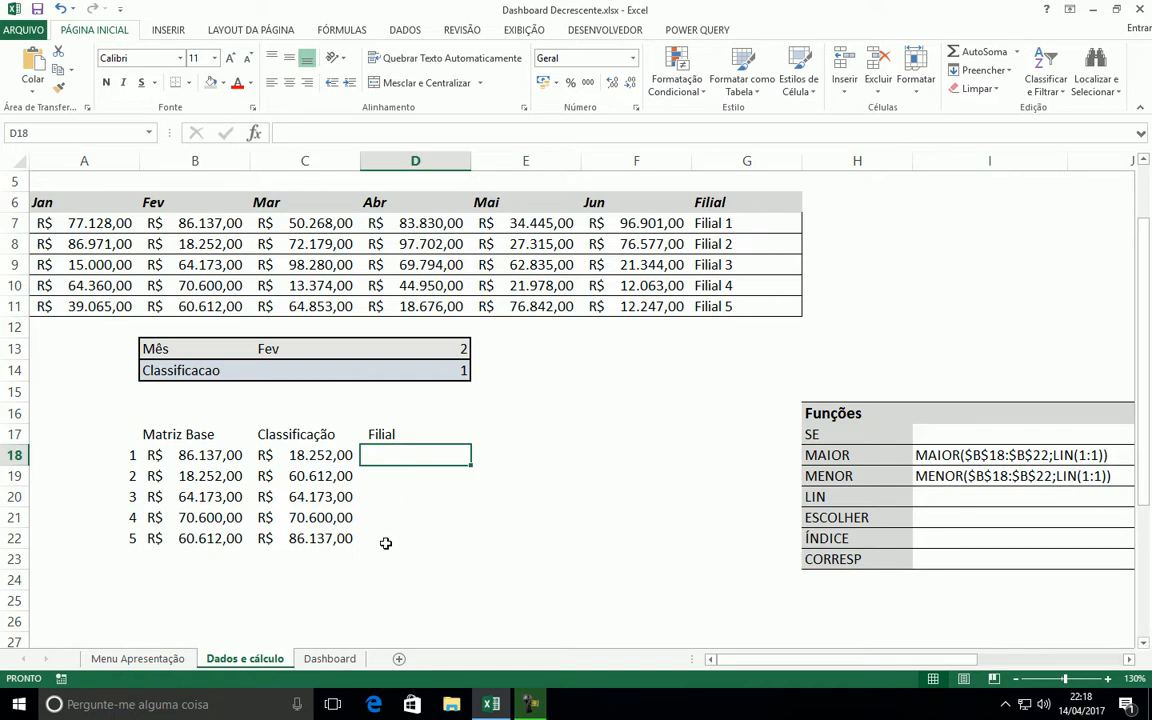
Fill the Filial range D18:D22 with a CORRESP formula using lookup value C18, array $B$18:$B$22 and match type 0
shift+click(385, 543)
click(252, 133)
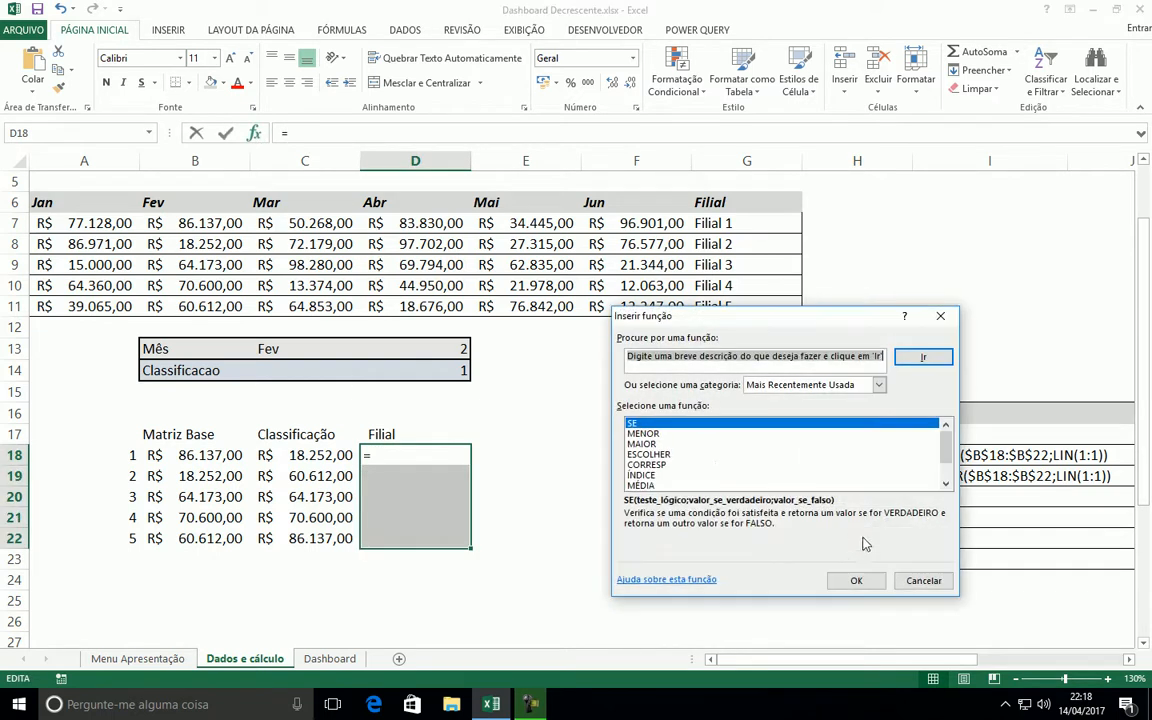
click(647, 465)
click(856, 580)
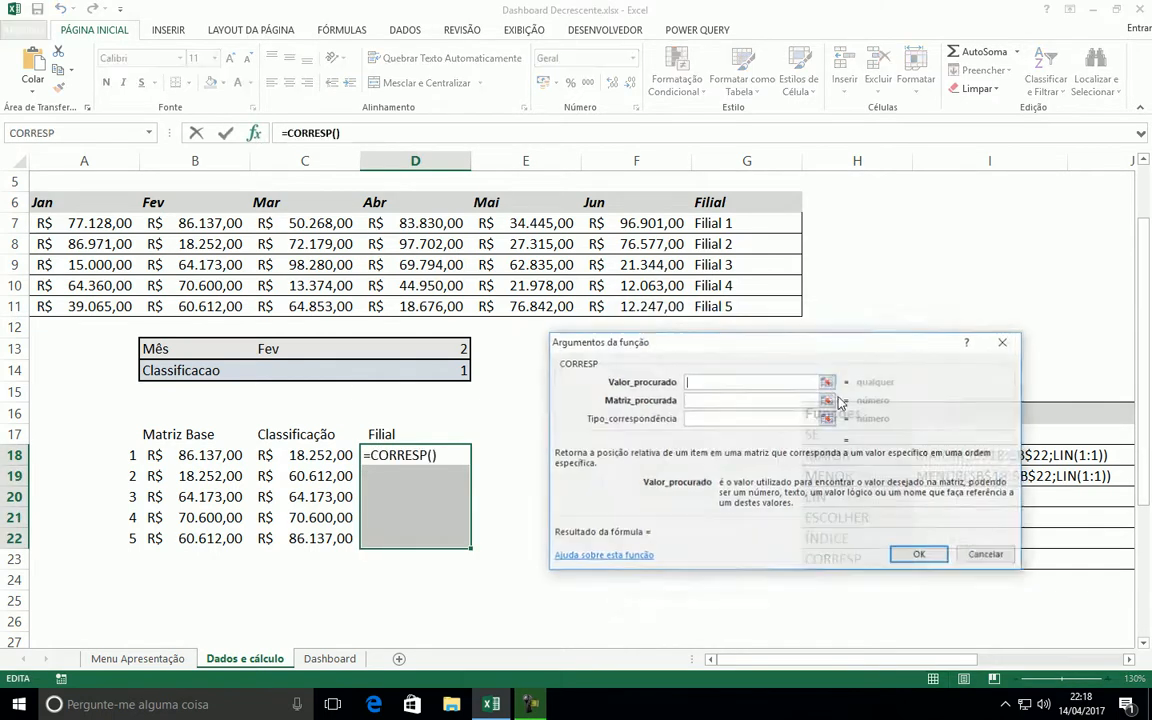
click(289, 455)
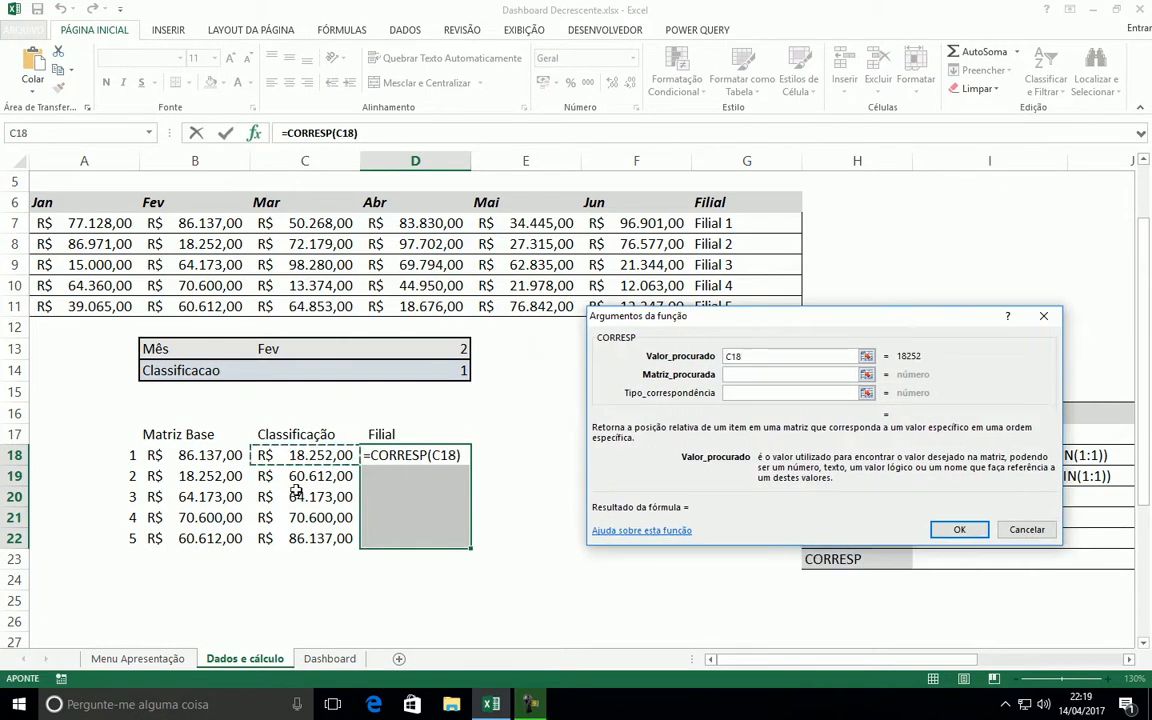
key(Tab)
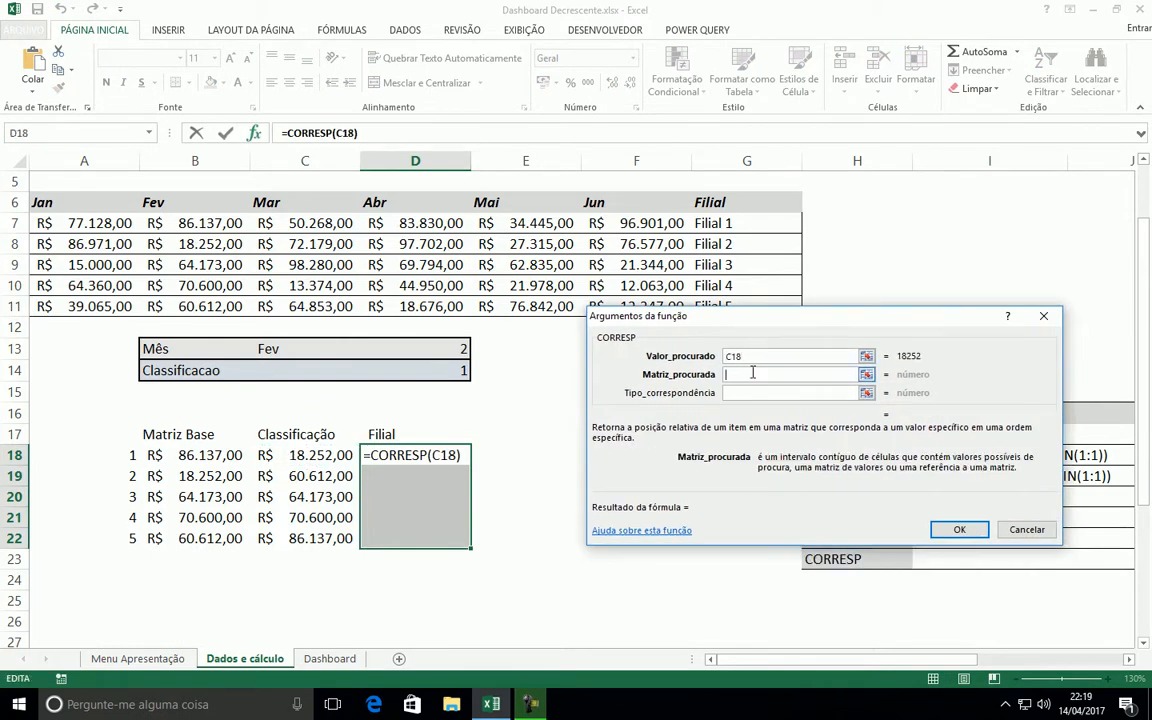
drag(192, 459, 187, 541)
key(F4)
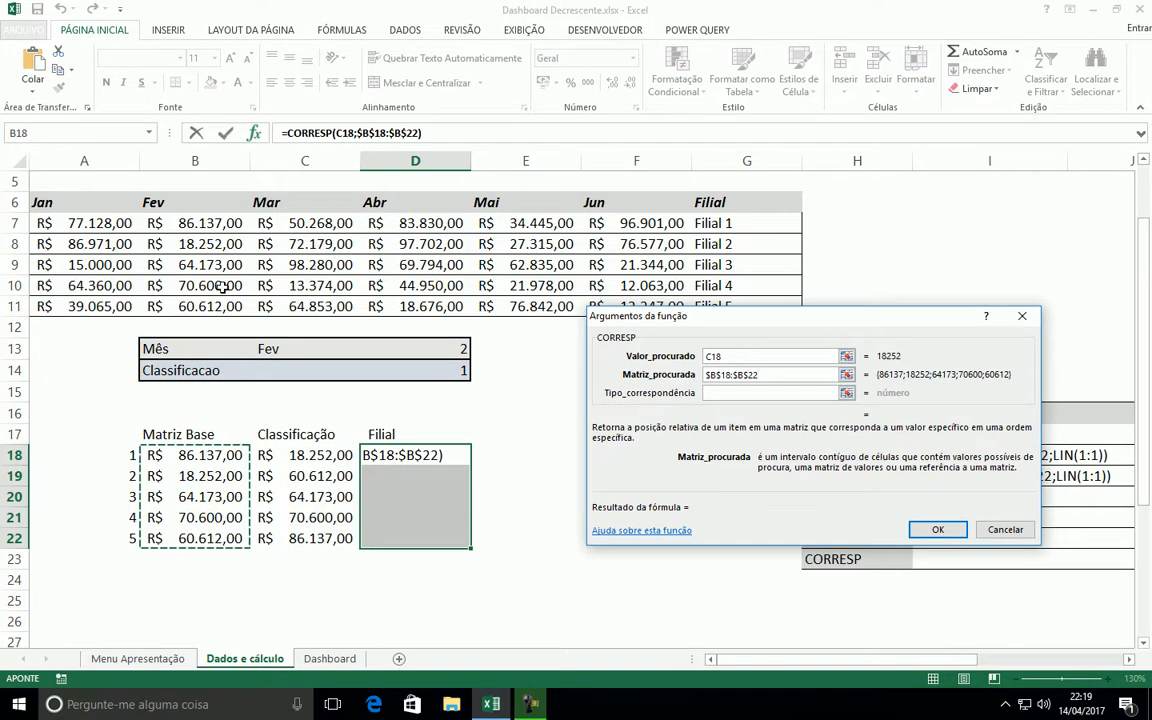
click(760, 391)
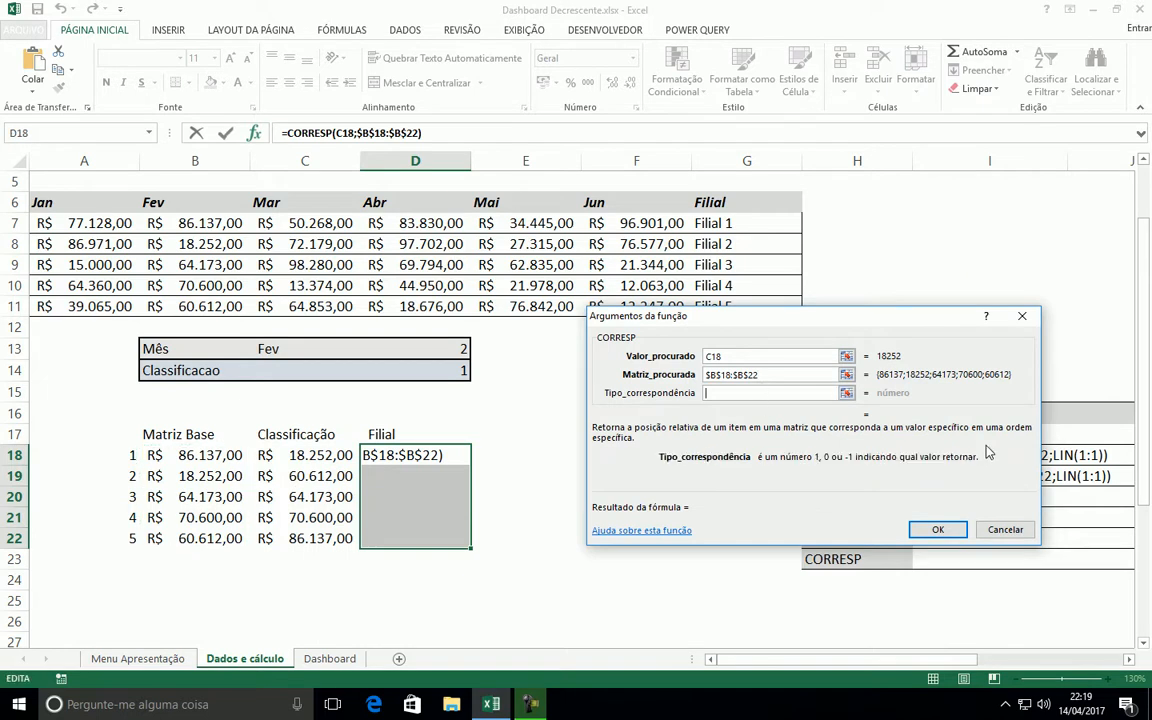
text(0)
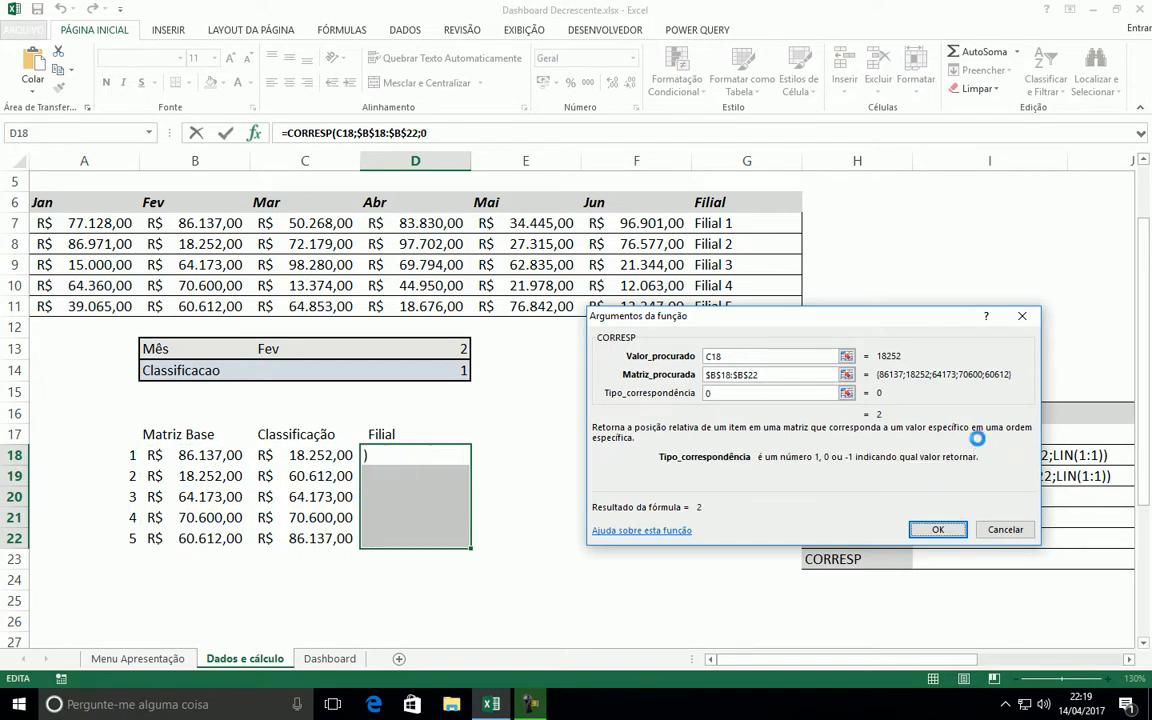
key(ctrl+Return)
Check the positions that CORRESP returns in the Filial cells D18 to D22
click(408, 463)
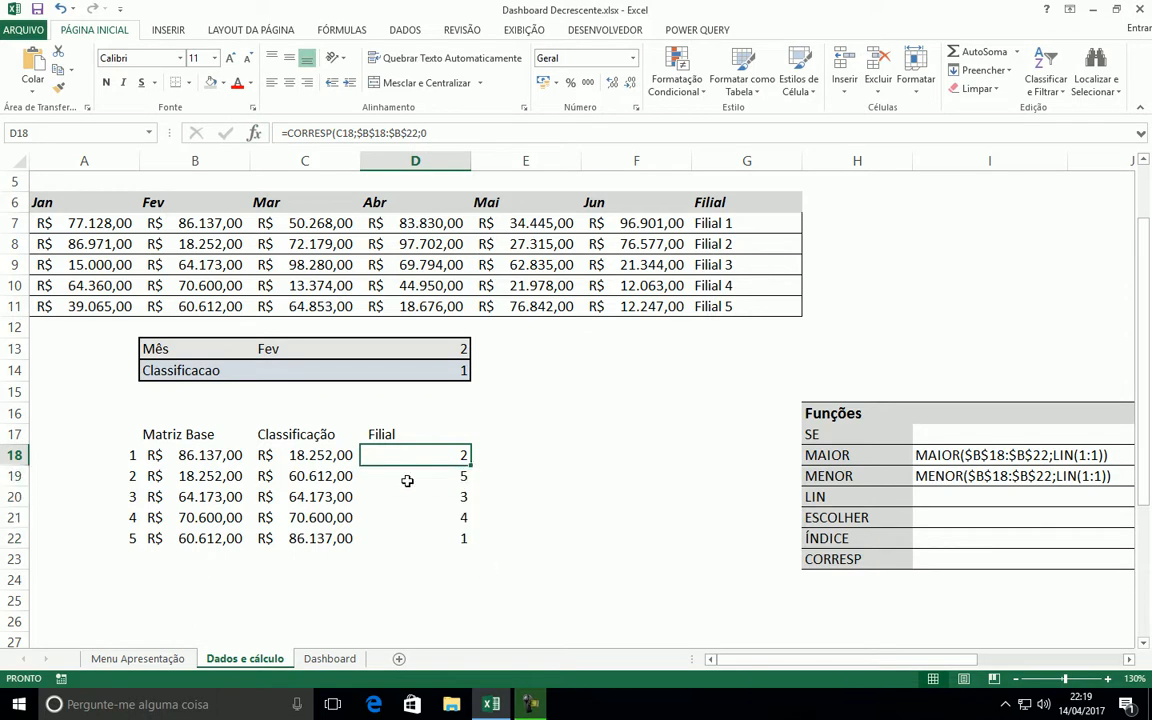
click(398, 478)
click(384, 518)
click(408, 538)
click(414, 515)
click(418, 476)
click(405, 456)
Add the missing closing parenthesis to the CORRESP formula in D18 and accept the proposed correction
click(537, 131)
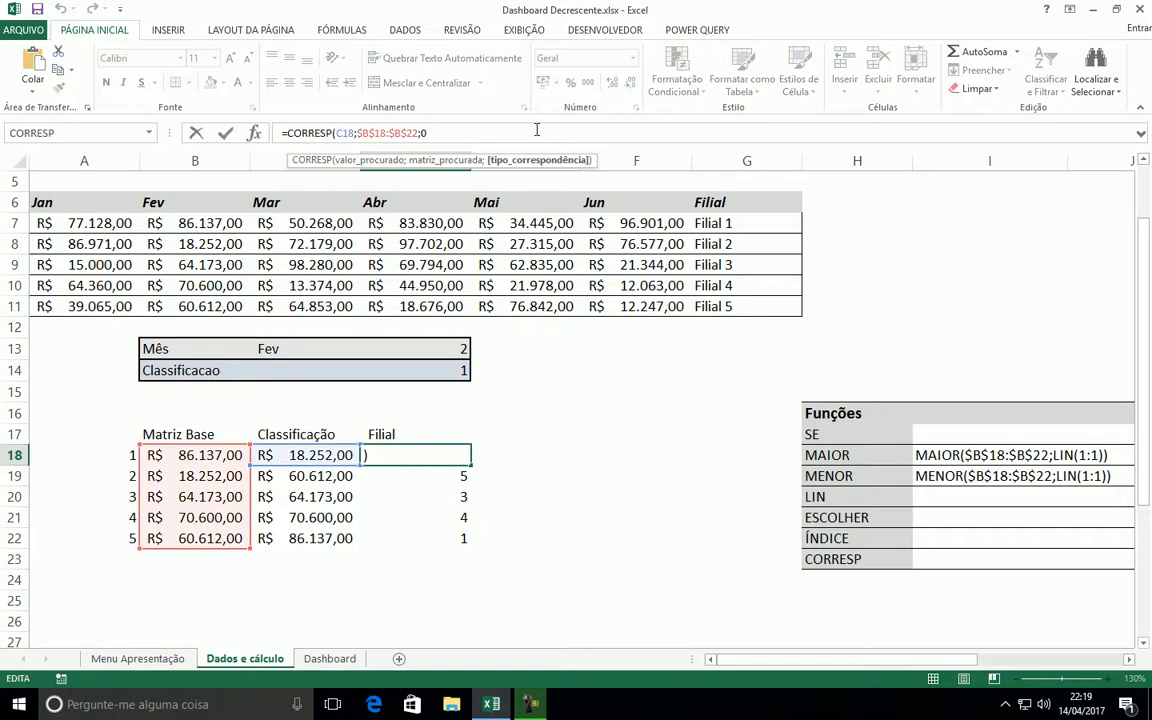
text())
key(Return)
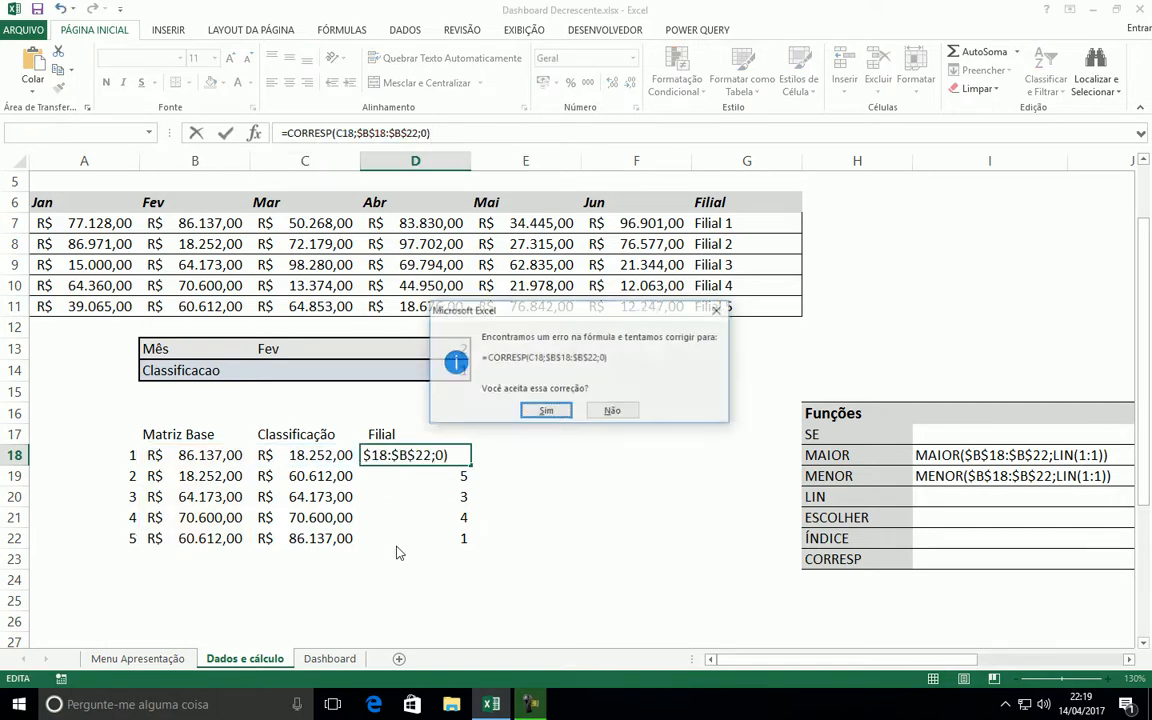
click(546, 412)
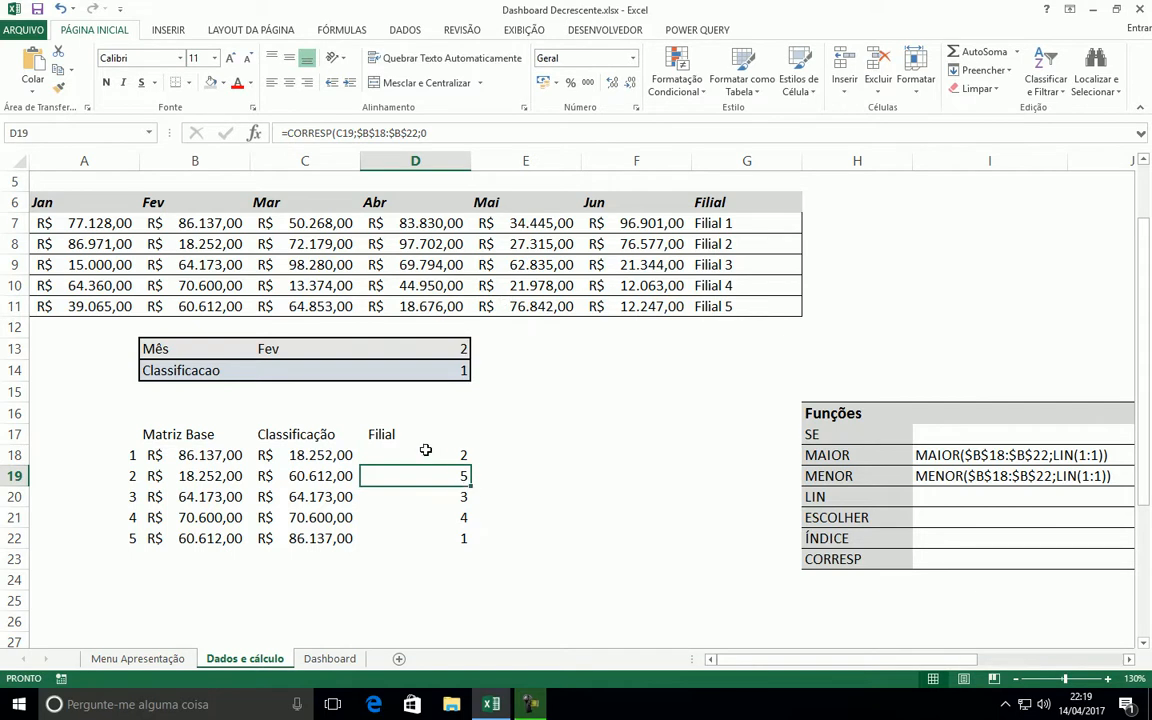
Clear the CORRESP formulas from D19:D22, keeping only the one in D18
click(417, 457)
drag(435, 481, 423, 532)
key(Delete)
click(430, 454)
drag(430, 133, 290, 133)
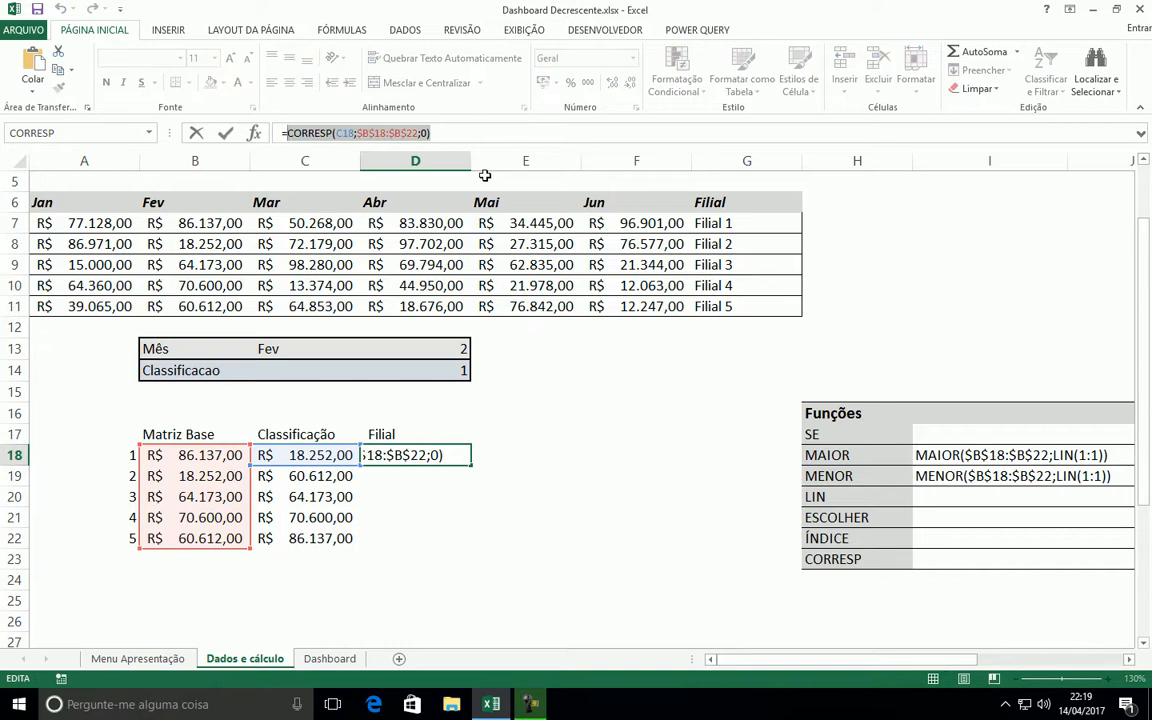
key(Escape)
key(Delete)
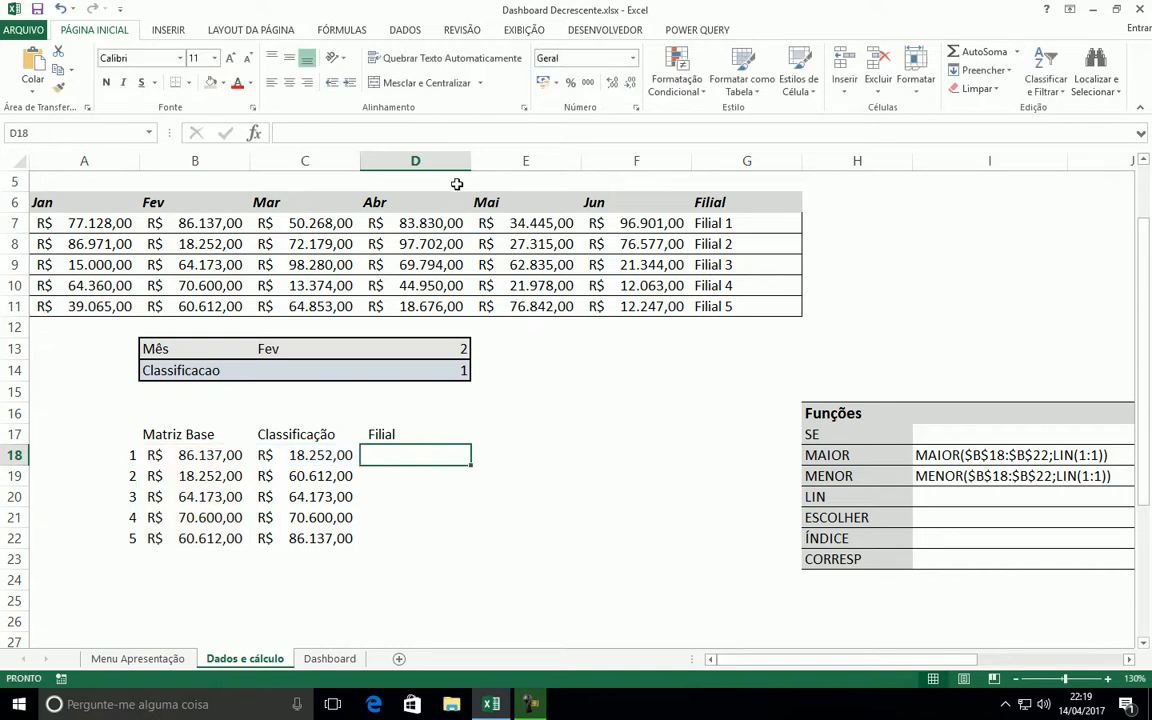
key(ctrl+z)
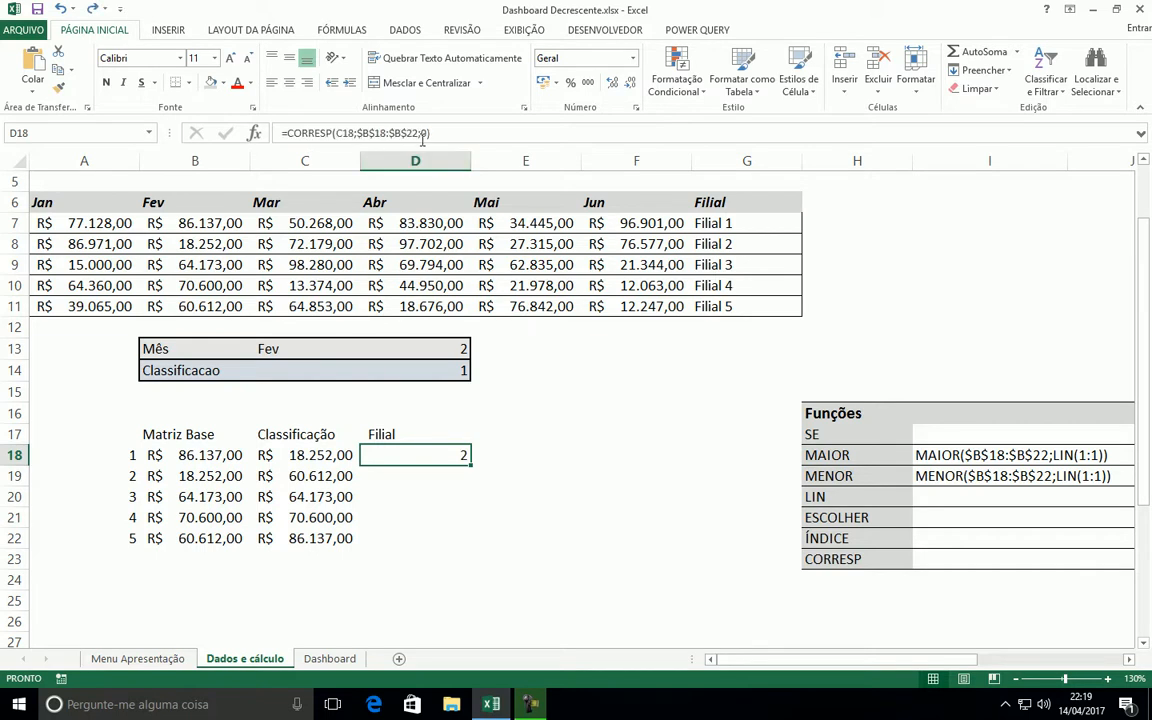
Copy the expression CORRESP(C18;$B$18:$B$22;0) from D18 without its equals sign and empty the cell
click(340, 132)
drag(314, 132, 262, 128)
key(ctrl+c)
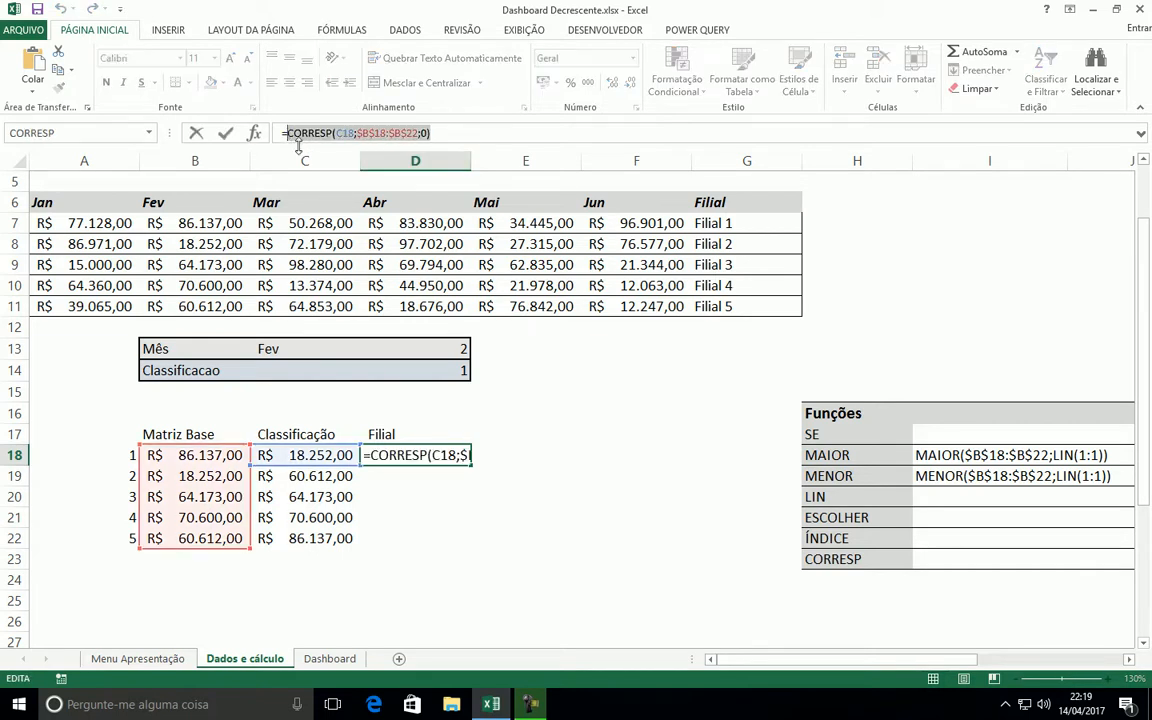
click(284, 133)
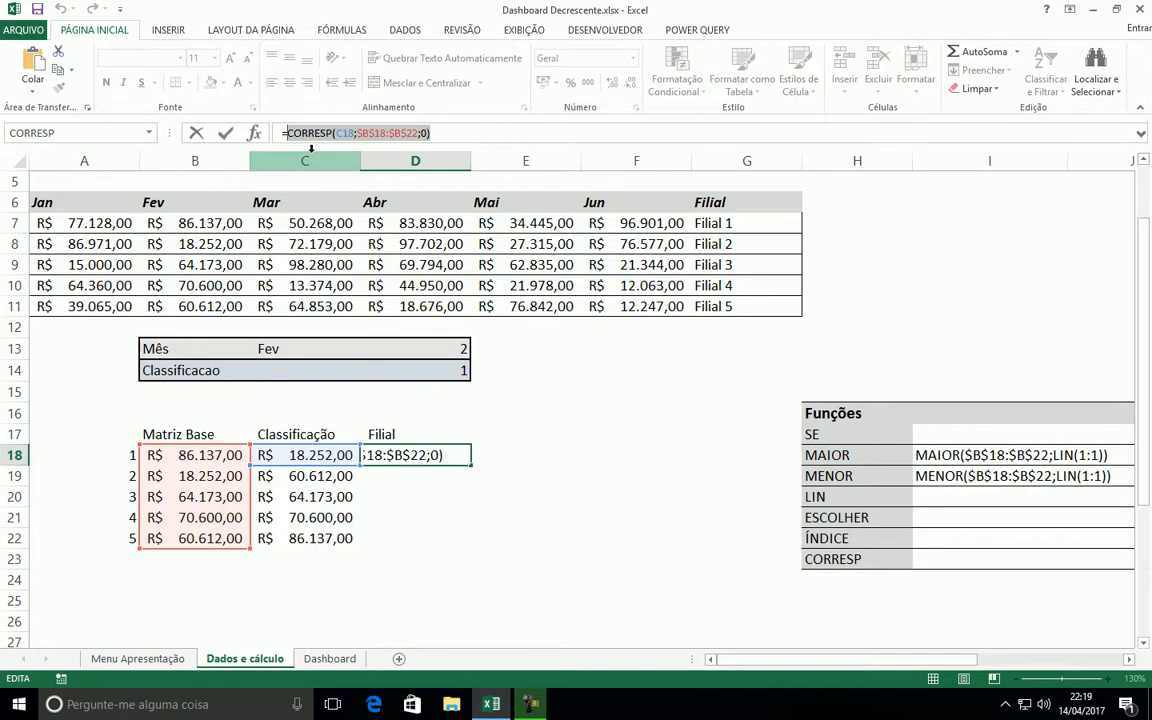
key(ctrl+Return)
key(Delete)
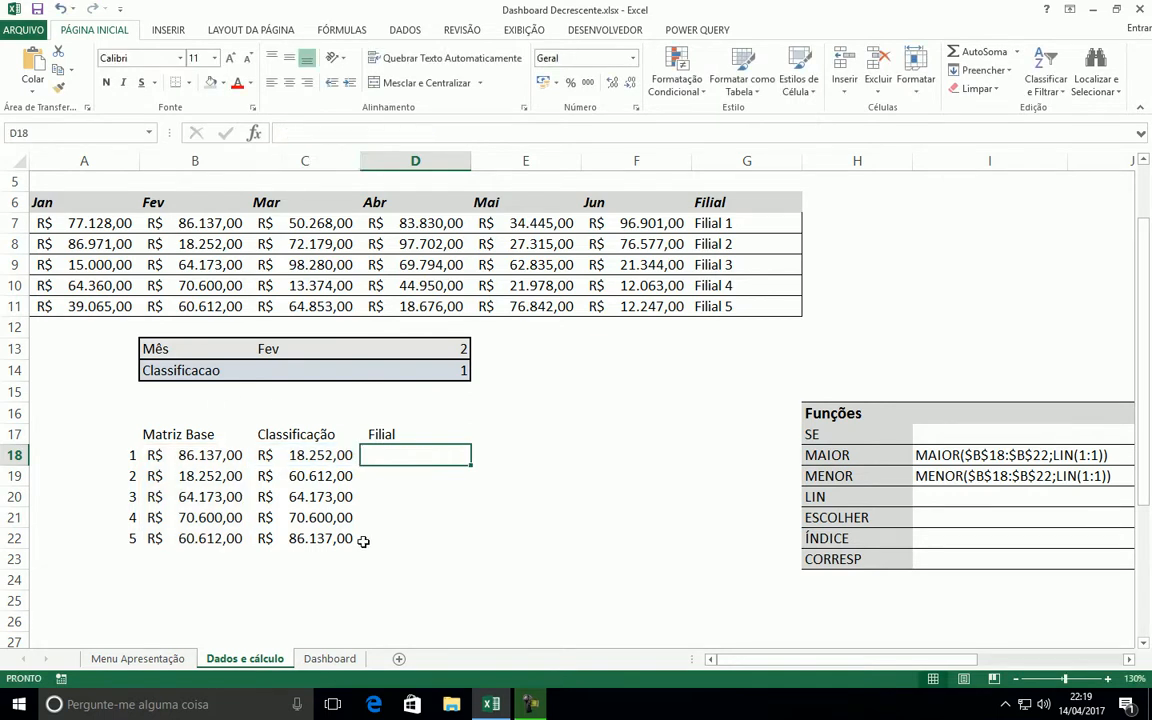
Start an ÍNDICE formula for D18:D22 with the matriz;núm_linha;núm_coluna argument list and $A$7:$G$11 as Matriz
shift+click(401, 540)
click(254, 133)
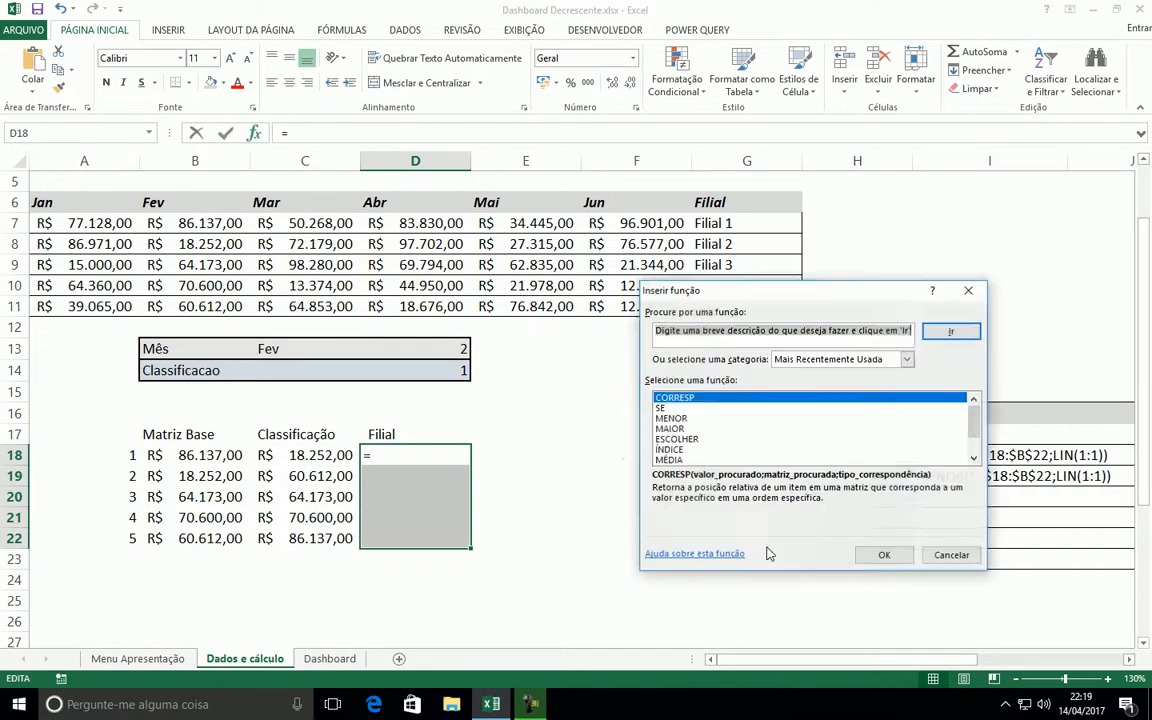
click(687, 451)
click(881, 552)
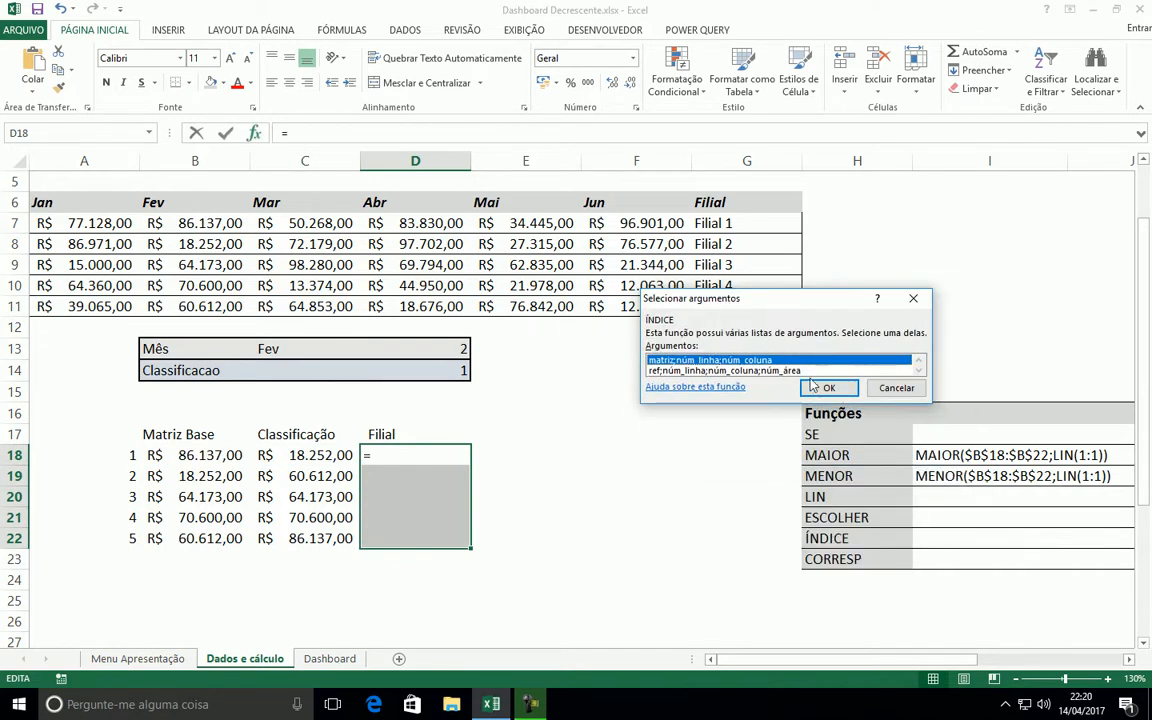
click(828, 389)
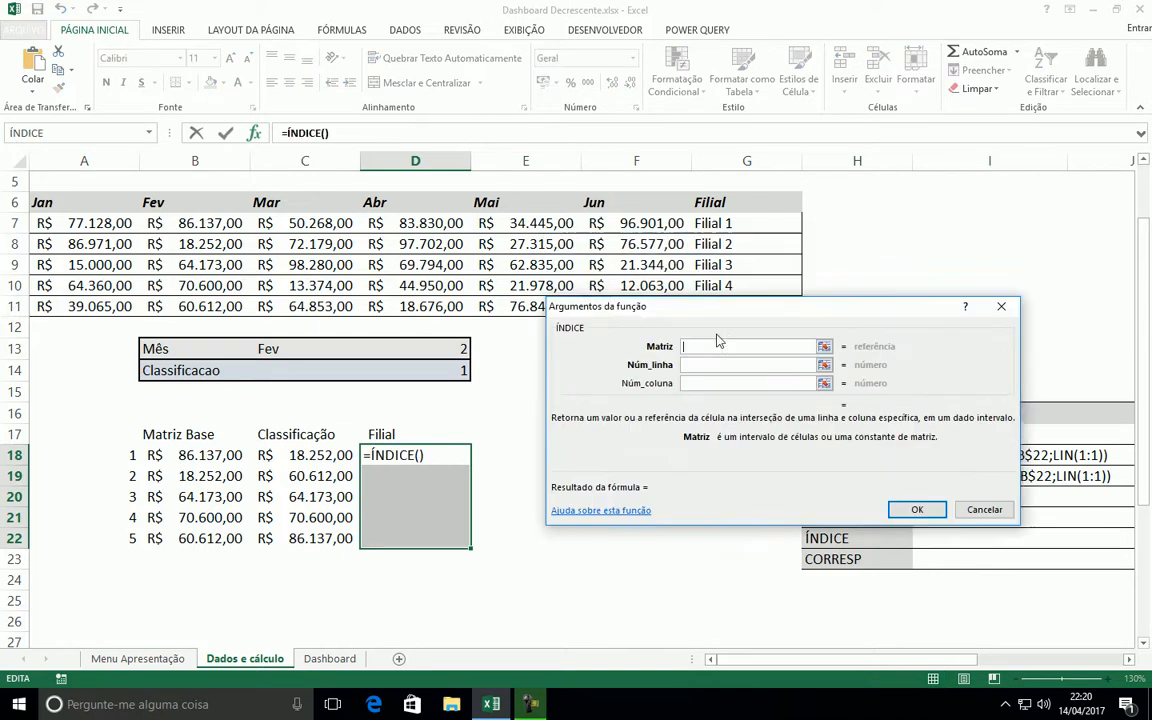
drag(40, 222, 727, 306)
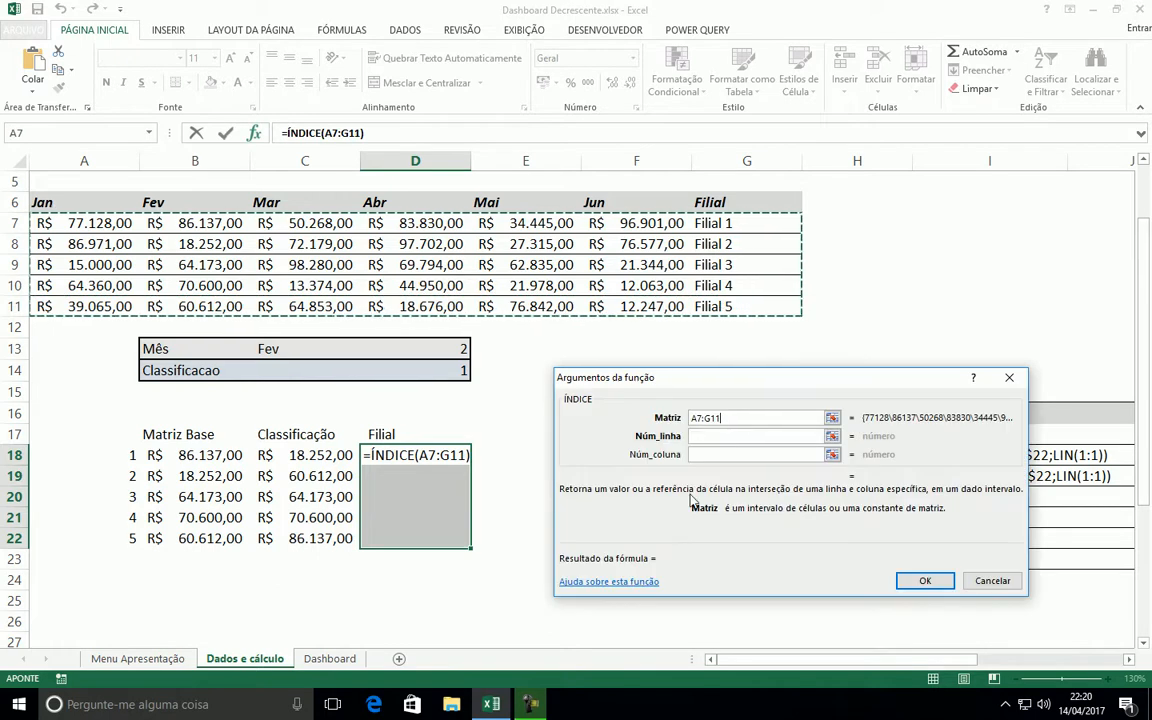
key(F4)
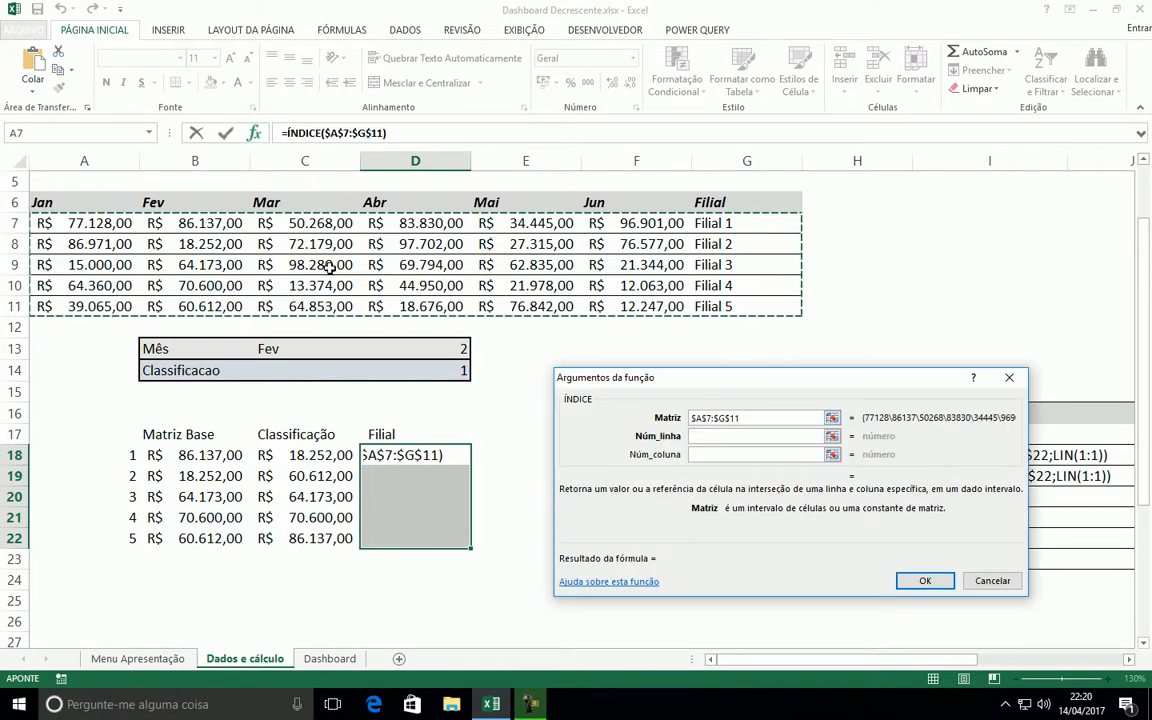
Paste CORRESP(C18;$B$18:$B$22;0) as the Núm_linha argument of ÍNDICE and continue to Núm_coluna
click(713, 437)
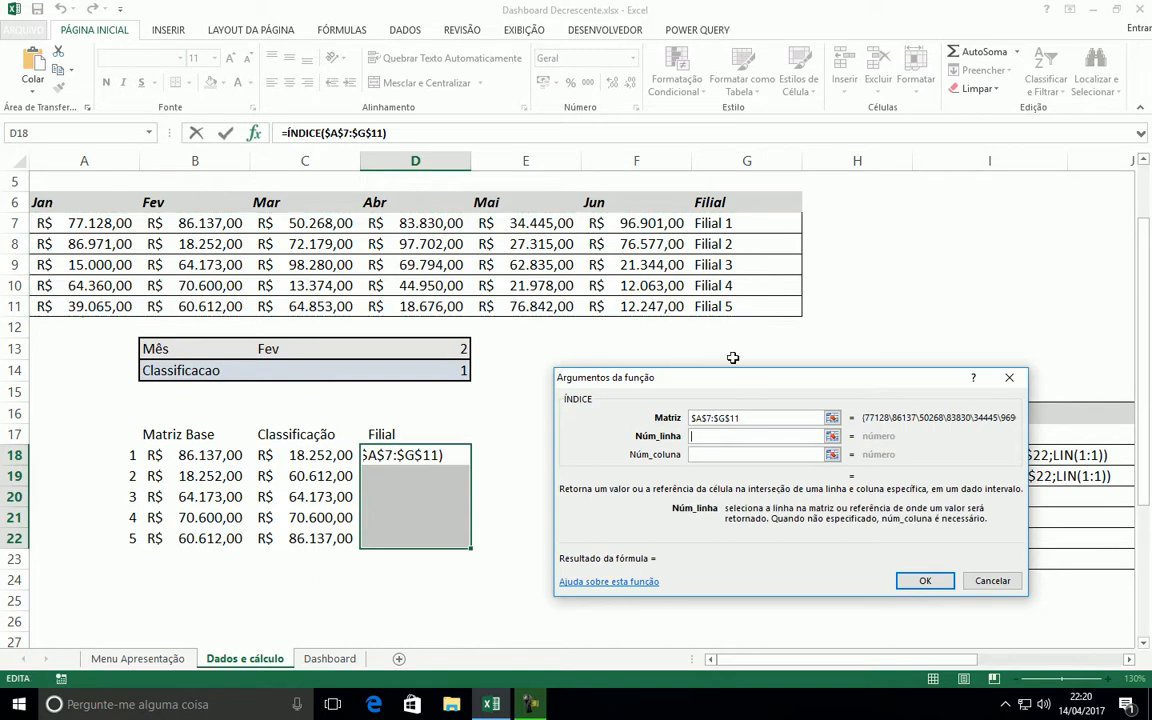
drag(717, 380, 705, 381)
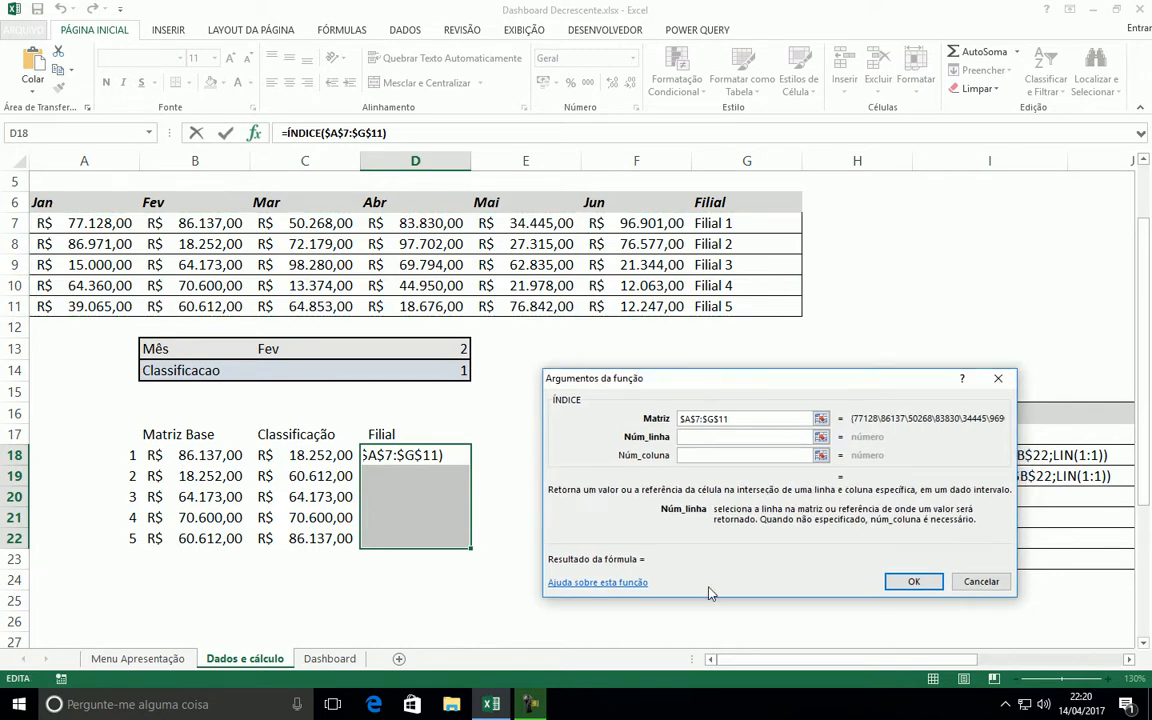
key(Tab)
key(ctrl+v)
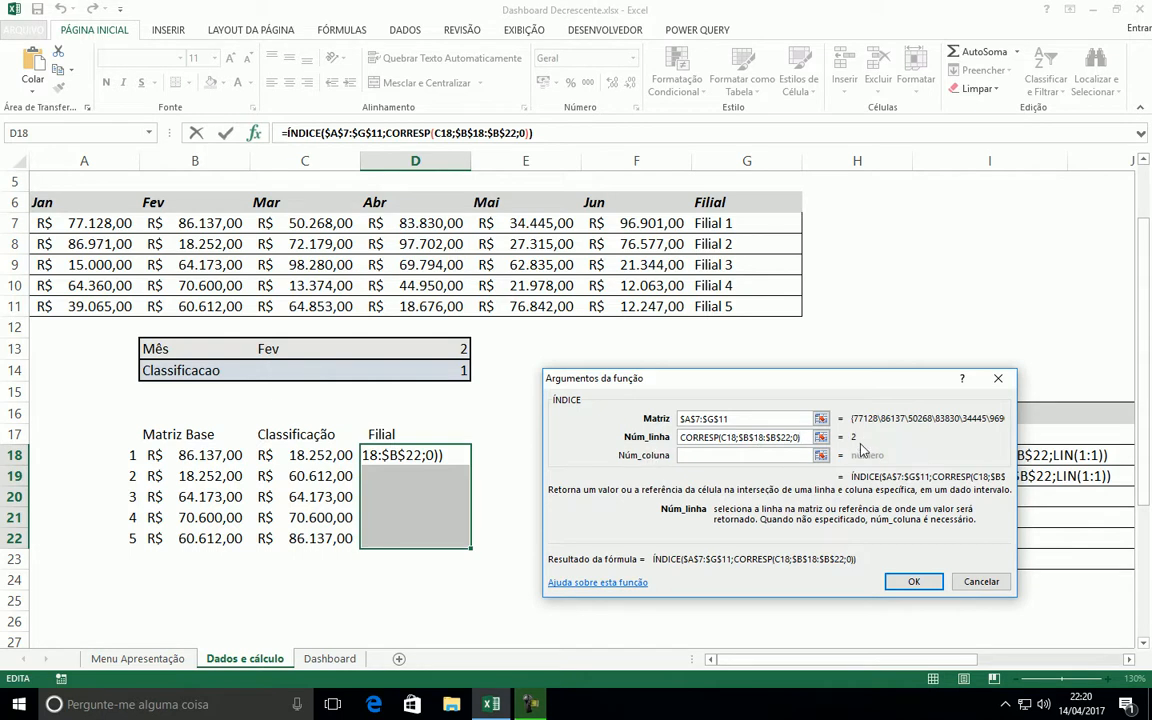
key(Tab)
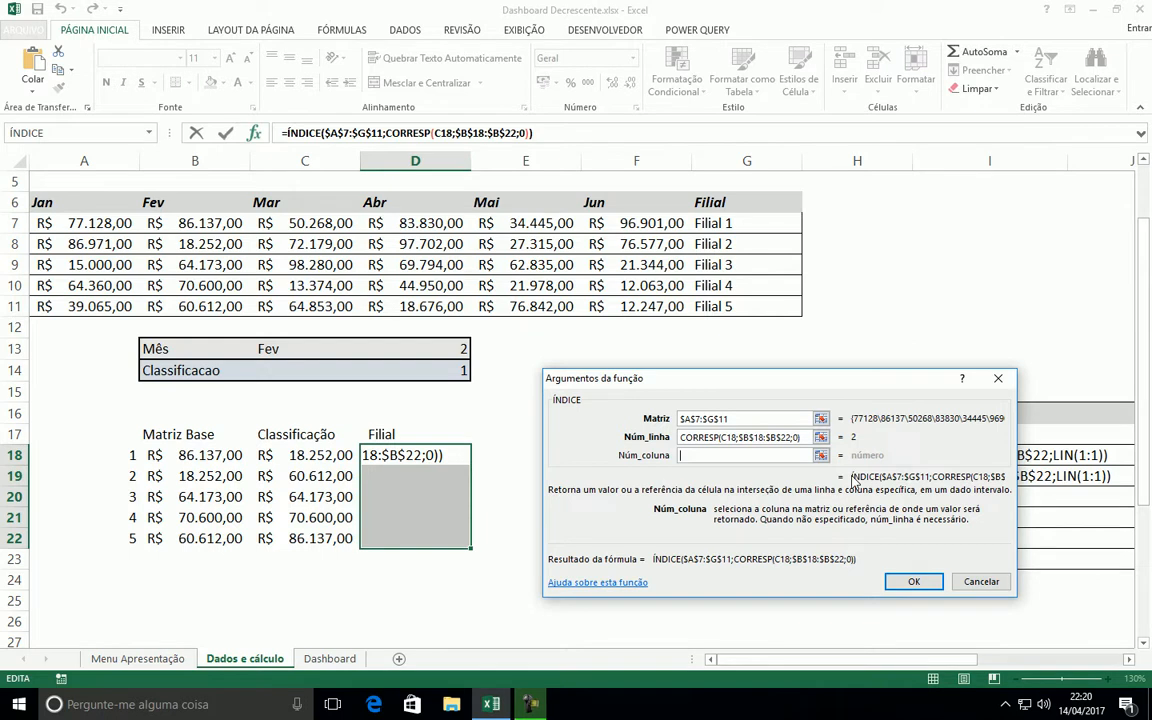
Set Núm_coluna to 7, enter the ÍNDICE formula across D18:D22 and check the resulting Filial cells
text(7)
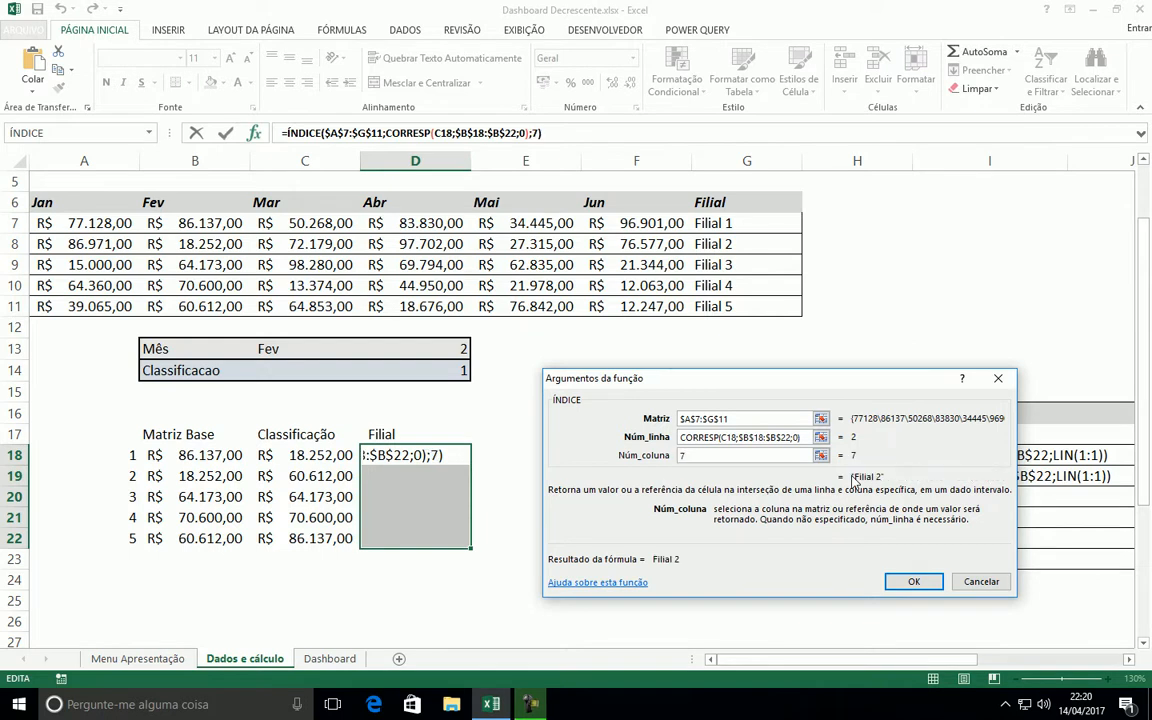
key(ctrl+Return)
click(422, 502)
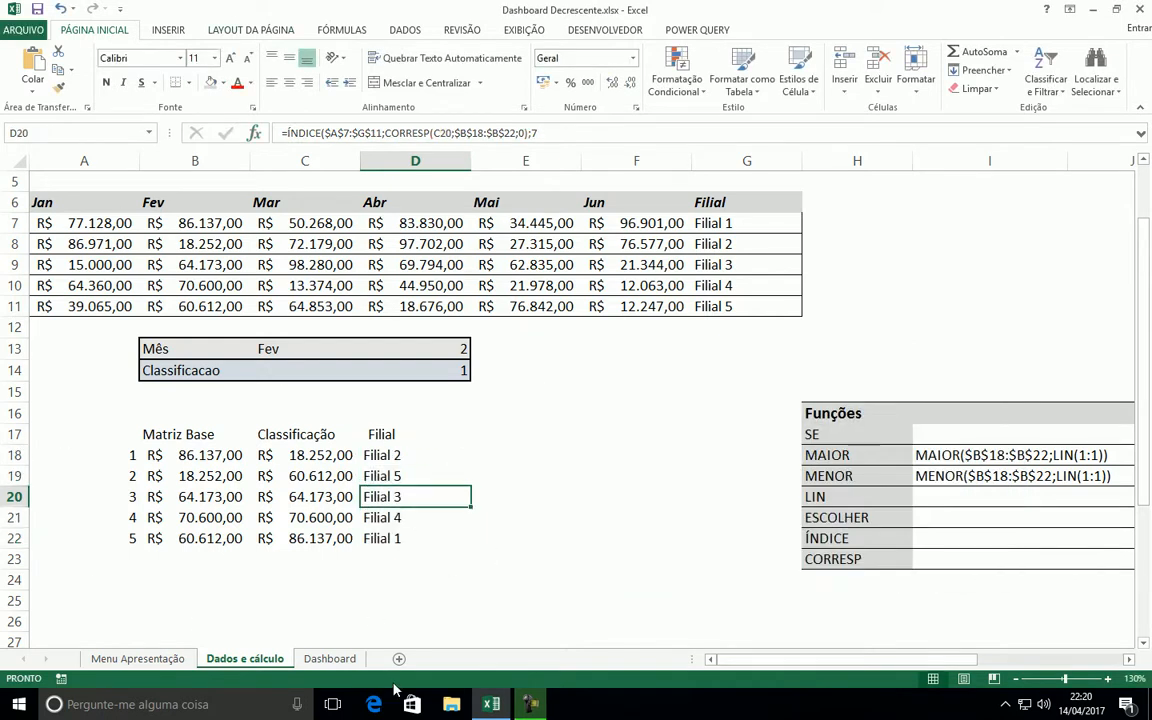
click(391, 461)
click(392, 496)
click(392, 518)
click(391, 537)
click(320, 460)
Change the Mês selection in C13 to Jan
click(445, 370)
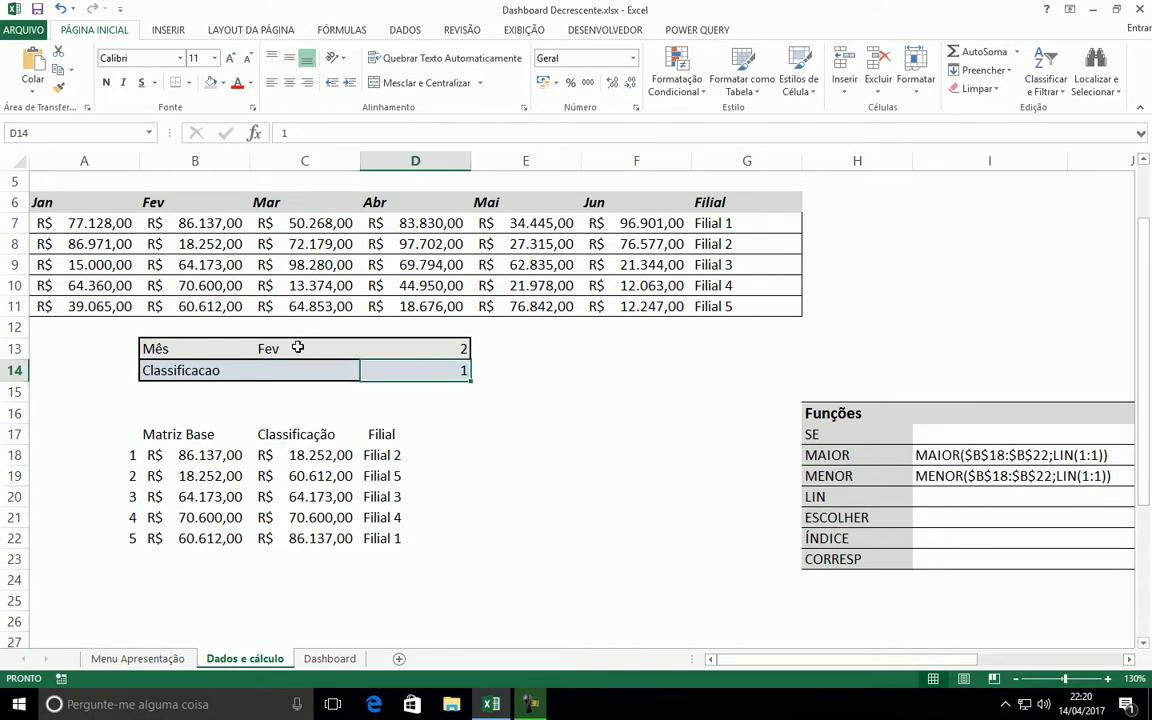
click(303, 346)
click(367, 349)
click(241, 369)
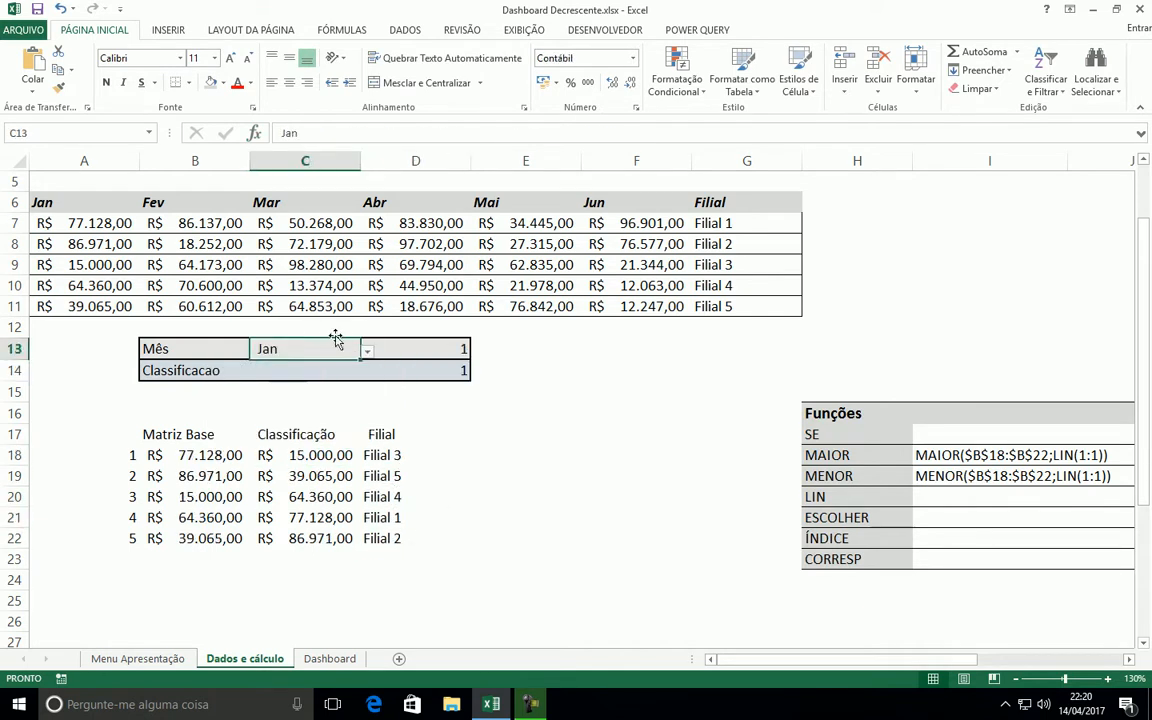
click(401, 357)
click(268, 351)
Compare the first and last ranked Classificação values and their Filial with the Jan column of the source table
click(289, 457)
click(282, 538)
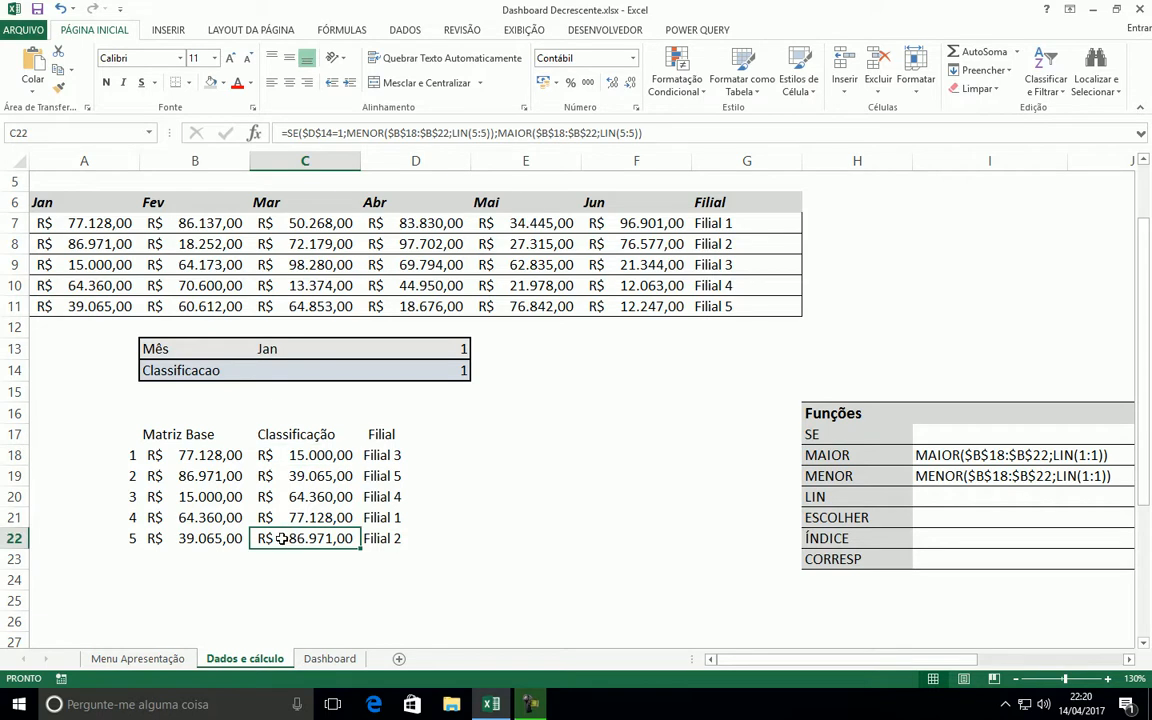
click(292, 457)
key(Right)
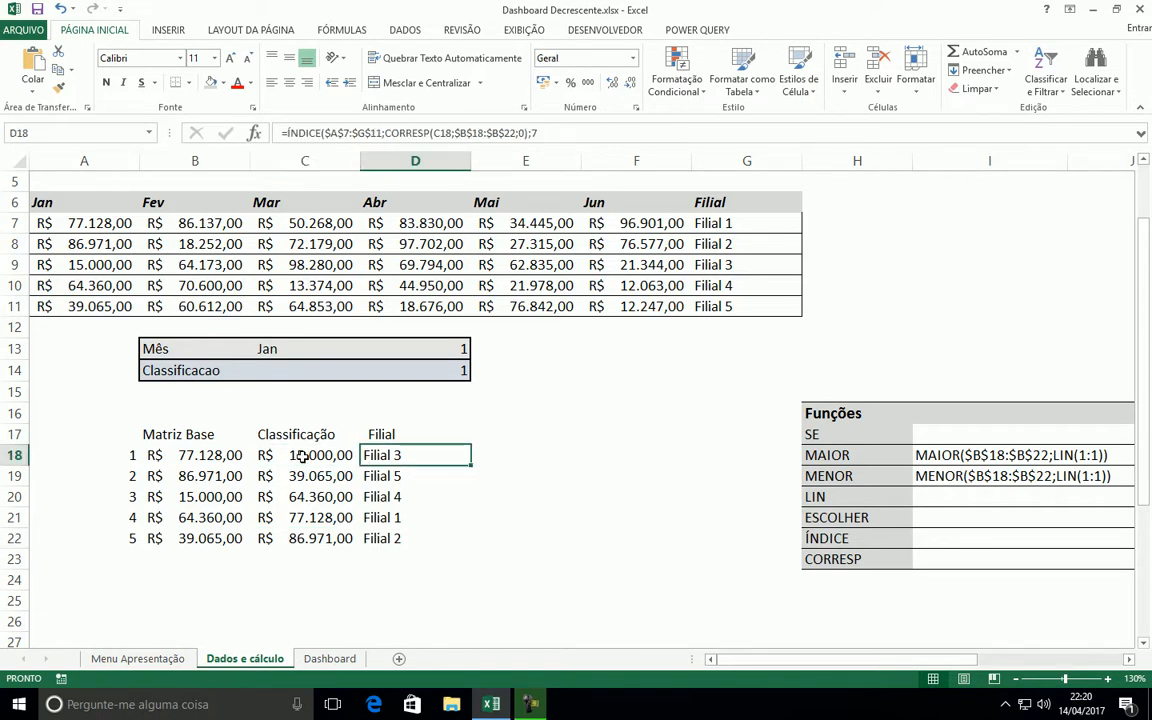
click(82, 265)
click(750, 265)
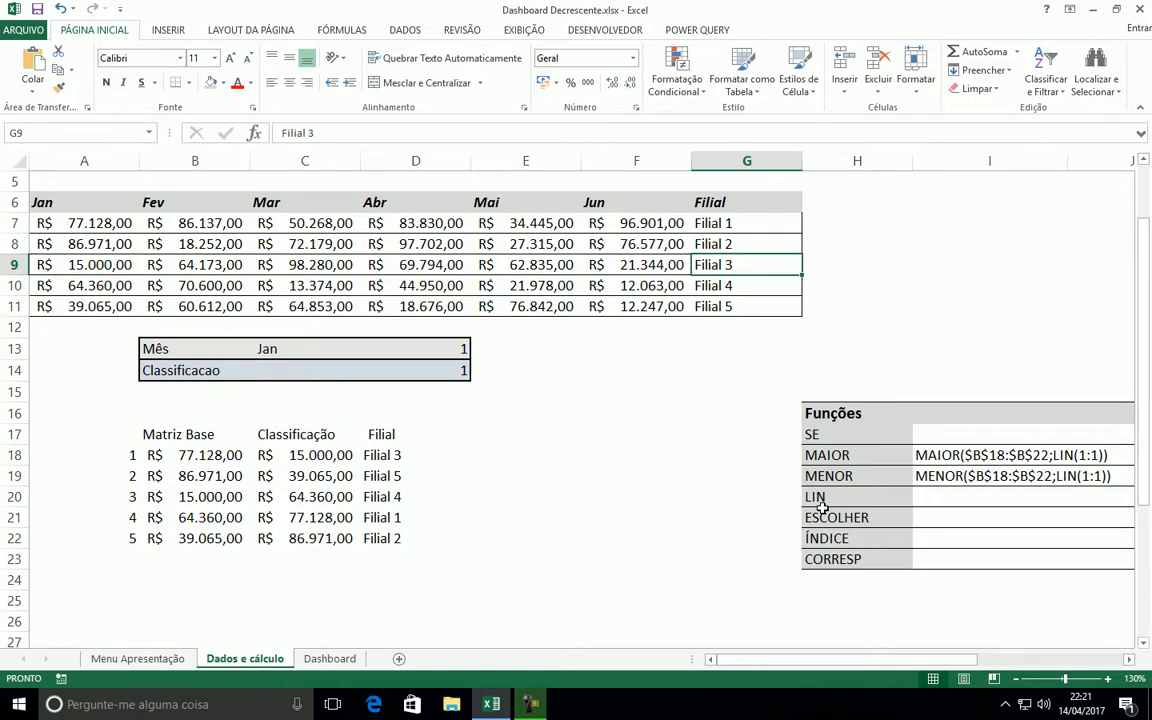
click(296, 538)
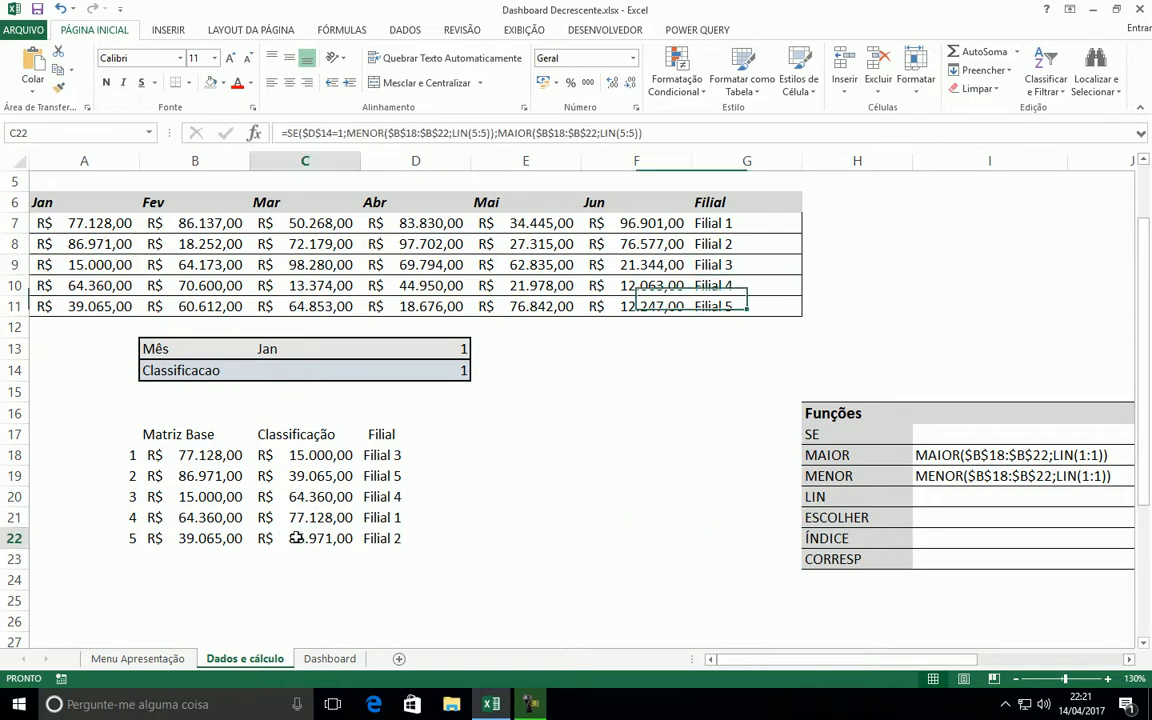
click(385, 538)
click(118, 244)
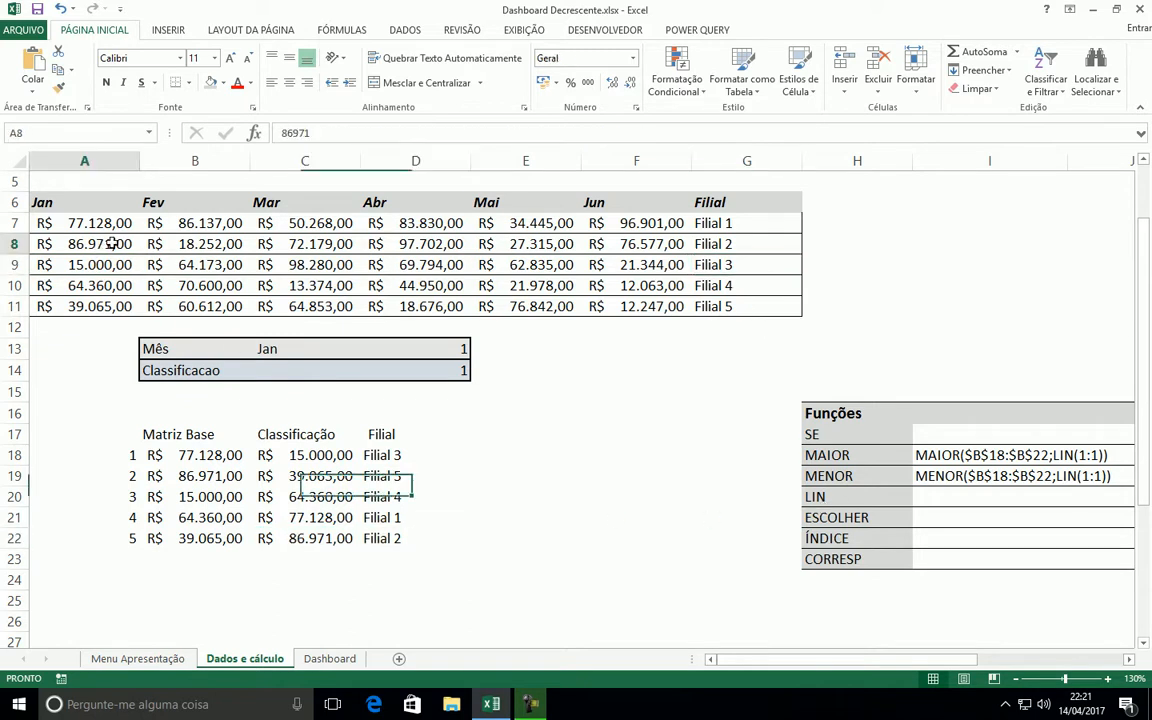
click(742, 241)
Set Classificacao in D14 to 2 and check the first three ranked values against their Filial
click(450, 370)
text(2)
key(Return)
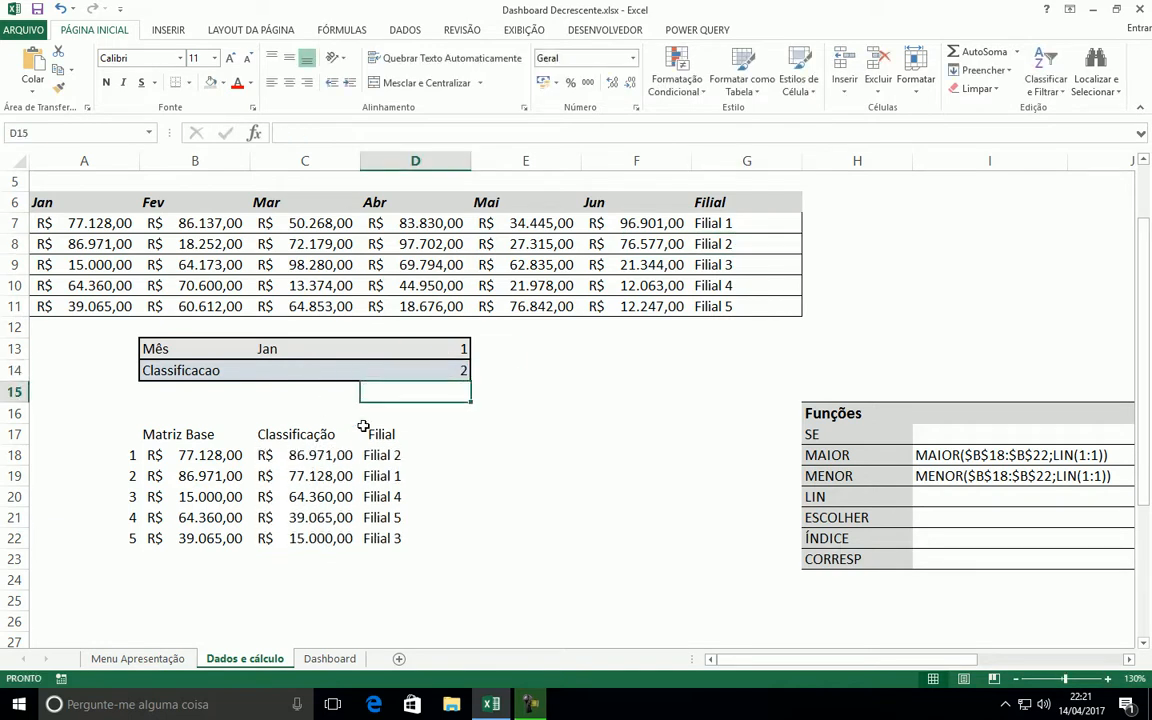
click(298, 459)
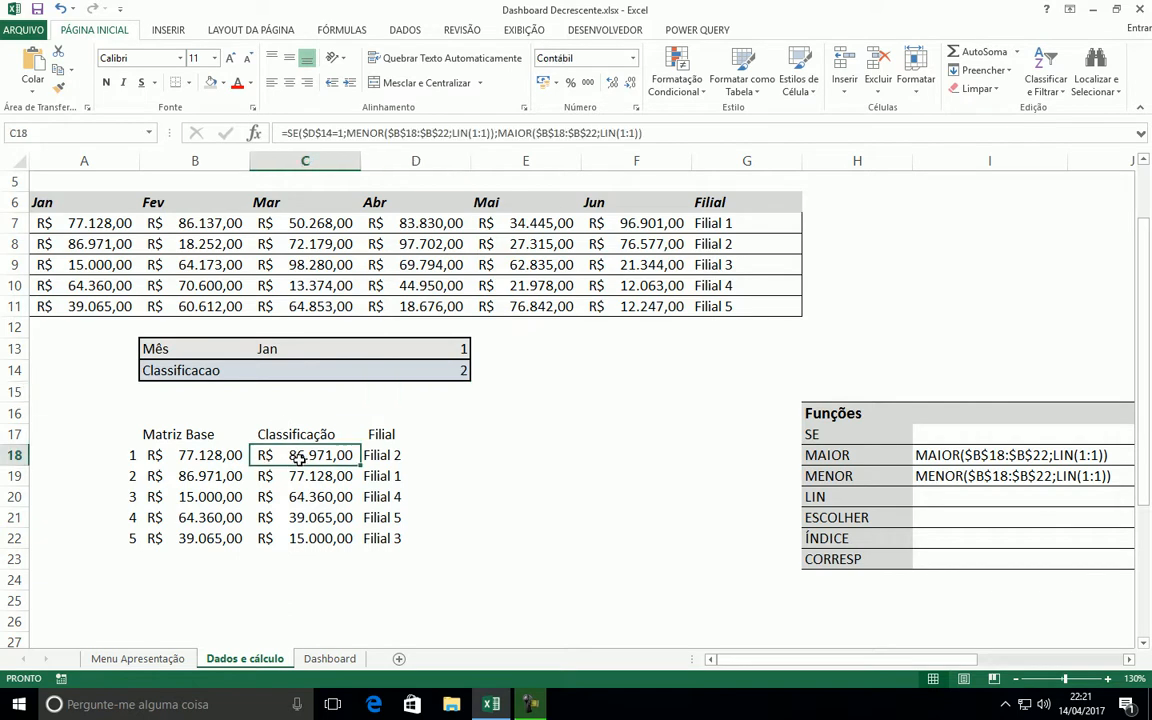
click(387, 460)
click(316, 480)
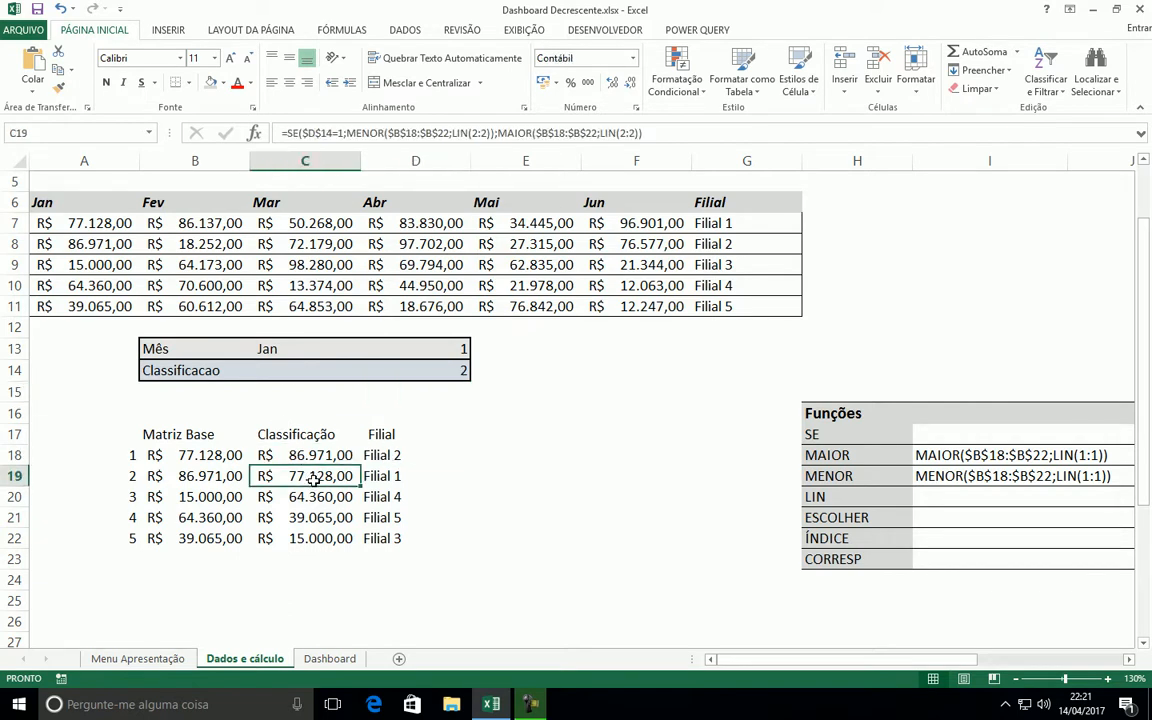
click(392, 478)
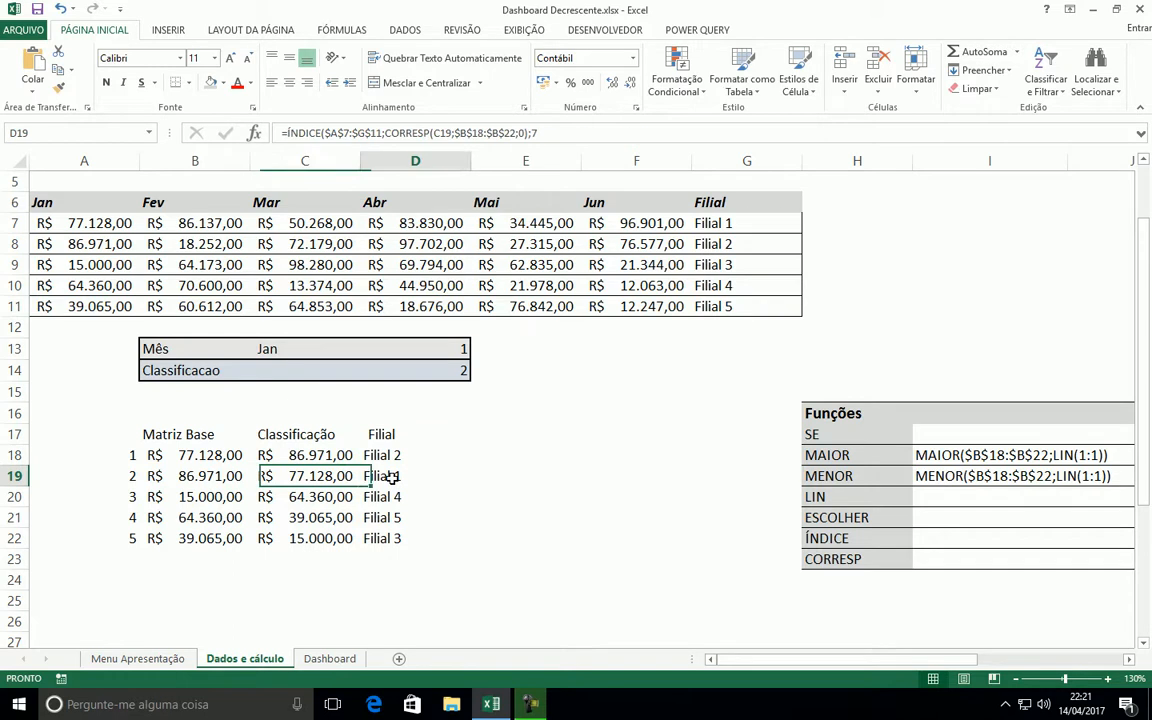
click(296, 497)
click(380, 497)
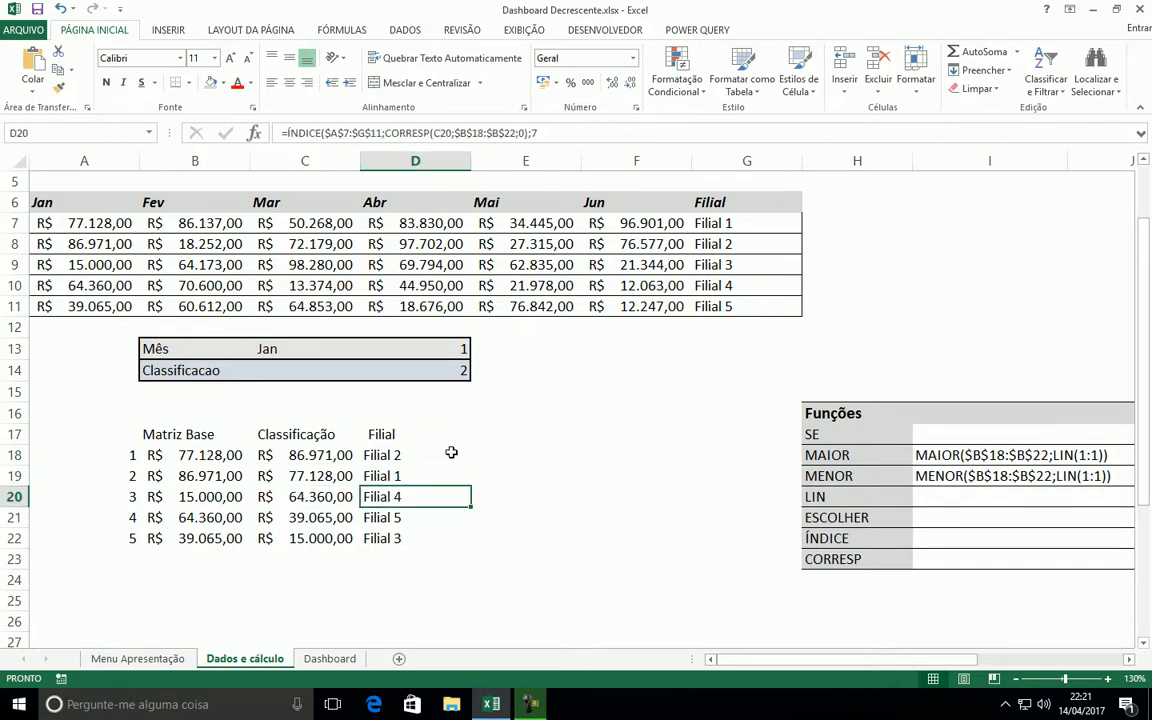
Review the Funções list in H17:H23 and the calculation table in B17:D22
click(520, 452)
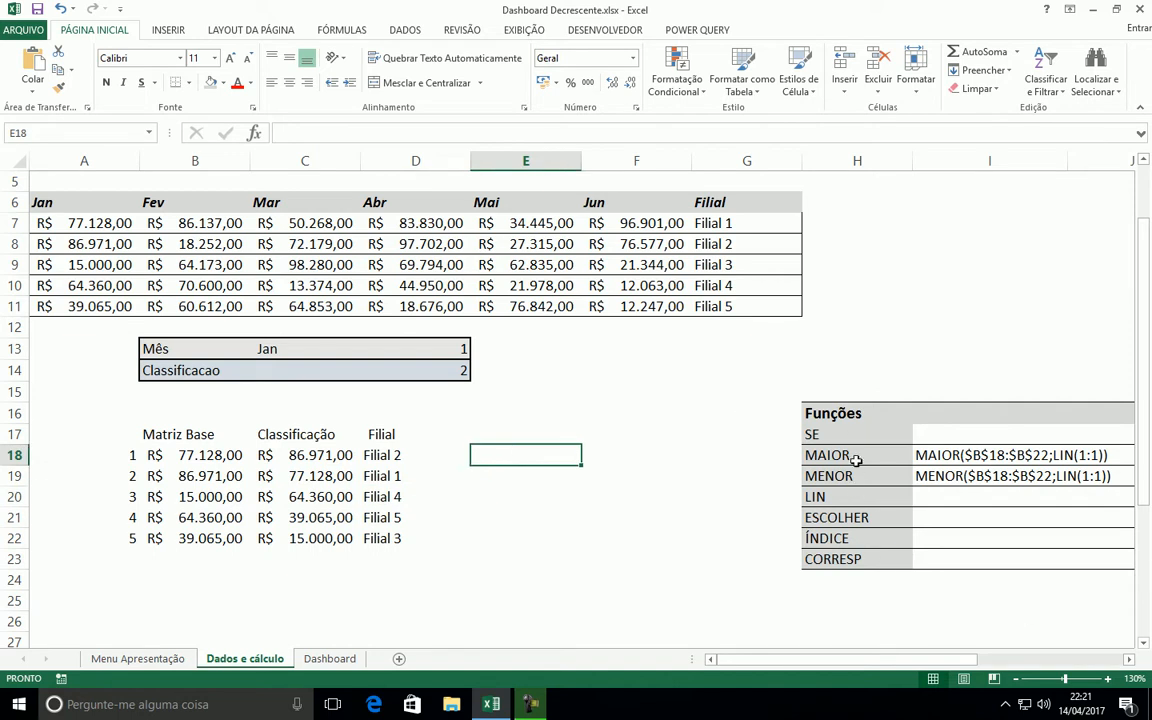
drag(857, 443, 860, 567)
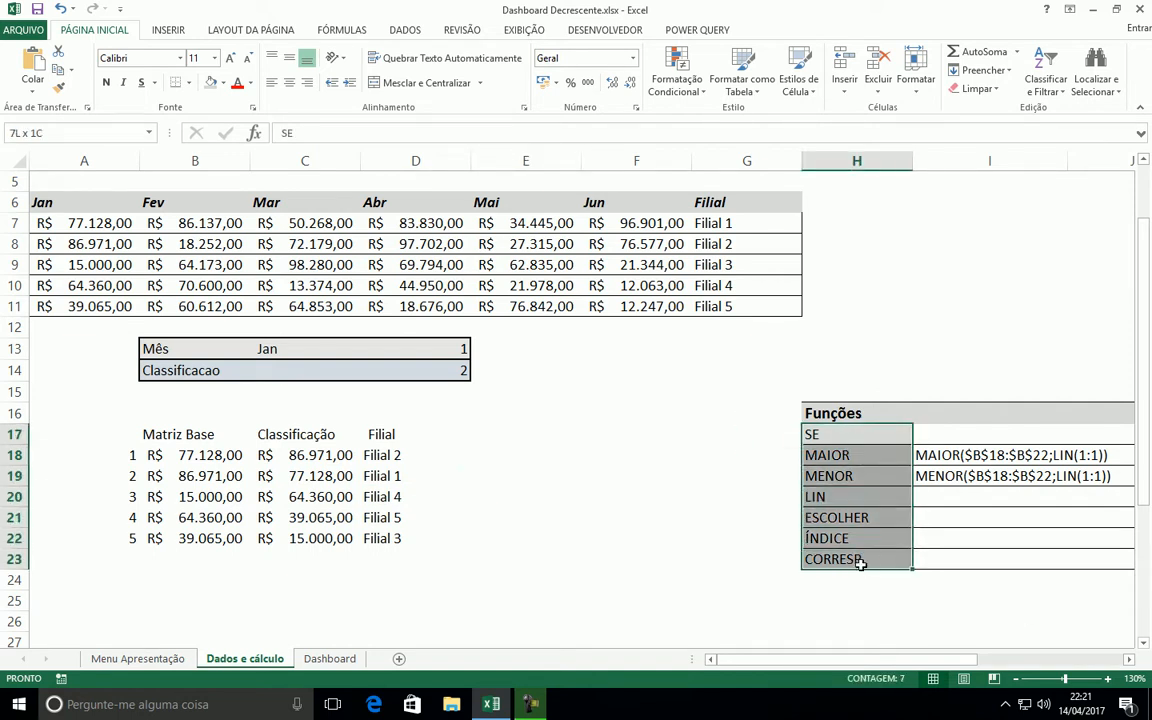
click(504, 451)
scroll(435, 437, down, 1)
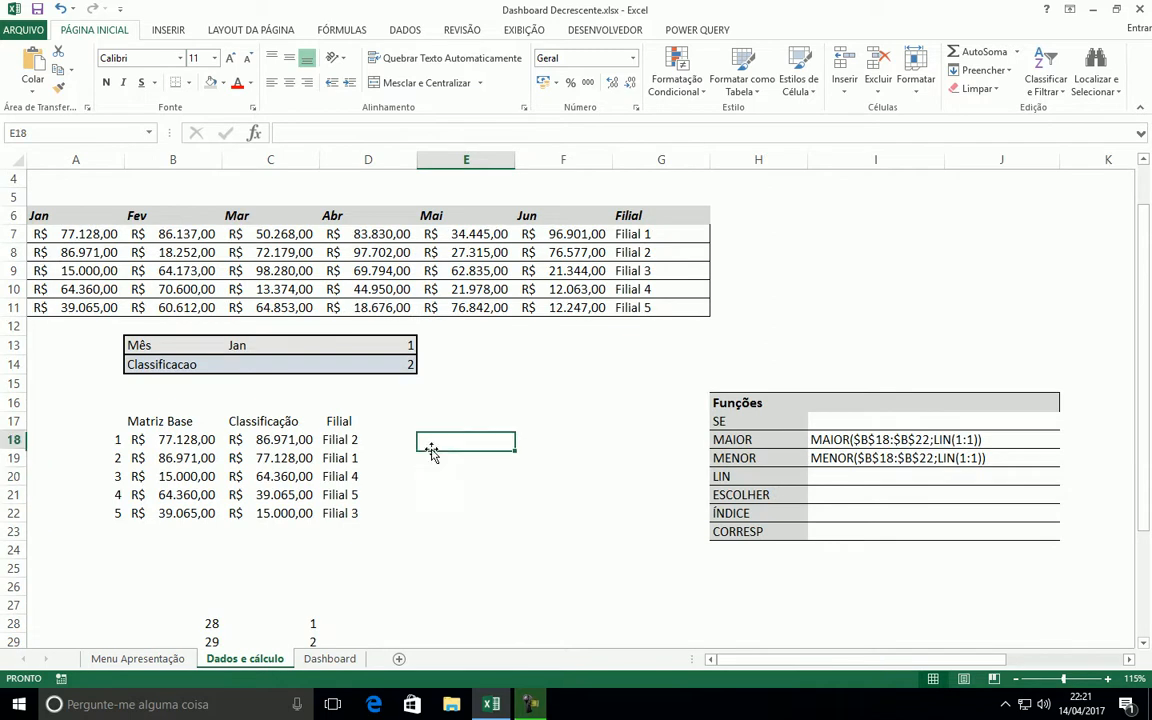
drag(162, 424, 329, 516)
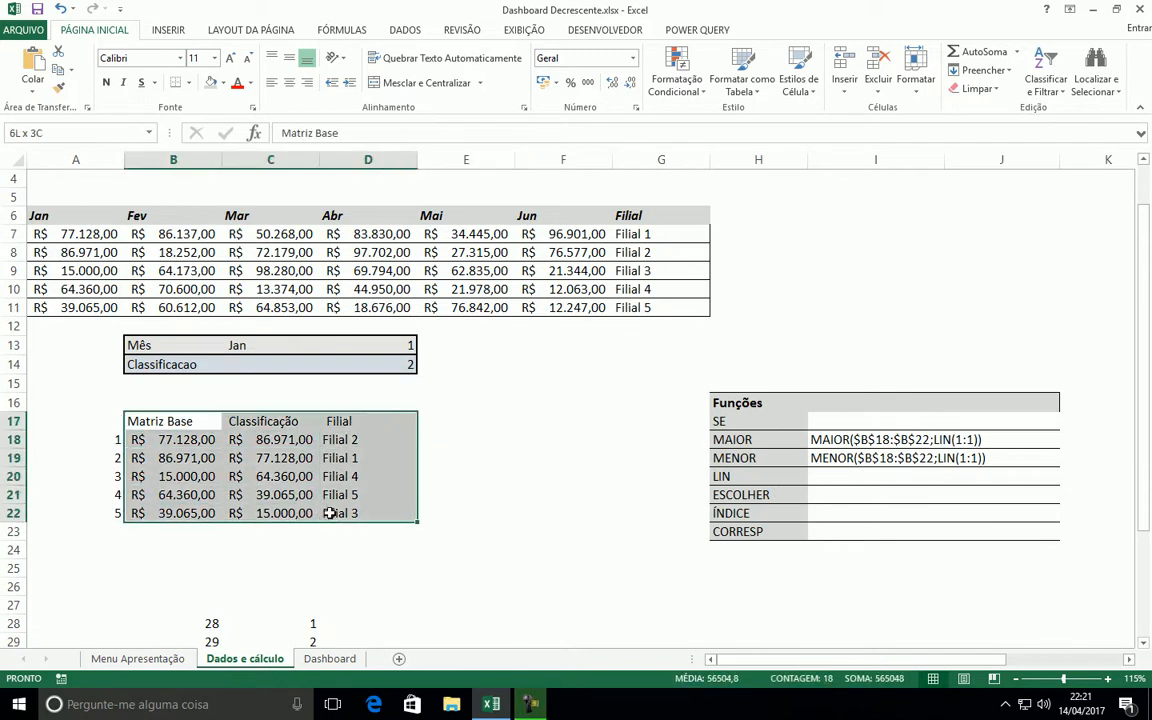
click(478, 488)
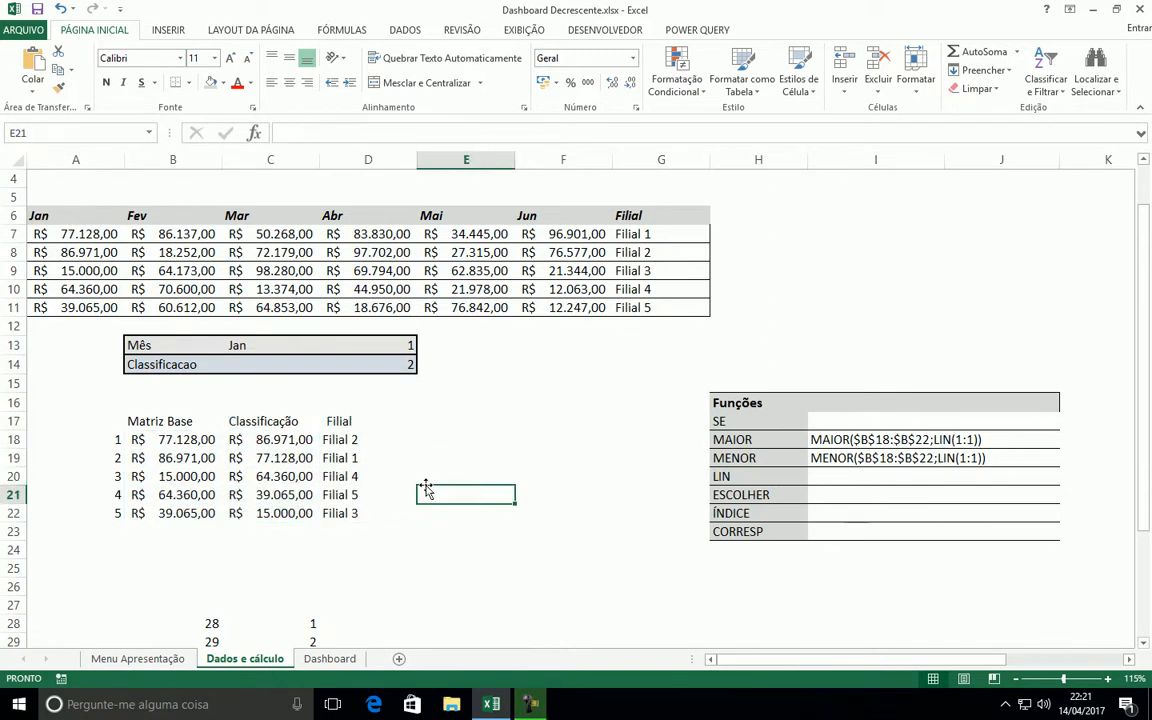
Change the Mês selection in C13 to Abr and check the Matriz Base and Classificação columns
click(248, 341)
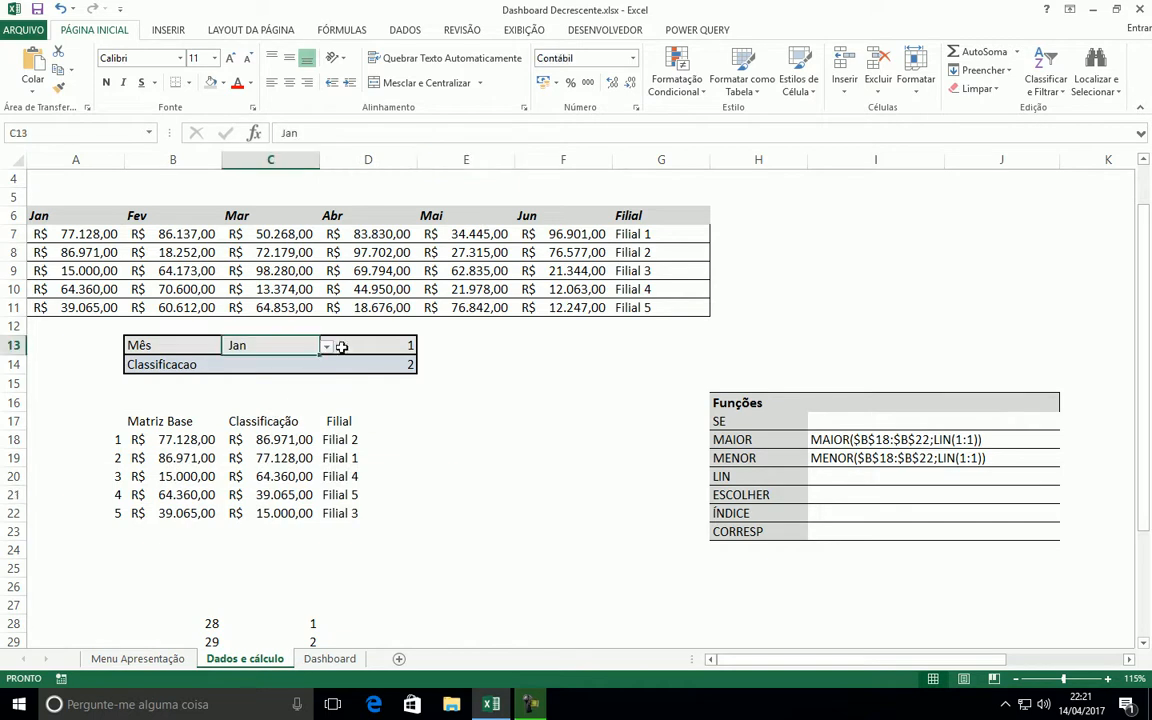
click(326, 345)
click(205, 398)
drag(174, 437, 175, 509)
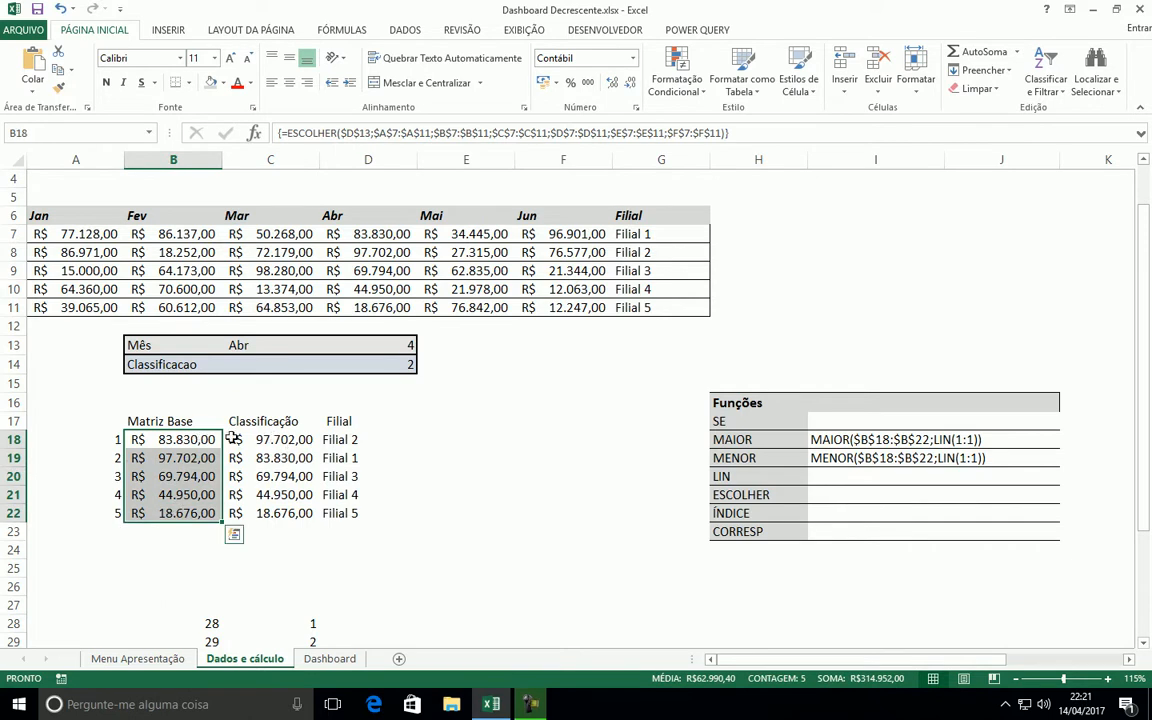
drag(268, 440, 268, 512)
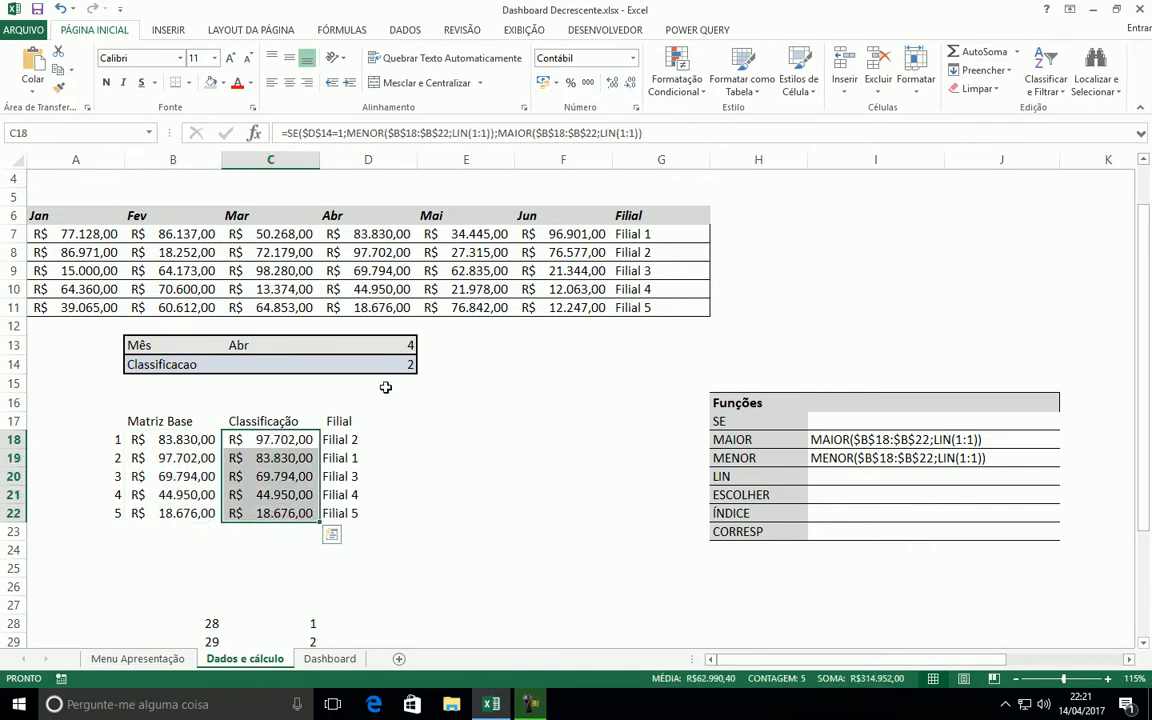
Set Classificacao in D14 to 1 and check the Filial results in D18:D22
click(401, 364)
text(1)
key(Return)
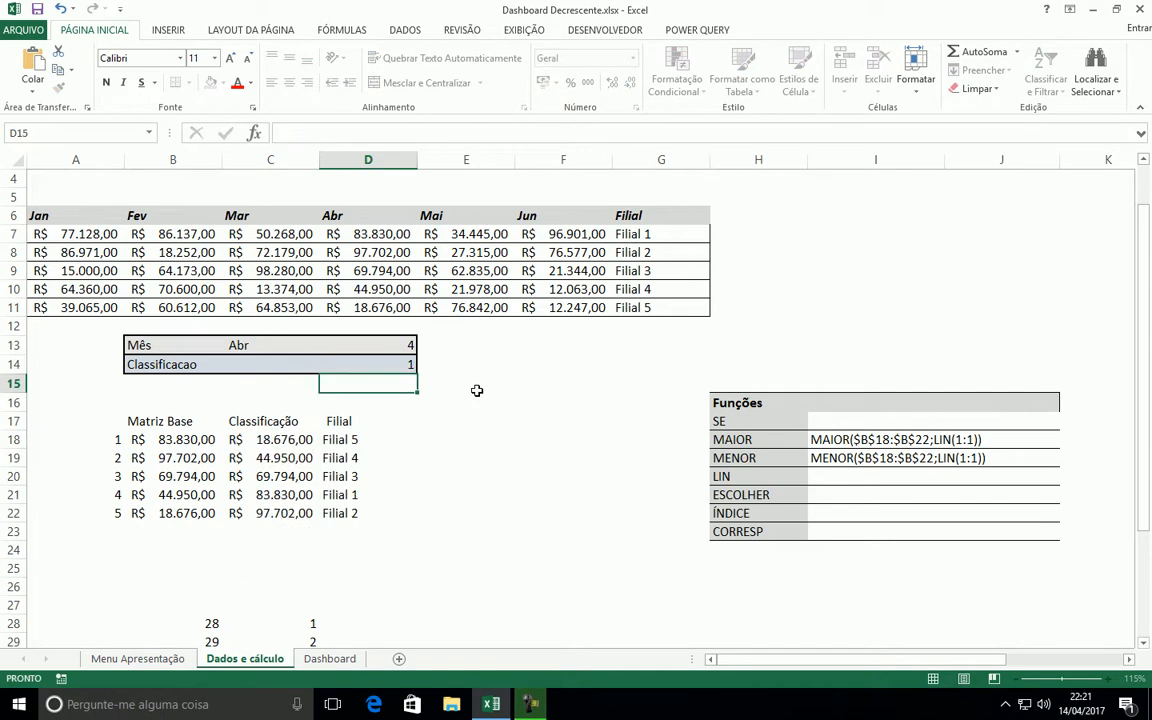
drag(337, 441, 339, 508)
click(563, 477)
key(Up)
key(Left)
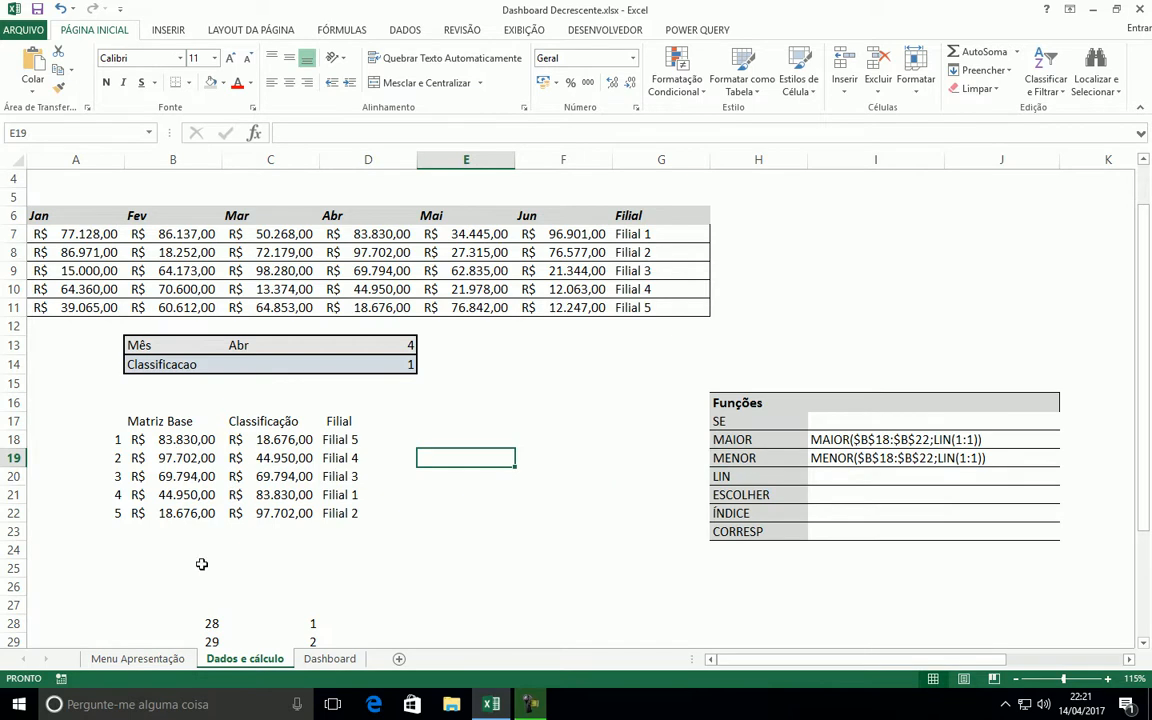
key(Up)
key(Up)
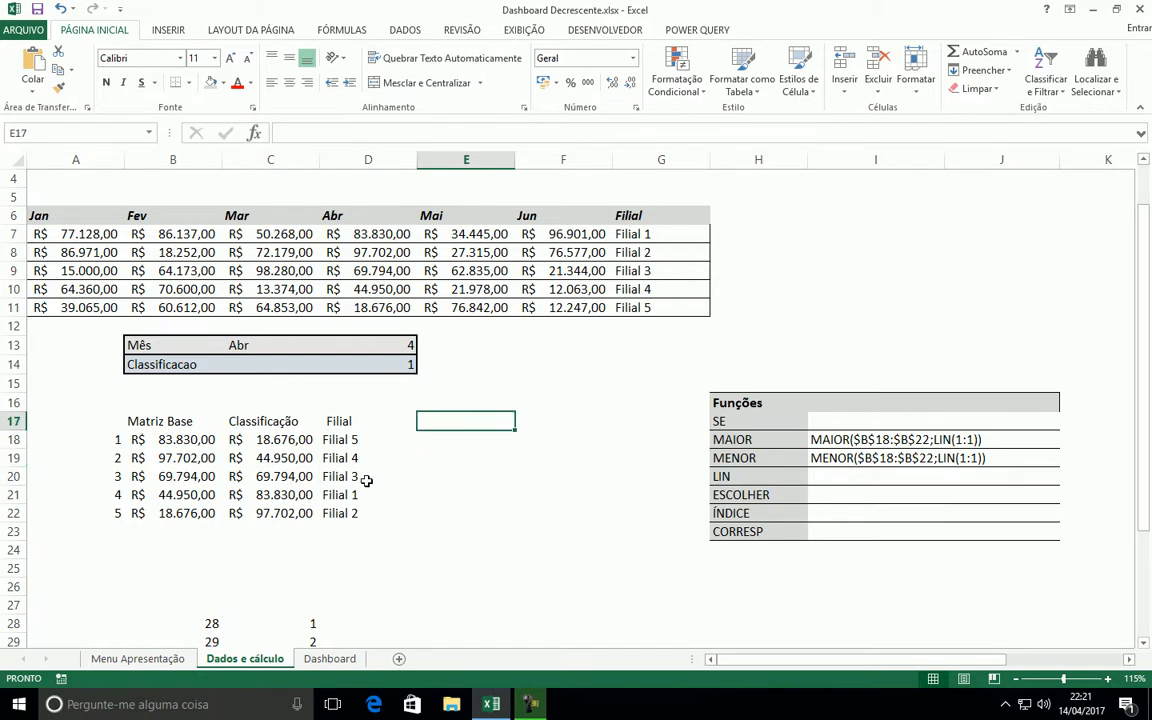
Check the first two Classificação values against their matching Filial cells in rows 18 and 19
click(294, 452)
click(350, 453)
click(280, 442)
click(342, 441)
click(266, 440)
click(342, 441)
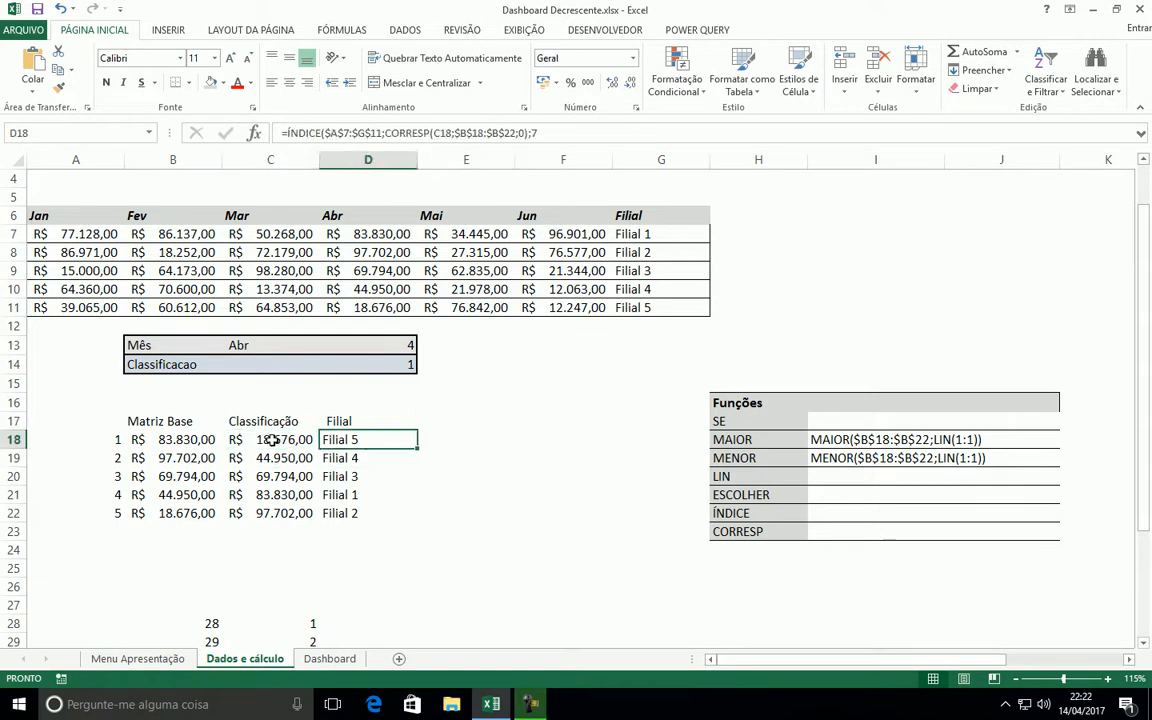
click(244, 441)
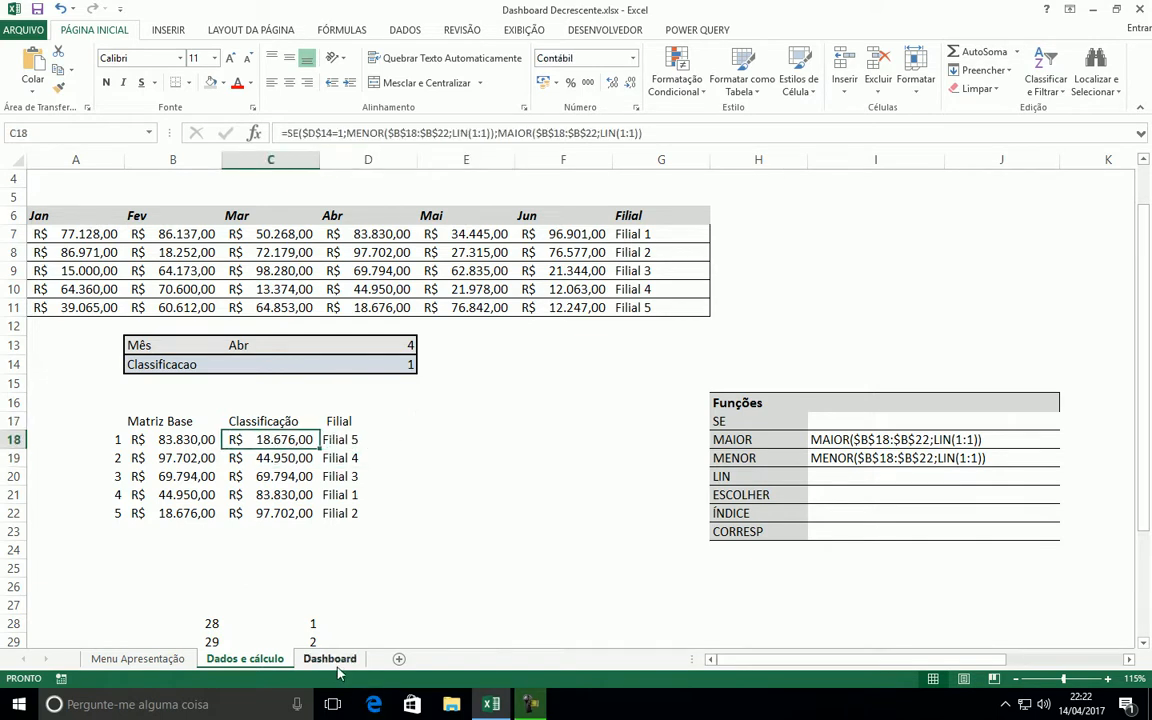
On the Dashboard sheet, draw a rounded rectangle about 9,21 cm high and 24,95 cm wide just below the title line
click(330, 658)
click(97, 240)
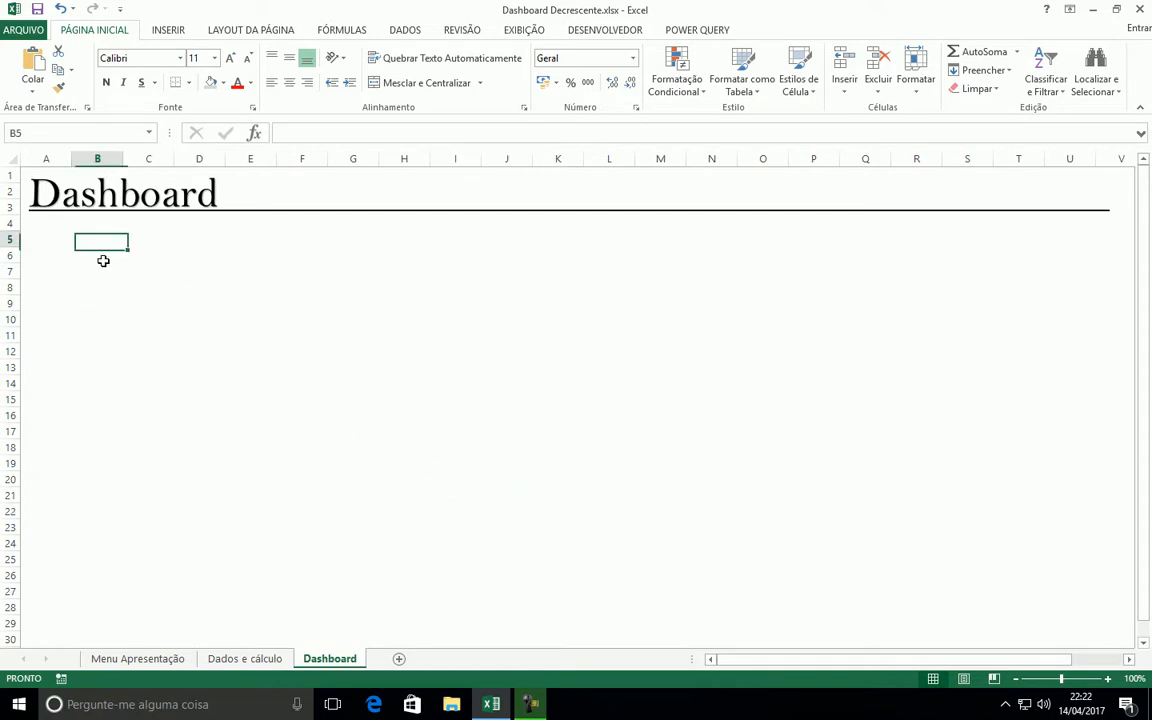
click(152, 34)
click(303, 55)
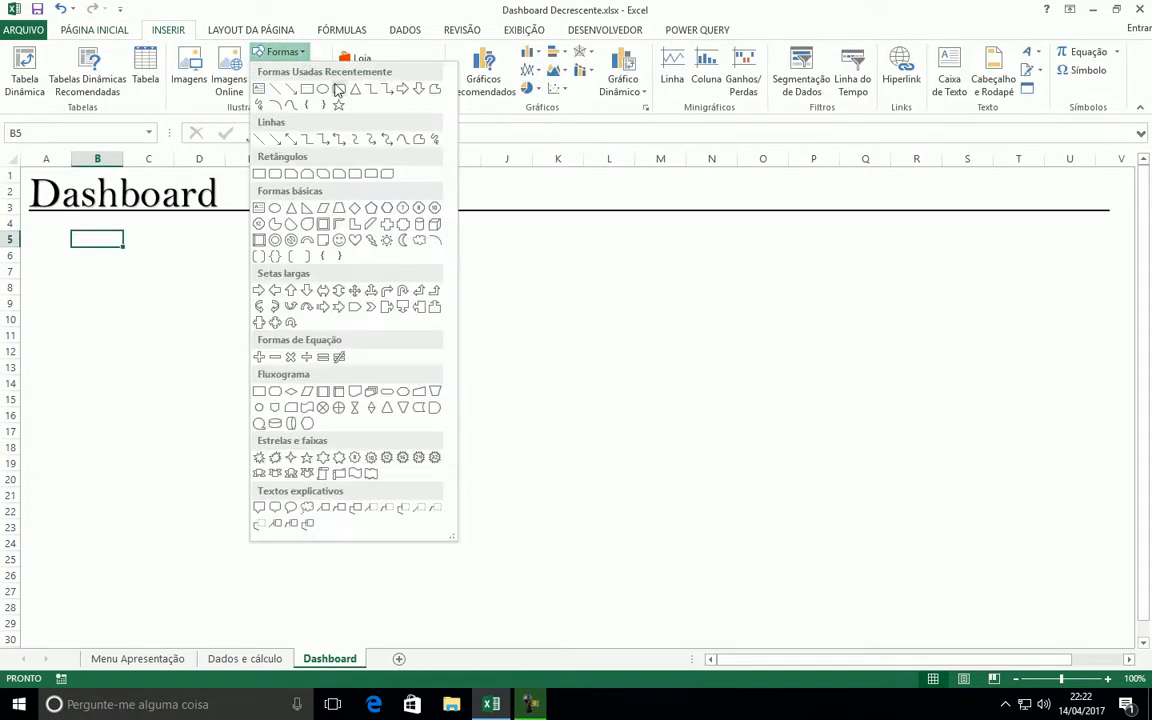
click(338, 89)
mouse_move(48, 234)
mouse_down()
mouse_move(211, 401)
mouse_move(738, 453)
mouse_move(784, 509)
mouse_move(803, 513)
mouse_move(787, 498)
mouse_up()
mouse_move(460, 312)
mouse_down()
mouse_move(440, 306)
mouse_move(455, 298)
mouse_up()
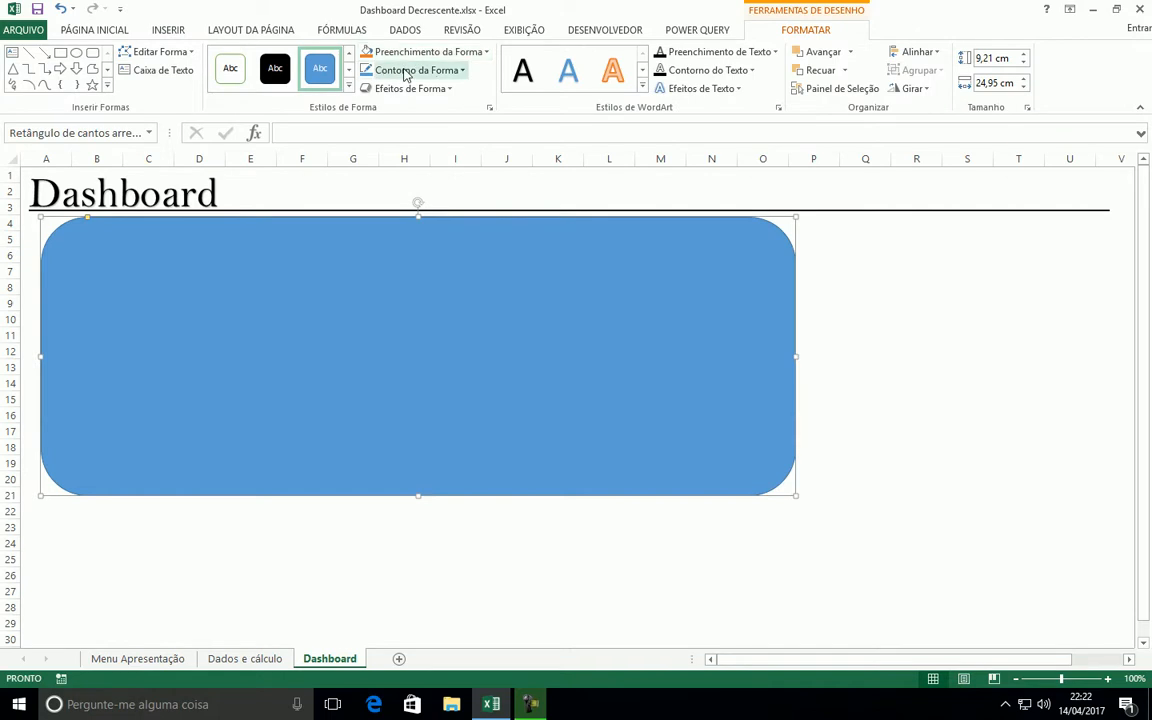
Give the rounded rectangle a white fill and a light grey outline, and shift it slightly down from the title line
click(410, 89)
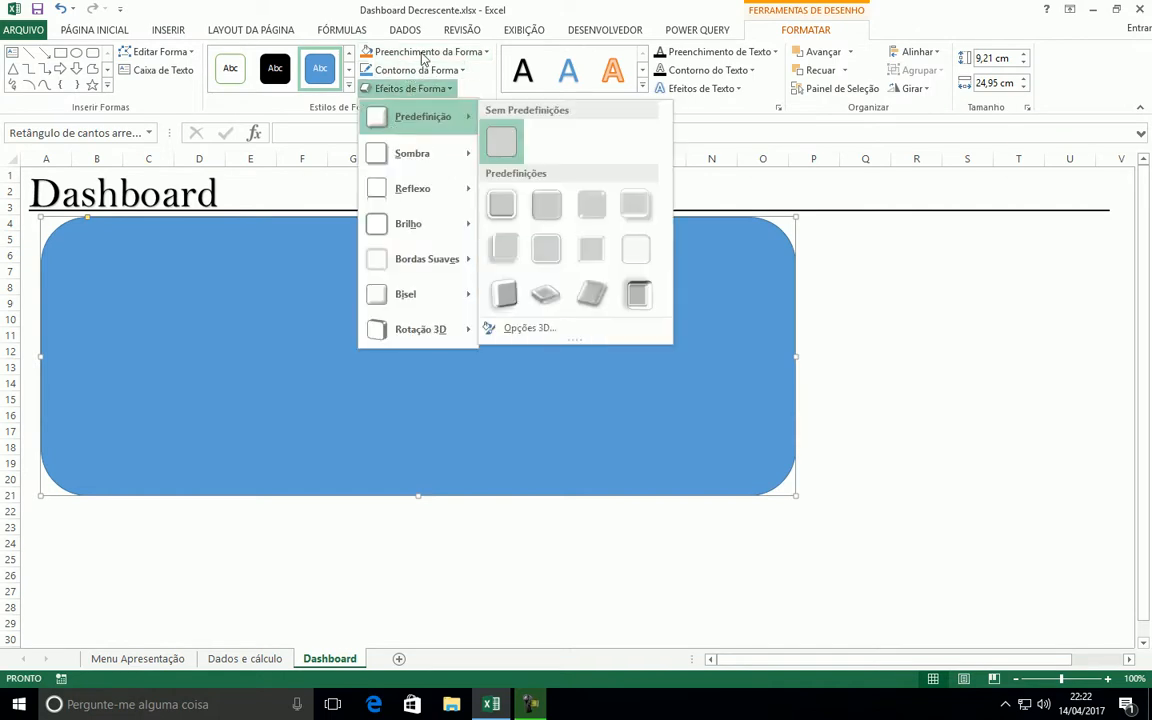
click(411, 51)
click(411, 51)
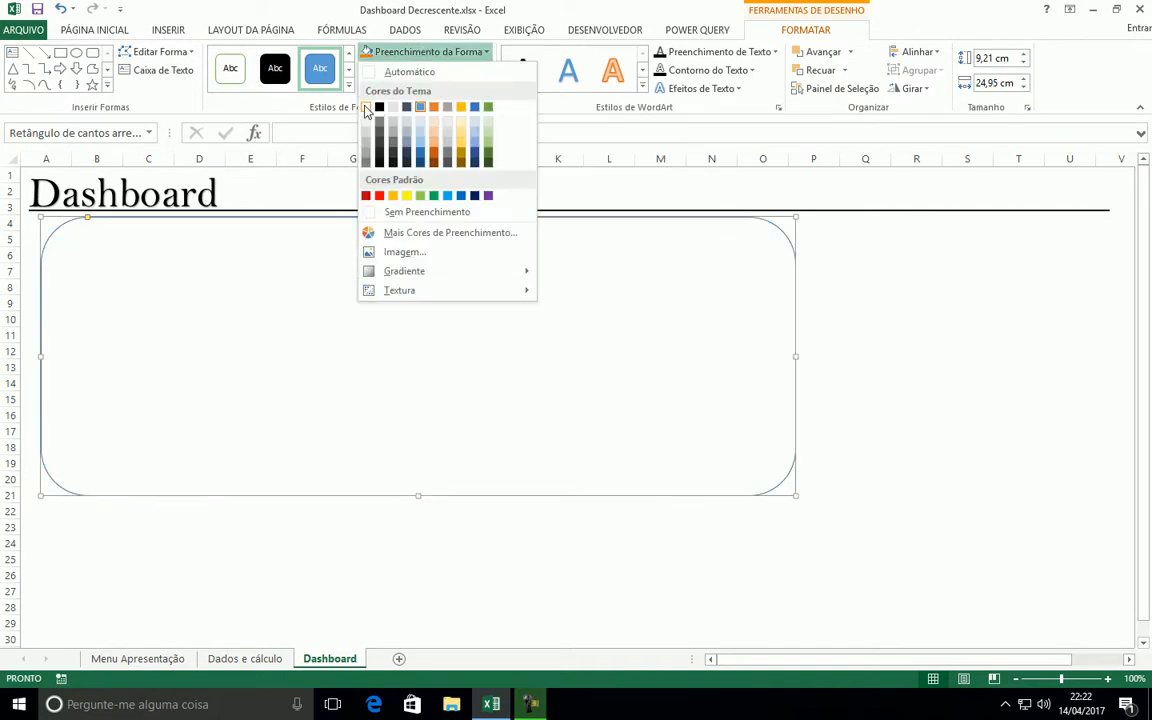
click(366, 108)
click(416, 70)
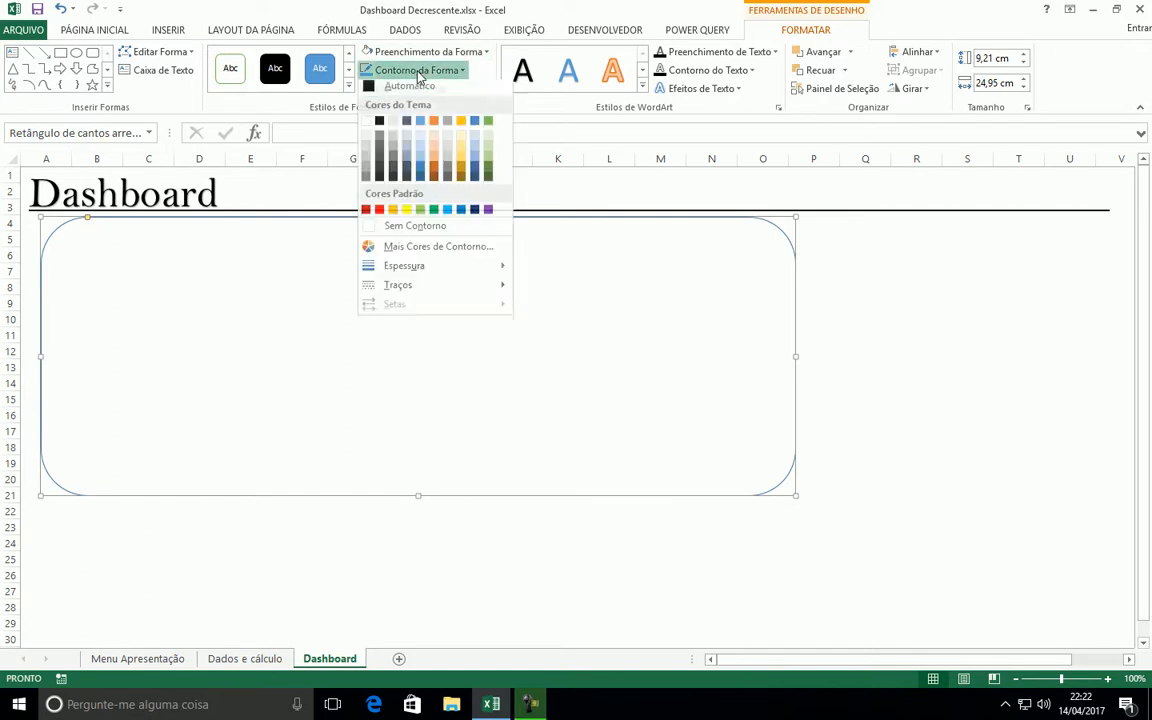
click(366, 152)
click(949, 396)
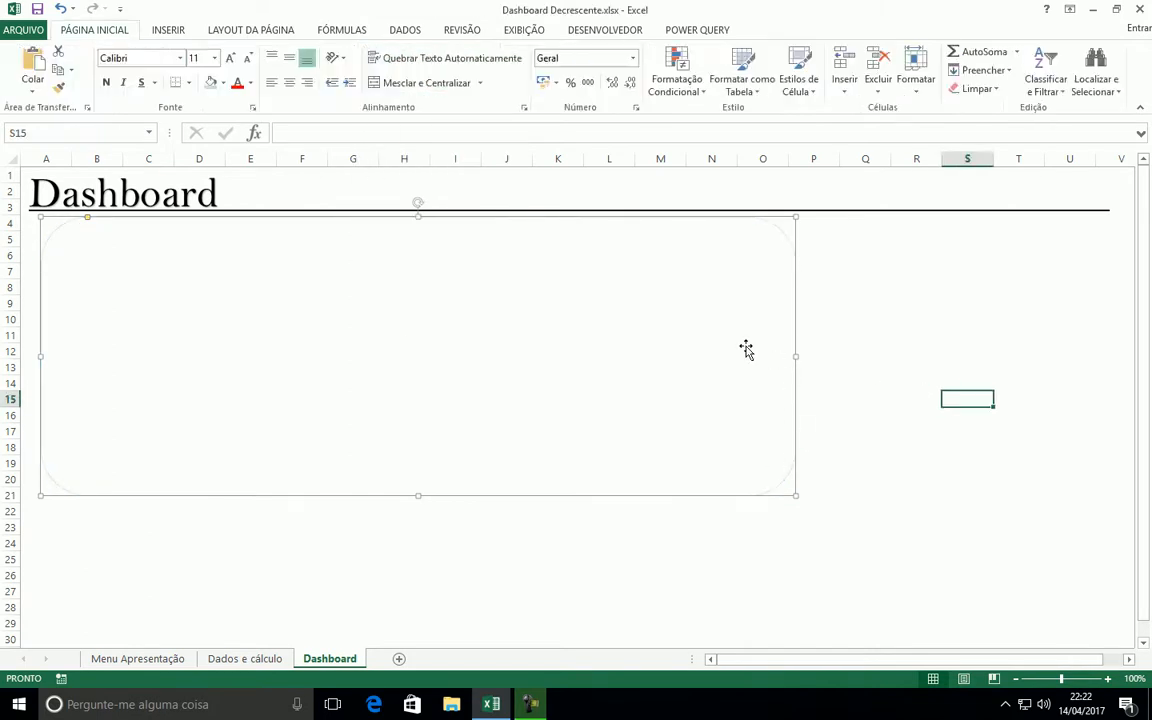
drag(672, 297, 674, 302)
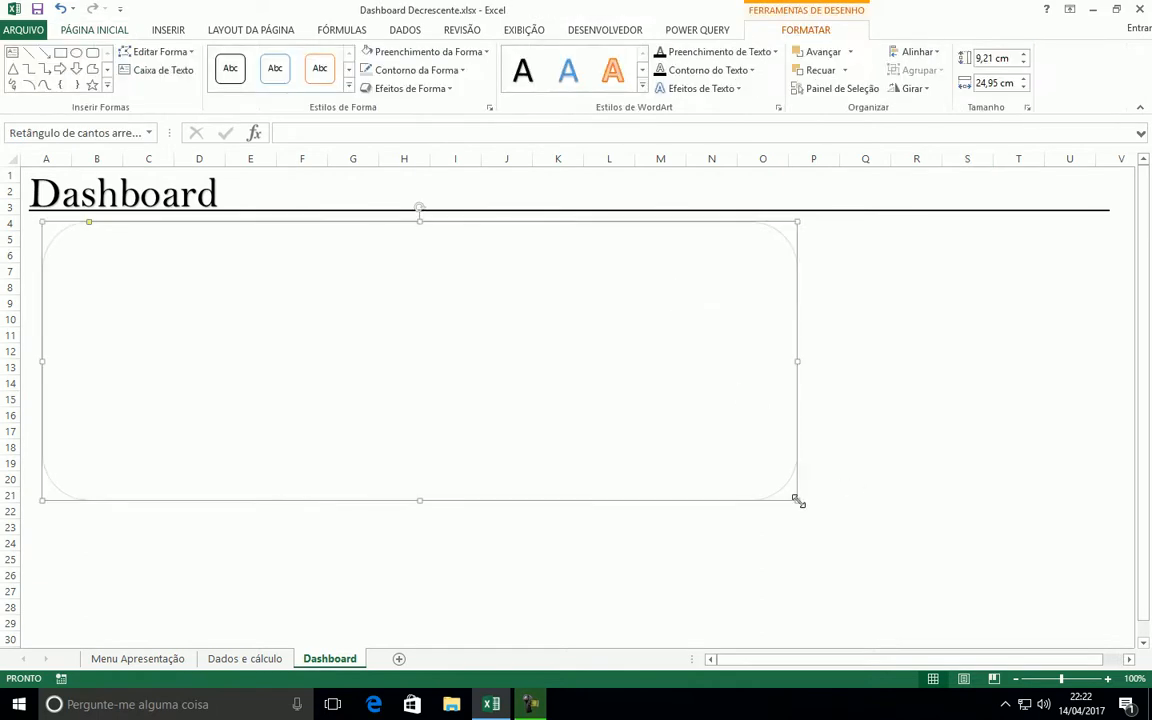
Enlarge the rounded rectangle to about 9,34 cm high and 25,82 cm wide, and increase its outline weight
drag(800, 498, 823, 504)
click(944, 273)
click(820, 252)
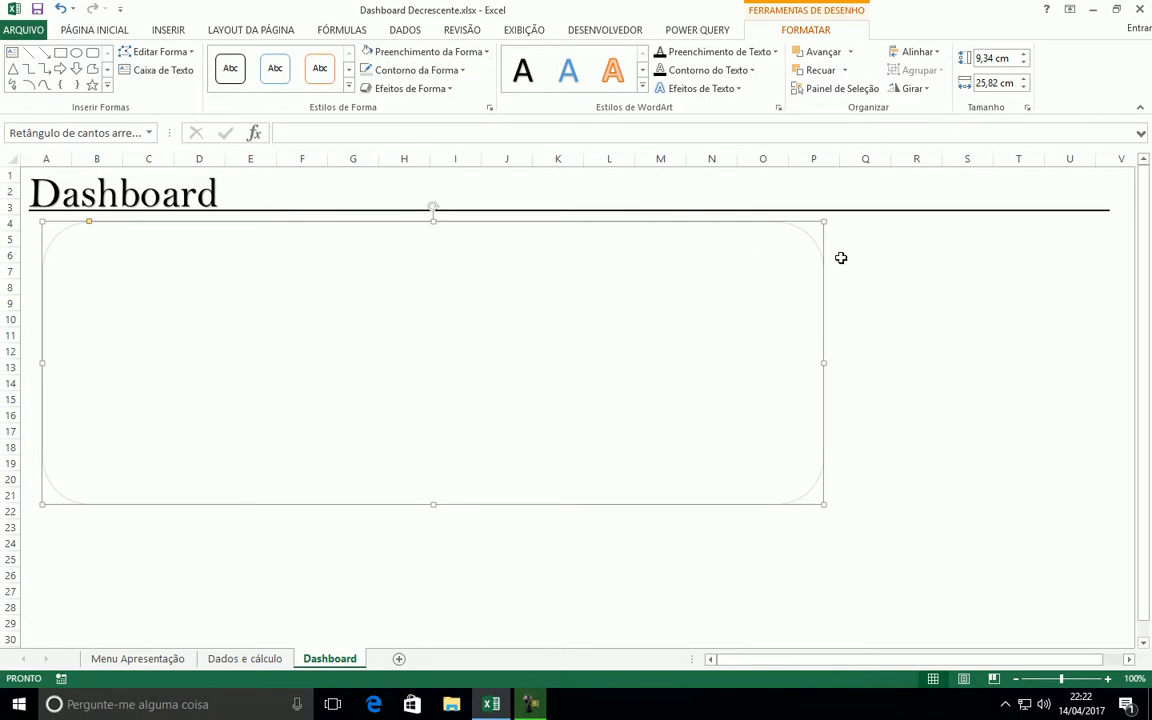
click(445, 72)
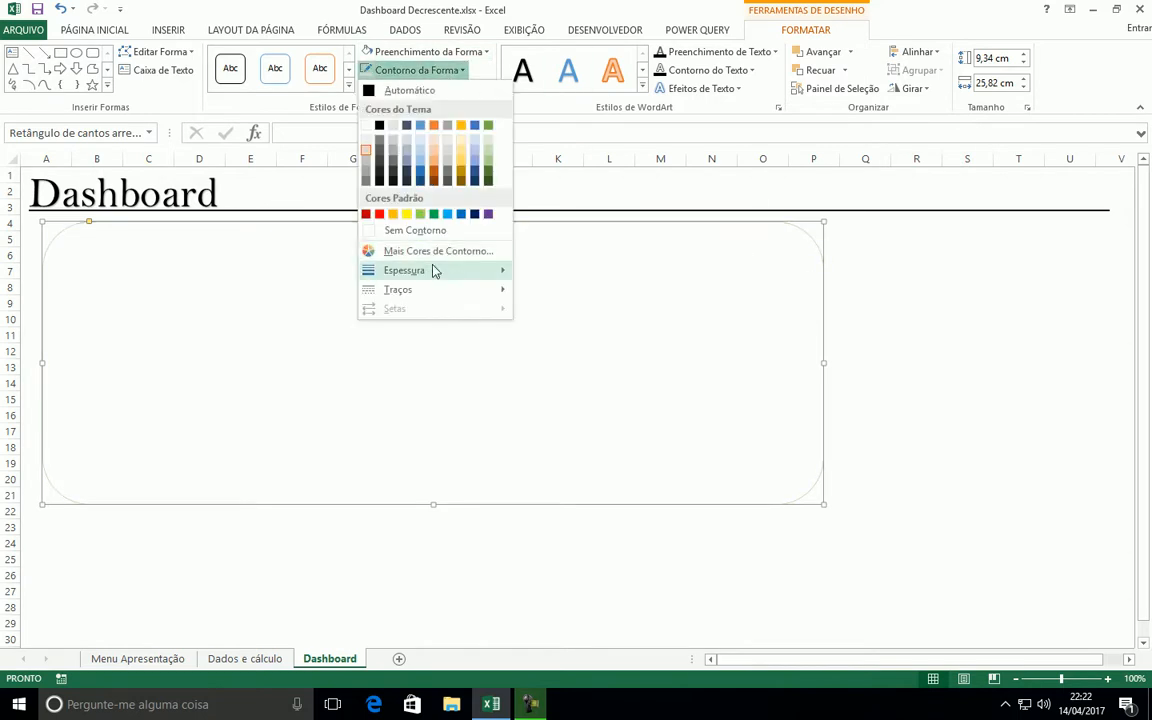
mouse_move(430, 269)
click(568, 343)
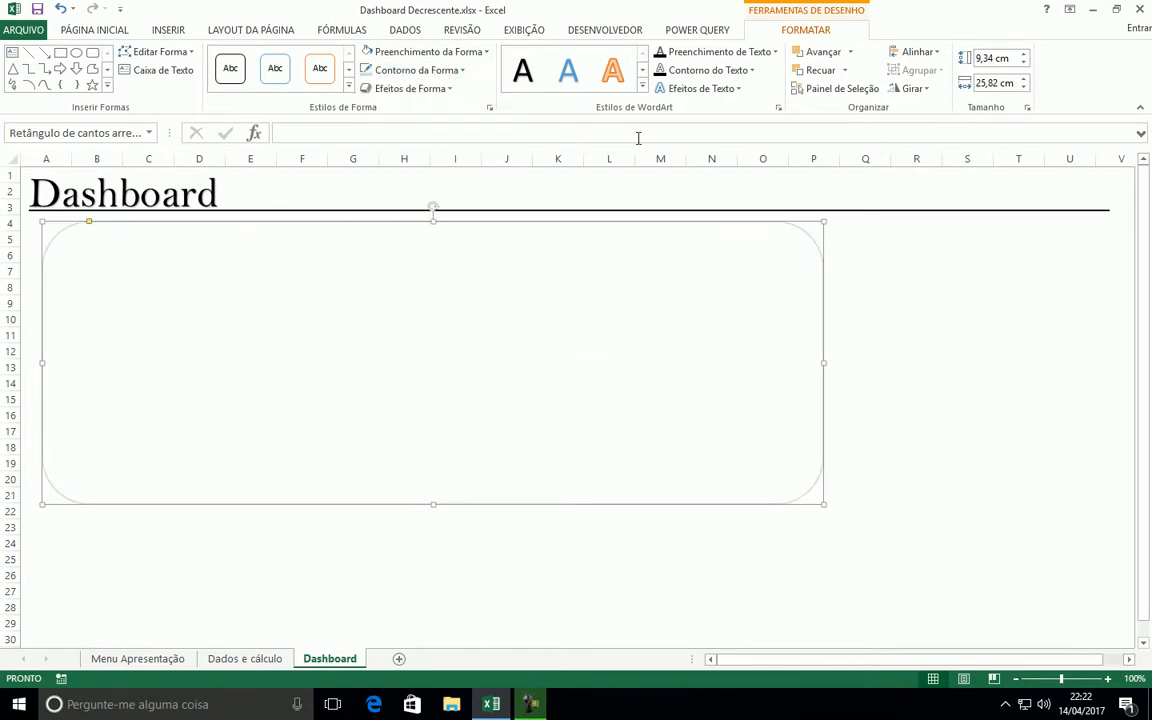
Apply the first outer shadow preset, offset toward the lower right, to the rounded rectangle
click(445, 89)
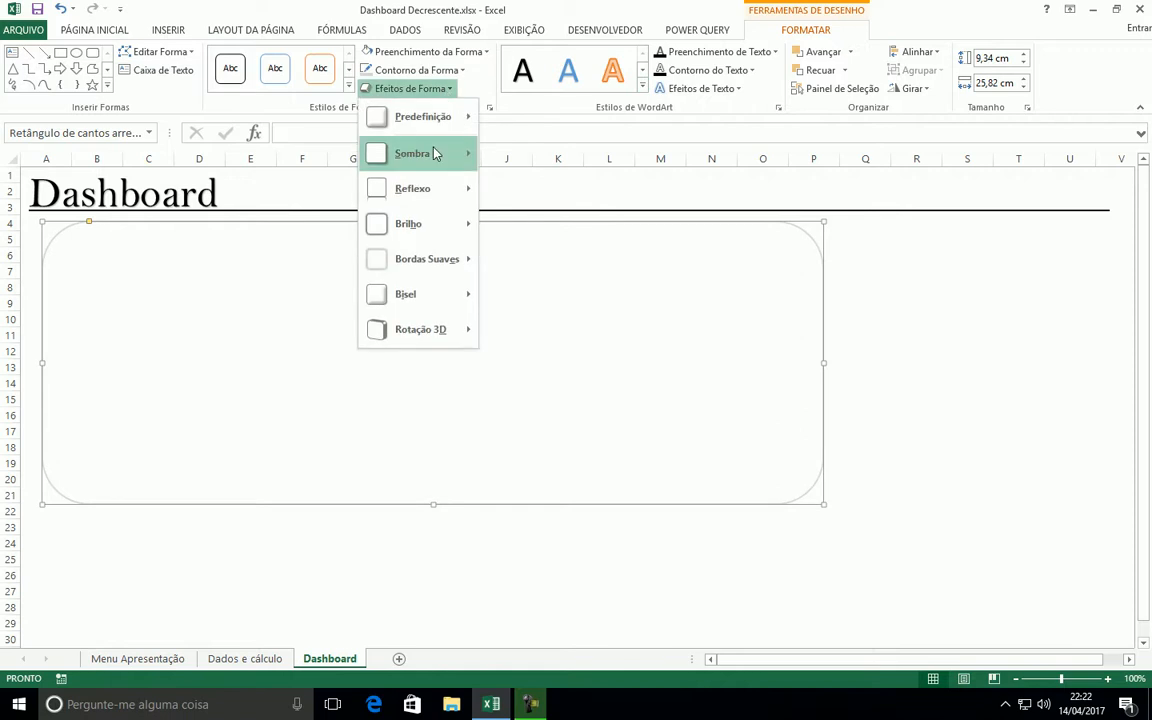
mouse_move(435, 154)
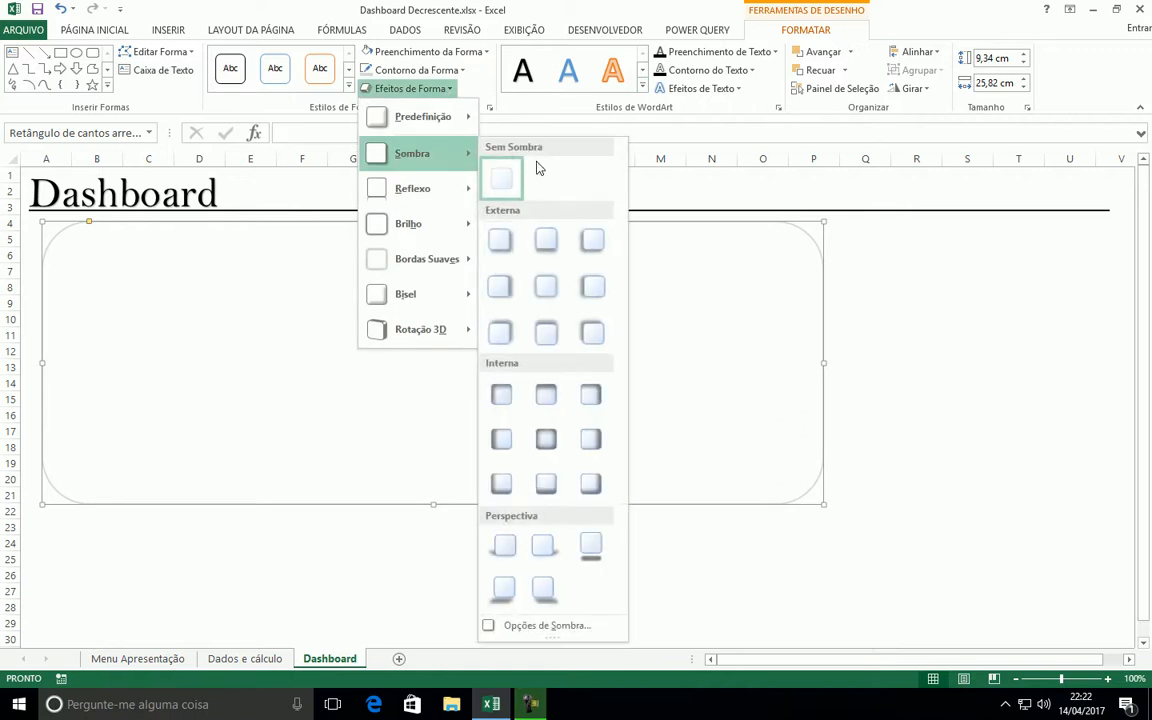
click(520, 250)
click(1020, 302)
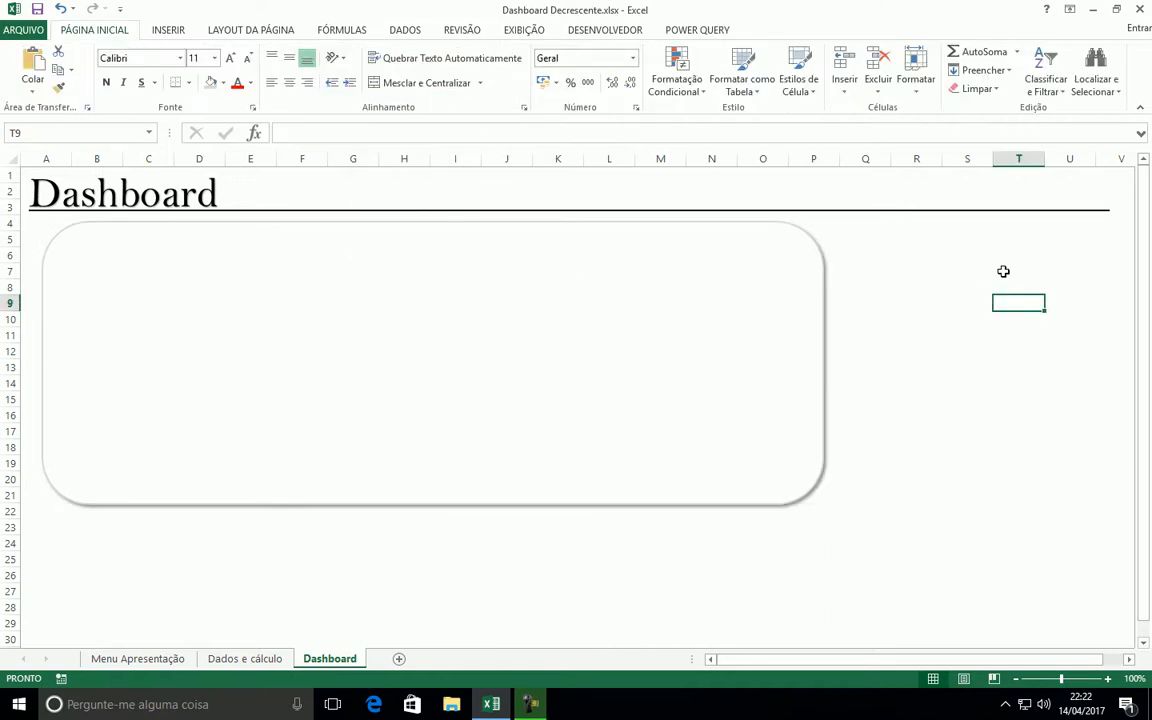
Enlarge the rounded rectangle further so that it reaches about column P and row 23
click(548, 225)
drag(820, 512, 835, 535)
click(998, 388)
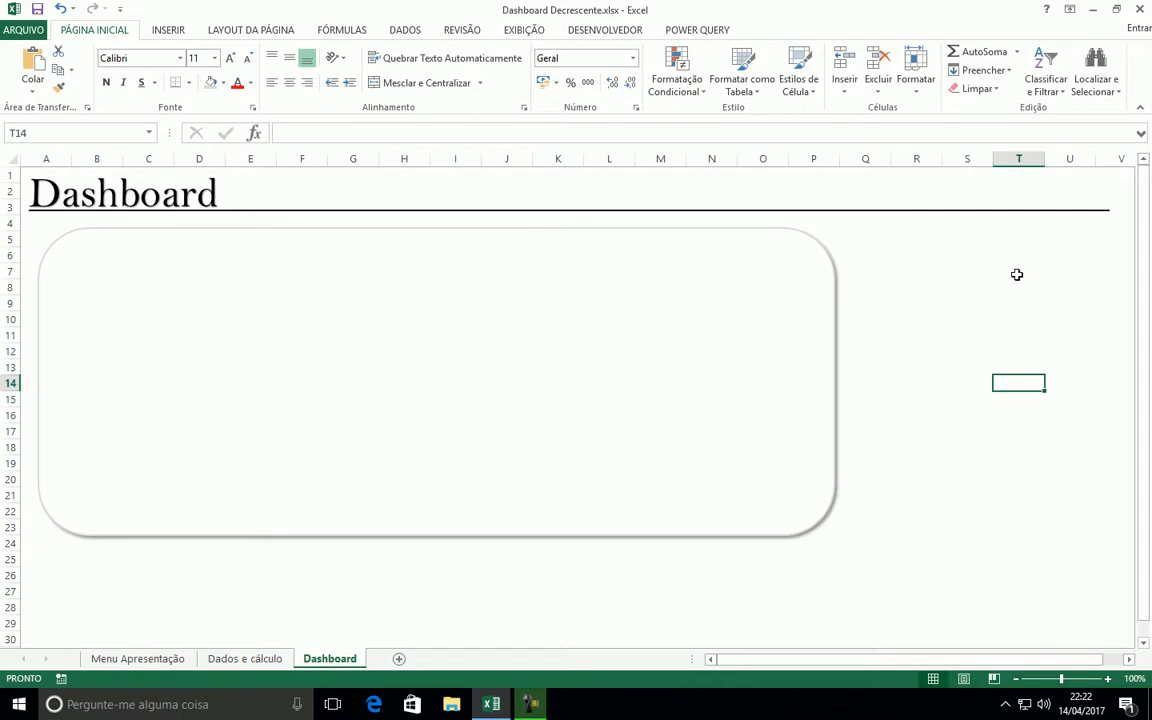
drag(1038, 274, 965, 271)
click(168, 30)
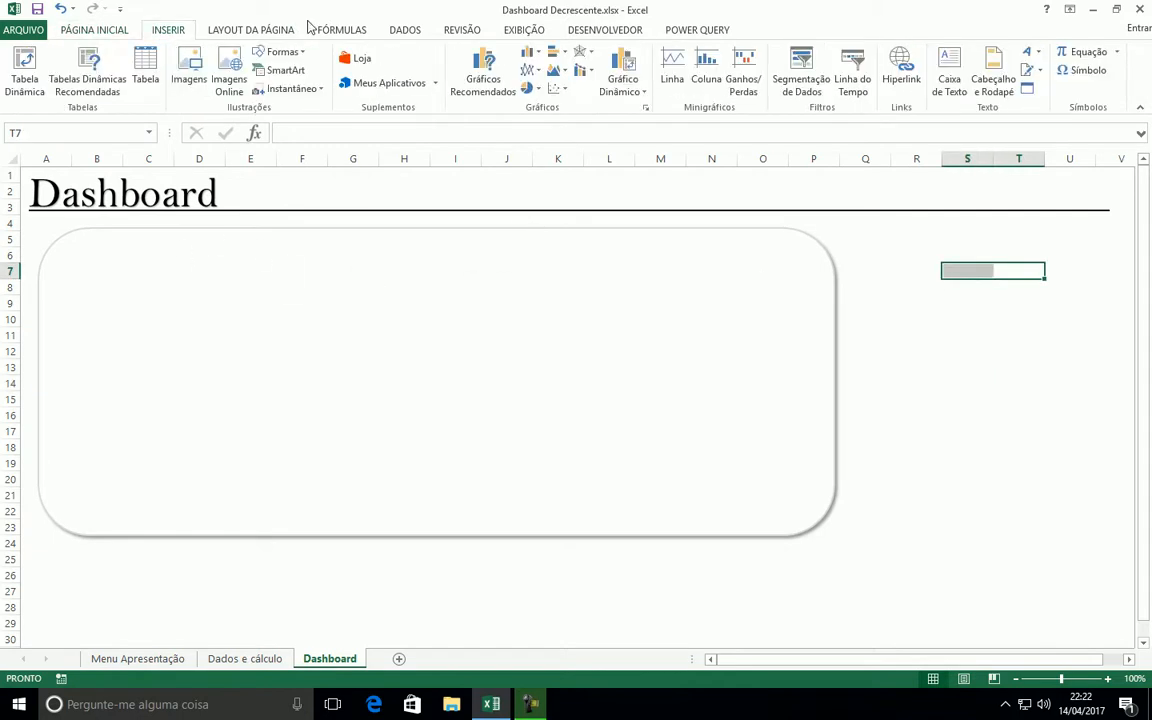
click(528, 52)
click(541, 100)
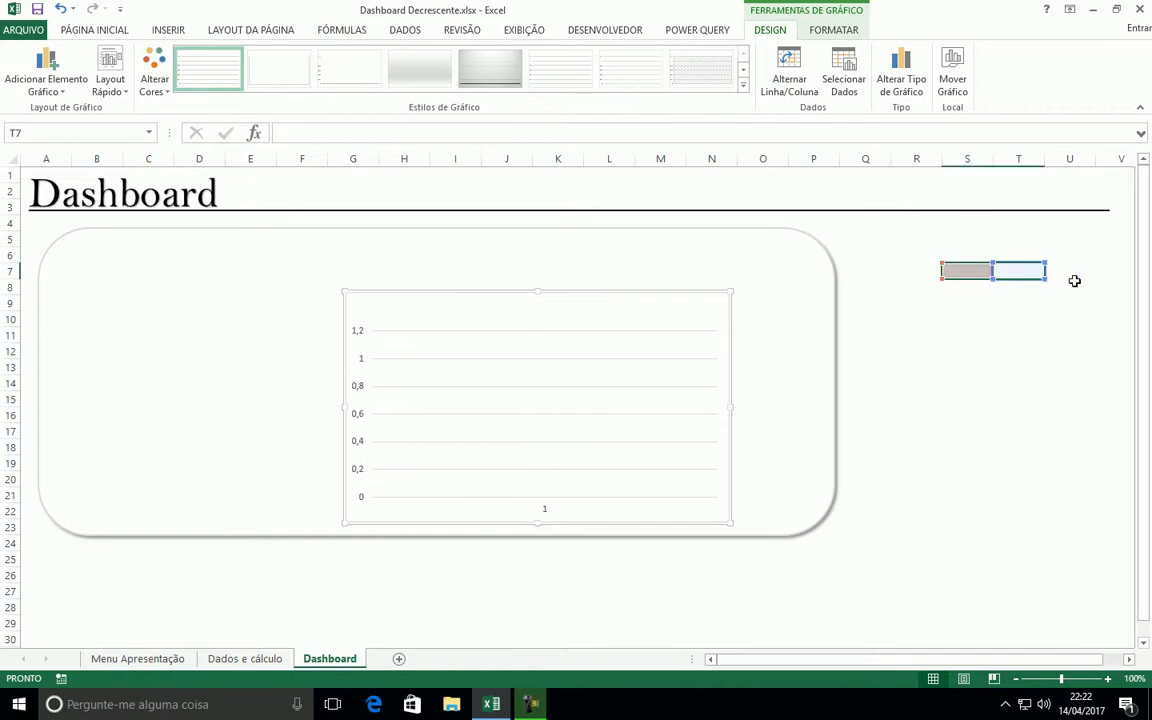
key(Delete)
drag(938, 268, 1028, 345)
click(990, 591)
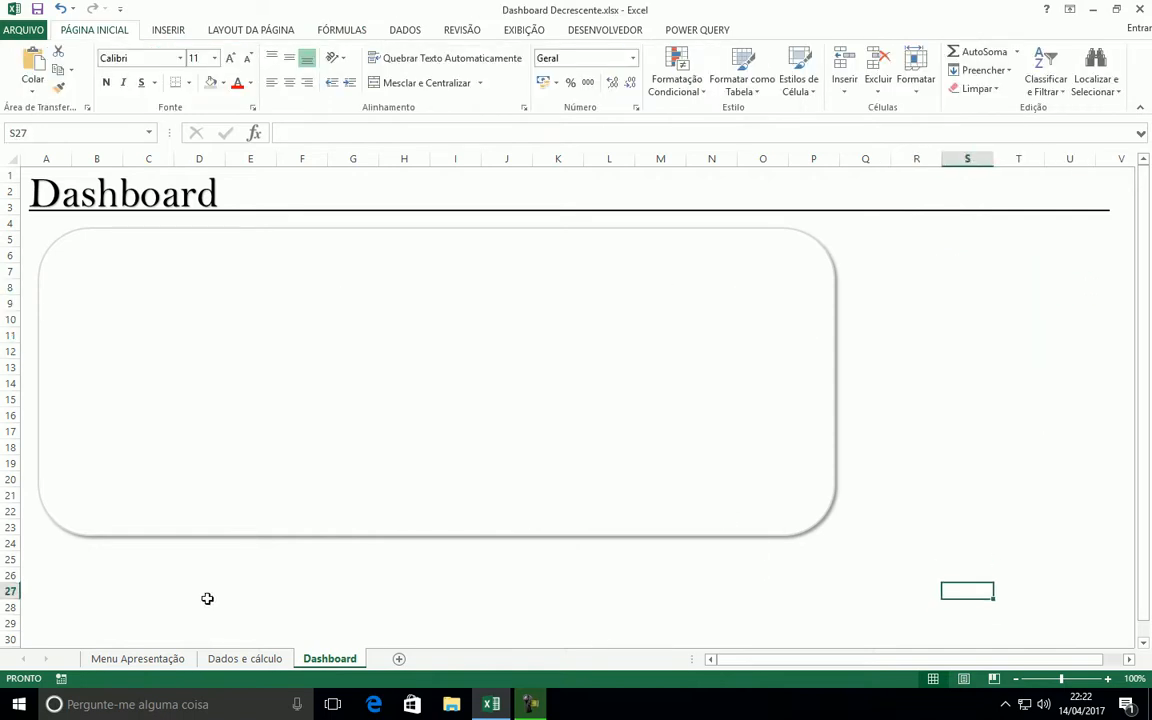
Insert an empty clustered column chart from blank cell D27 and move it to the upper part of the rounded rectangle
click(199, 591)
click(168, 30)
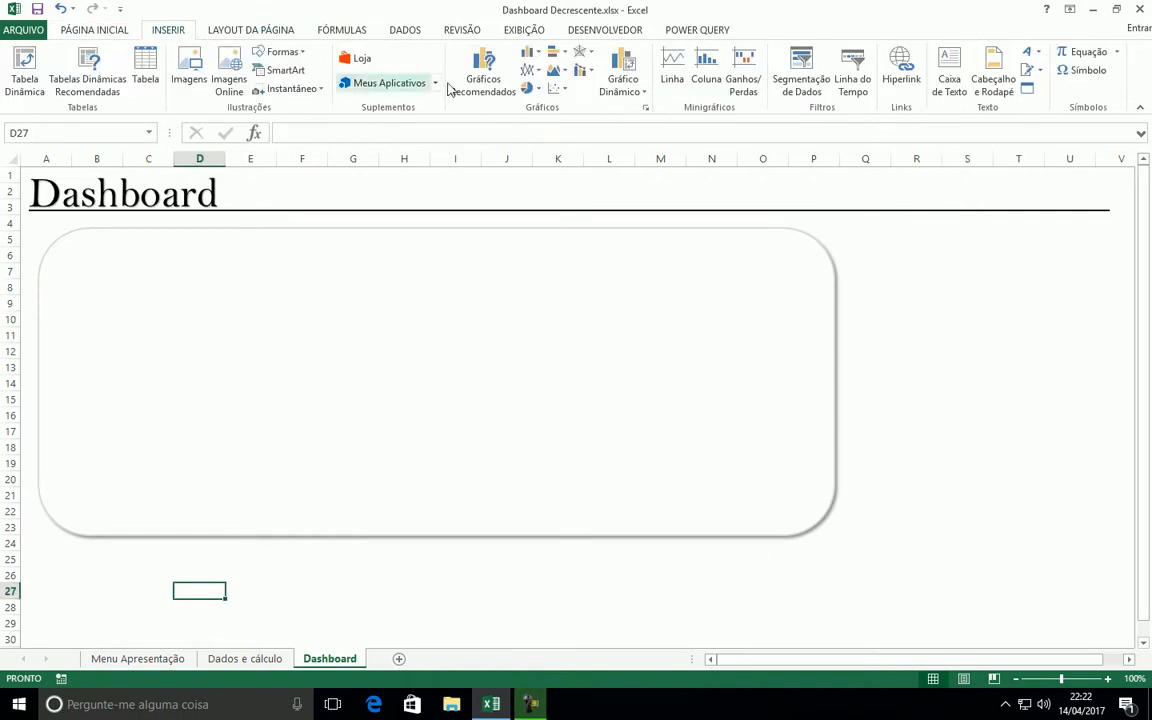
click(527, 51)
click(524, 100)
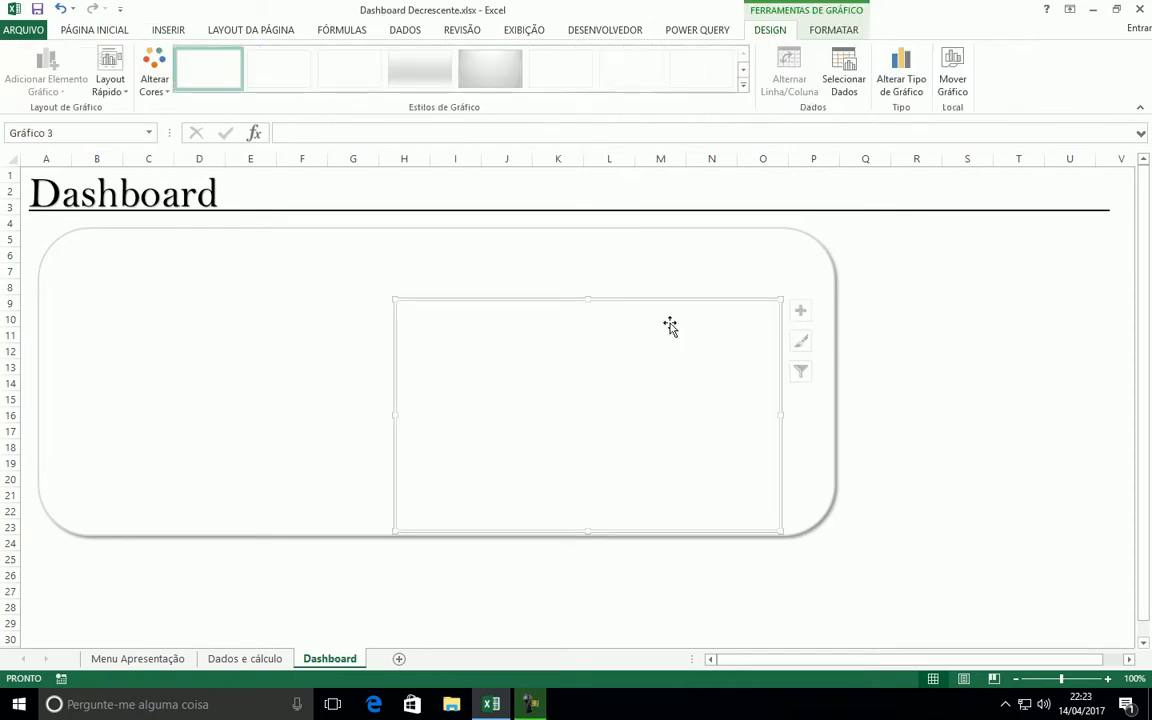
mouse_move(689, 301)
mouse_down()
mouse_move(496, 242)
mouse_move(500, 268)
mouse_move(833, 273)
mouse_move(381, 244)
mouse_up()
Send the rounded rectangle to the back, behind the empty chart
click(798, 239)
right_click(801, 243)
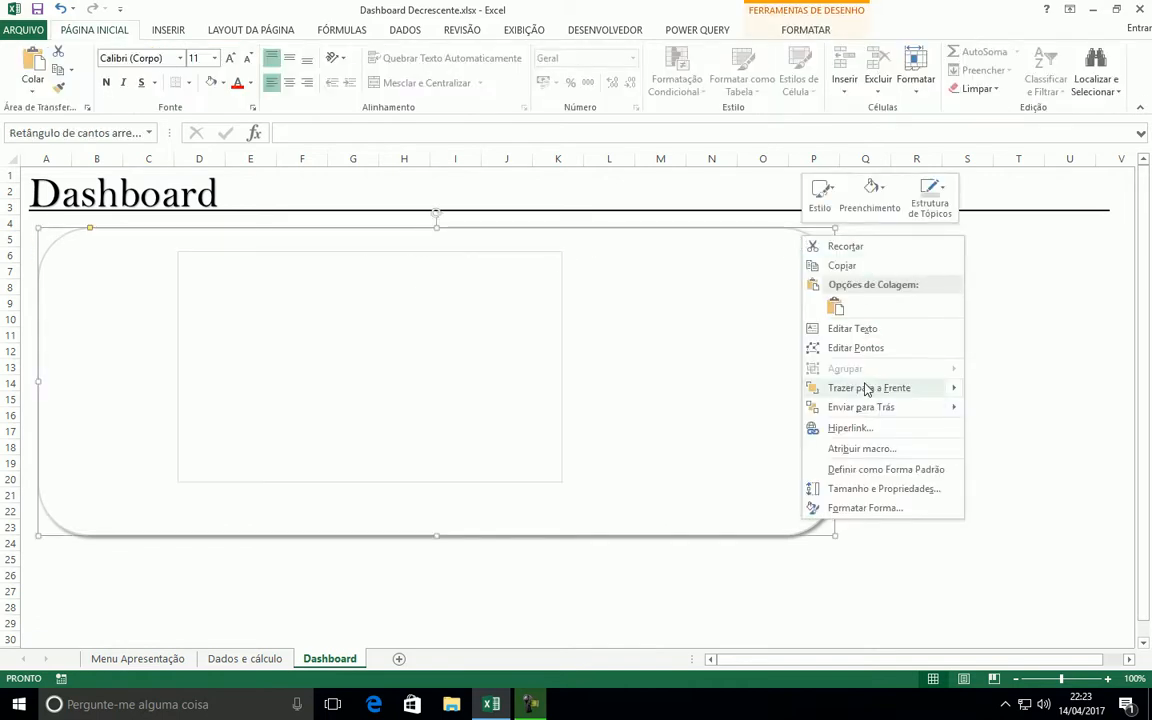
mouse_move(872, 407)
click(1011, 409)
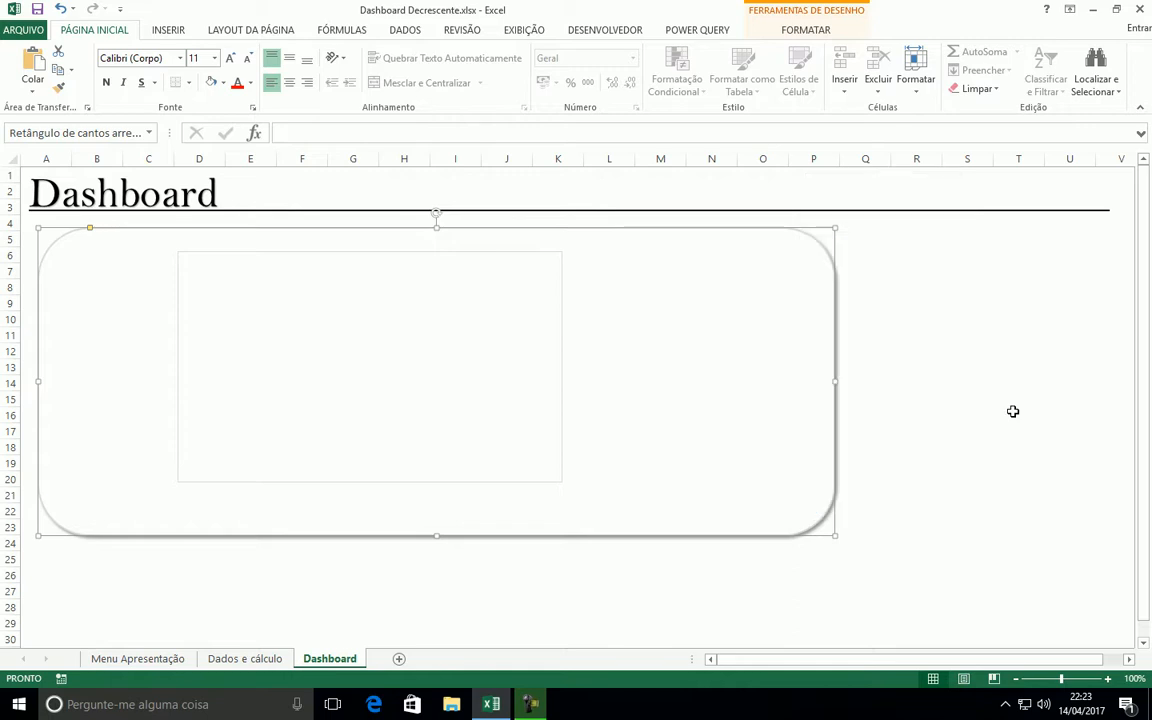
Reposition and widen the empty chart inside the rounded rectangle so it spans about B6 to N22
click(961, 274)
click(419, 272)
drag(411, 255, 358, 253)
drag(510, 487, 740, 494)
drag(599, 262, 565, 264)
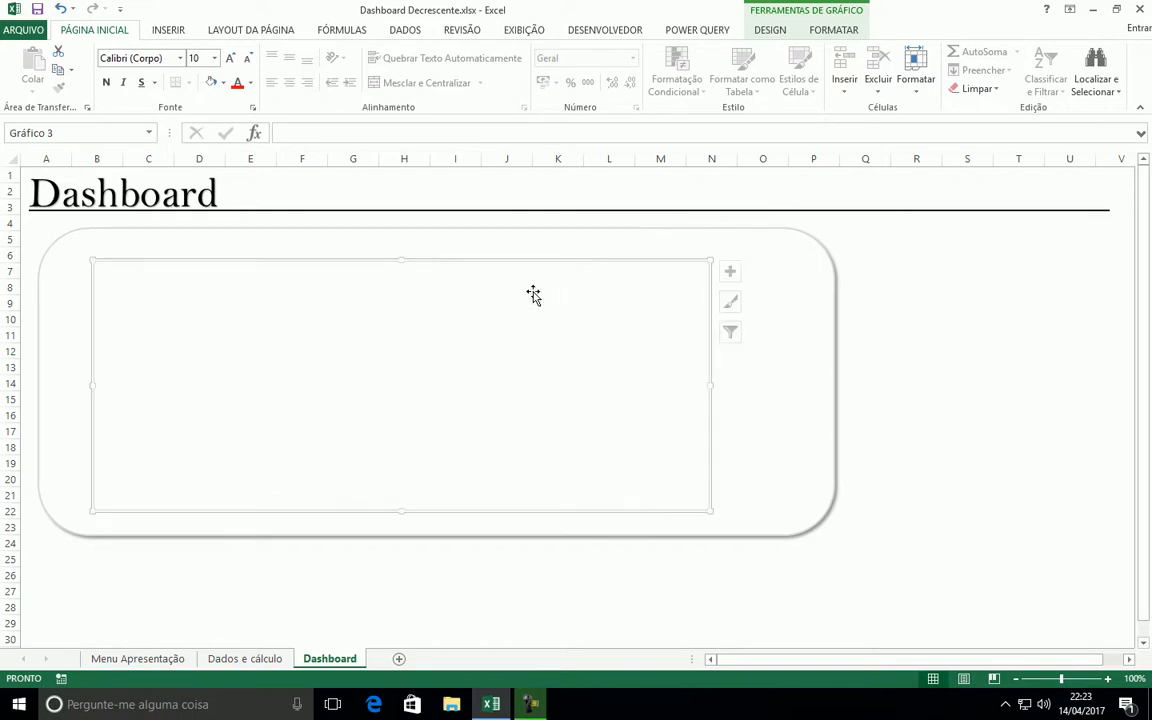
Add a data series to the chart with its values from 'Dados e cálculo'!$C$18:$C$22
click(768, 30)
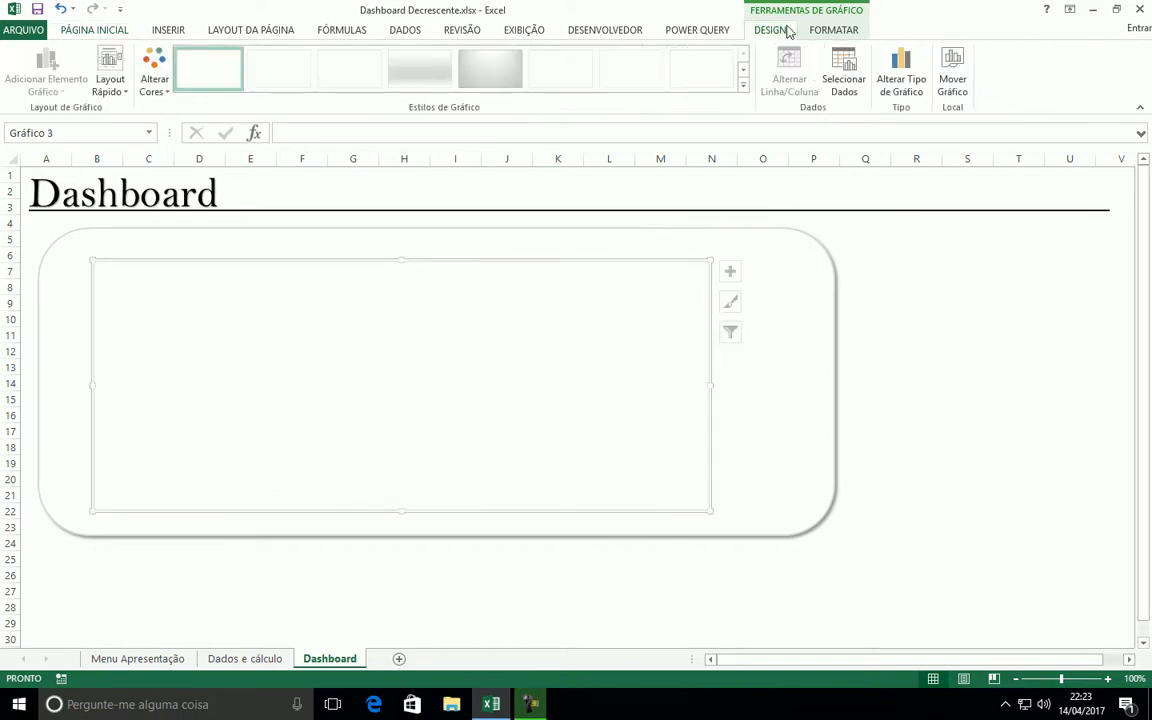
click(844, 72)
click(580, 511)
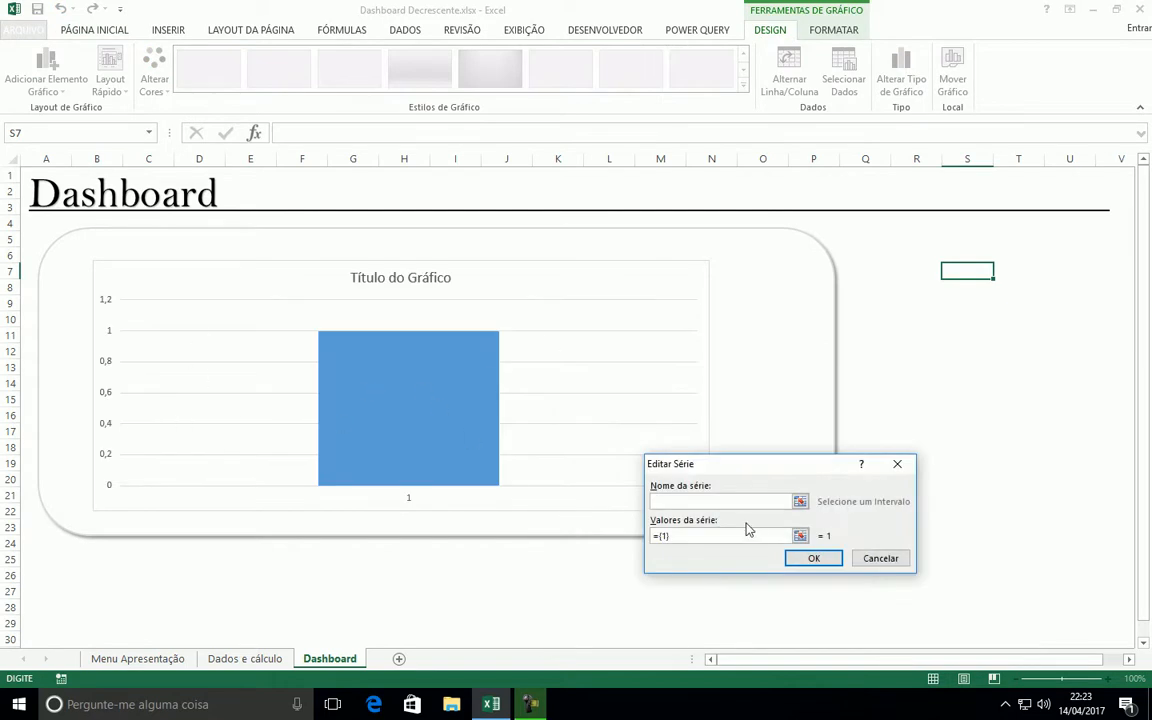
click(800, 536)
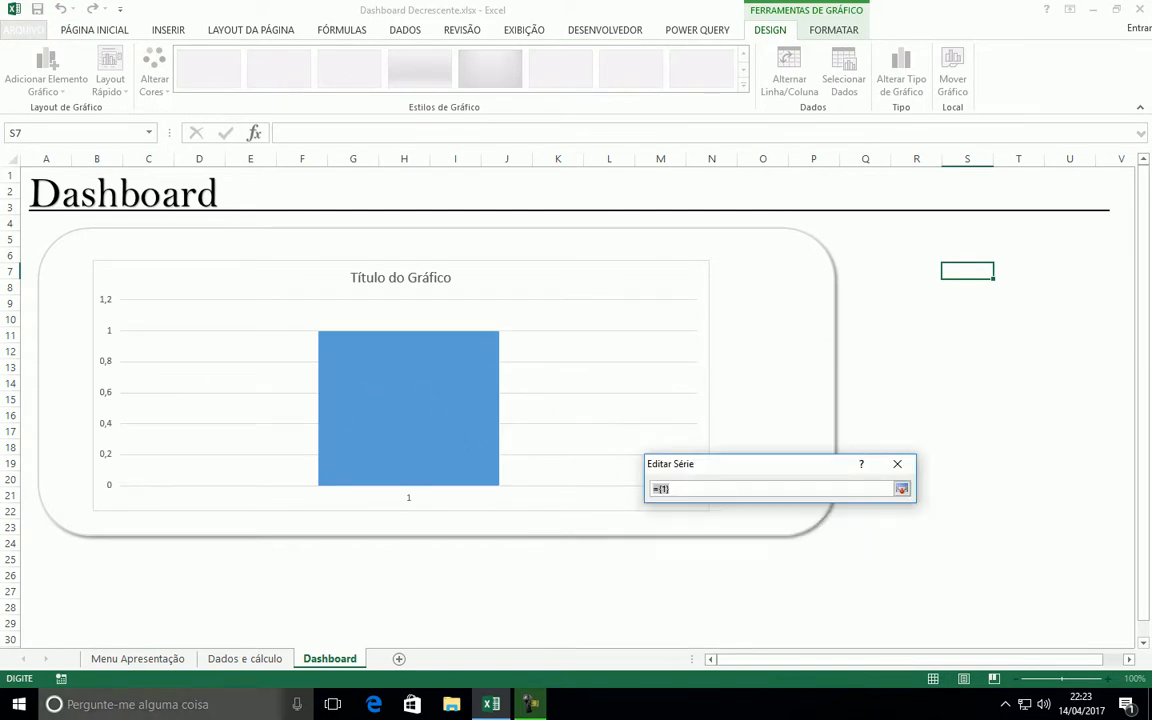
click(244, 660)
drag(264, 446, 276, 512)
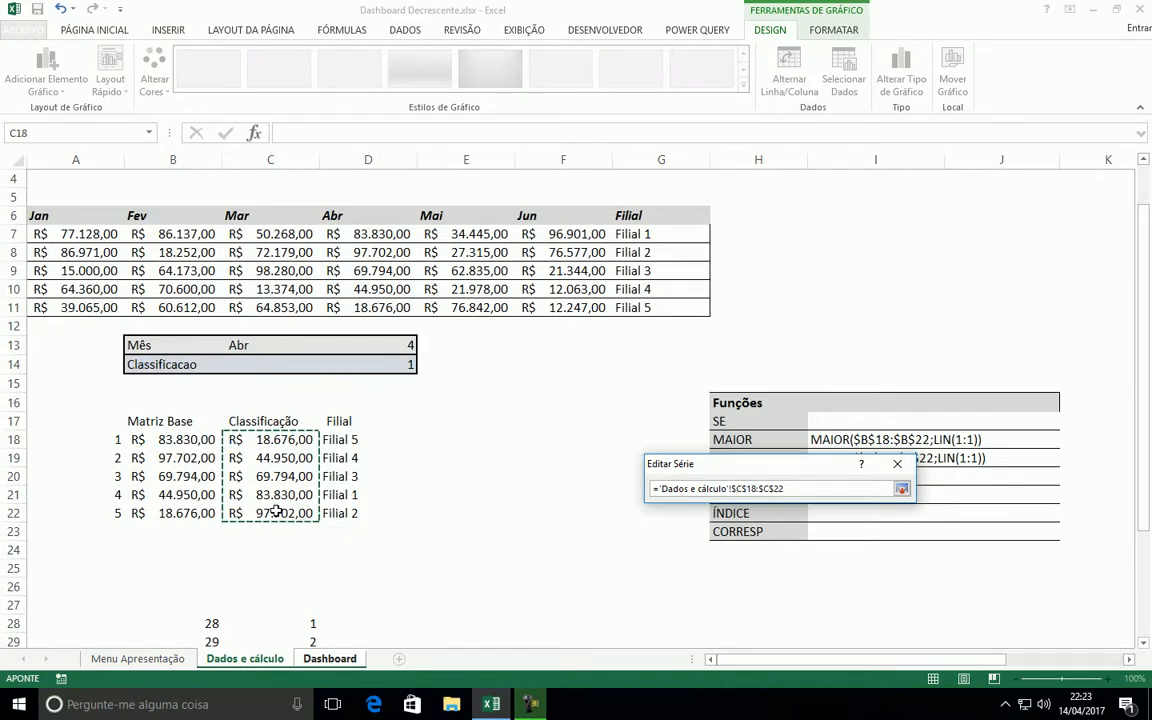
click(901, 489)
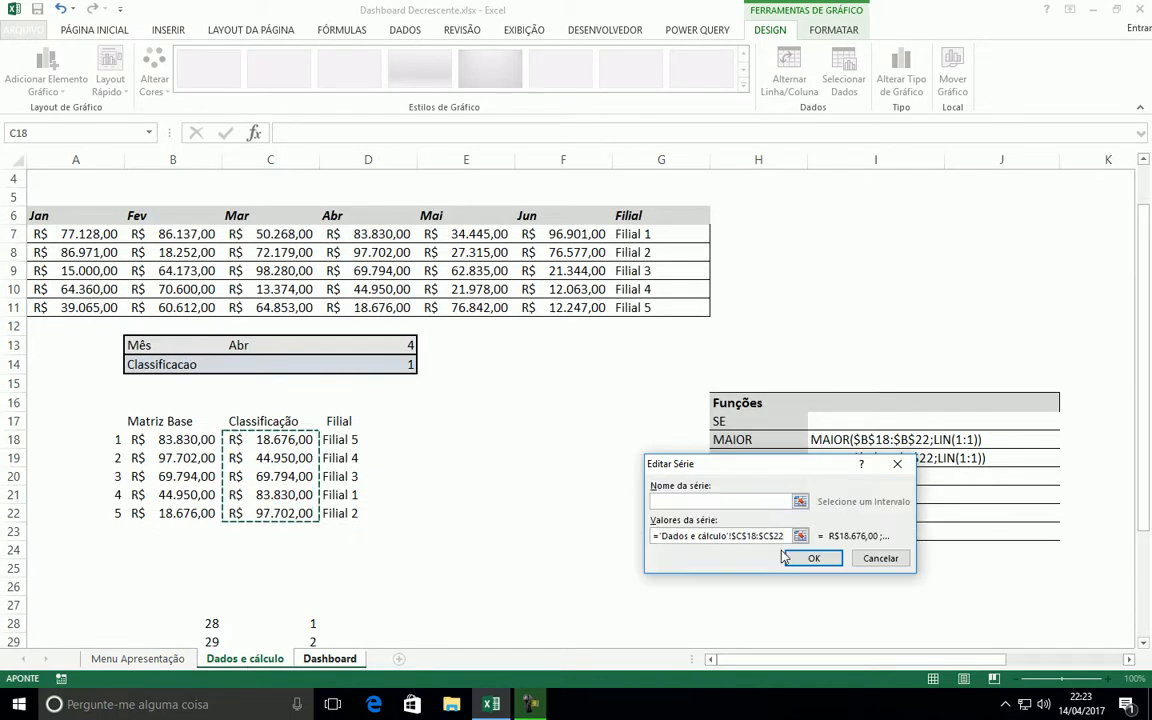
click(813, 558)
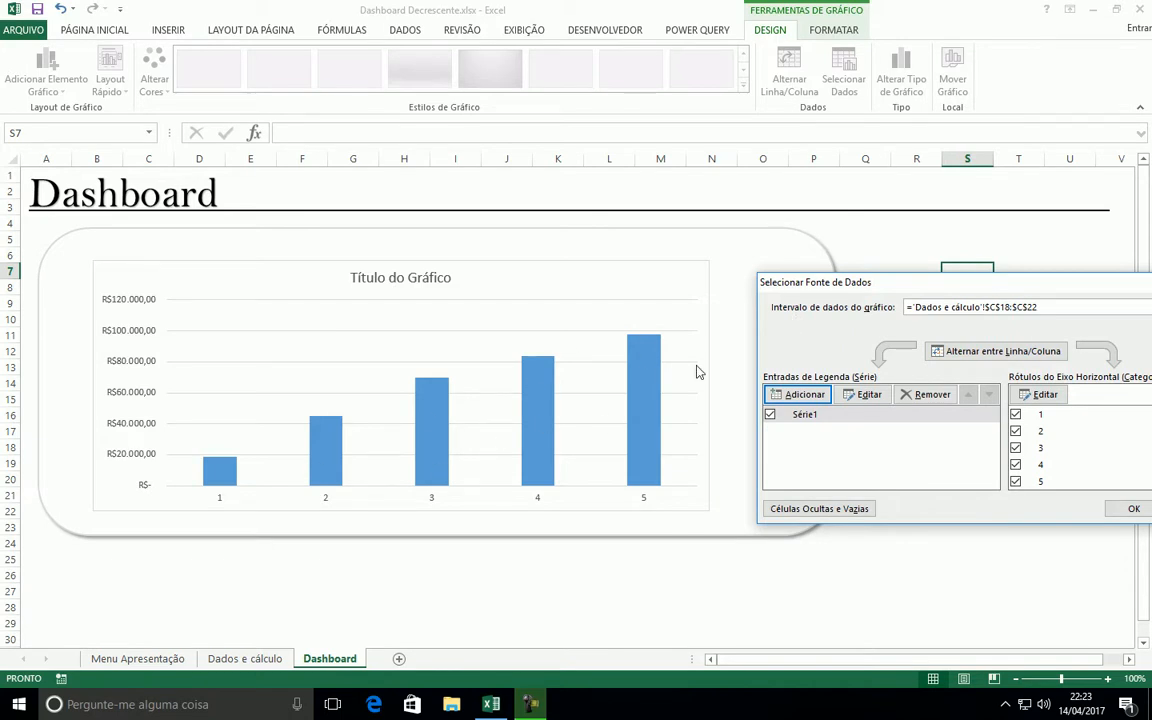
Set the chart's horizontal axis labels to the Filial cells D18:D22 on the Dados e cálculo sheet
click(1040, 395)
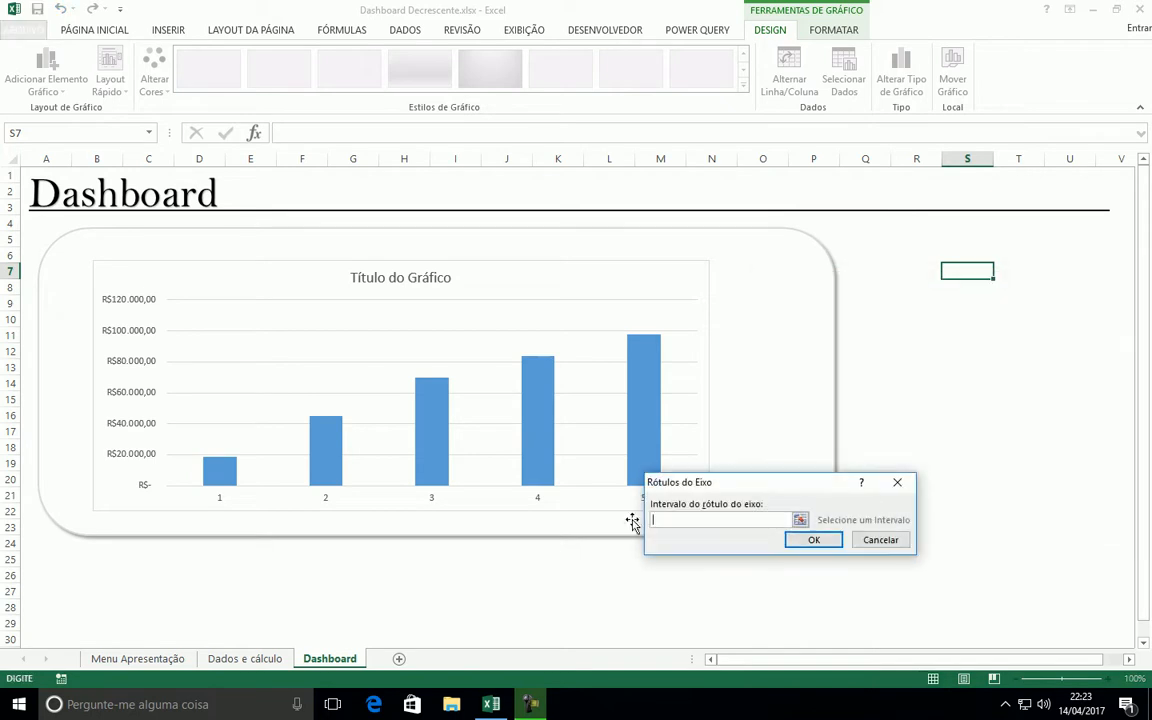
click(244, 658)
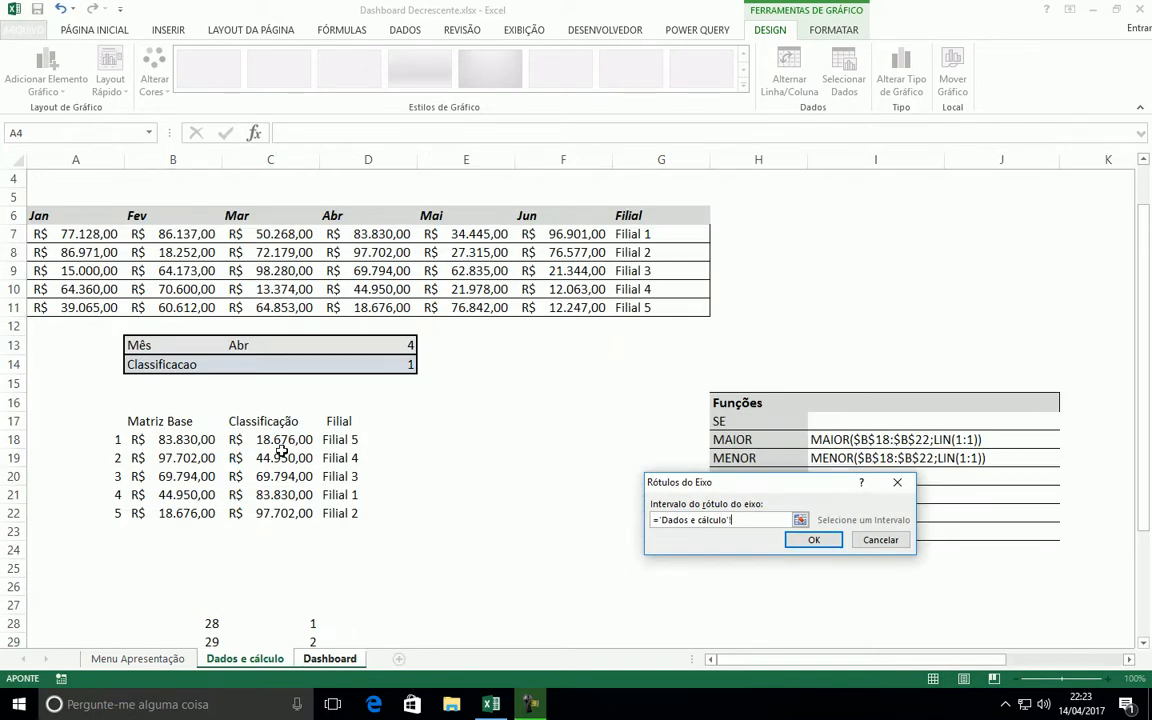
drag(338, 445, 342, 508)
click(808, 541)
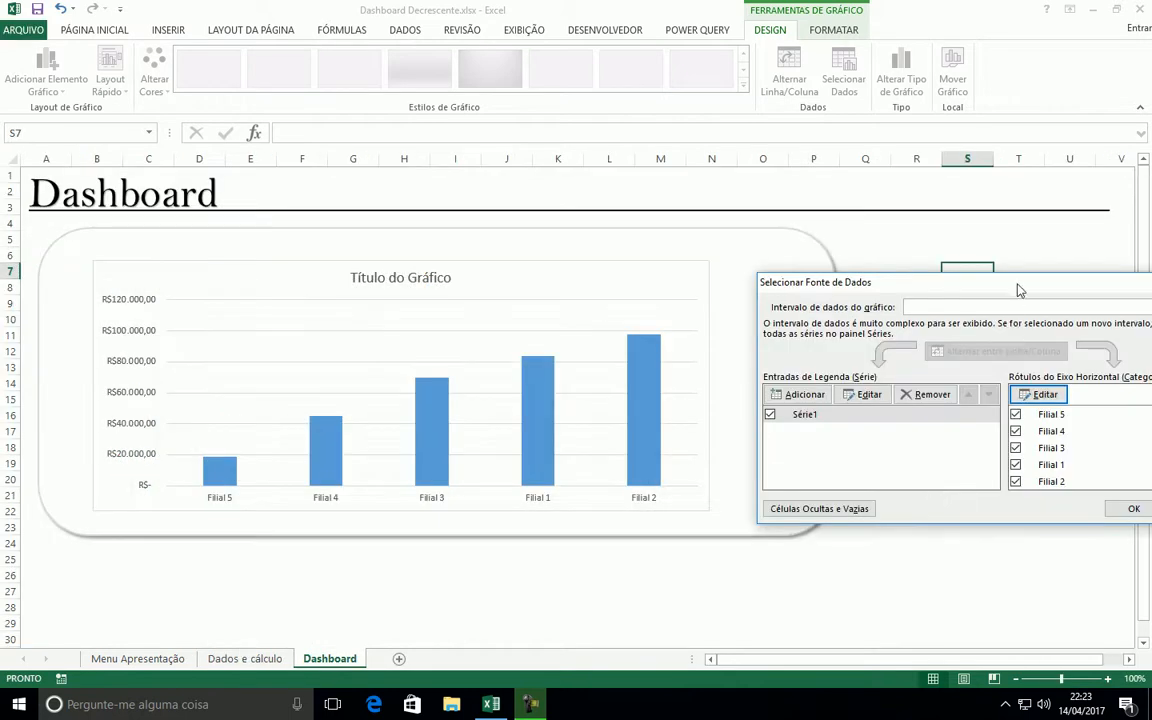
click(666, 509)
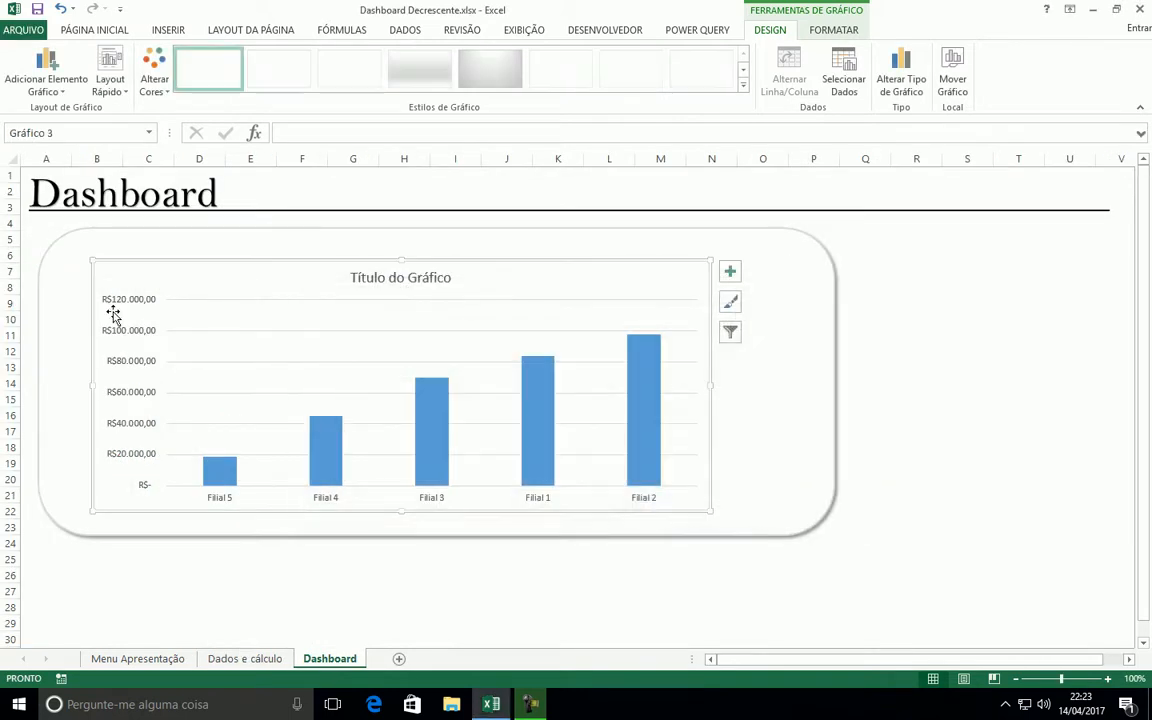
Delete the chart's vertical value axis and its horizontal gridlines
click(128, 310)
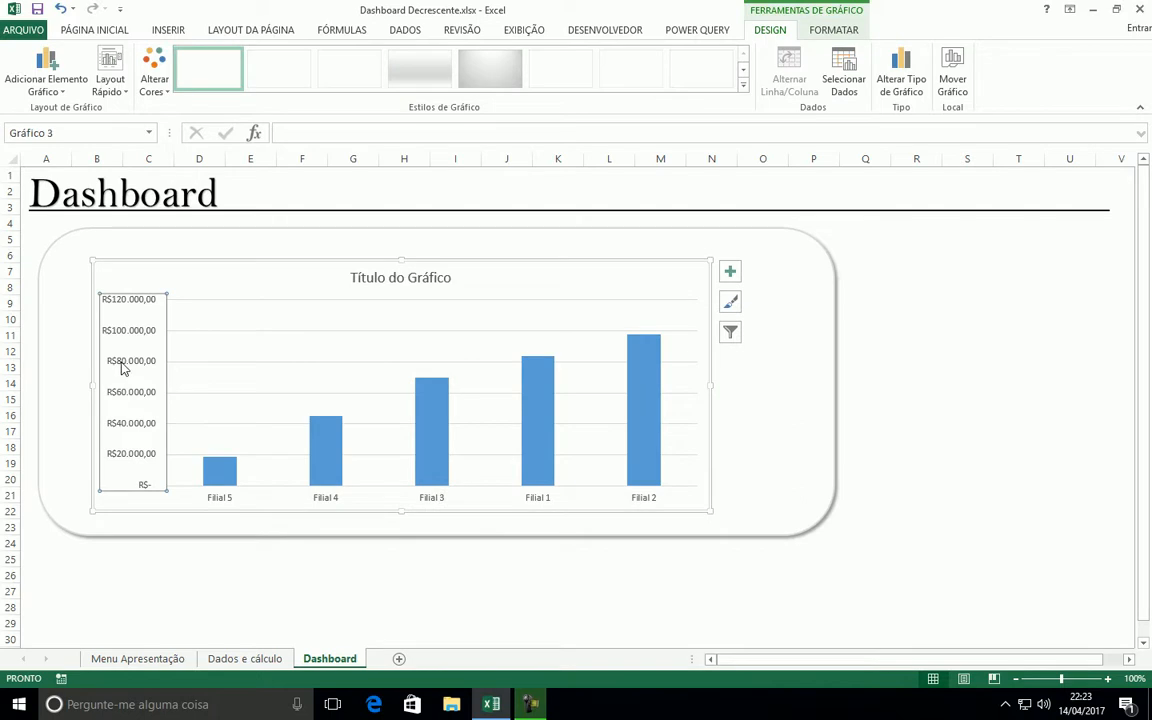
key(Delete)
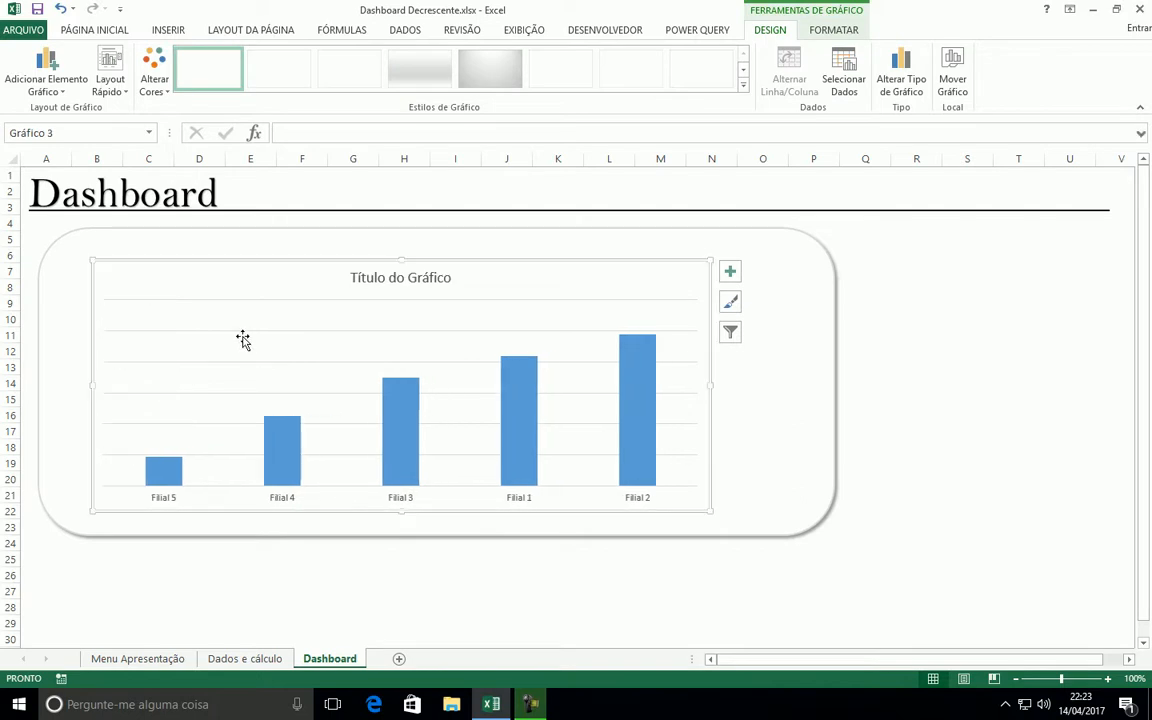
click(377, 331)
key(Delete)
Delete the chart title and enlarge the chart upward and leftward so it fits within the rounded rectangle
click(397, 280)
drag(400, 258, 400, 232)
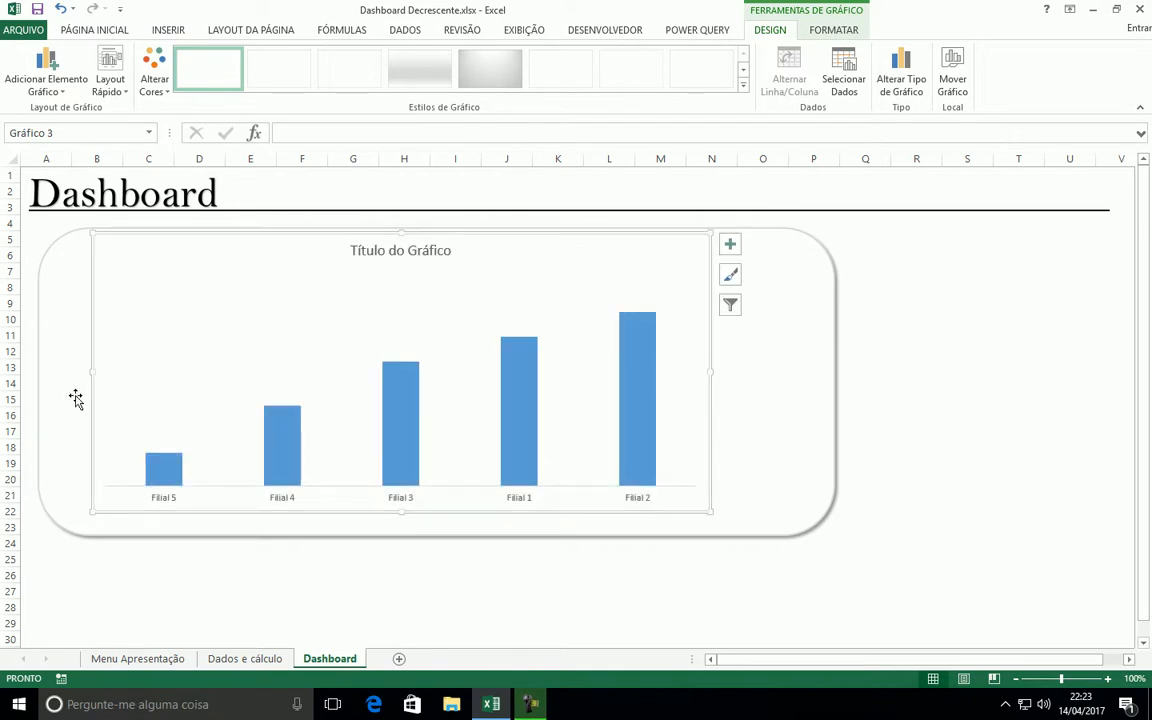
drag(89, 375, 63, 375)
click(385, 253)
key(Delete)
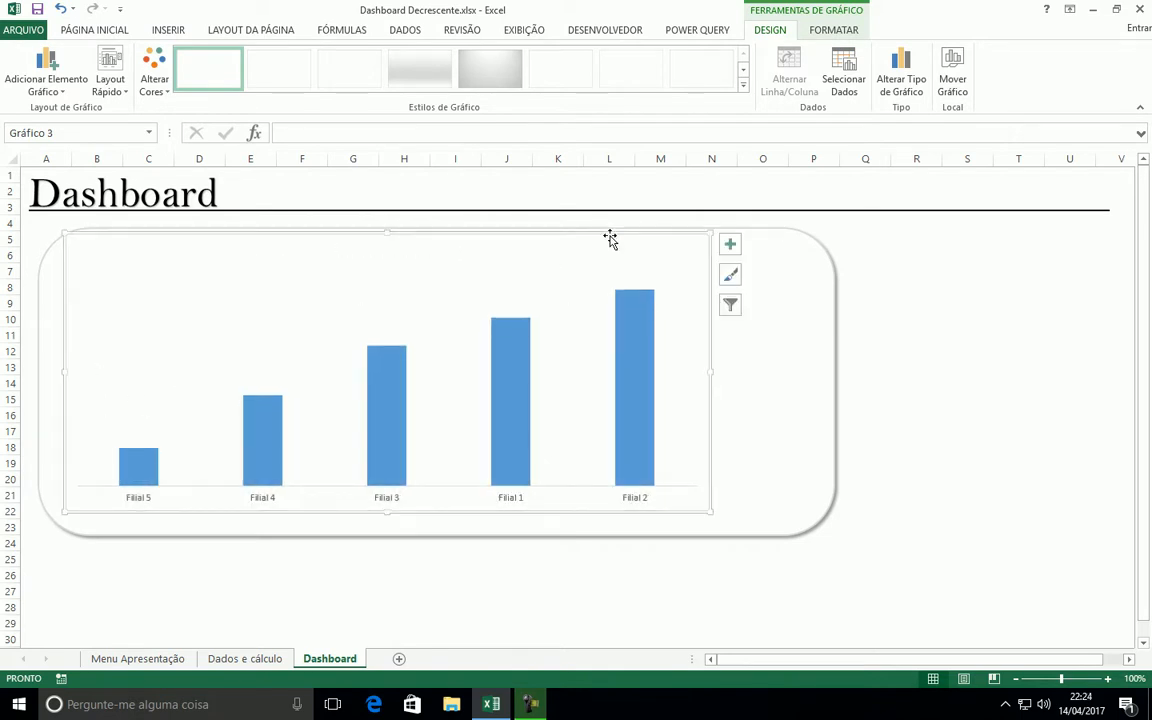
drag(605, 237, 599, 248)
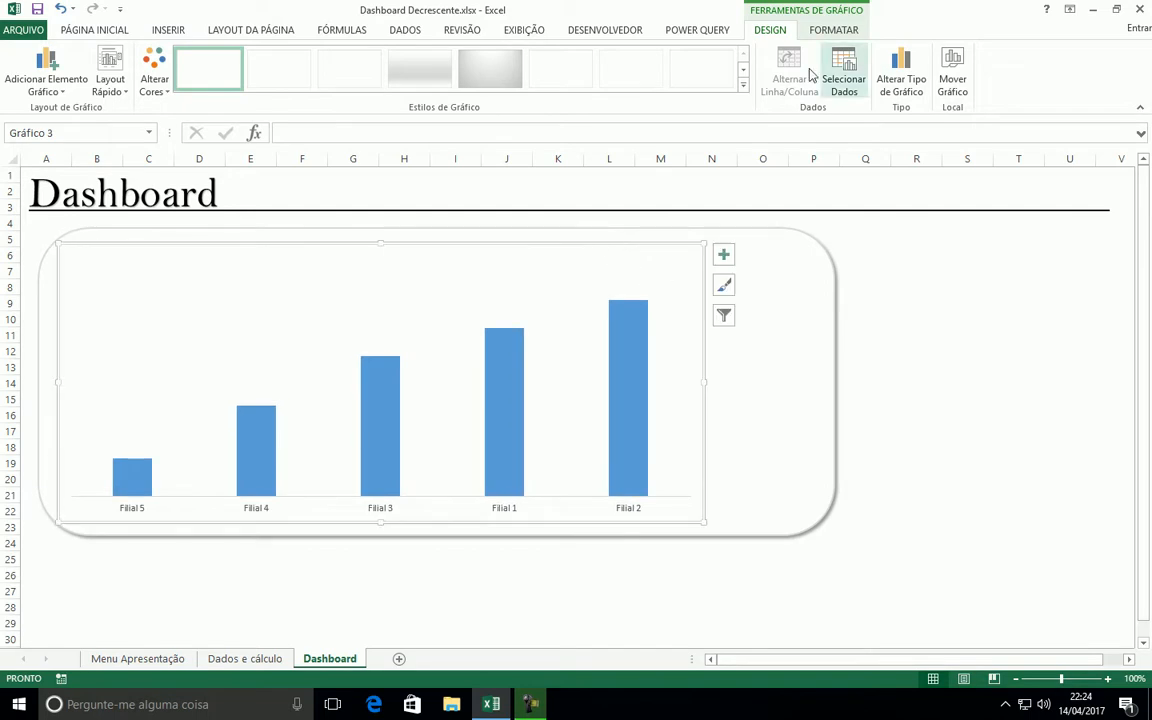
Format the chart area's border with rounded corners (Cantos arredondados)
right_click(684, 249)
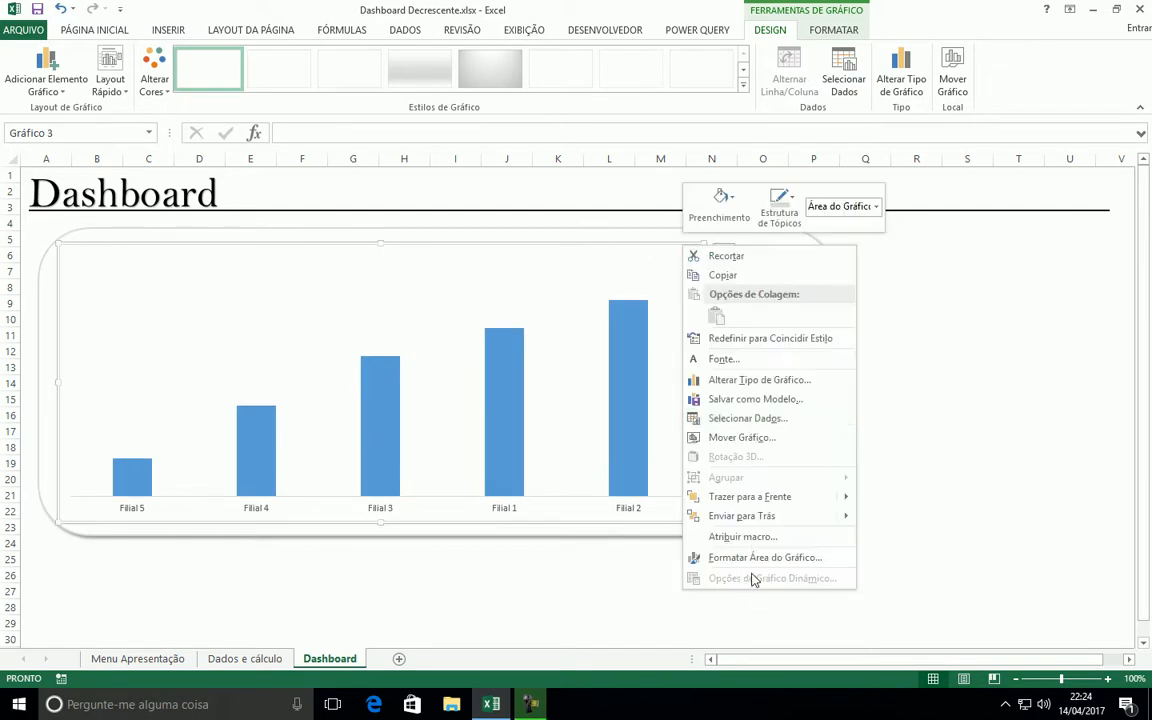
key(Escape)
click(955, 281)
scroll(1058, 640, down, 1)
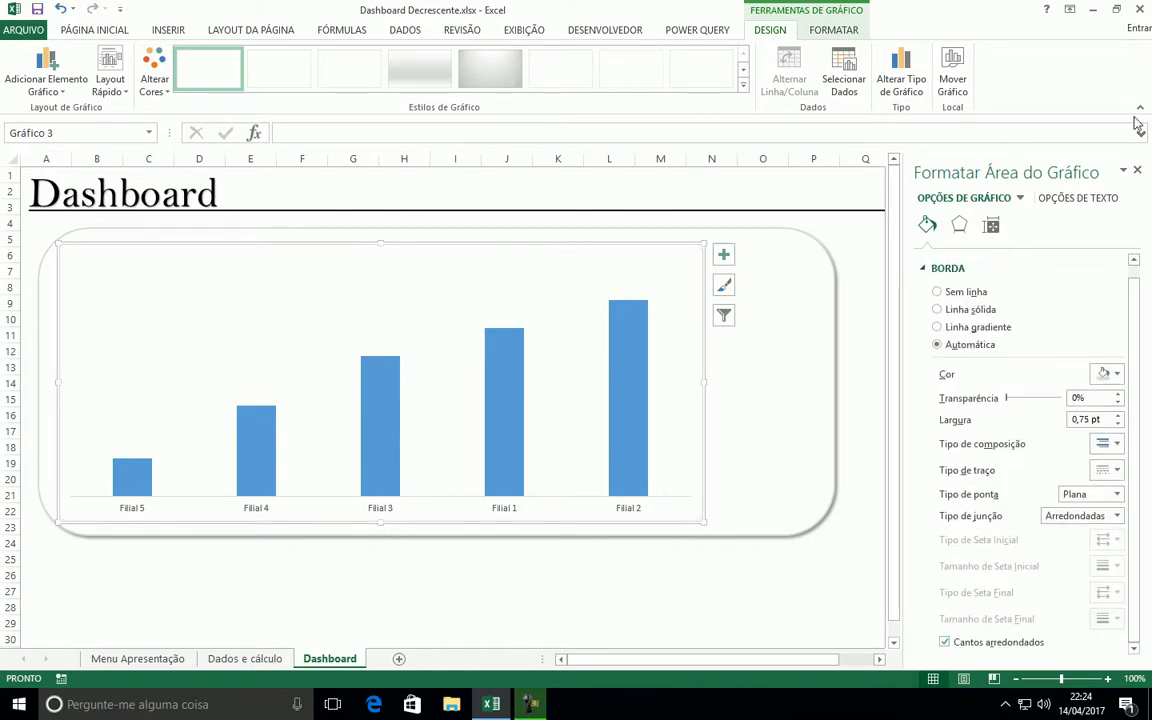
click(1137, 172)
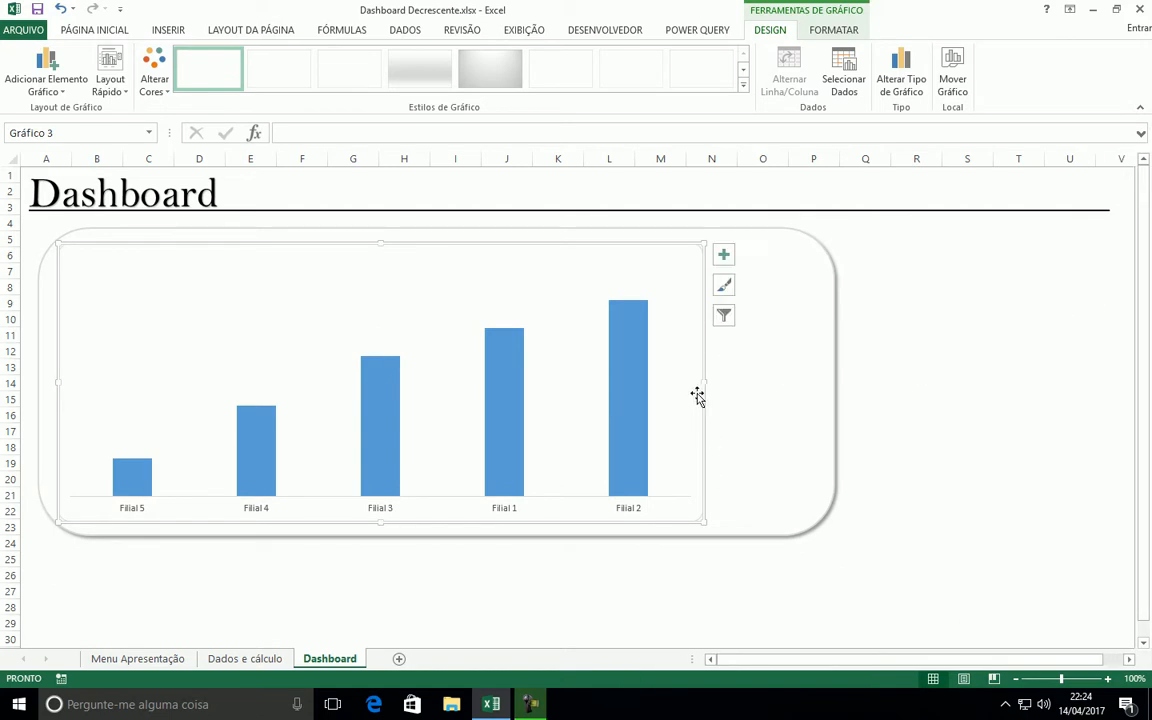
Widen the chart to nearly fill the rounded rectangle, leaving even margins on both sides
drag(705, 381, 806, 380)
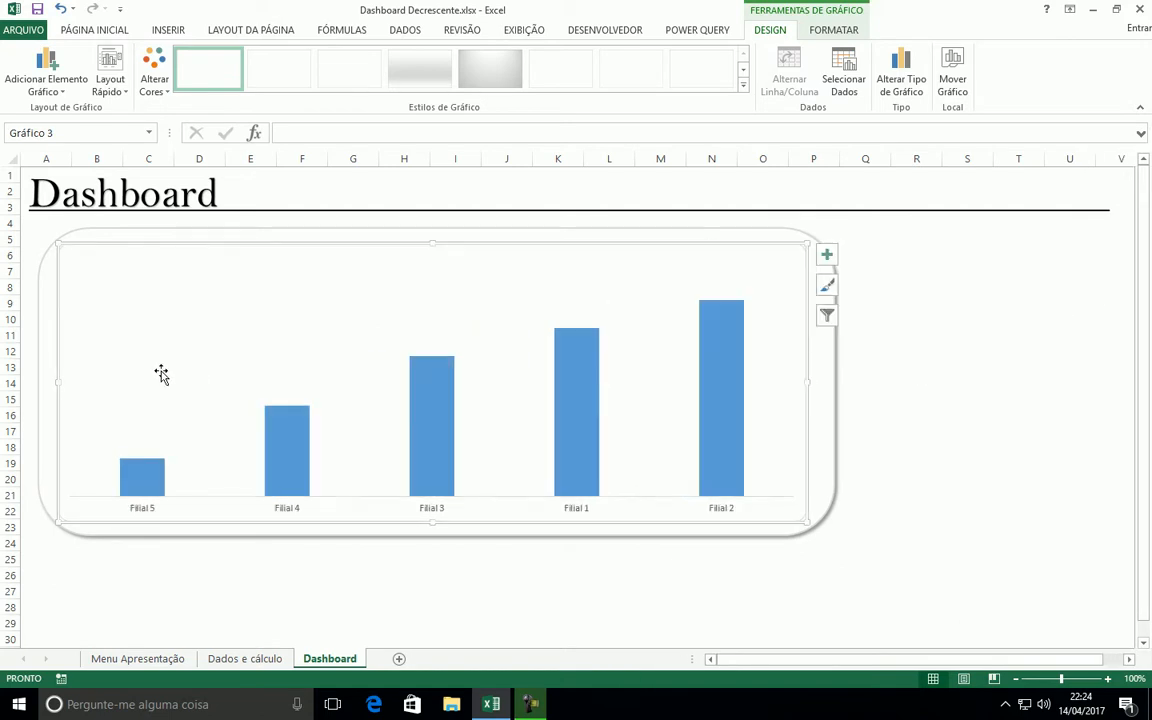
mouse_move(57, 382)
mouse_down()
mouse_move(44, 381)
mouse_move(64, 381)
mouse_up()
click(1018, 350)
click(36, 310)
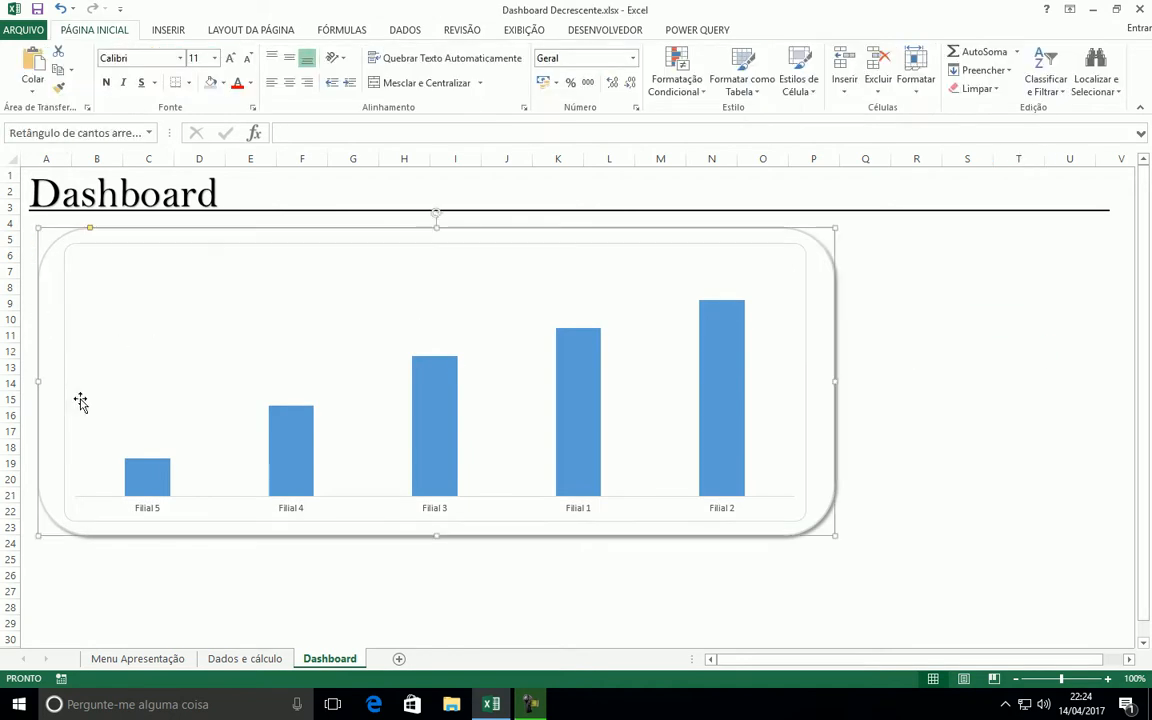
Resize the rounded rectangle behind the chart, moving its left edge slightly inward and extending its lower and right edges
mouse_move(39, 537)
mouse_down()
mouse_move(62, 540)
mouse_move(48, 549)
mouse_up()
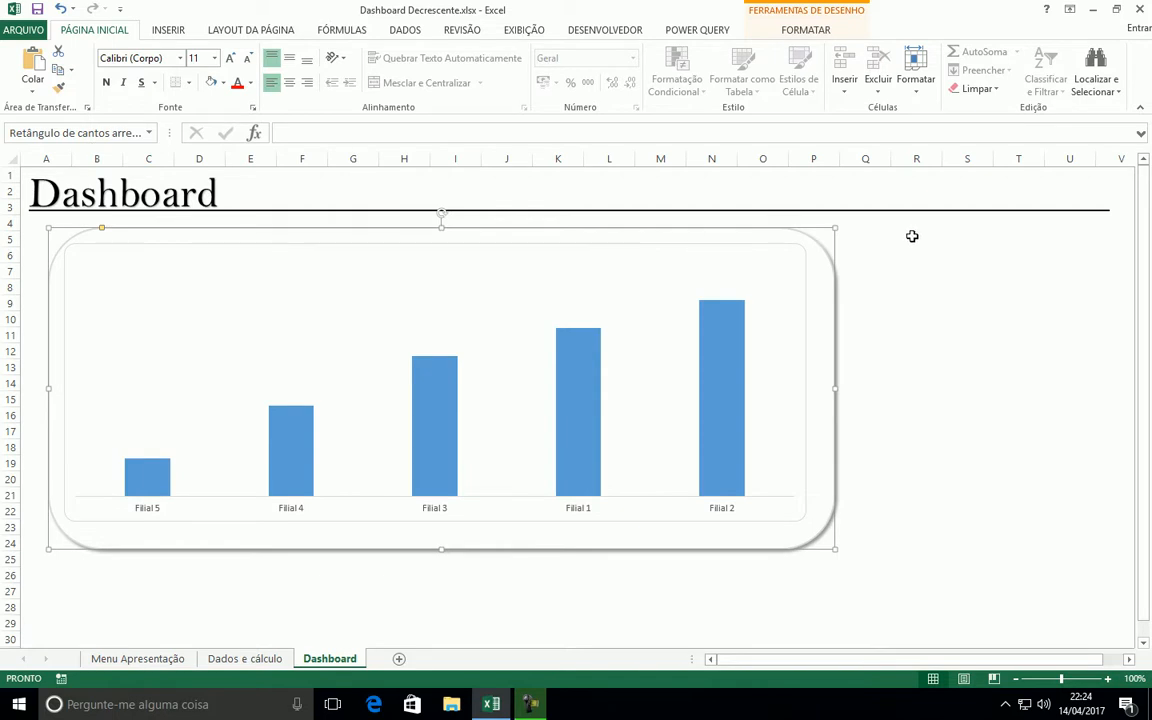
drag(835, 549, 848, 556)
click(925, 330)
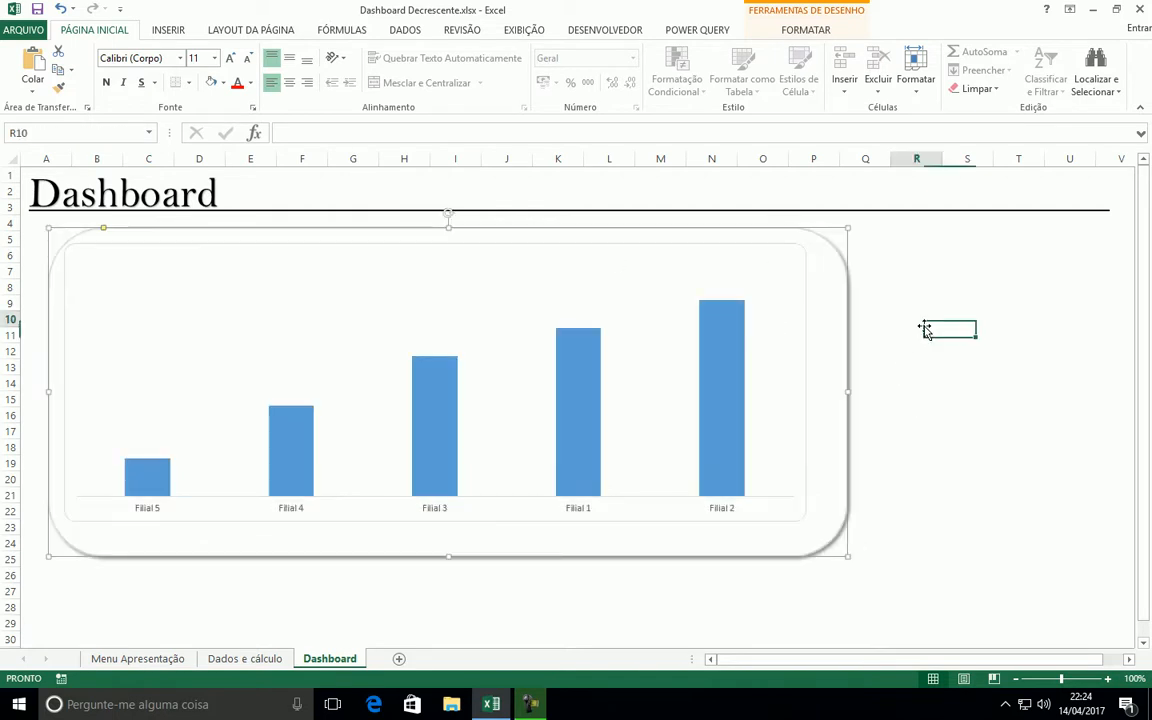
Remove the chart area's fill and outline so only the rounded rectangle frames the columns
click(503, 249)
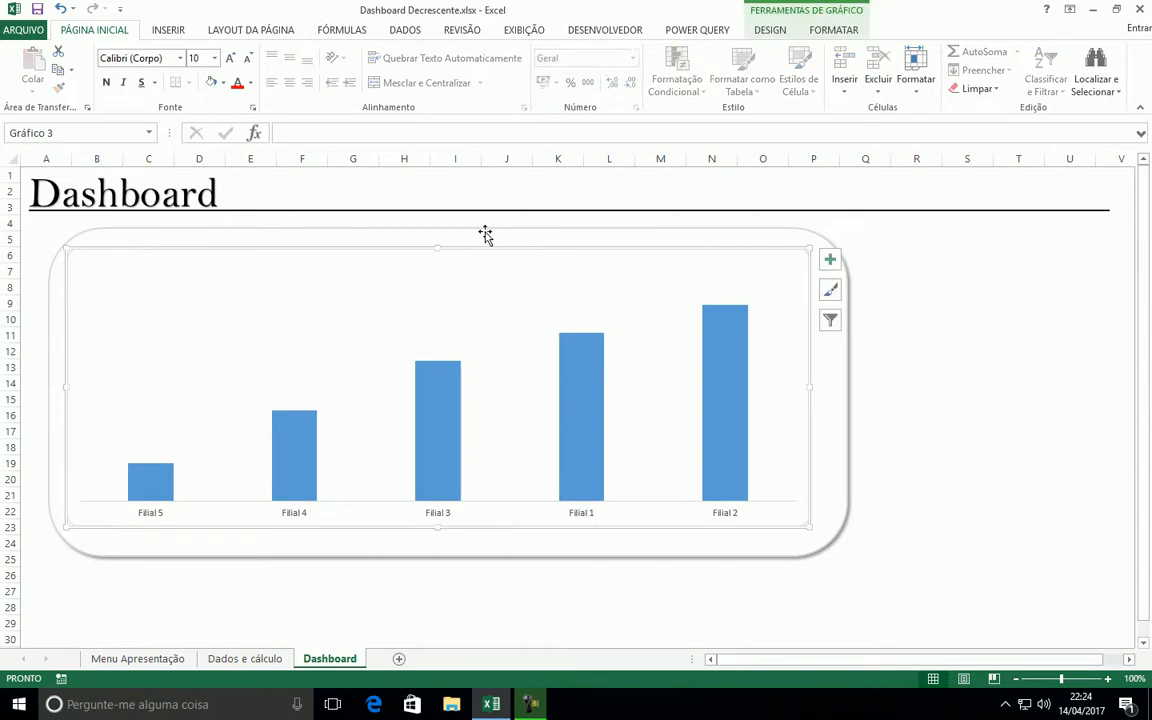
click(818, 31)
click(512, 52)
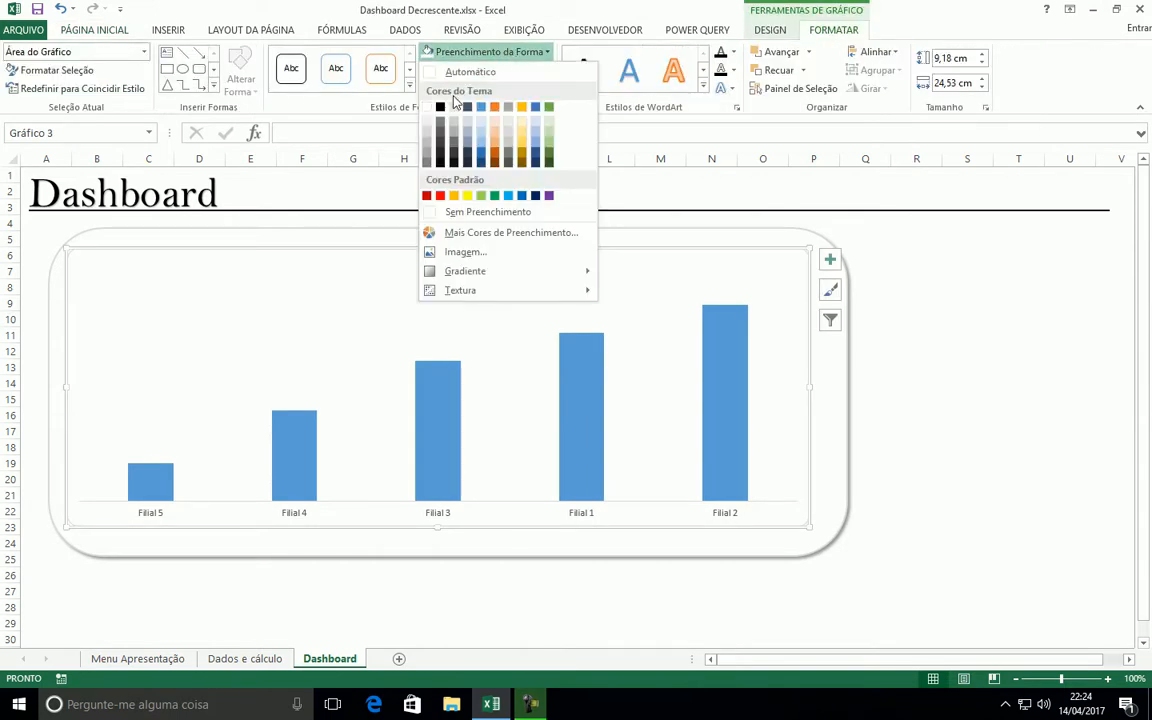
click(462, 212)
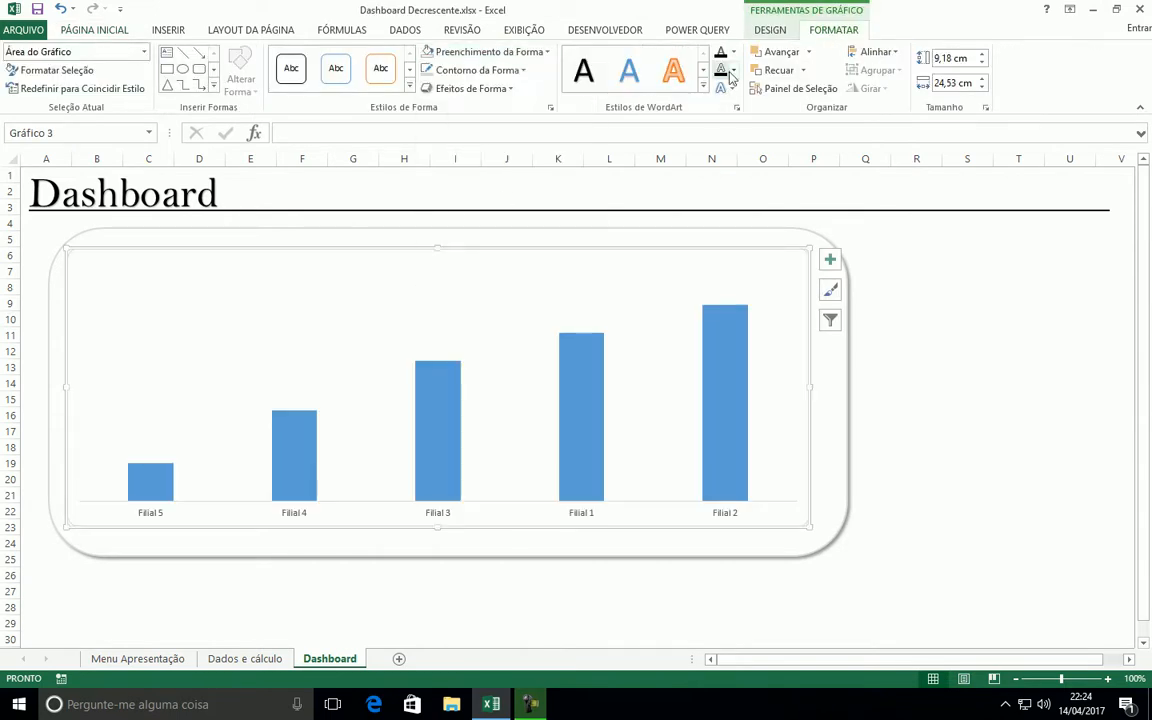
click(485, 71)
click(468, 231)
click(1005, 304)
Enlarge the chart to about 9.74 cm high by 25.06 cm wide within the rounded rectangle
click(771, 510)
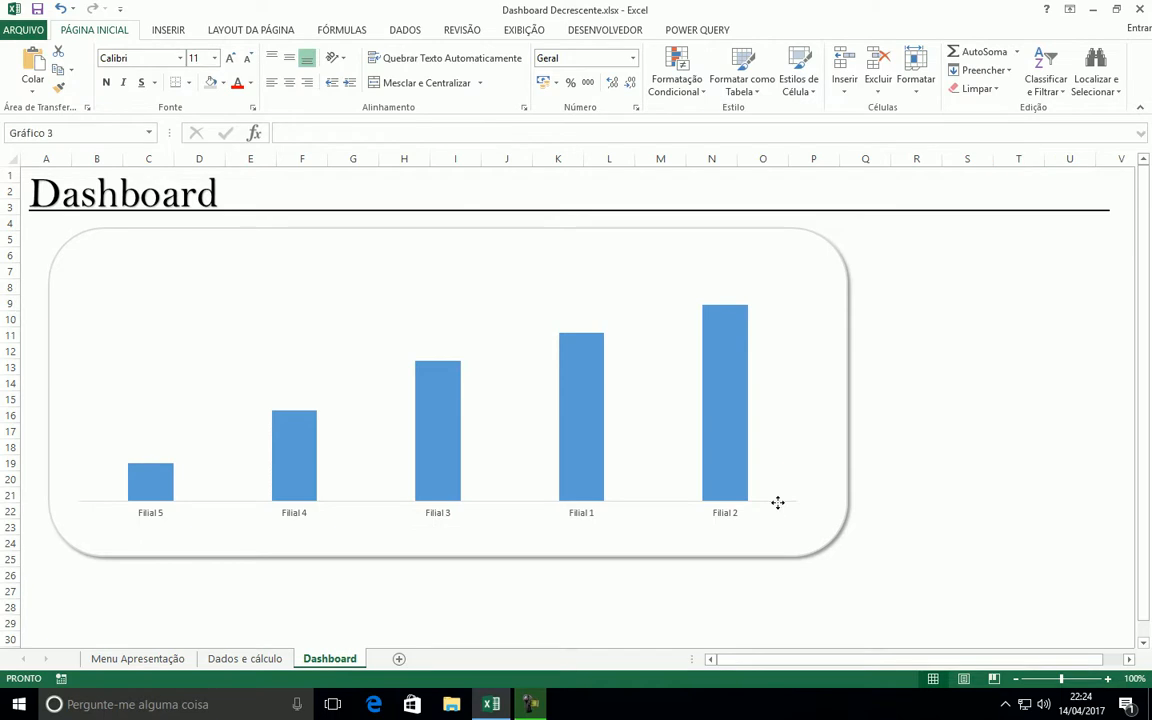
drag(810, 524, 826, 528)
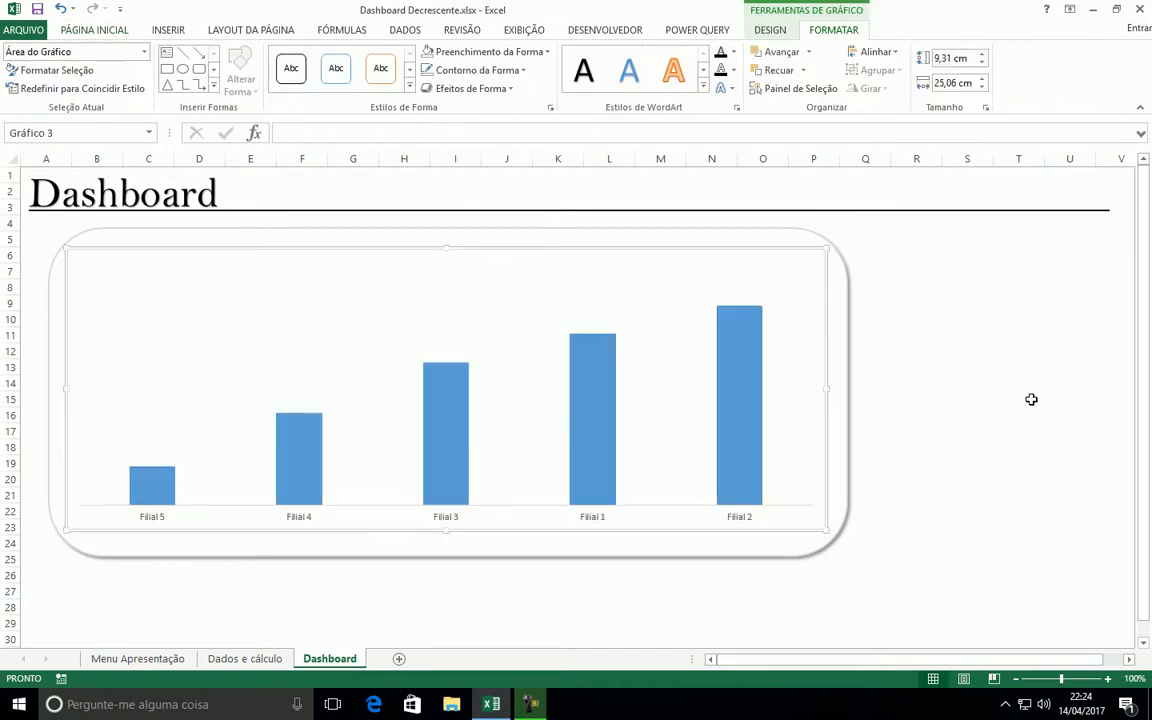
click(1030, 399)
click(468, 513)
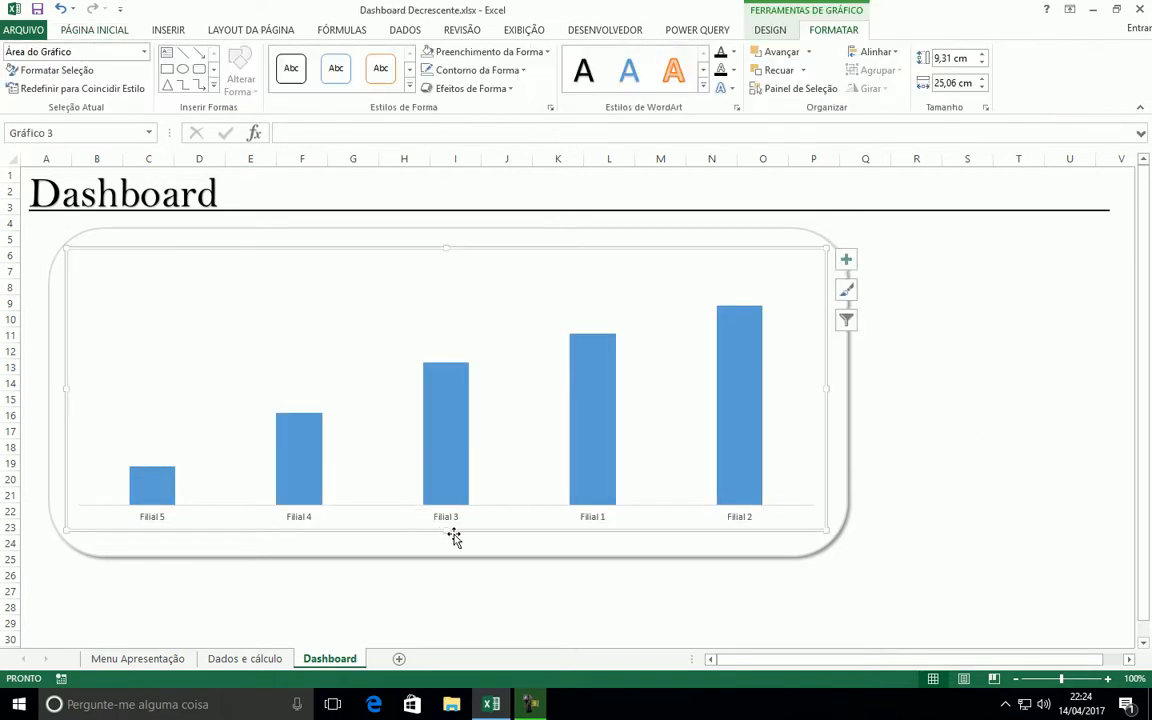
drag(445, 533, 446, 545)
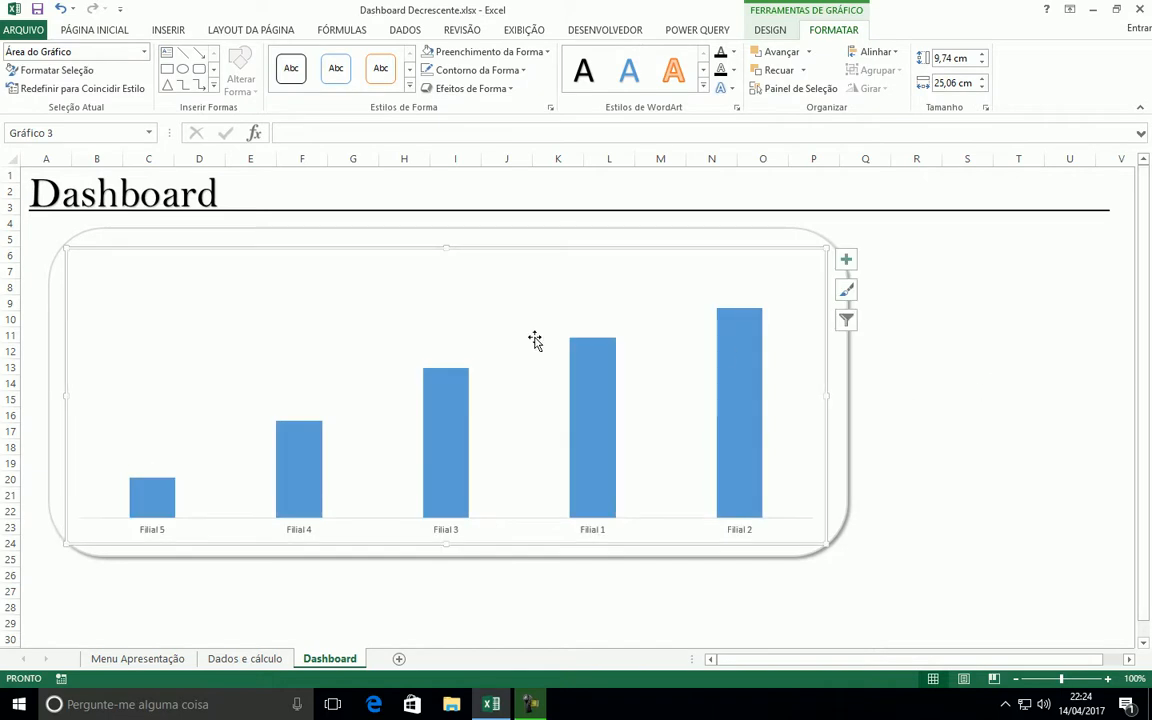
Lower the upper edge of the chart's plot area to leave free space above the columns
click(466, 316)
drag(446, 260, 449, 279)
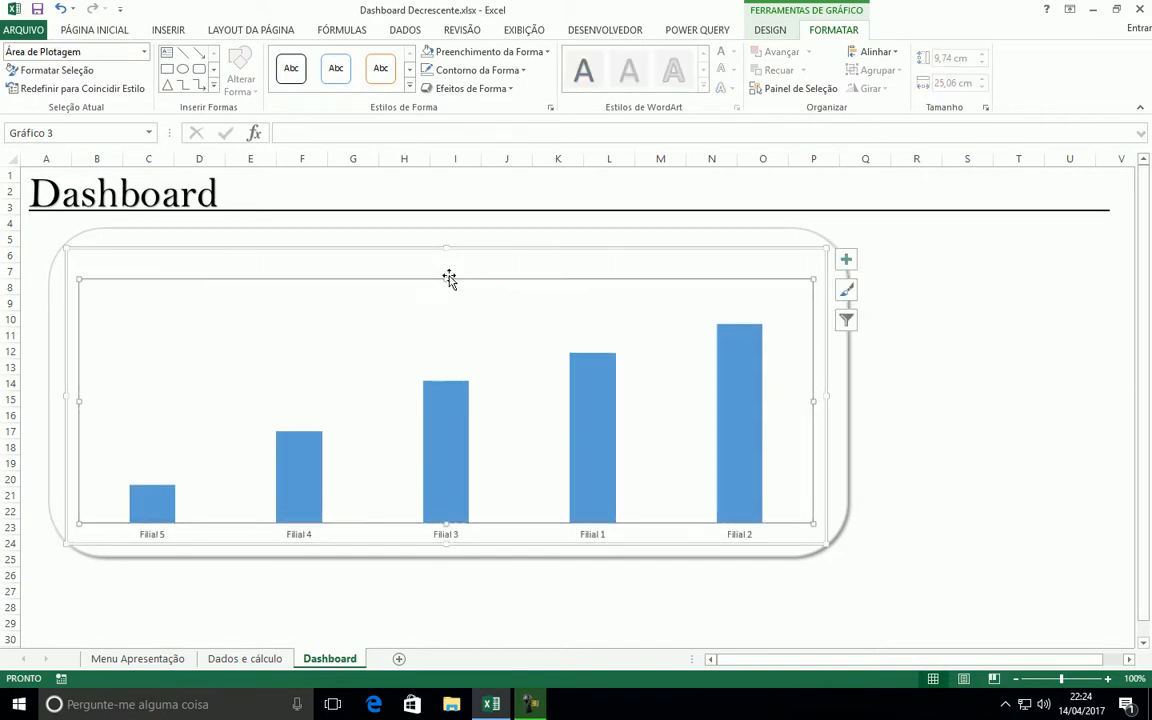
click(988, 271)
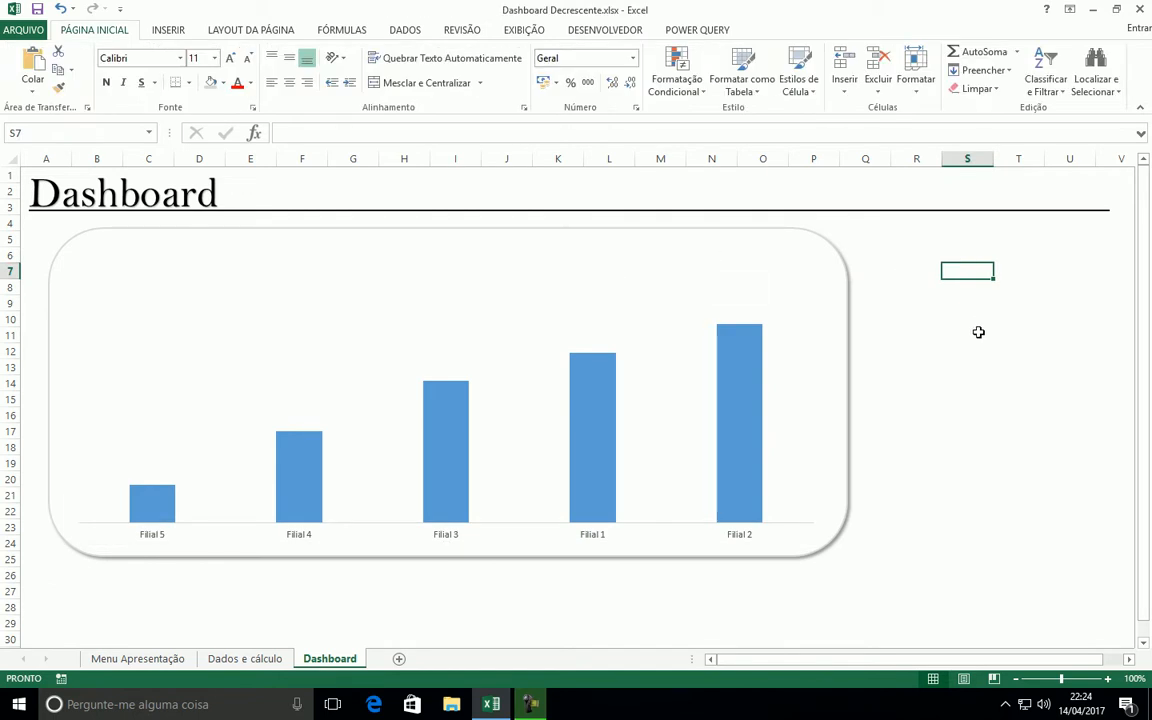
click(500, 325)
click(960, 351)
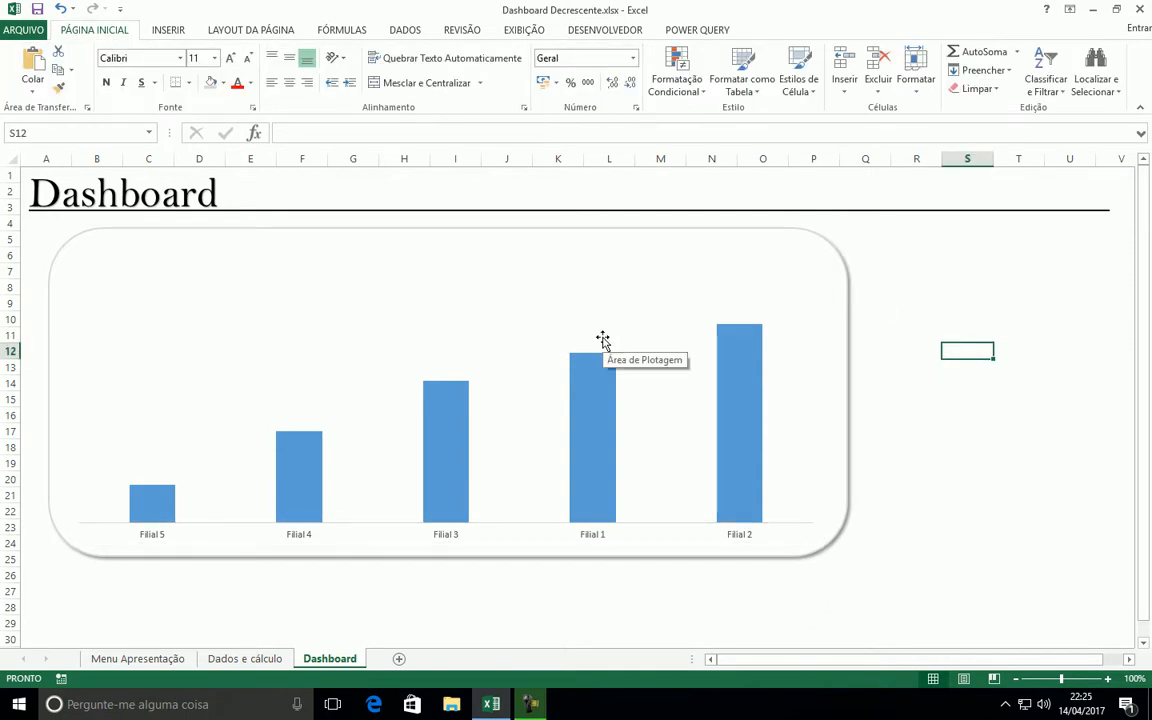
Hide the Desenvolvedor tab through the ribbon customization options
click(600, 31)
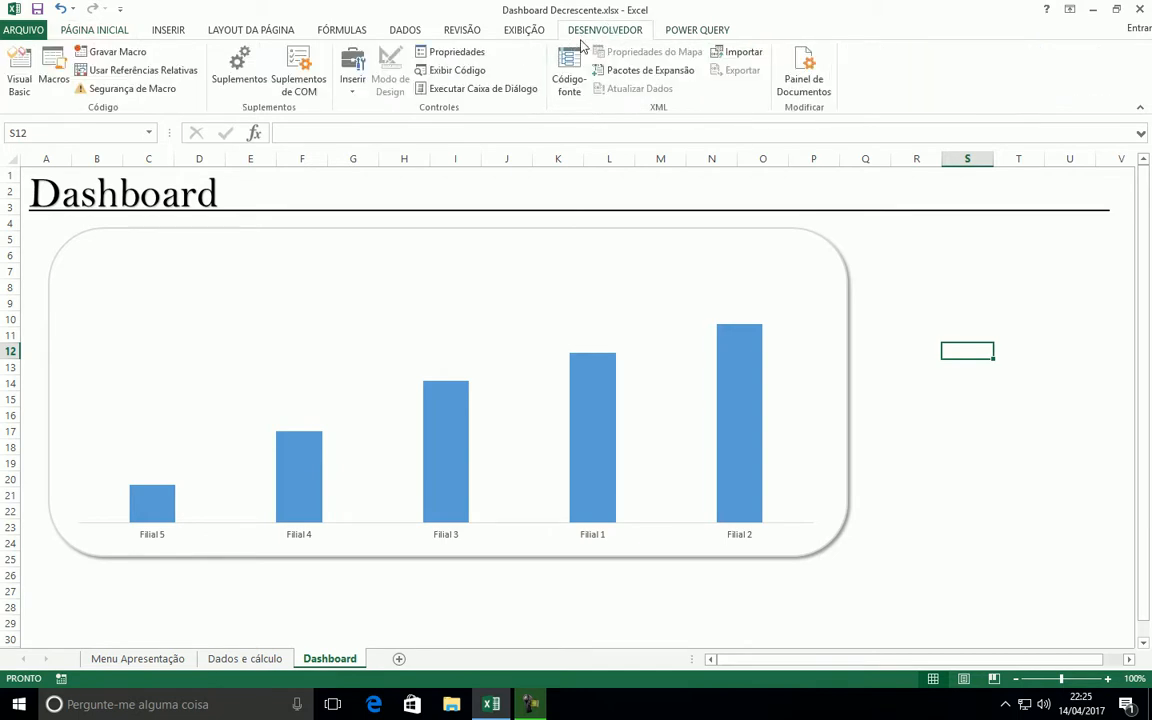
right_click(505, 34)
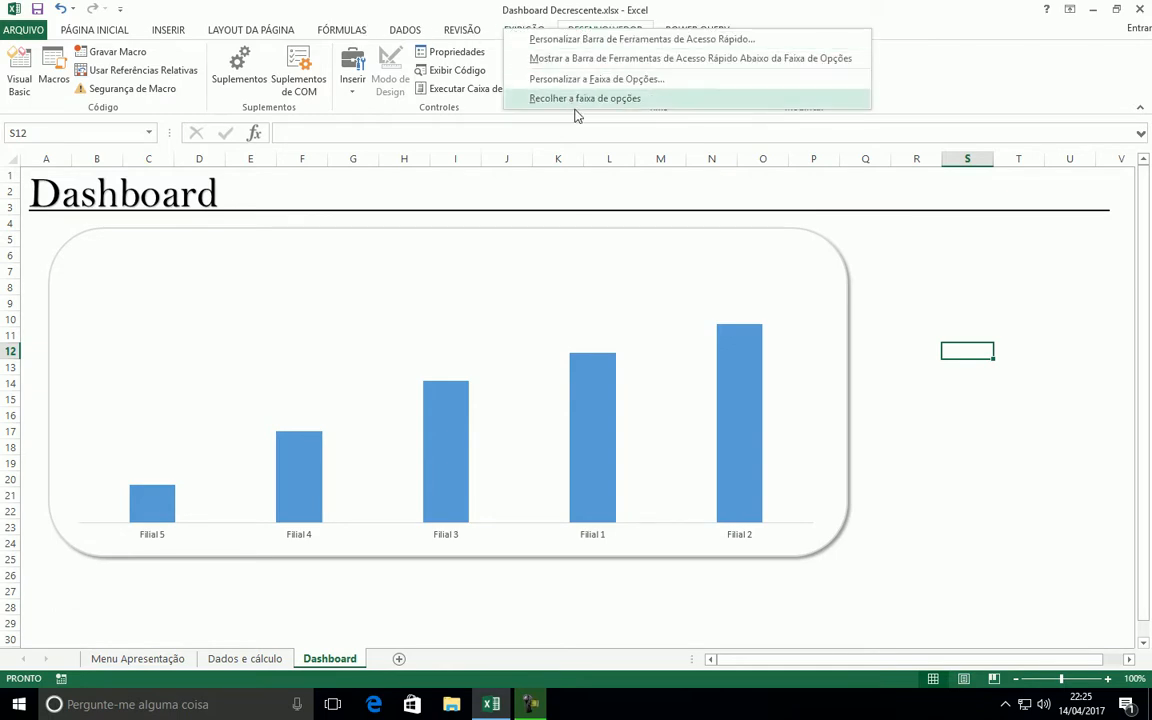
click(597, 82)
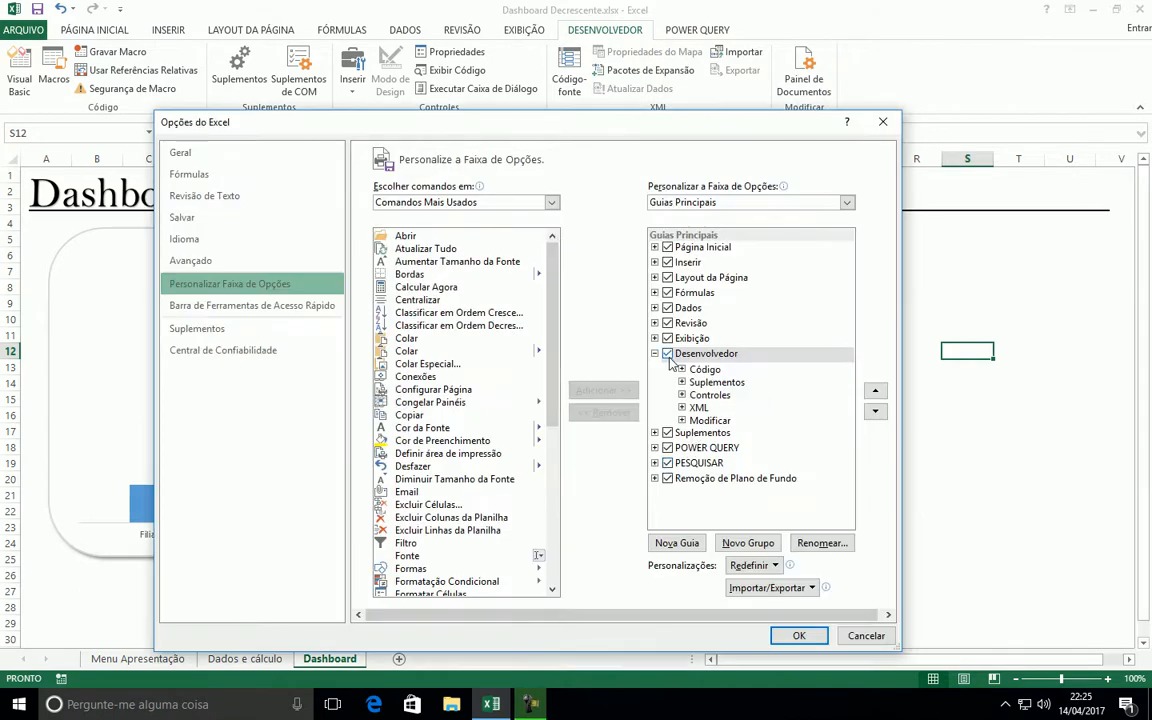
click(668, 354)
click(798, 636)
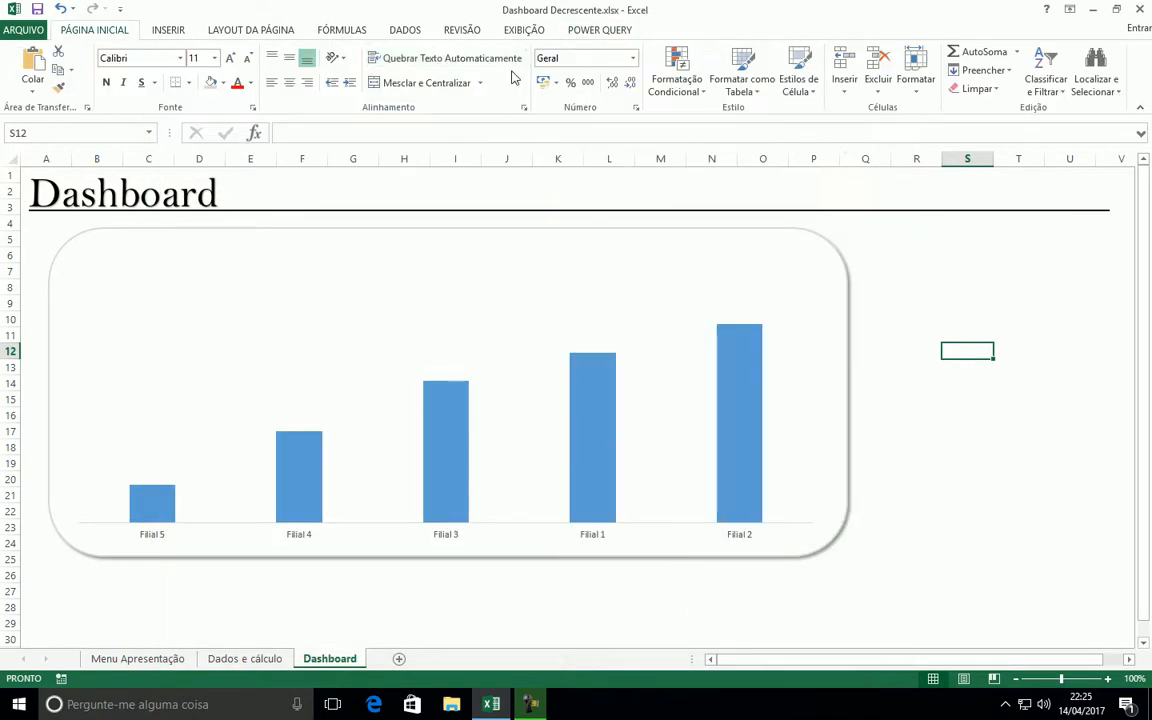
Enable the Desenvolvedor tab again in the ribbon customization options
right_click(485, 36)
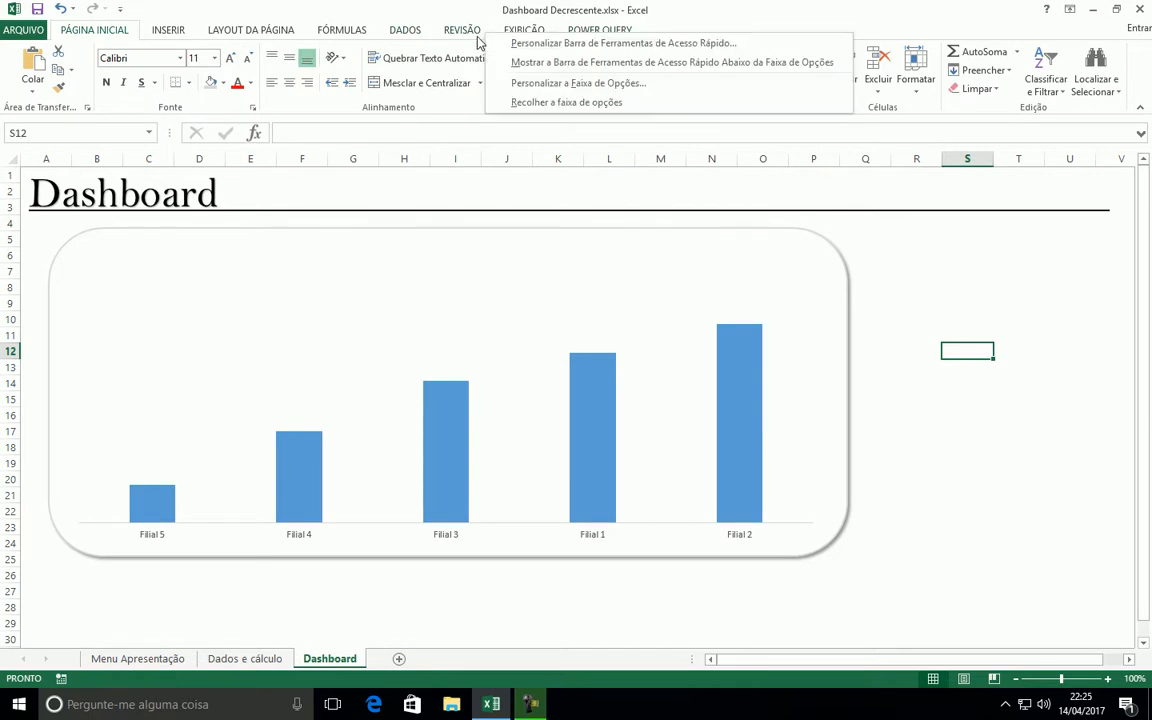
click(516, 88)
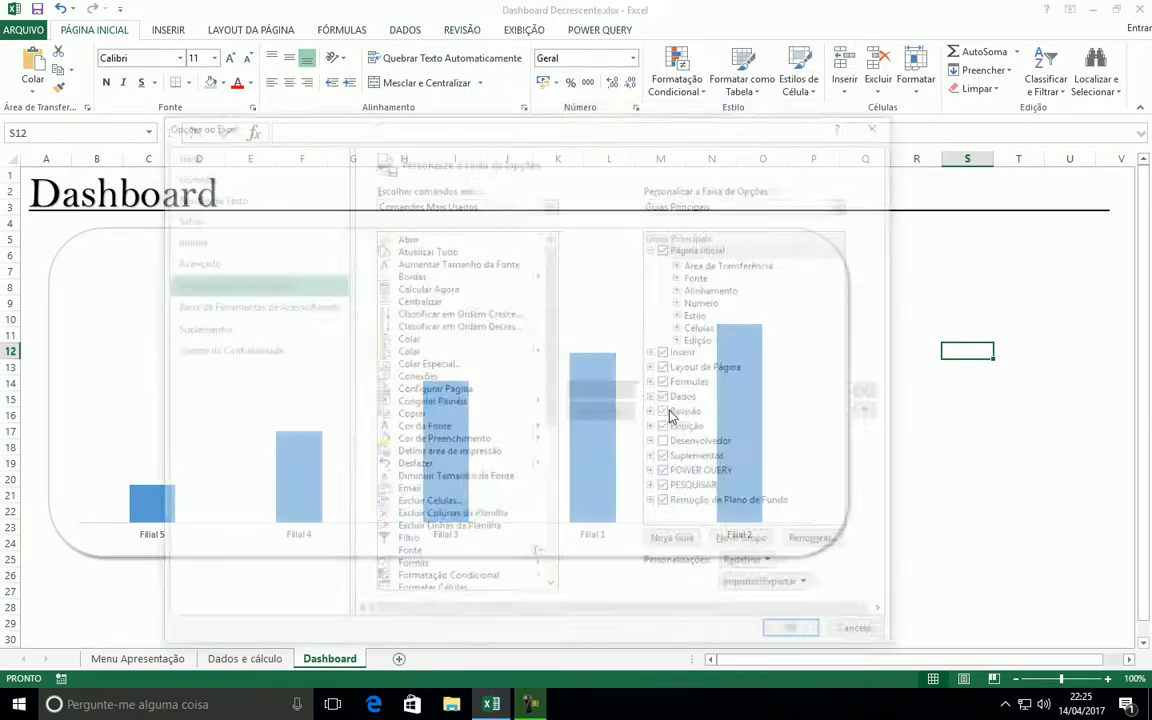
click(668, 443)
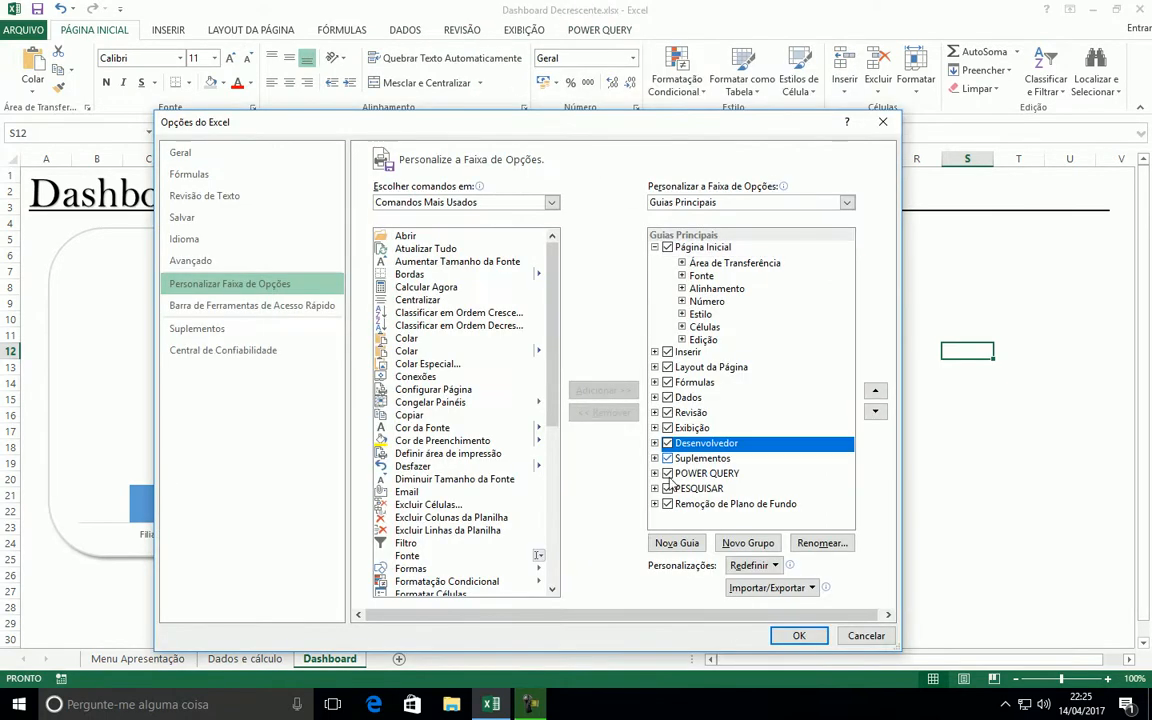
click(799, 636)
click(967, 255)
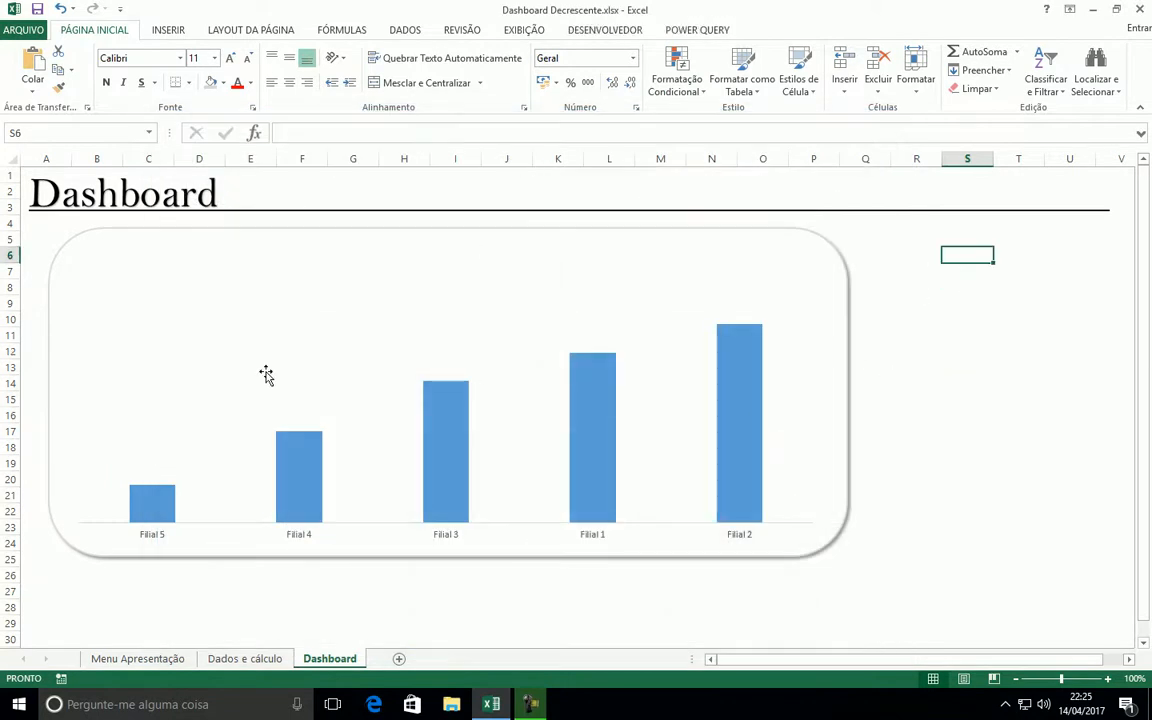
Insert a combo box form control and place it above the Filial 5 and Filial 4 columns, near the rounded rectangle's upper-left corner
click(612, 31)
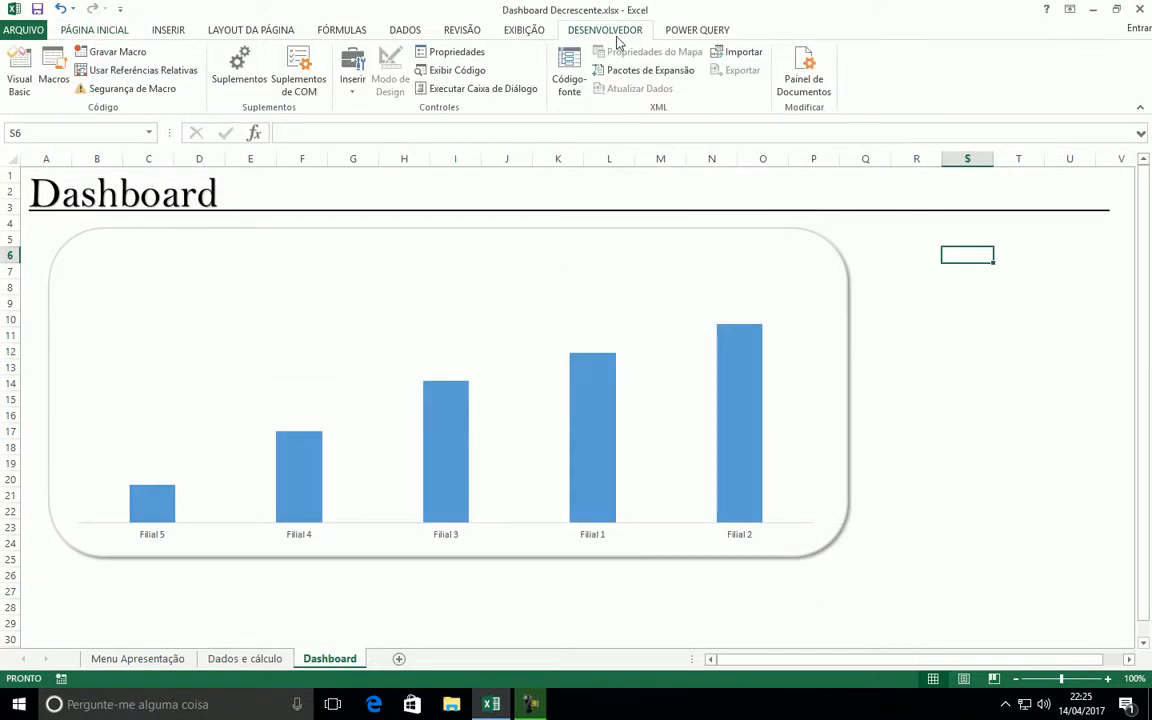
click(352, 80)
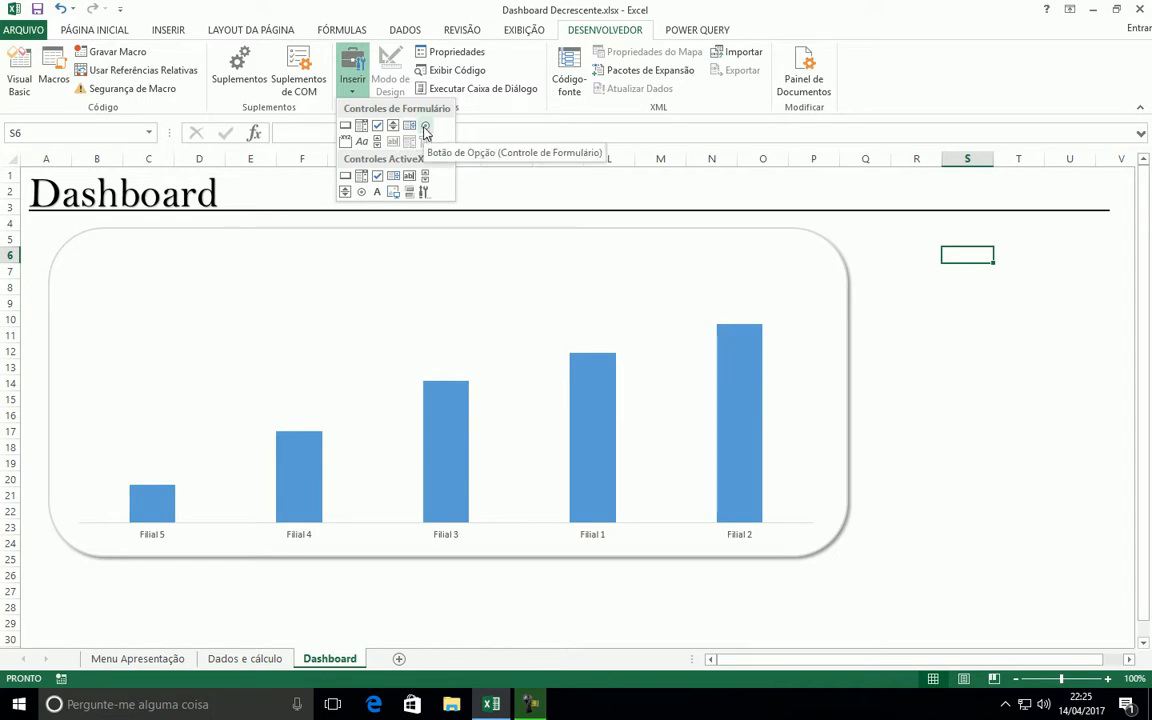
click(362, 126)
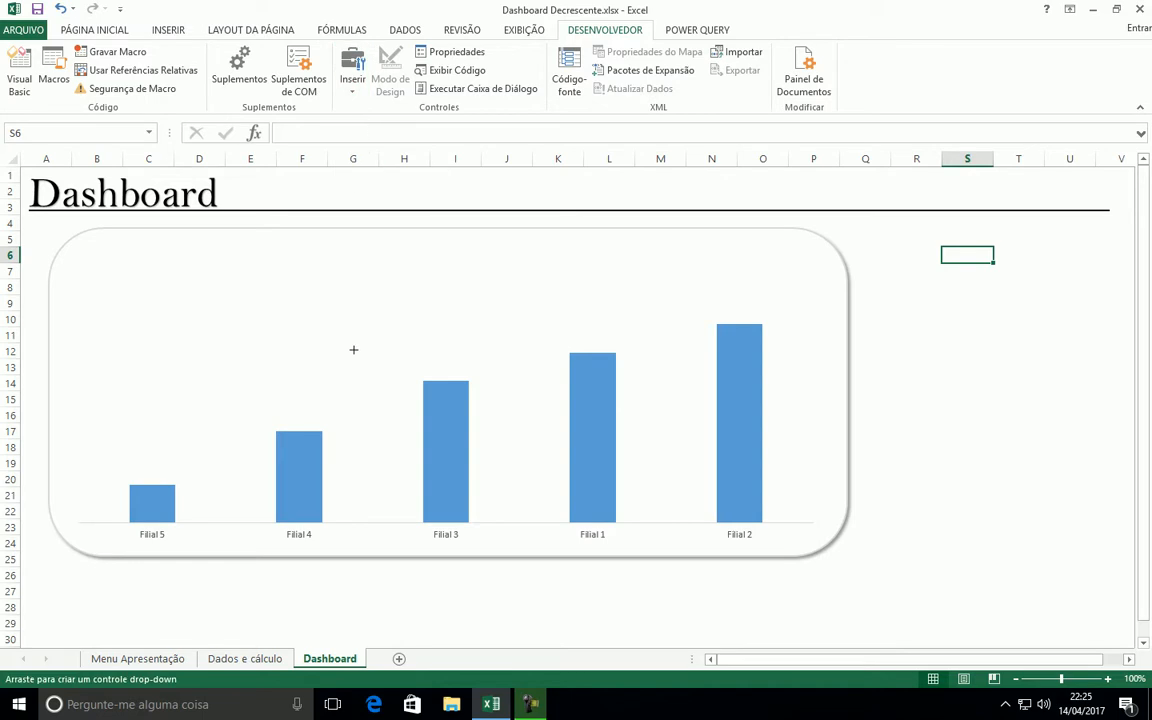
drag(202, 260, 382, 277)
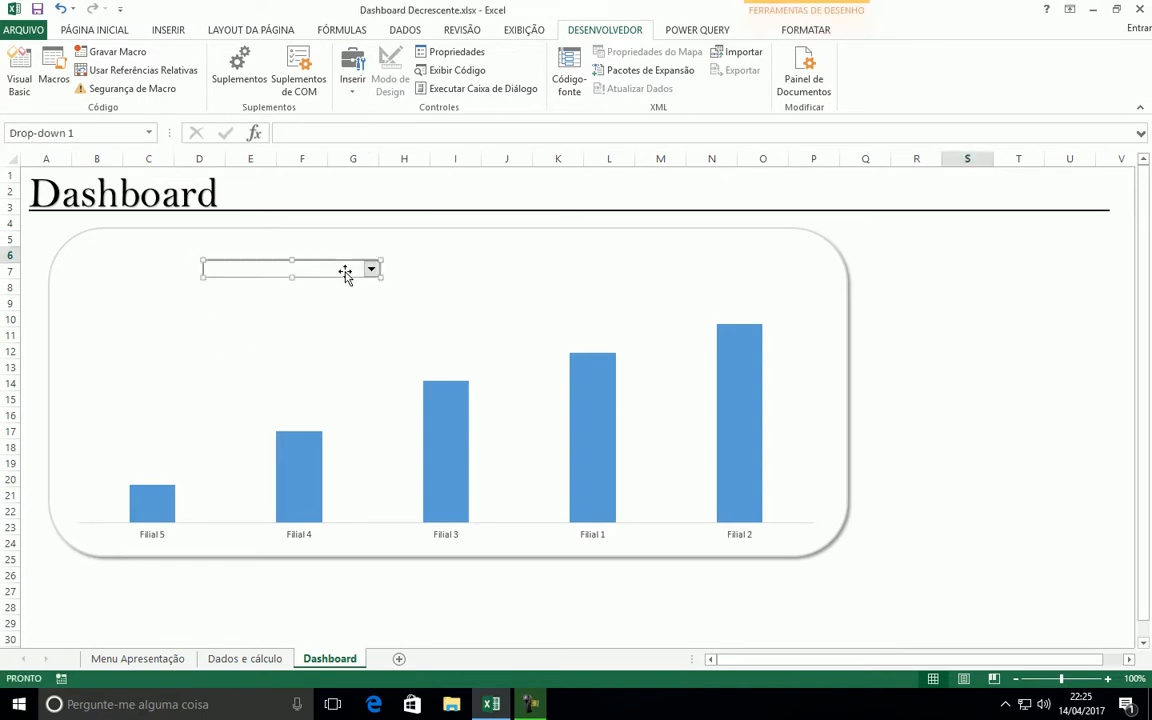
drag(313, 268, 211, 266)
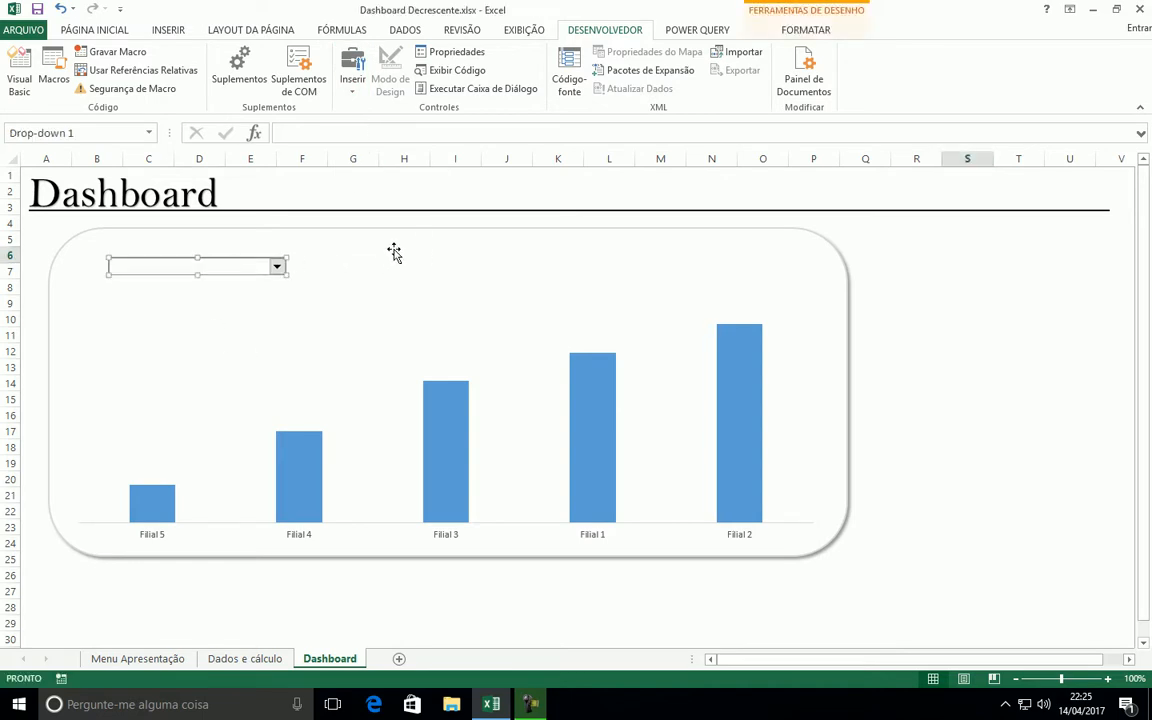
click(950, 295)
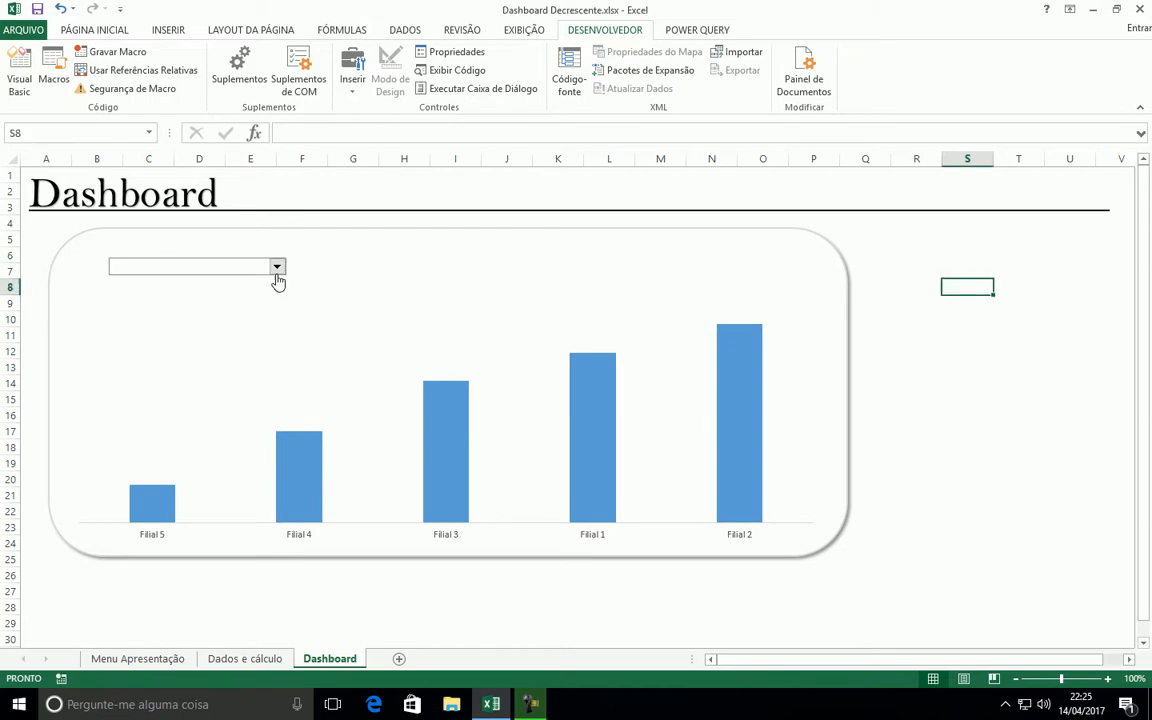
Set the combo box's input range (Intervalo de entrada) to the month headers 'Dados e cálculo'!$A$6:$F$6
click(275, 272)
click(275, 275)
right_click(277, 270)
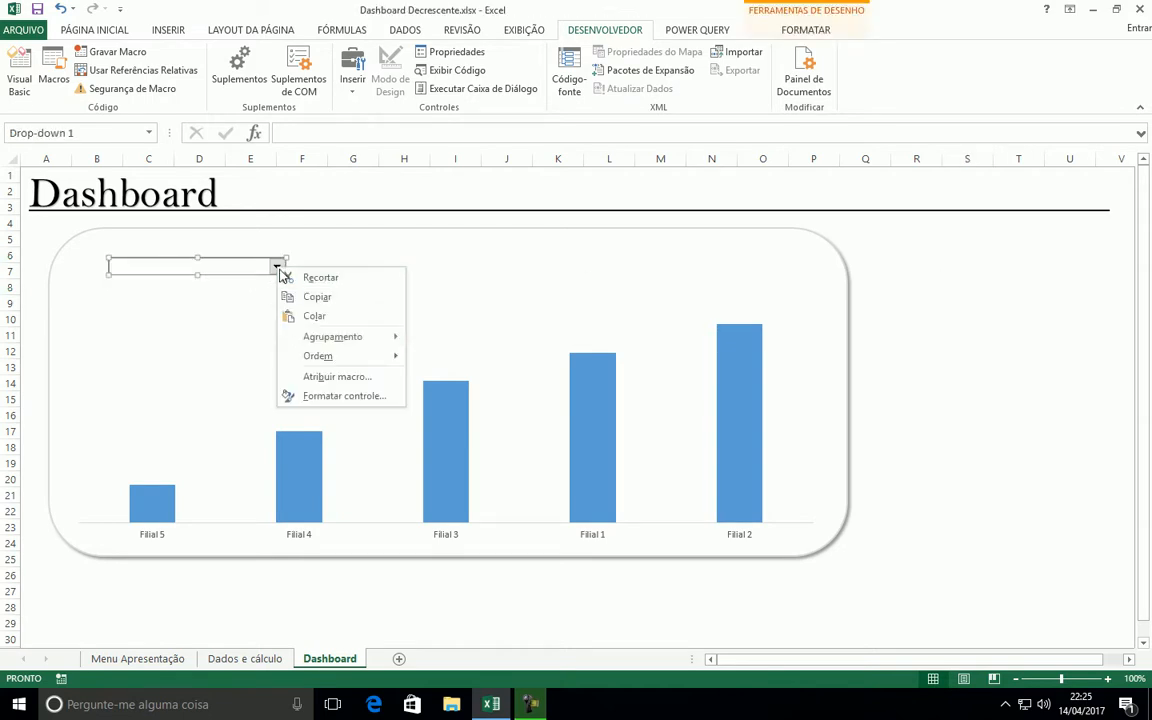
click(329, 397)
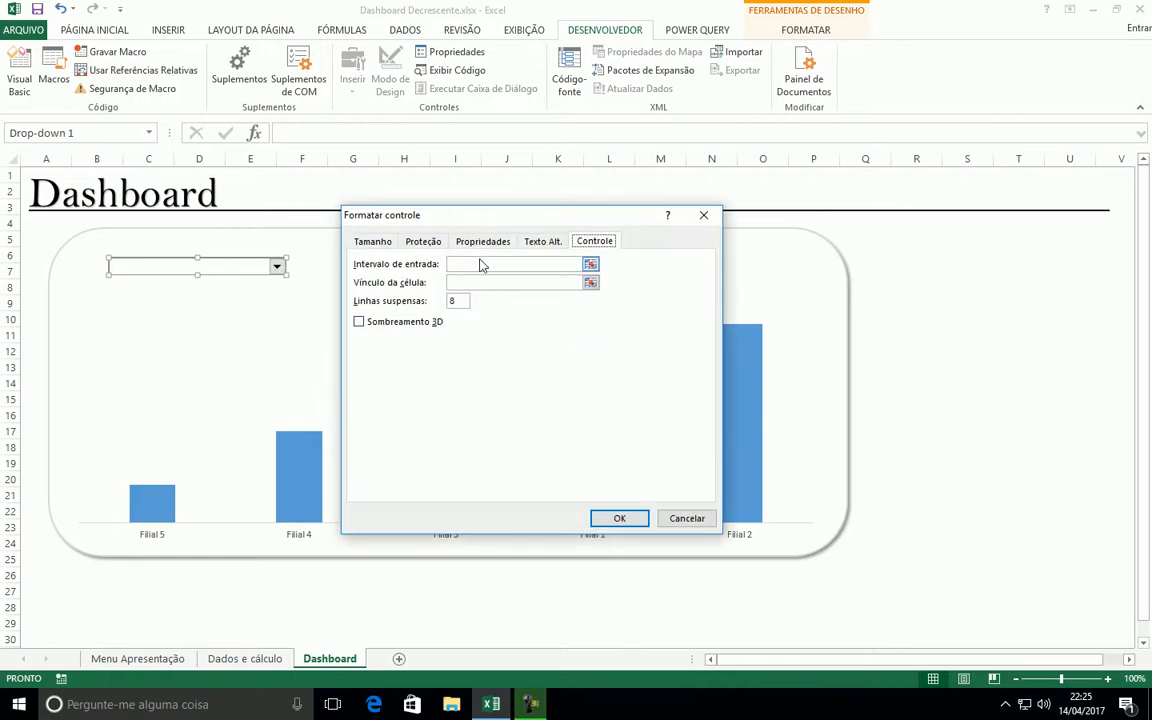
click(481, 264)
click(260, 658)
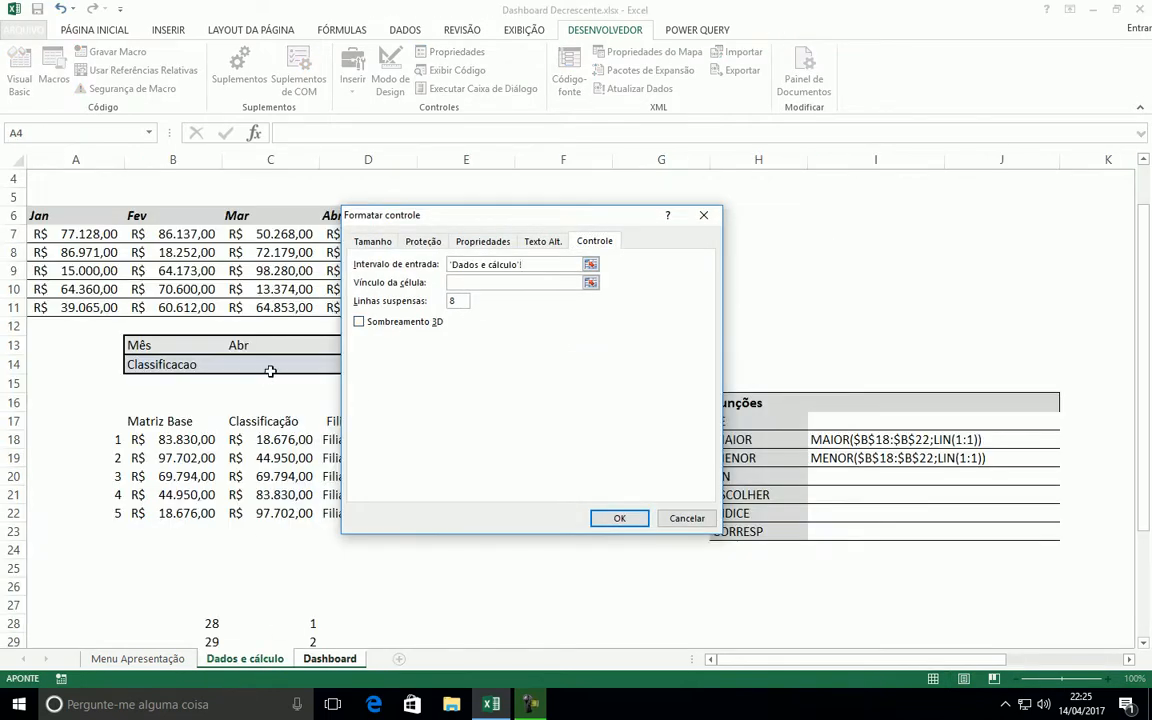
drag(396, 213, 565, 439)
drag(60, 215, 559, 213)
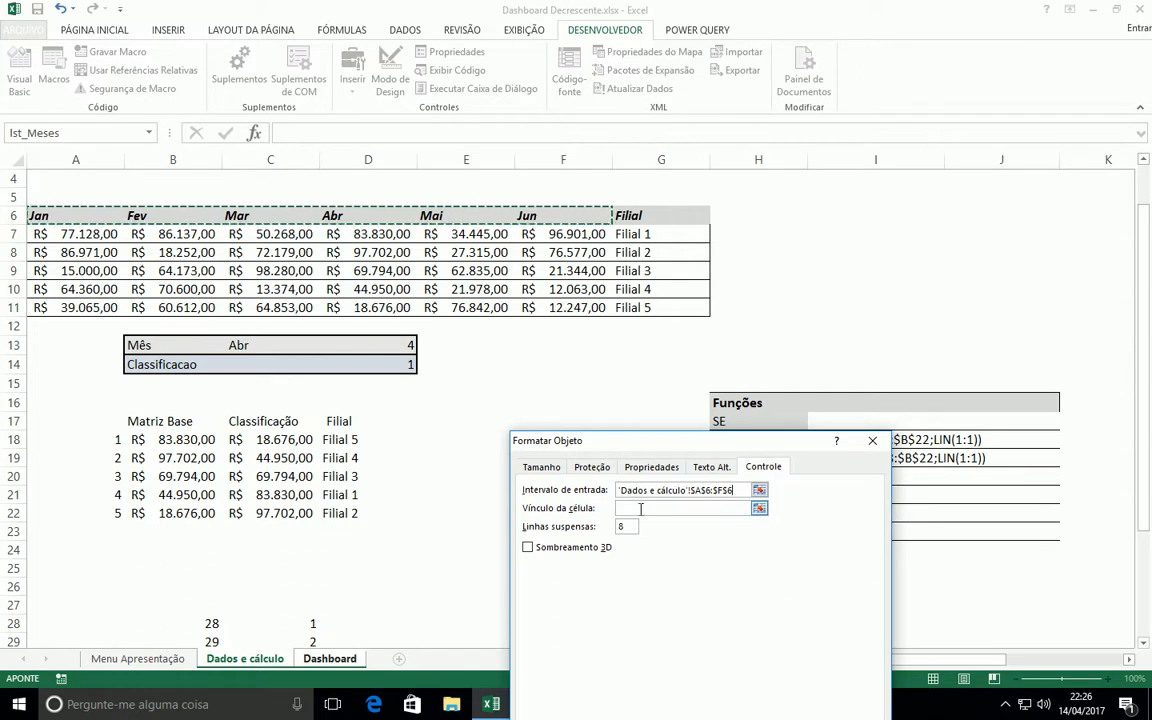
Link the combo box to cell 'Dados e cálculo'!$D$13, enable Sombreamento 3D and apply the control settings
click(620, 510)
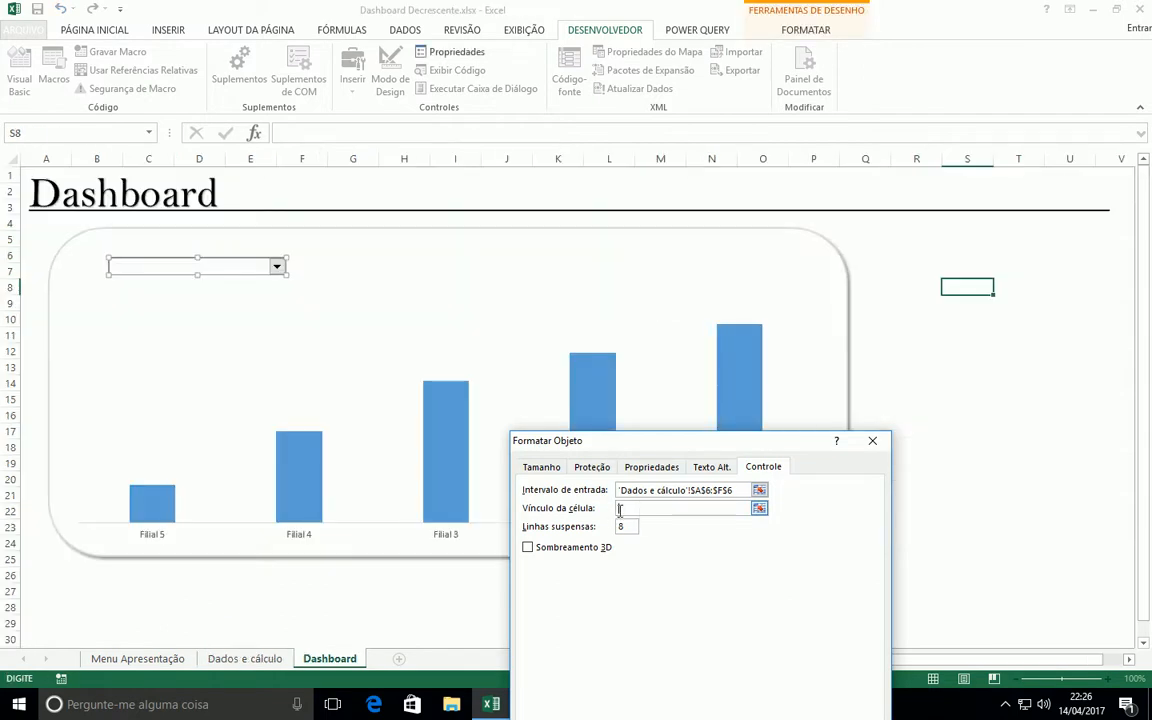
click(245, 658)
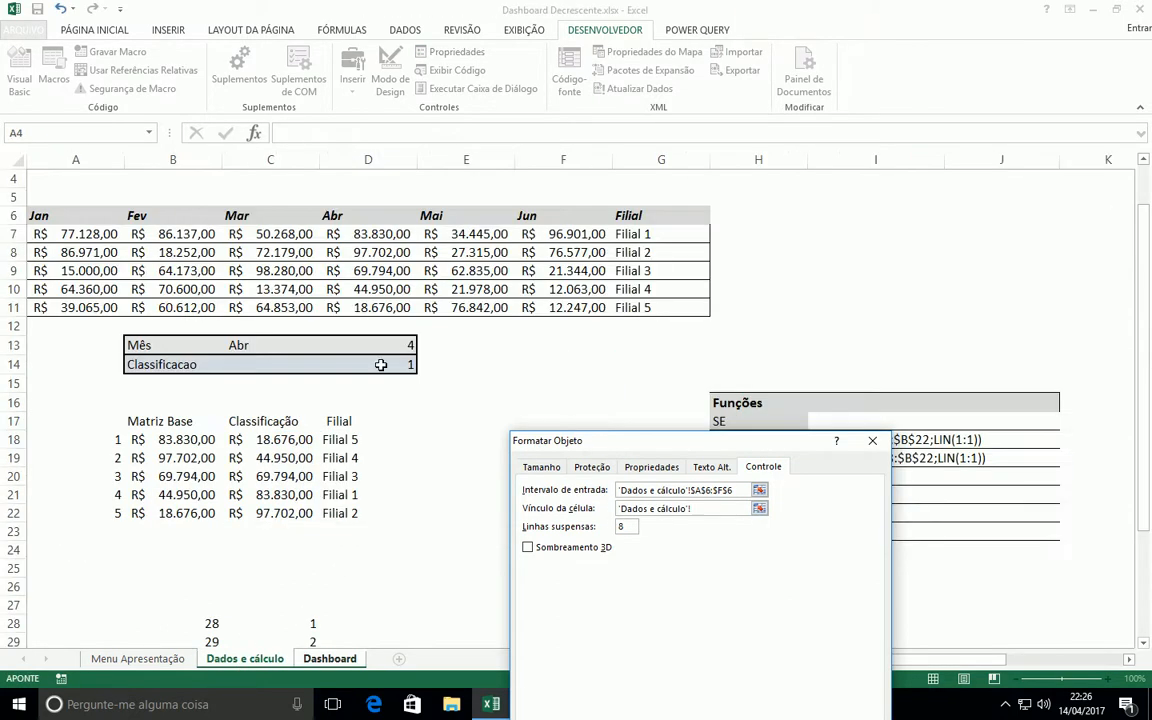
click(404, 346)
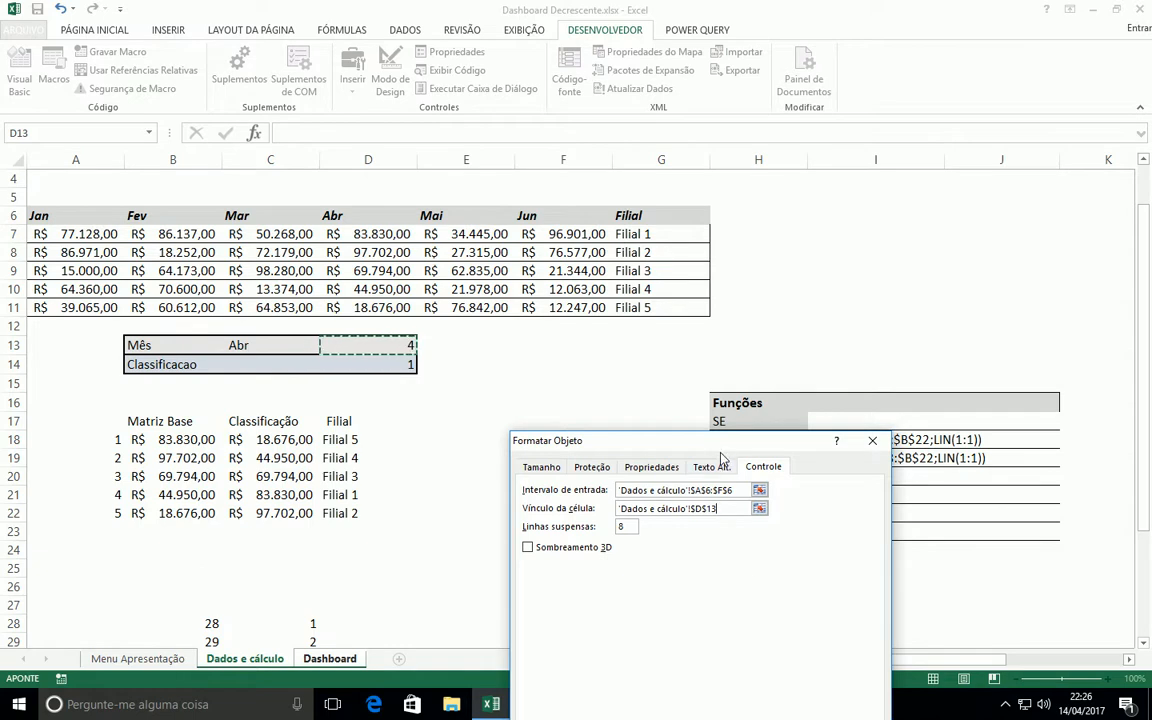
drag(721, 441, 666, 332)
click(472, 438)
click(735, 636)
Deselect the combo box and test it by choosing Jan from its list
click(932, 353)
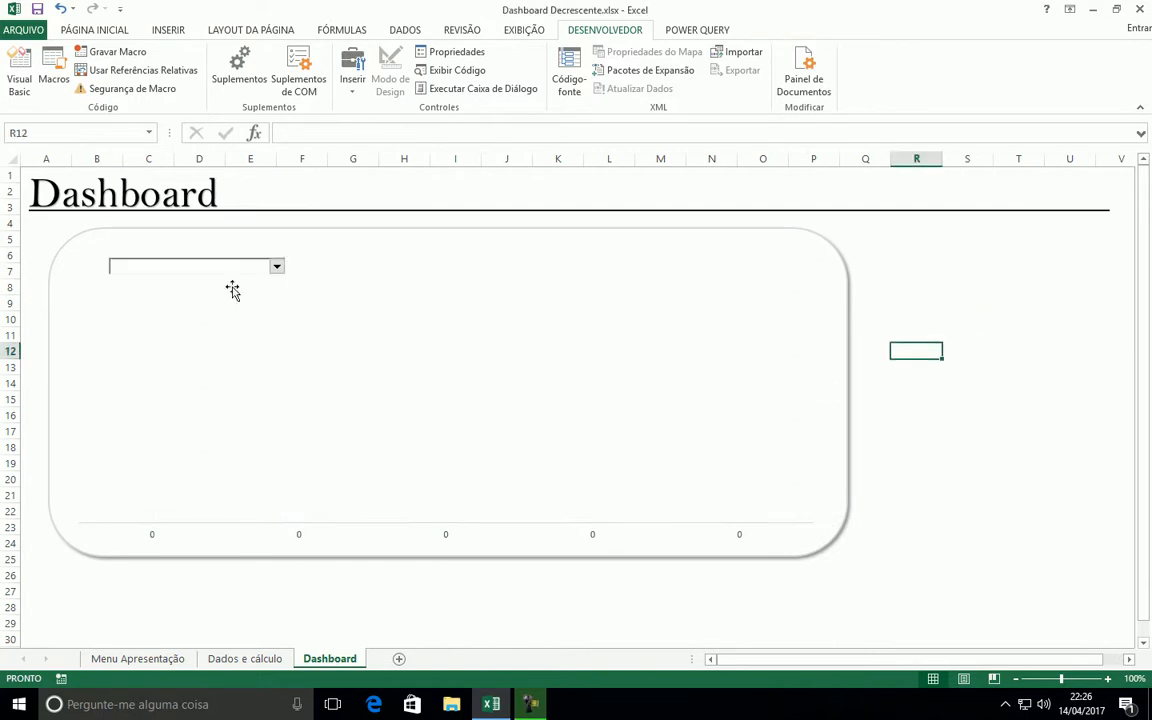
click(270, 270)
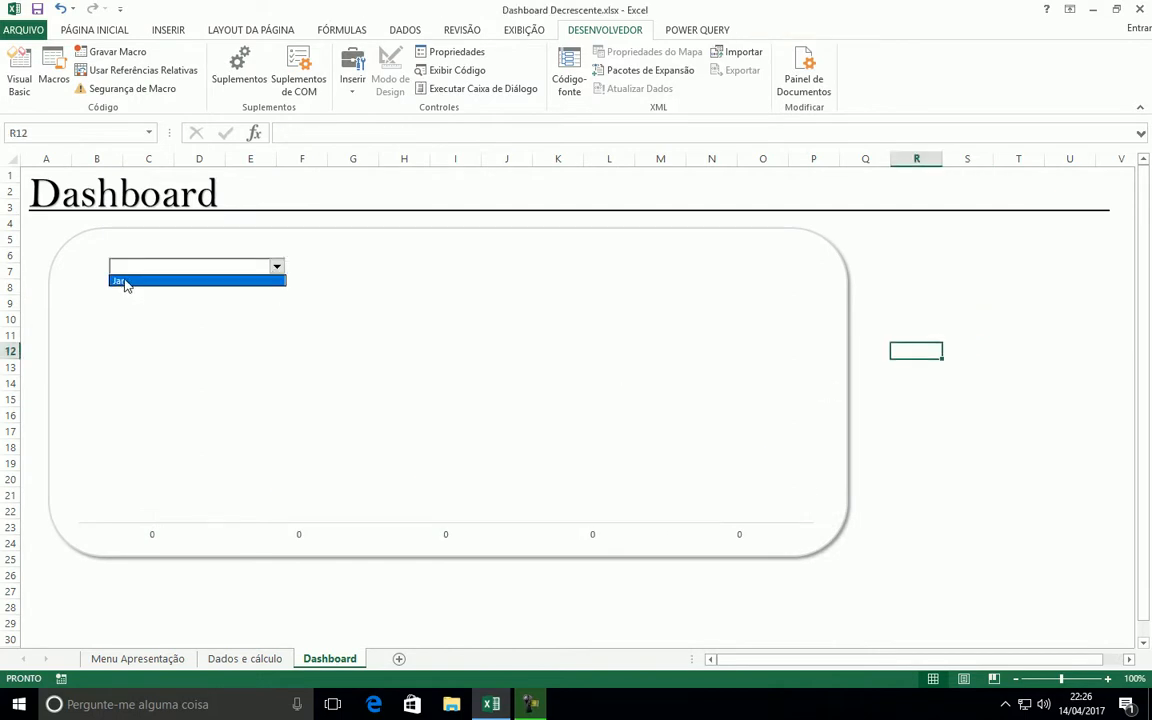
click(124, 282)
click(275, 268)
click(138, 283)
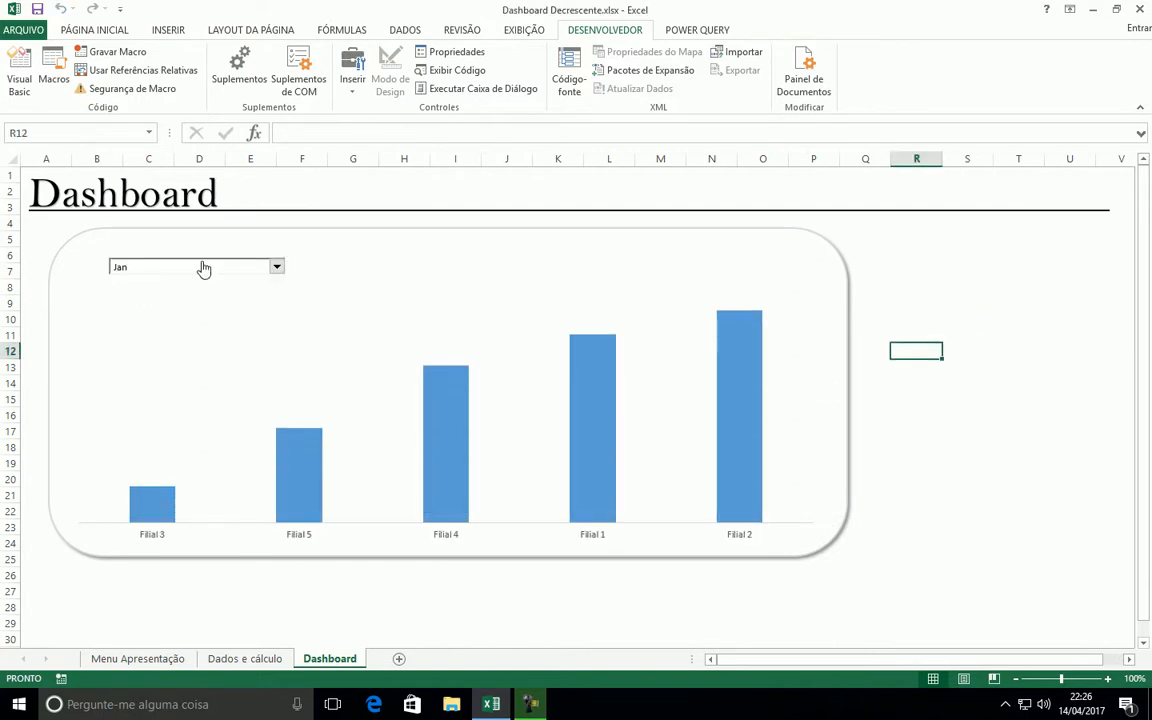
Examine the combo box's input range and cell link in its control settings, closing them without changes
right_click(200, 266)
click(270, 388)
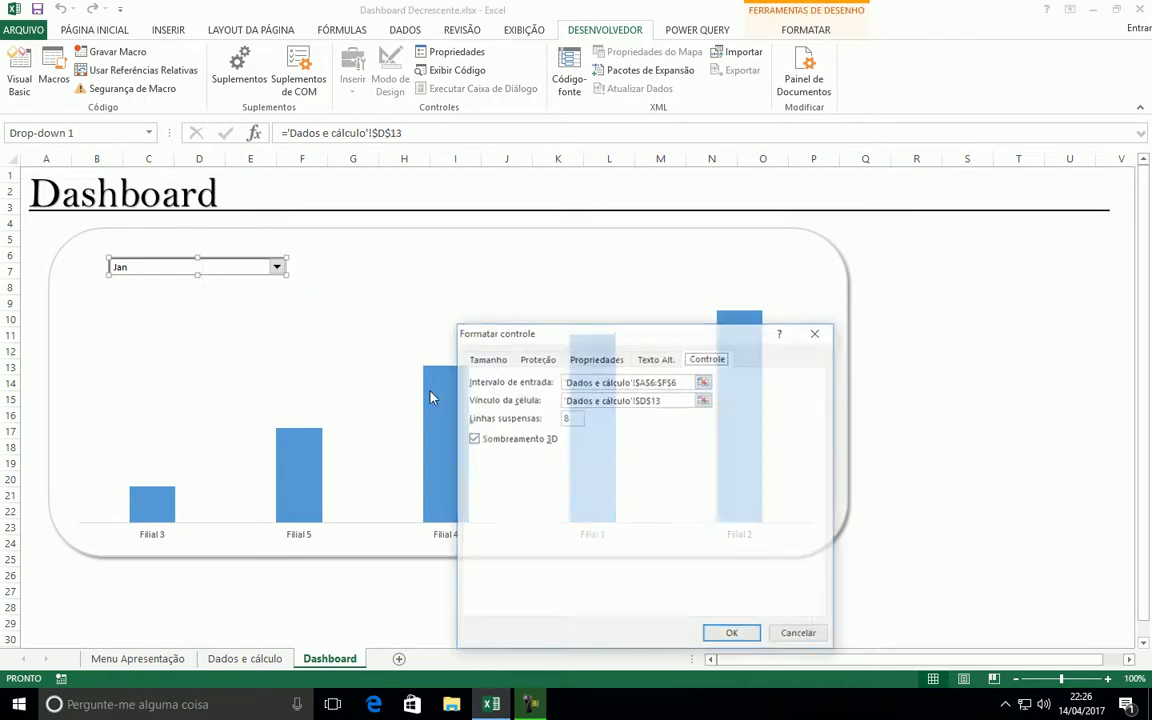
click(692, 383)
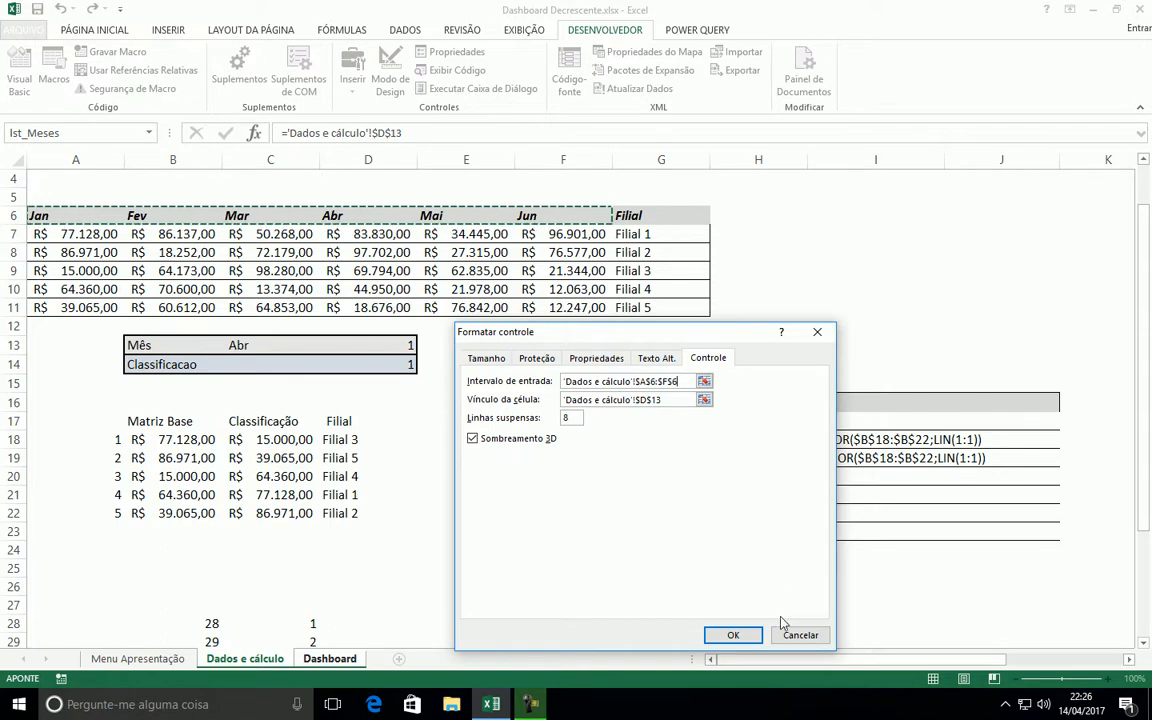
click(803, 635)
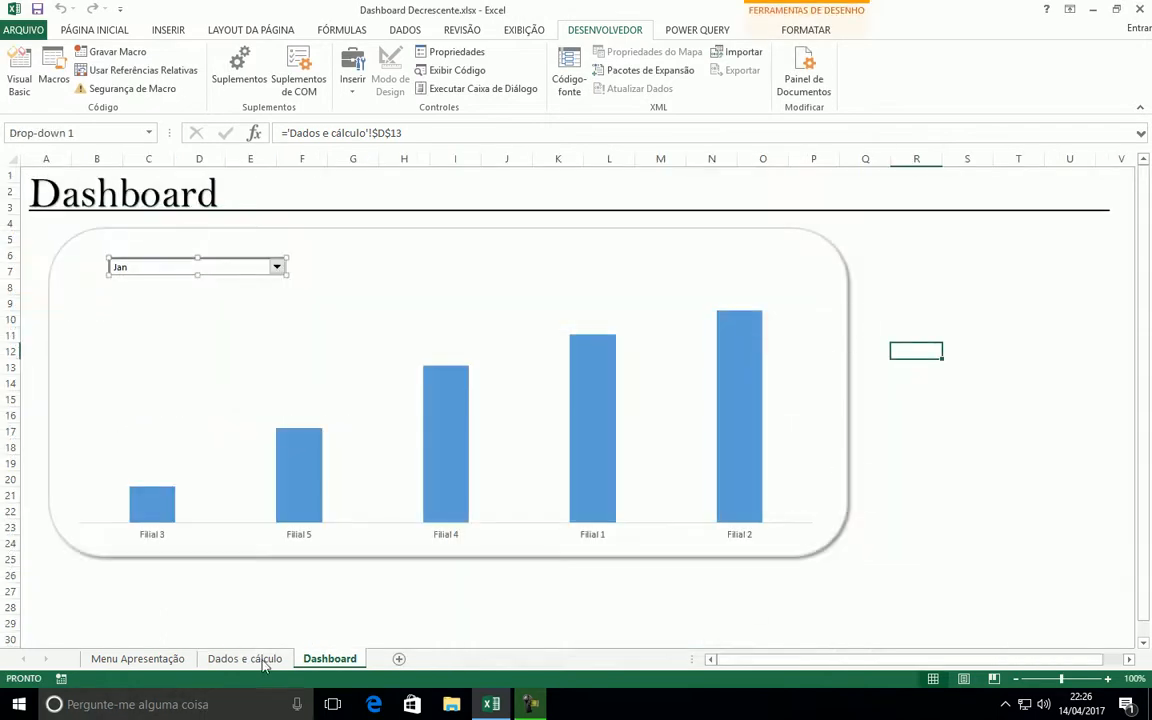
Copy the month headers A6:F6 on the Dados e cálculo sheet and paste them transposed starting at A36
click(216, 658)
drag(40, 214, 562, 213)
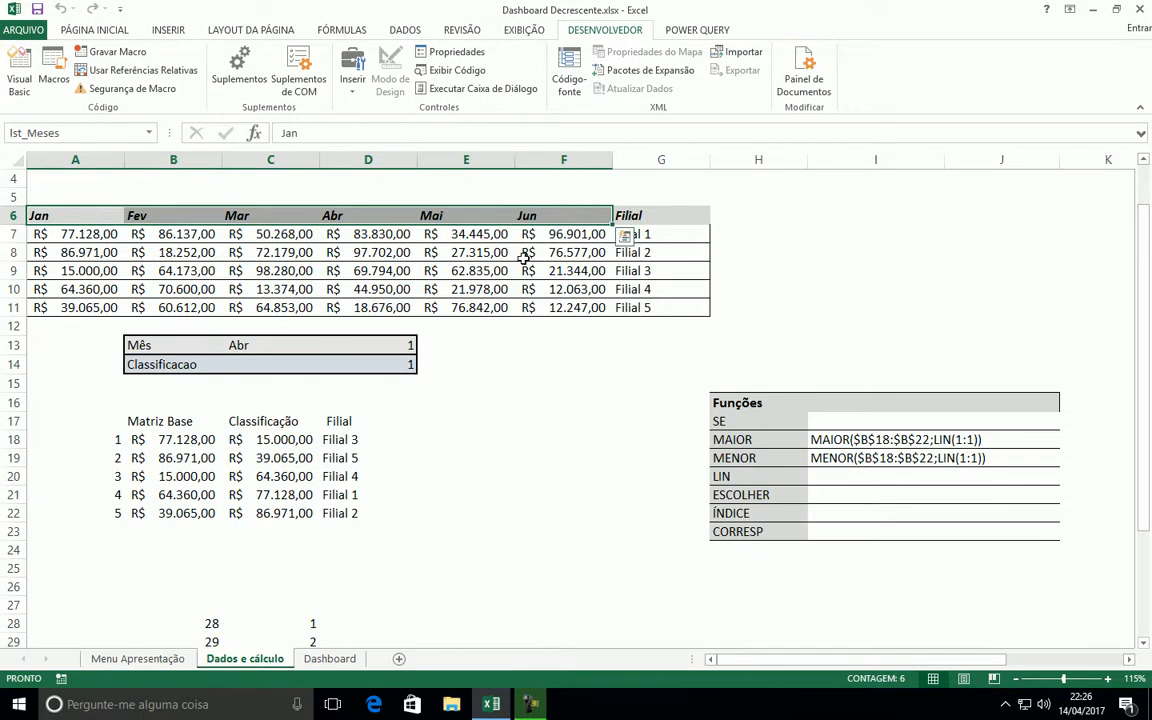
key(ctrl+c)
scroll(141, 460, down, 5)
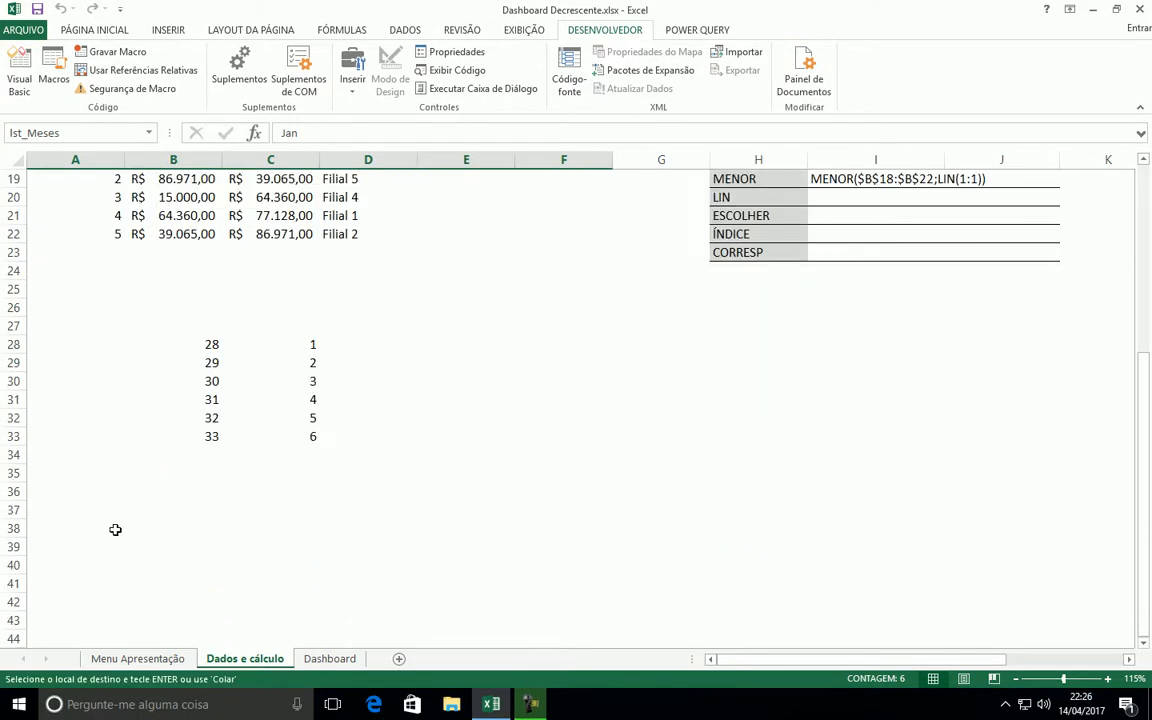
click(100, 489)
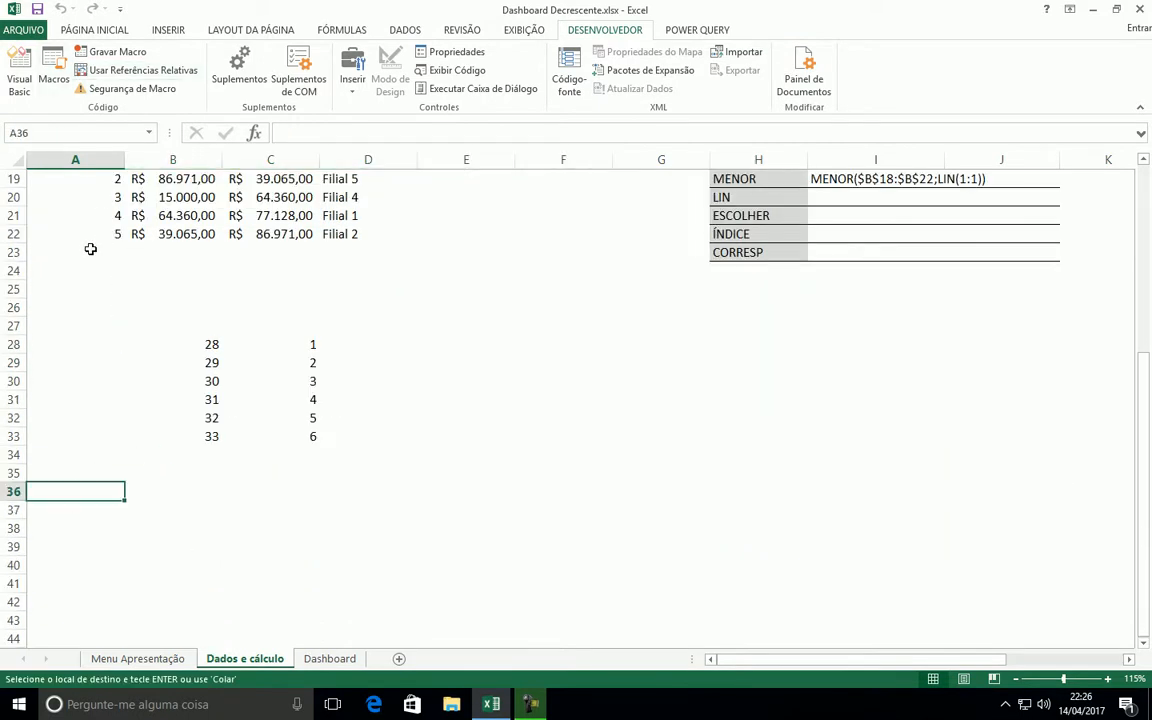
scroll(89, 218, up, 1)
click(34, 32)
click(20, 27)
click(88, 30)
click(32, 91)
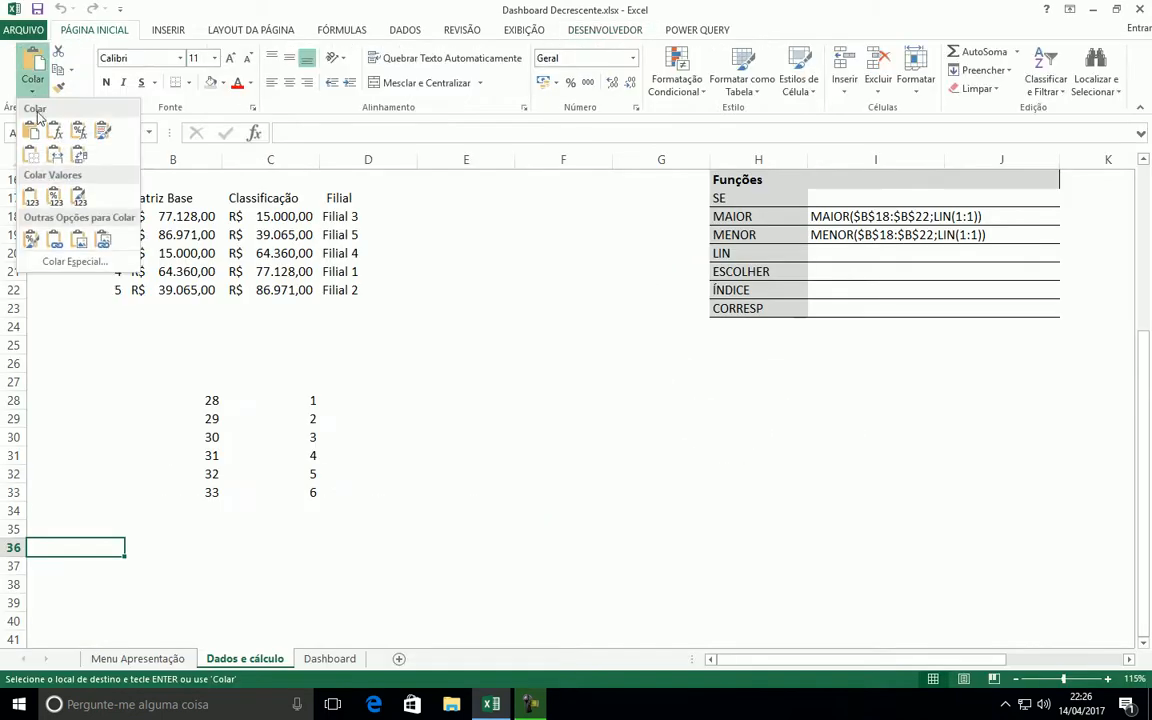
click(80, 153)
scroll(100, 500, down, 2)
drag(40, 436, 45, 528)
Set the Dashboard combo box's input range (Intervalo de entrada) to the vertical month list 'Dados e cálculo'!$A$36:$A$41
click(330, 658)
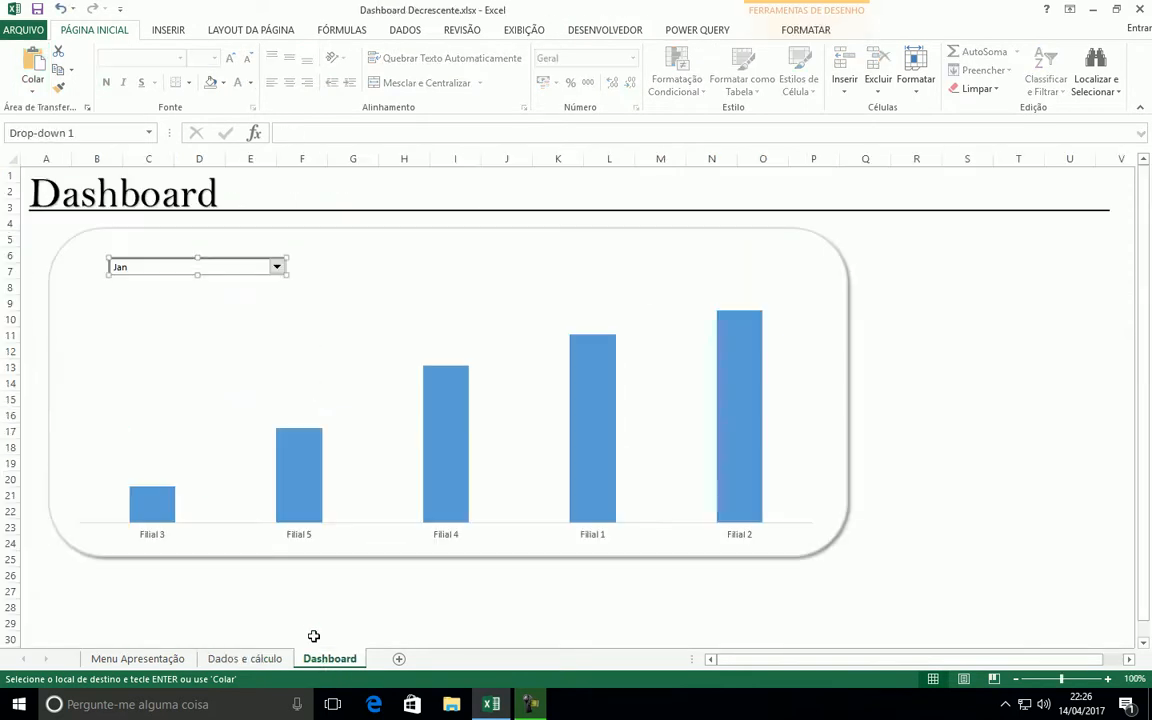
right_click(270, 268)
click(328, 405)
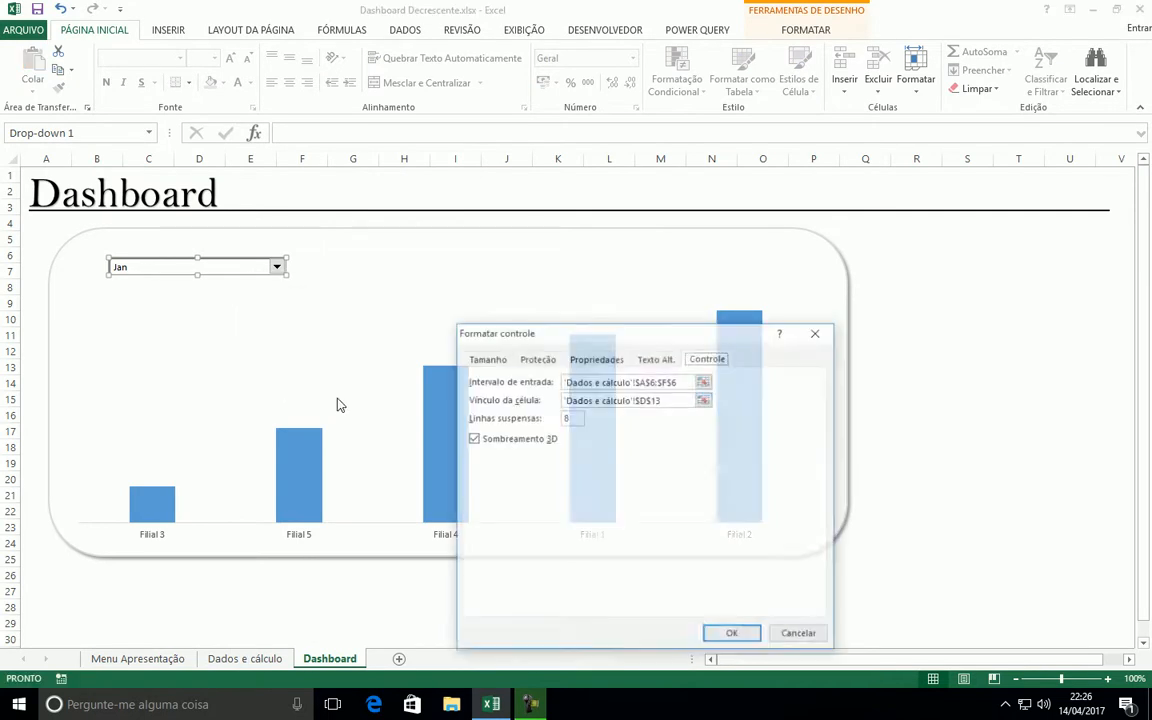
click(705, 382)
scroll(141, 548, down, 1)
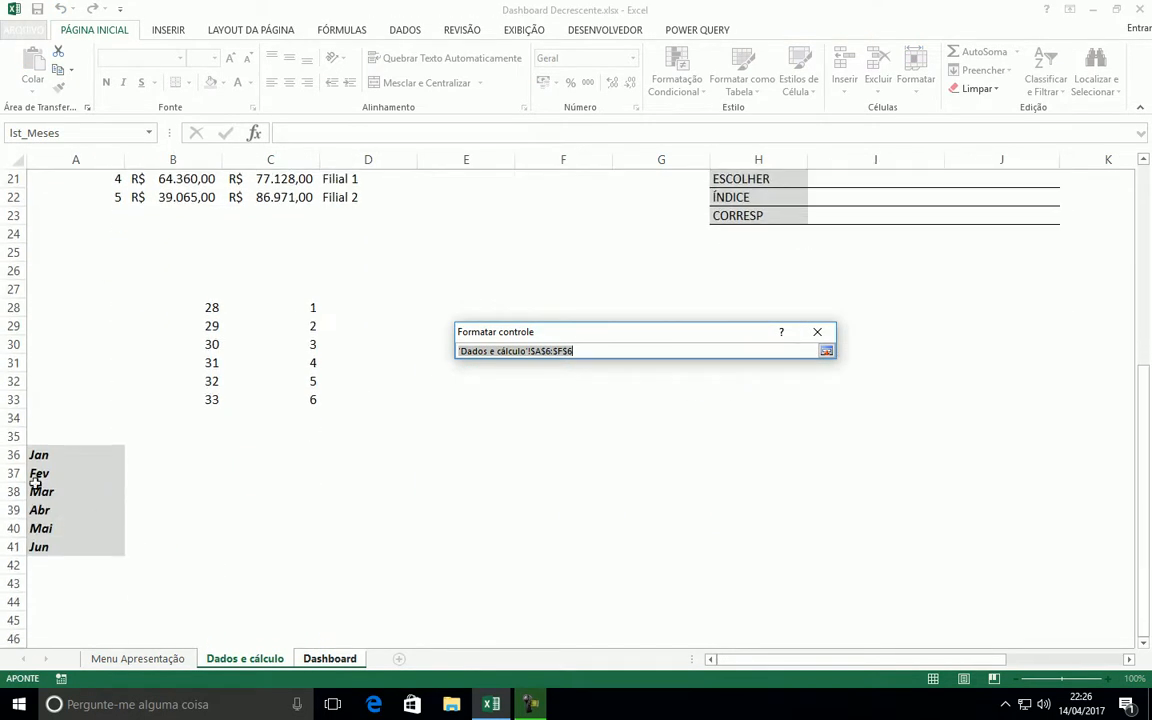
drag(39, 455, 44, 546)
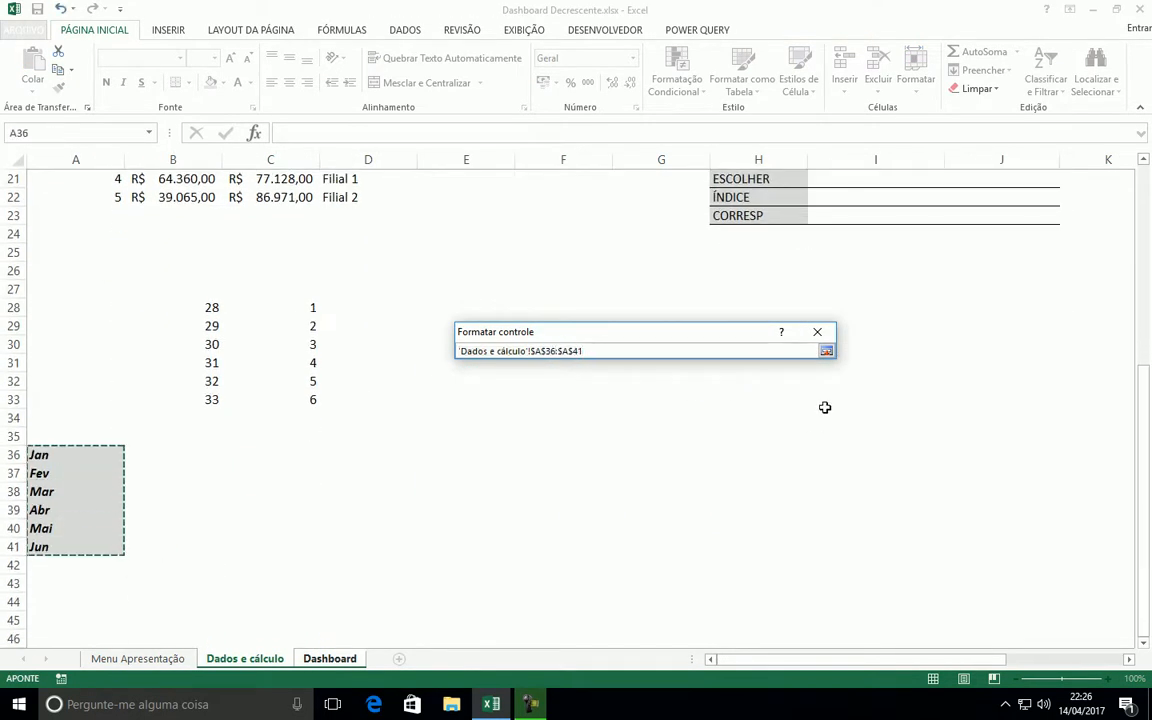
click(826, 351)
Select 'Dados e cálculo'!$D$13 again as the combo box's cell link, apply the control settings and deselect the control
click(705, 400)
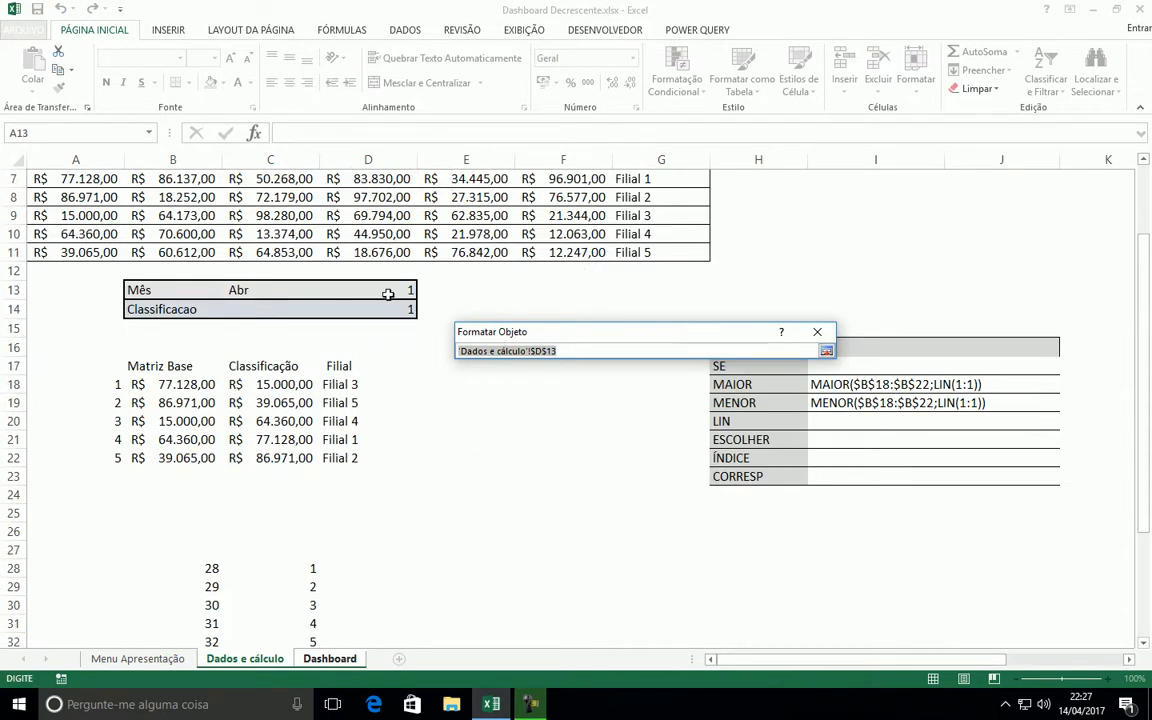
click(386, 297)
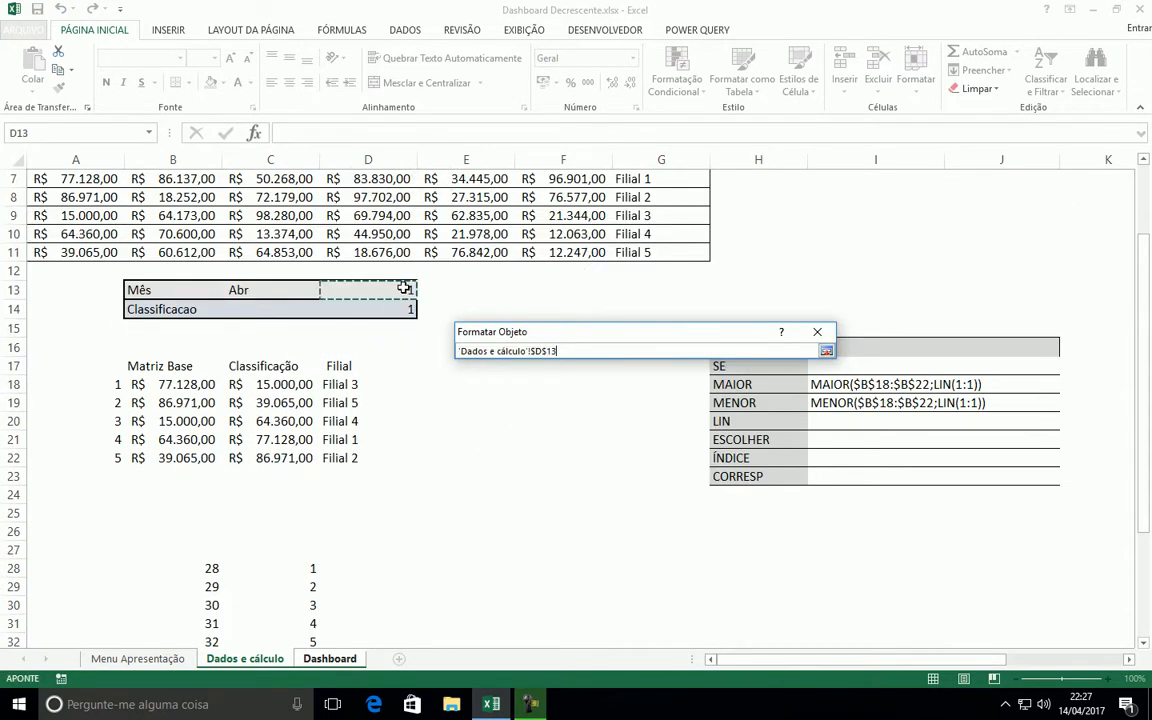
click(827, 352)
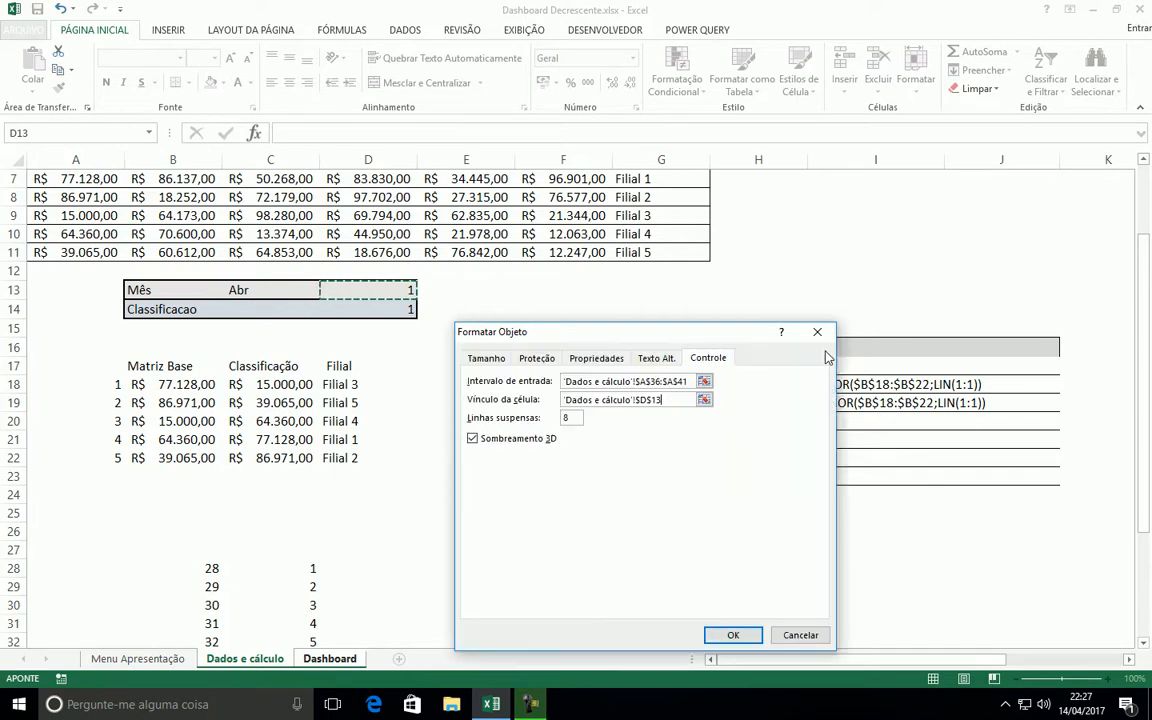
click(733, 636)
click(900, 289)
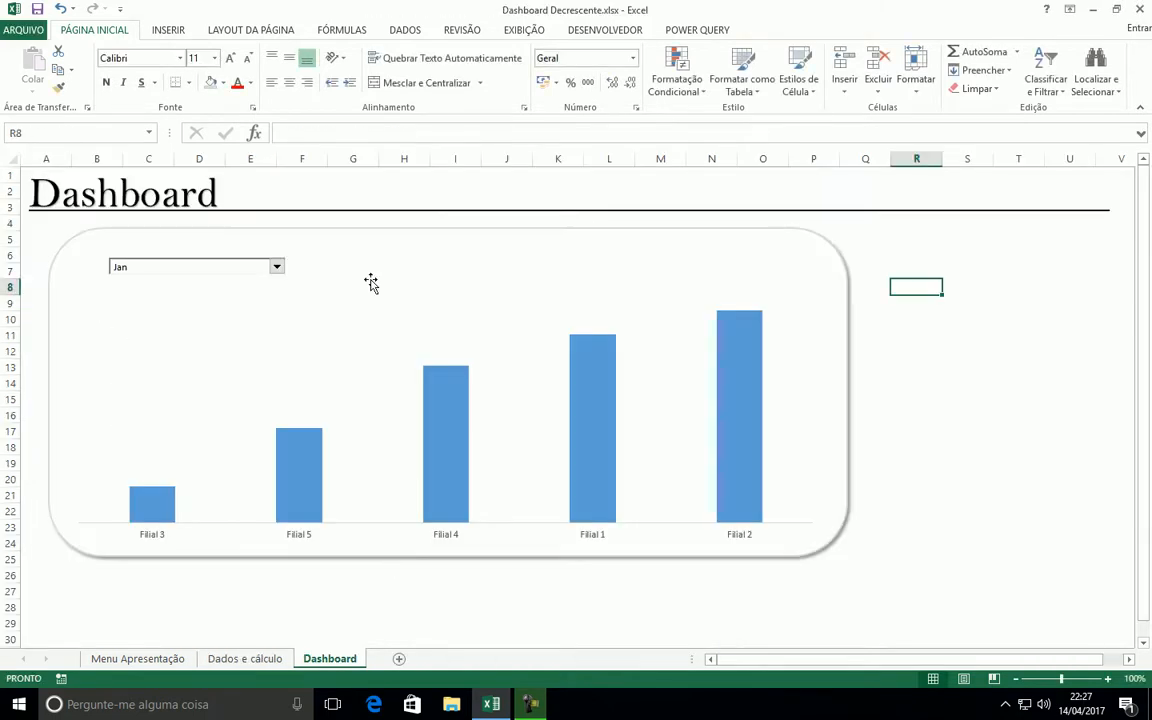
Test the combo box by choosing Mar and Mai and check the chart's response
click(276, 266)
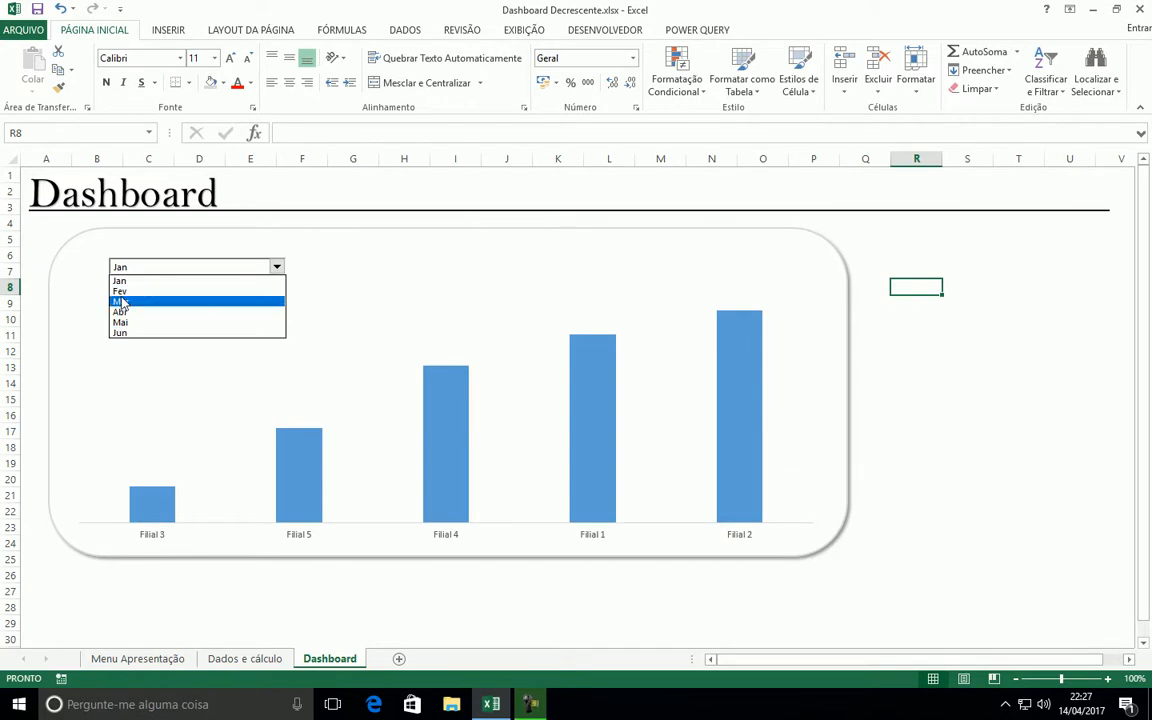
click(140, 301)
click(276, 268)
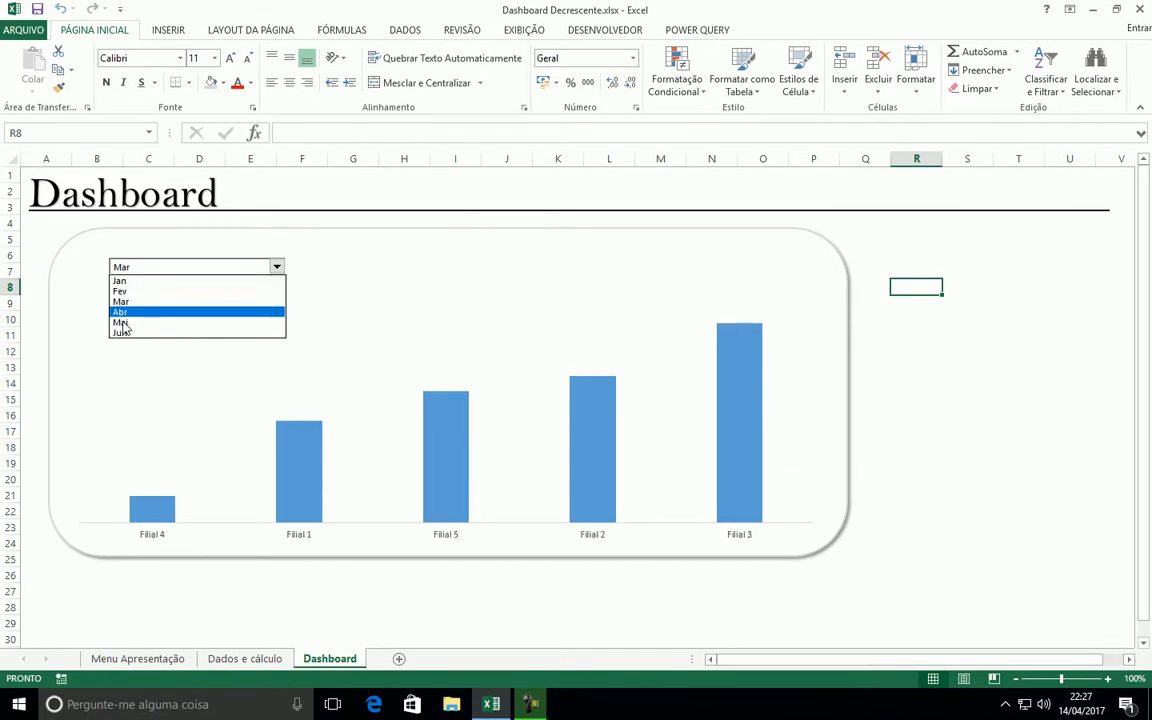
click(120, 323)
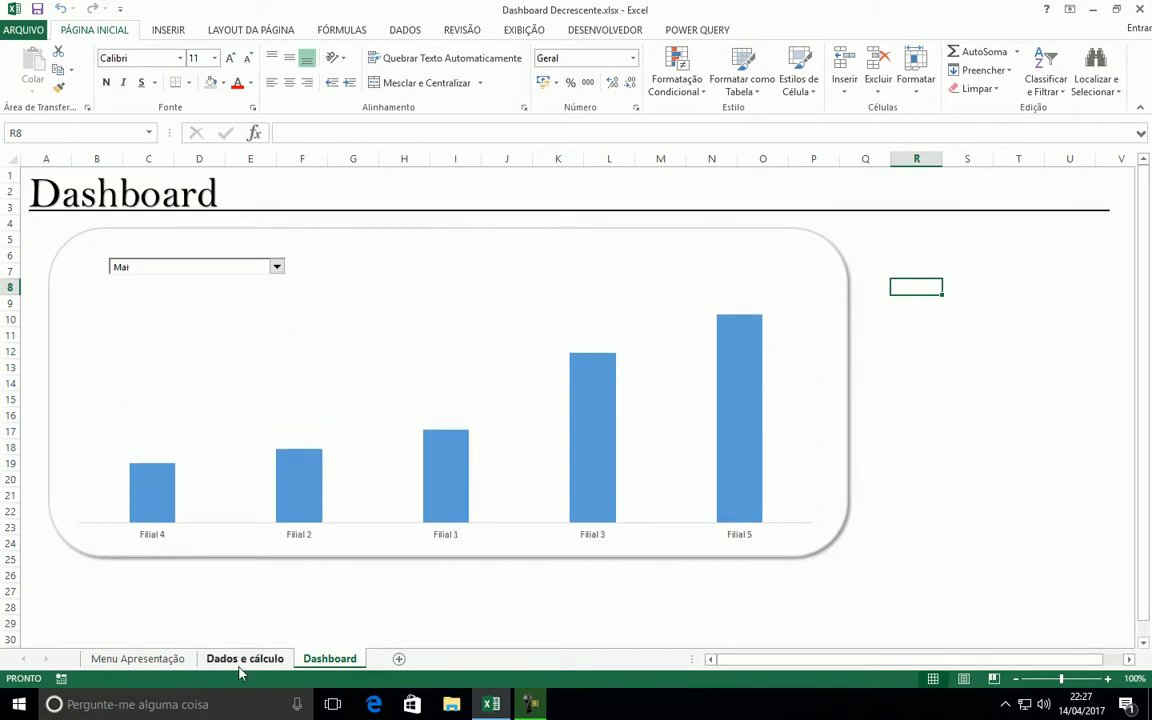
Check the Mês cells C13 and D13 and the vertical month list on the Dados e cálculo sheet
click(258, 658)
click(250, 290)
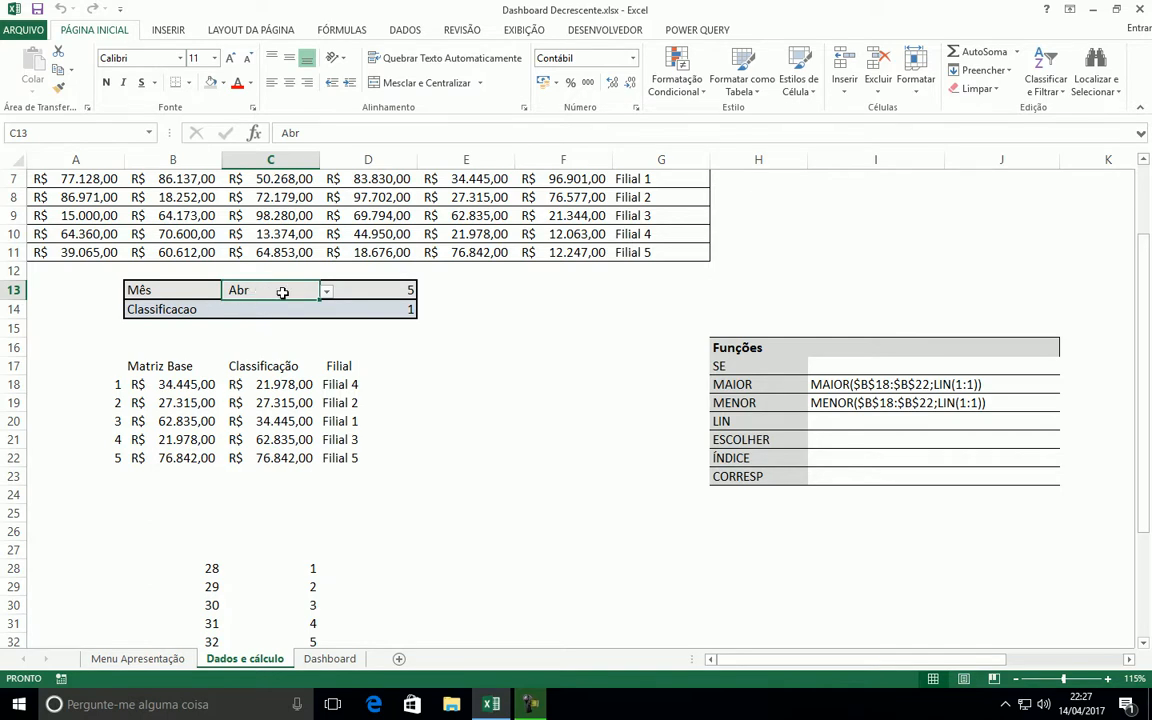
click(398, 290)
scroll(80, 592, down, 2)
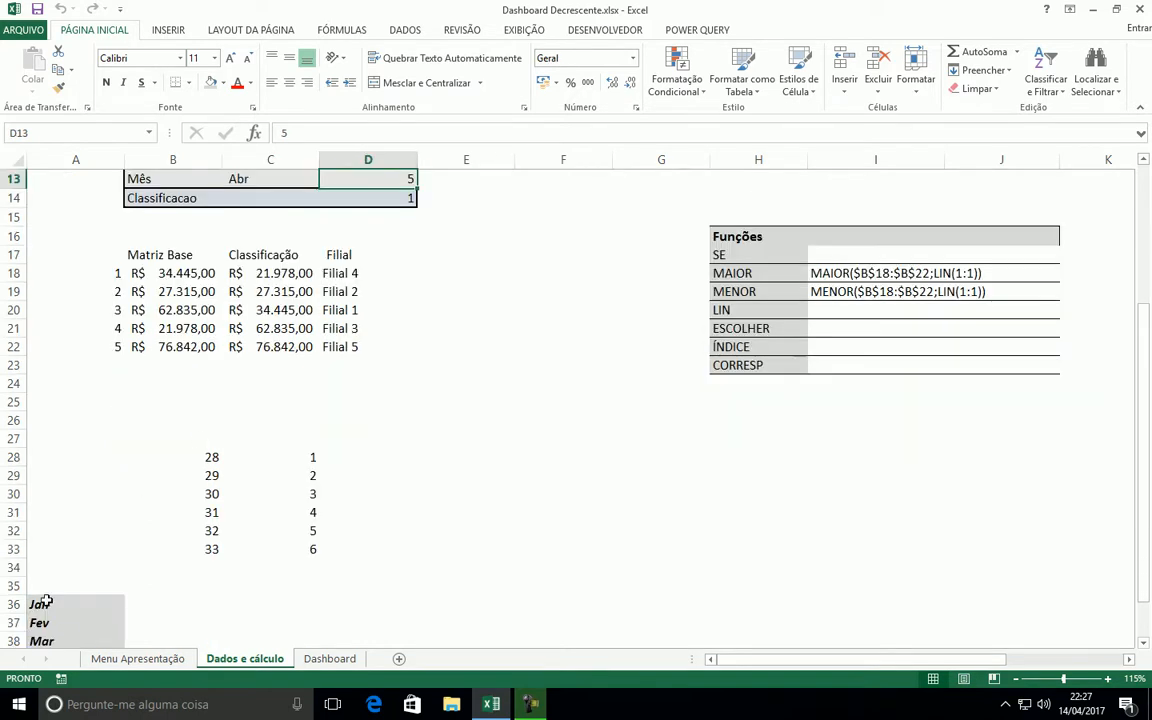
scroll(37, 625, down, 3)
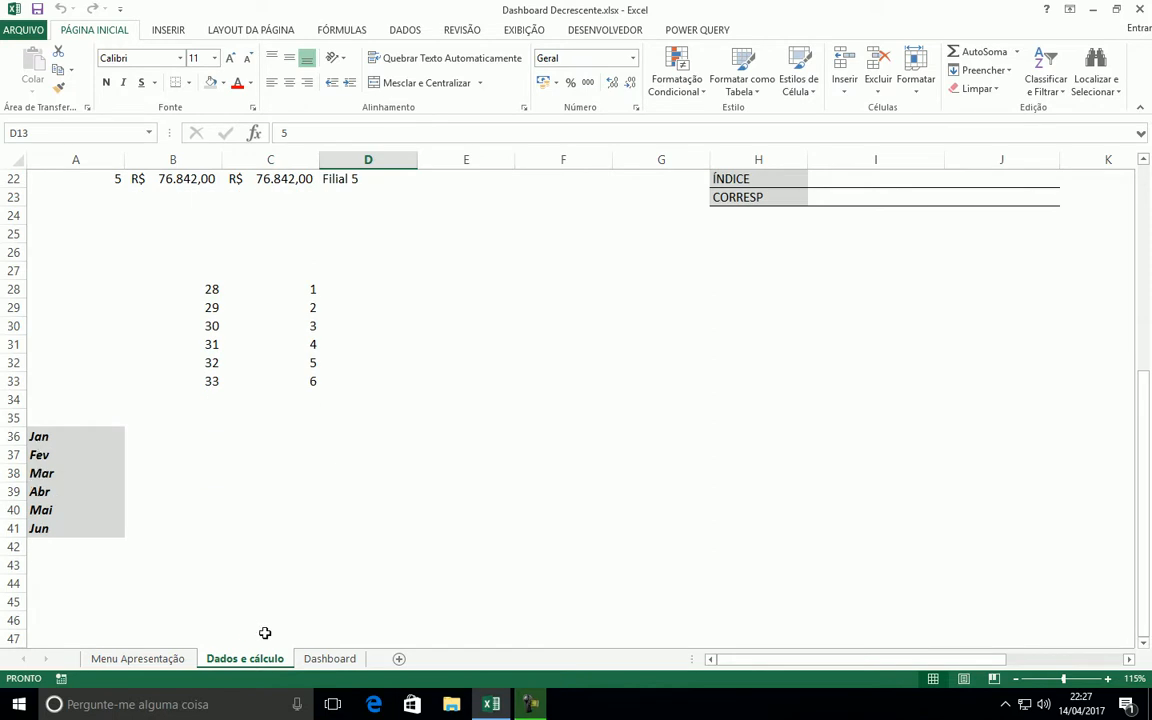
Switch the Dashboard combo box through Fev and Jun, leaving it set to Abr
click(330, 658)
click(277, 267)
click(138, 291)
click(278, 268)
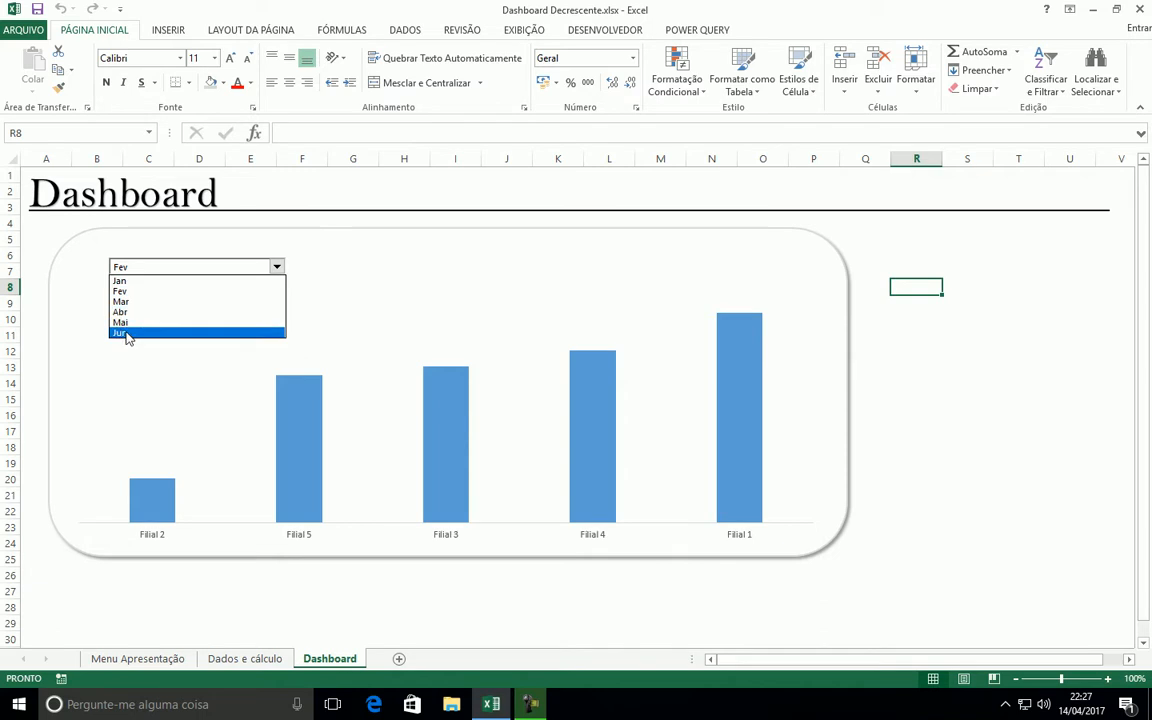
click(126, 334)
click(277, 267)
click(130, 312)
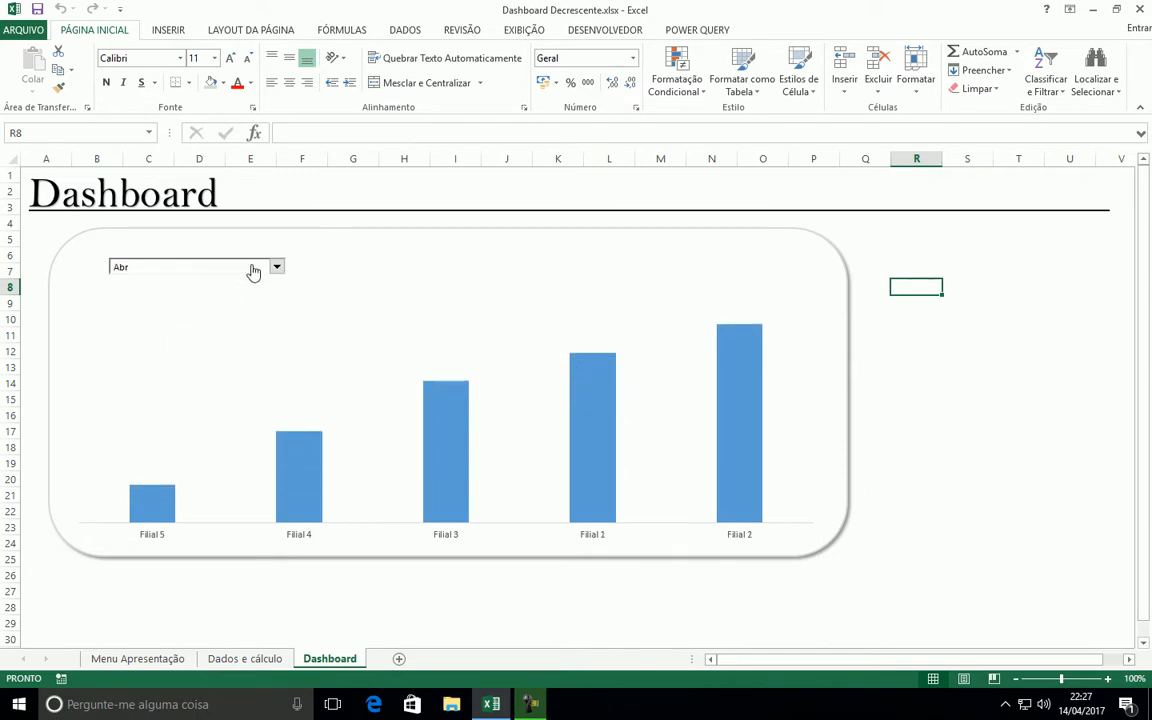
click(922, 318)
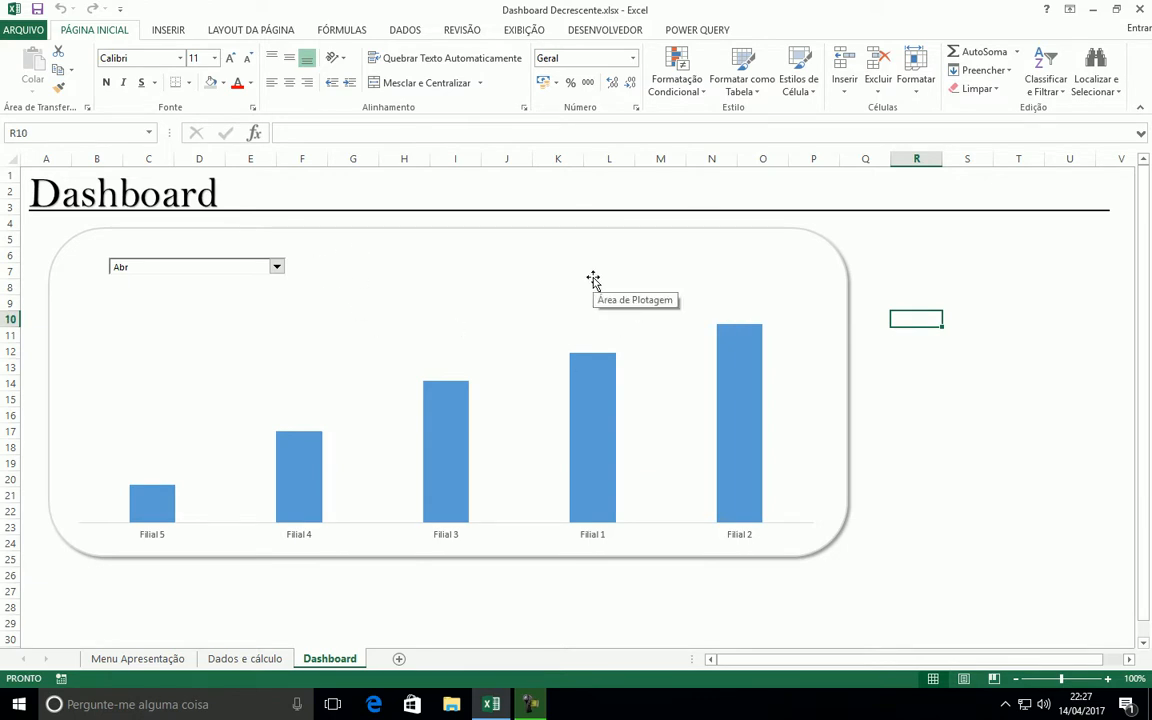
Examine the Classificacao value in D14 and the Matriz Base and Classificação columns on the Dados e cálculo sheet
click(245, 658)
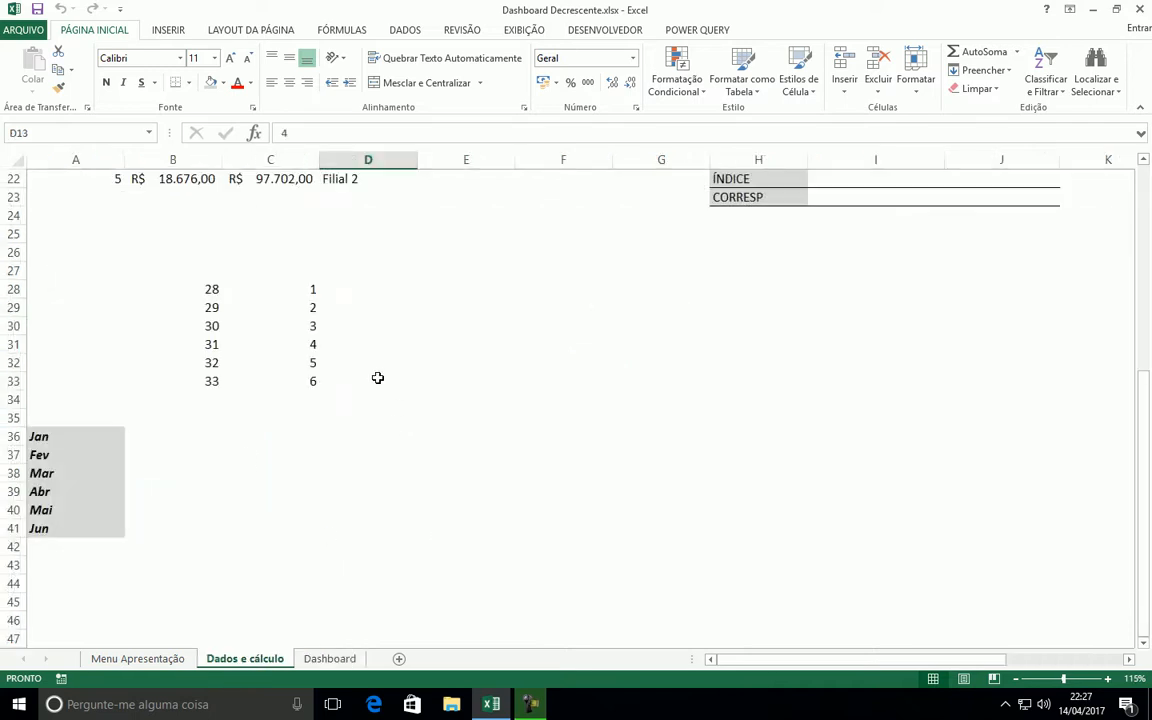
scroll(339, 352, up, 6)
key(Return)
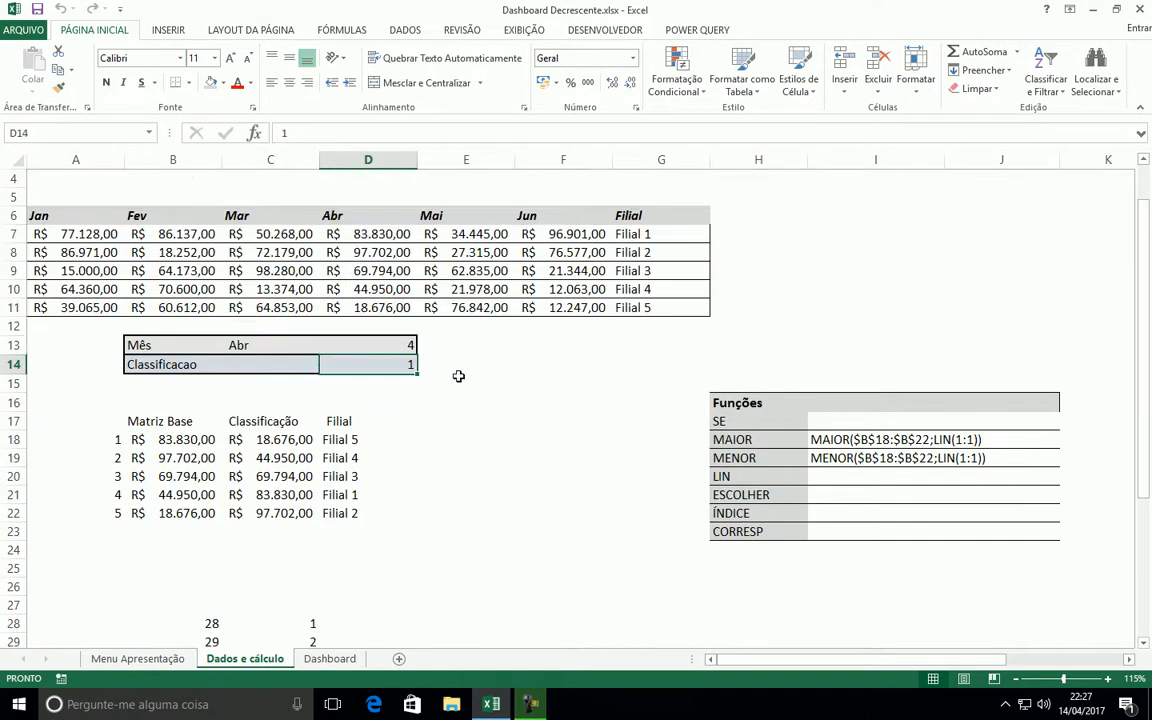
drag(127, 430, 283, 512)
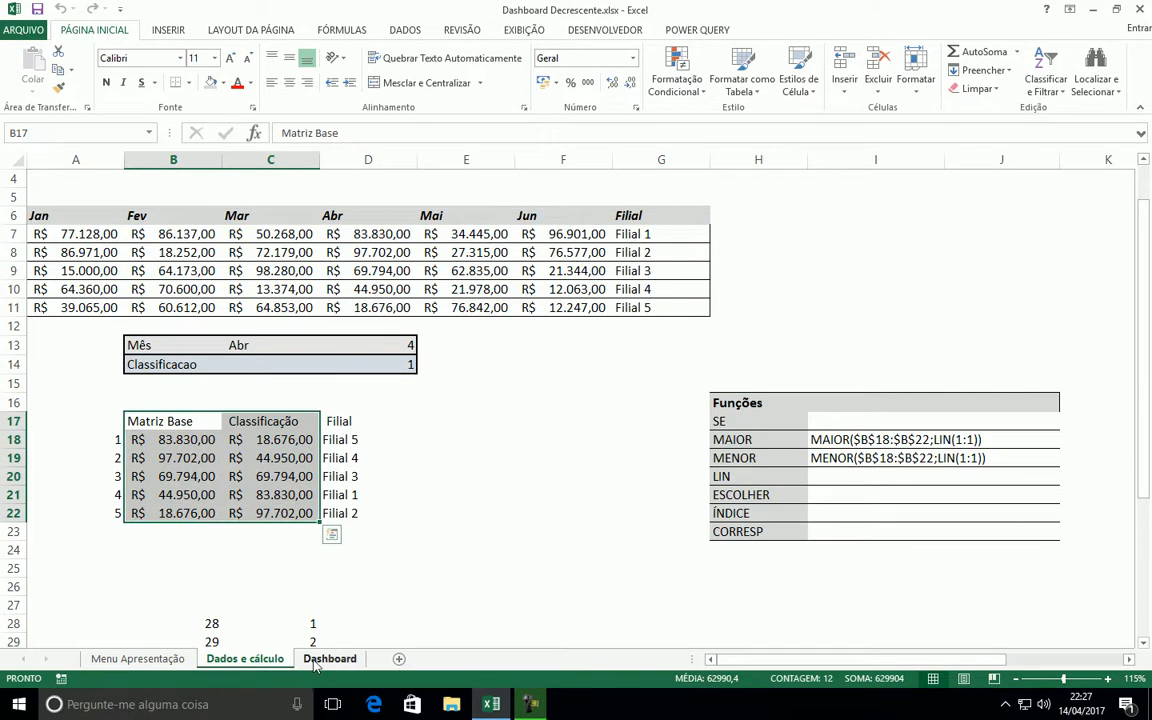
click(330, 658)
Enlarge the month combo box on the Dashboard so it spans from column B to column F, and deselect it
right_click(264, 264)
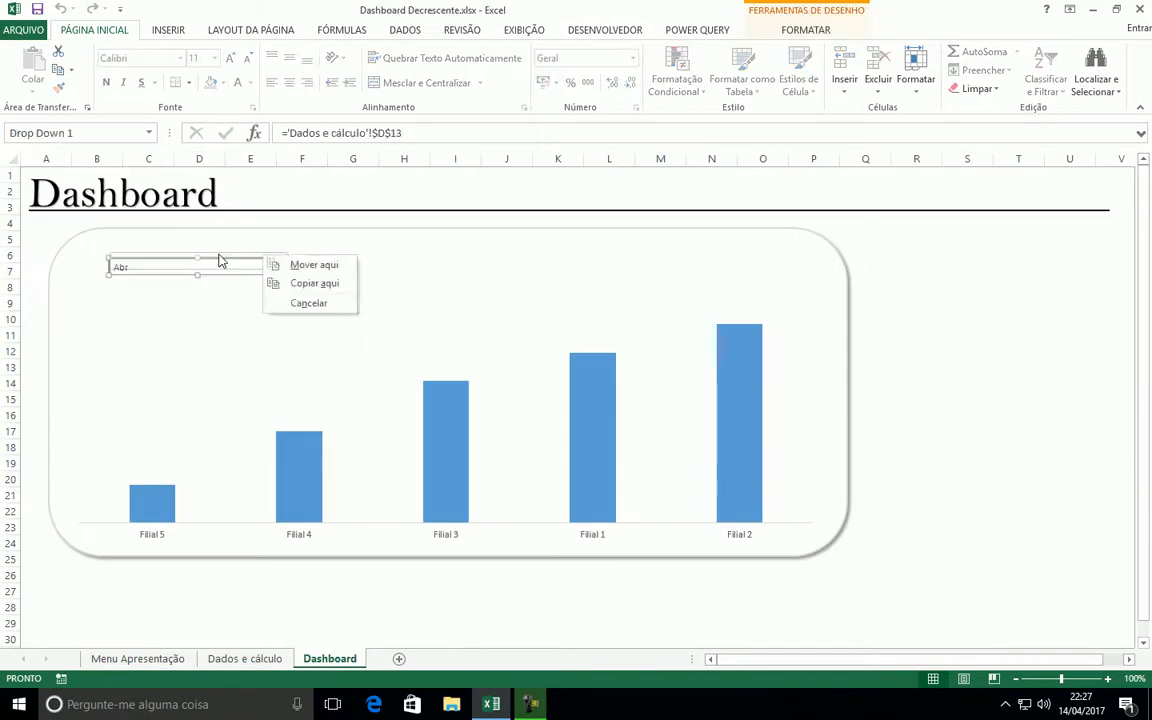
click(220, 256)
right_click(220, 260)
click(205, 260)
drag(200, 258, 200, 260)
drag(273, 273, 313, 274)
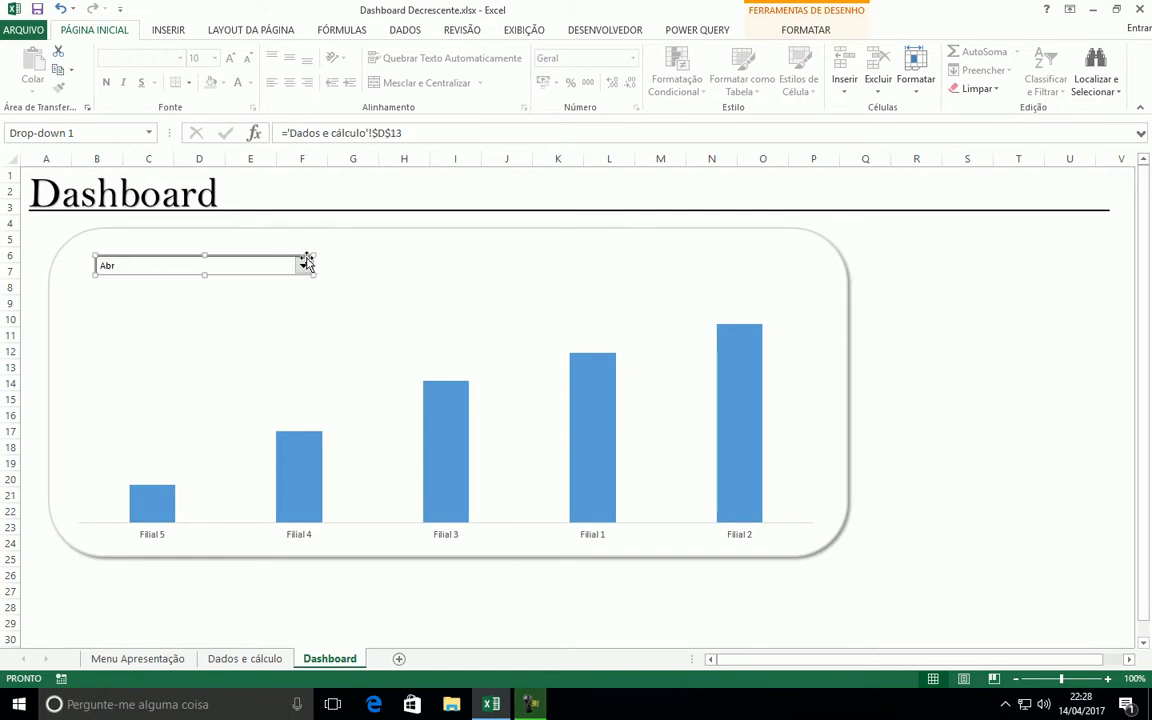
click(1047, 289)
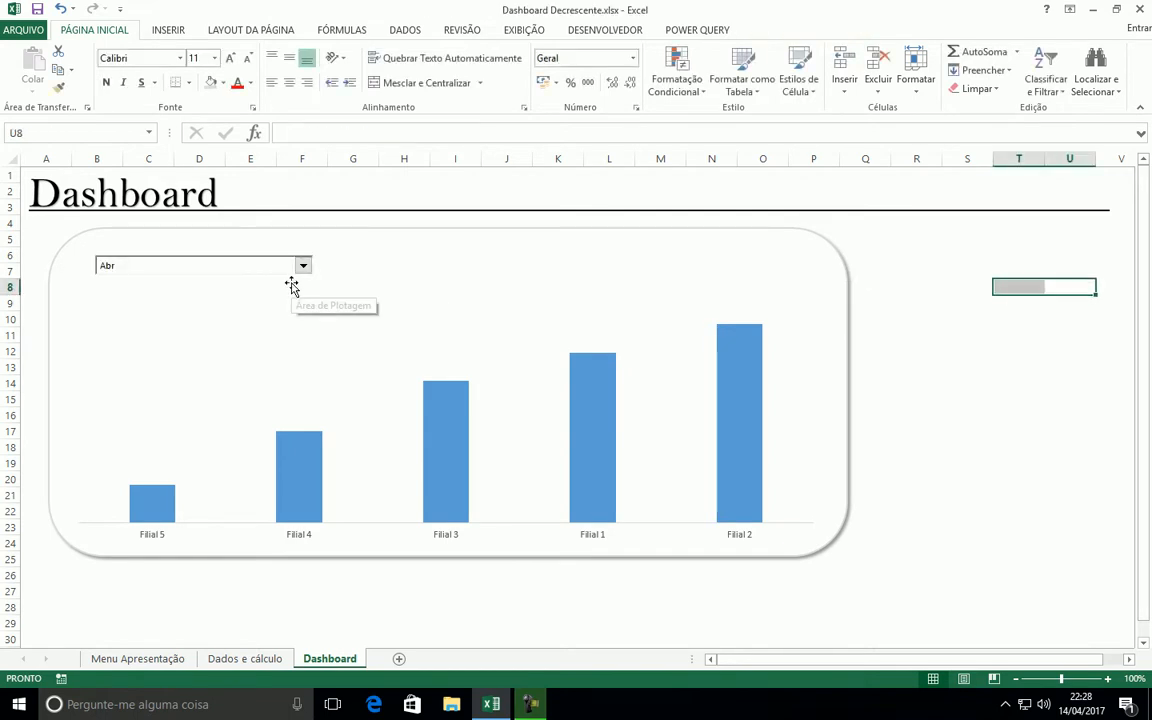
click(928, 272)
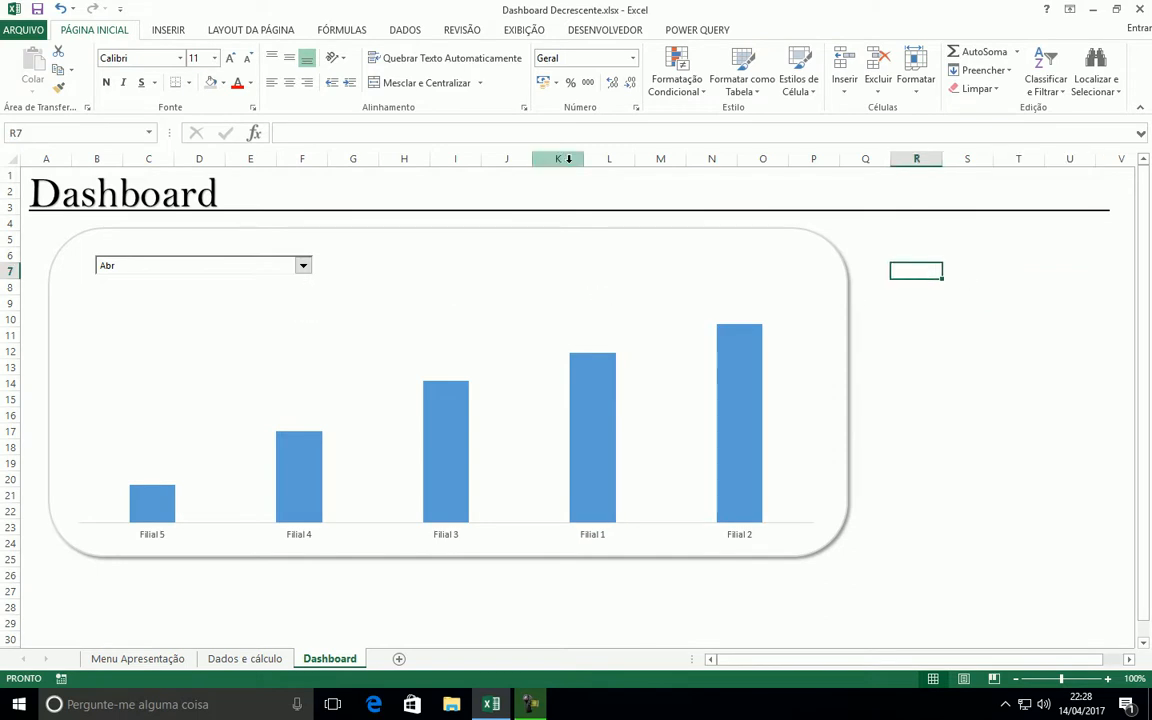
Insert a form-control option button above the chart, just past the month combo box, and label it CRESCENTE
click(588, 30)
click(352, 72)
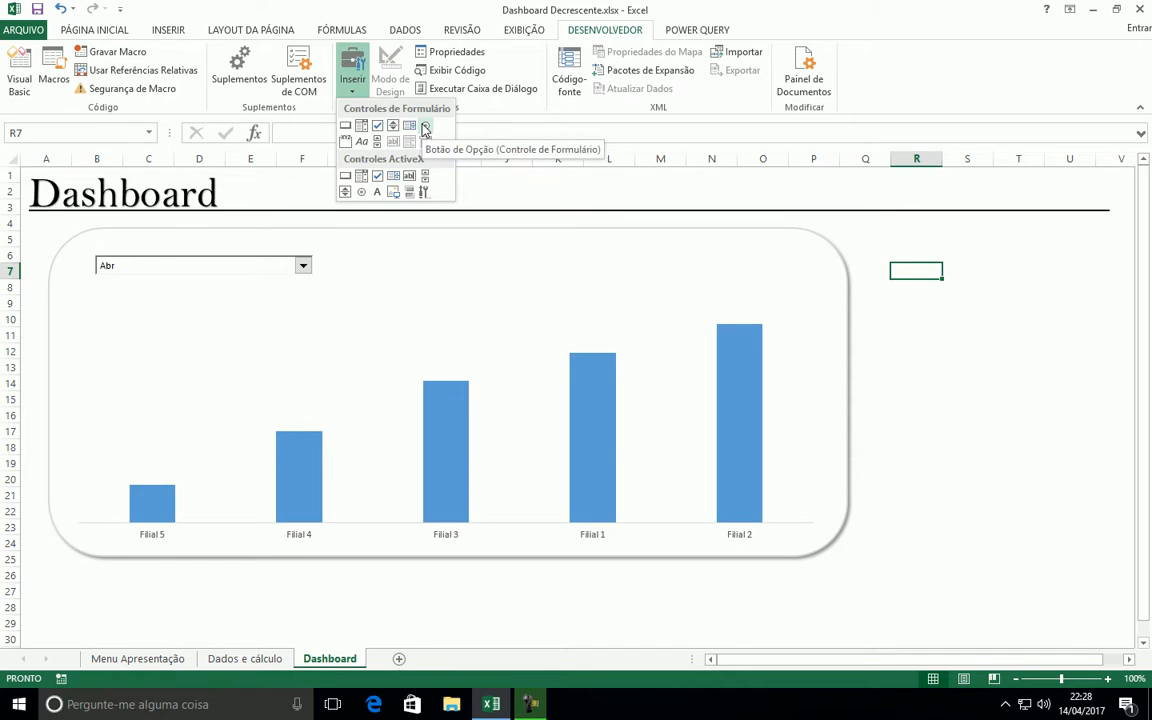
click(426, 126)
drag(393, 261, 507, 279)
click(467, 270)
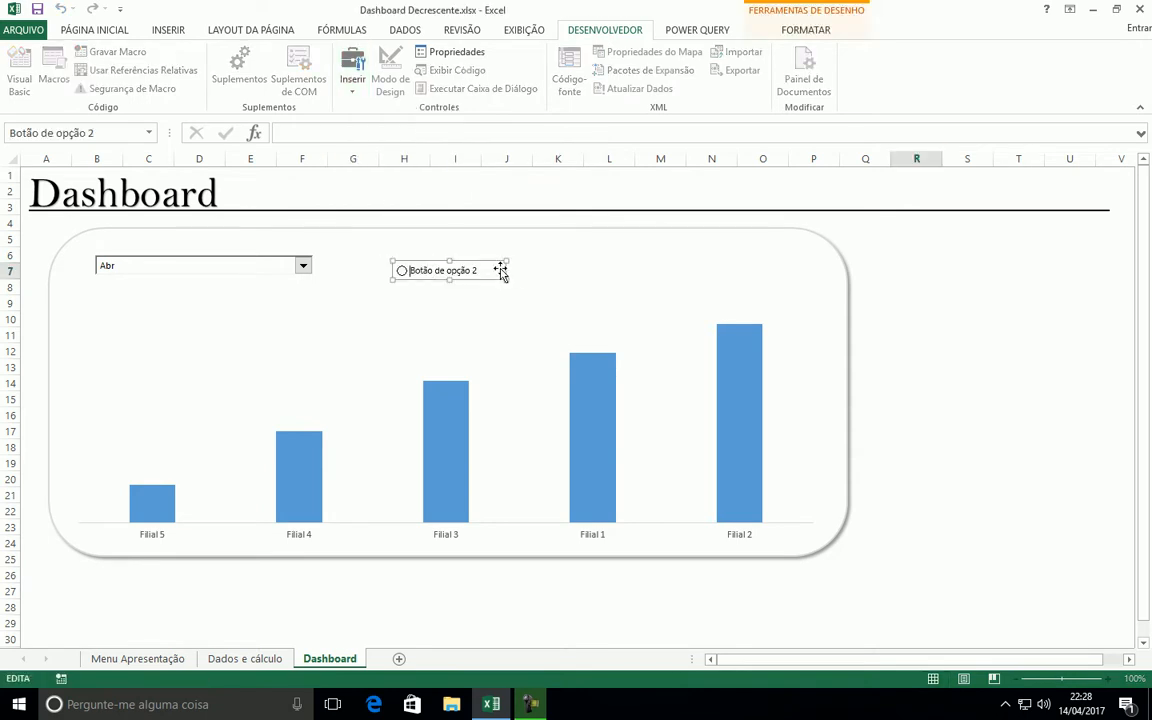
key(BackSpace)
key(BackSpace)
key(BackSpace)
key(BackSpace)
key(BackSpace)
key(BackSpace)
key(BackSpace)
key(BackSpace)
key(BackSpace)
key(BackSpace)
key(BackSpace)
key(BackSpace)
key(BackSpace)
key(BackSpace)
key(BackSpace)
key(BackSpace)
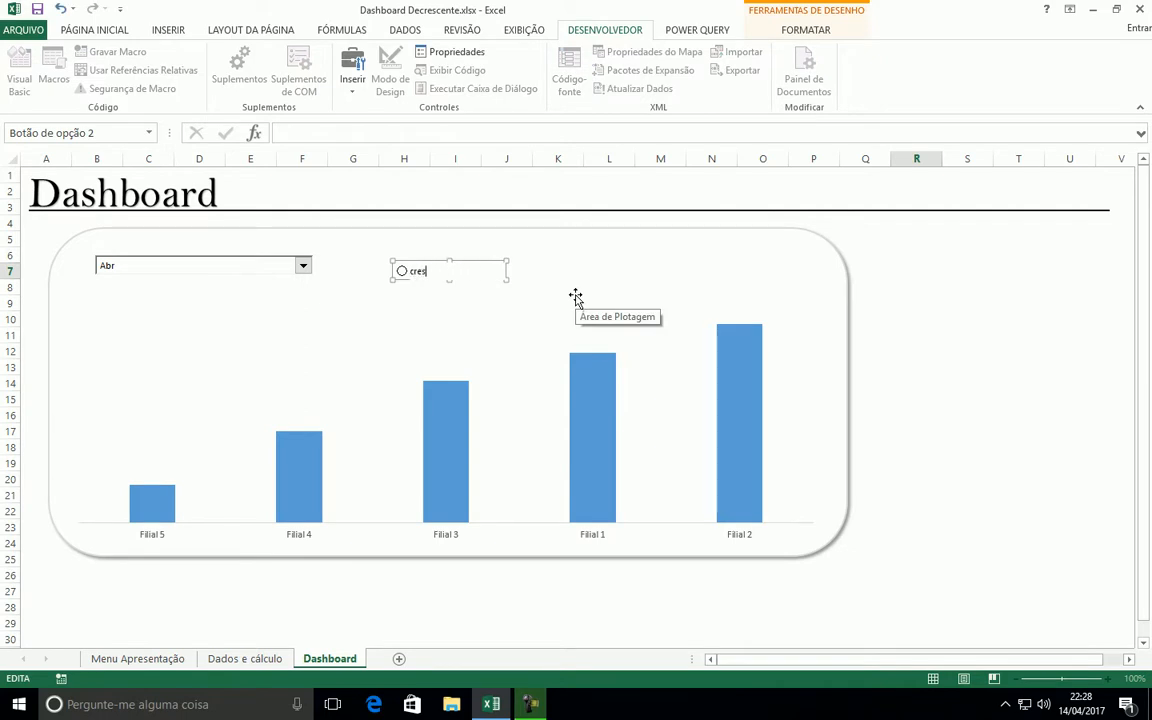
text(CRESCENTE)
click(944, 268)
Duplicate the CRESCENTE option button and relabel the copy DECRESCENTE
right_click(445, 270)
key(Escape)
key(ctrl+d)
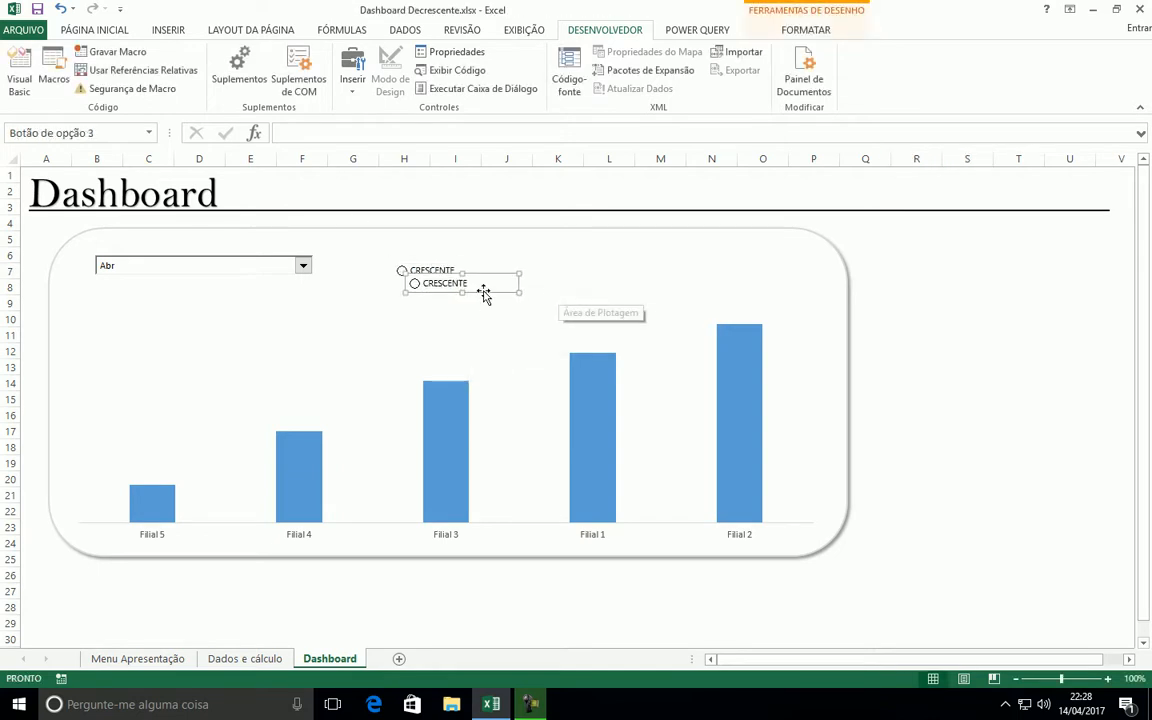
click(447, 283)
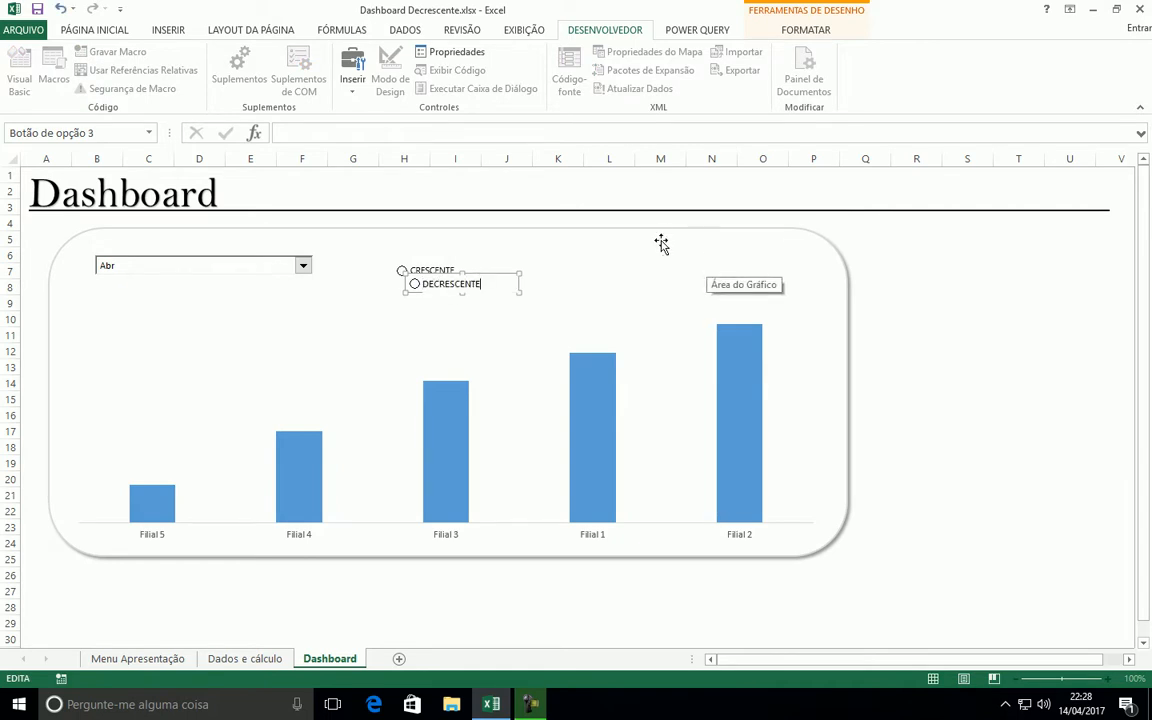
click(943, 272)
Arrange the option buttons side by side above the chart in row 6, with CRESCENTE starting around column K and DECRESCENTE around column M
right_click(440, 285)
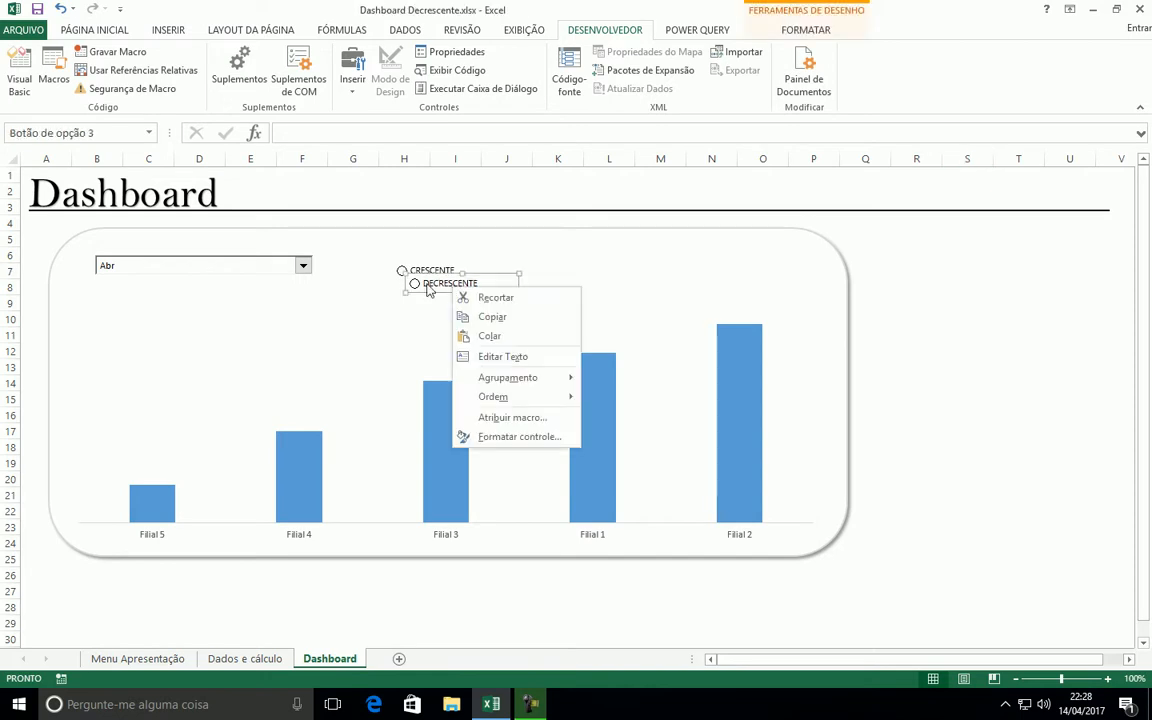
drag(425, 300, 595, 287)
right_click(443, 267)
drag(431, 264, 460, 249)
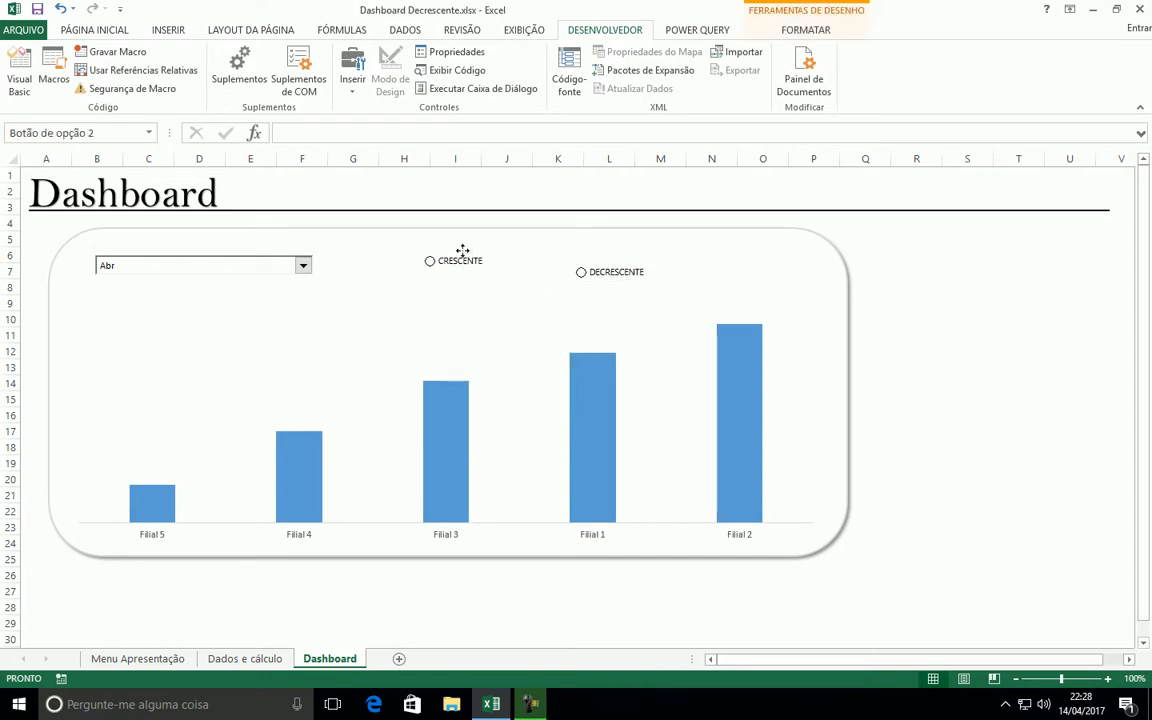
right_click(630, 268)
click(612, 262)
drag(612, 262, 697, 249)
right_click(471, 254)
click(452, 249)
drag(457, 248, 576, 252)
click(969, 293)
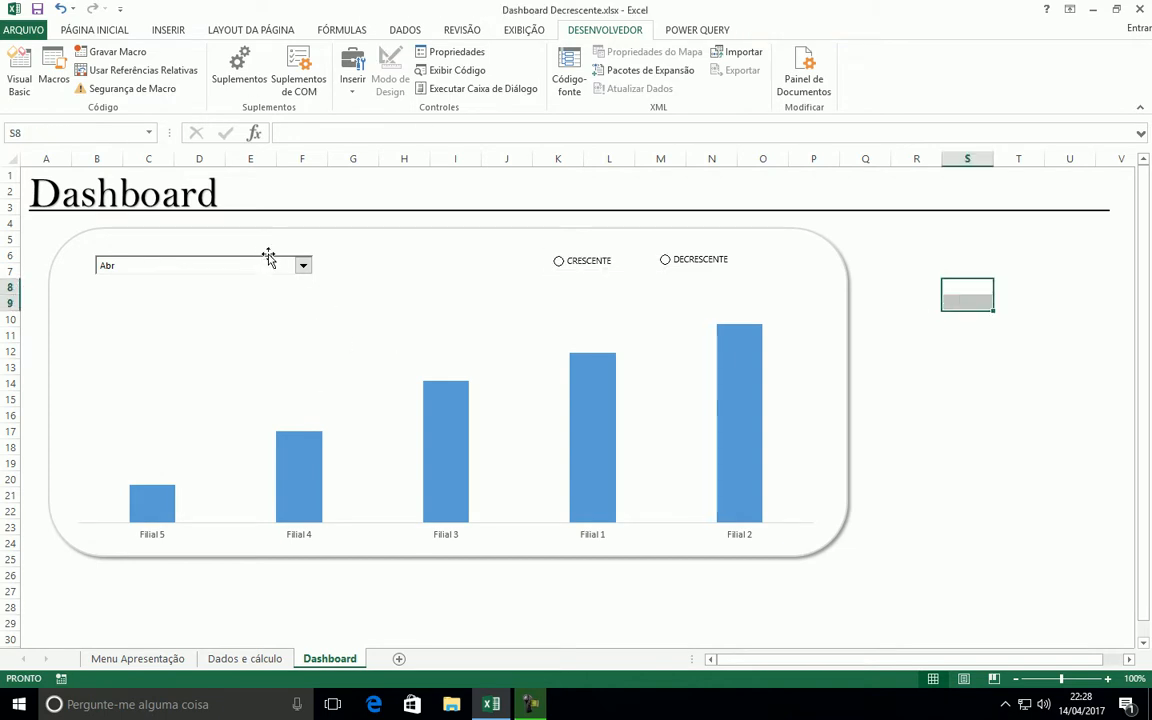
Move the month combo box along row 6 so it spans from column E to column I
right_click(266, 263)
click(244, 257)
drag(244, 257, 380, 252)
Link the CRESCENTE option button to cell D14 on the Dados e cálculo sheet
right_click(585, 270)
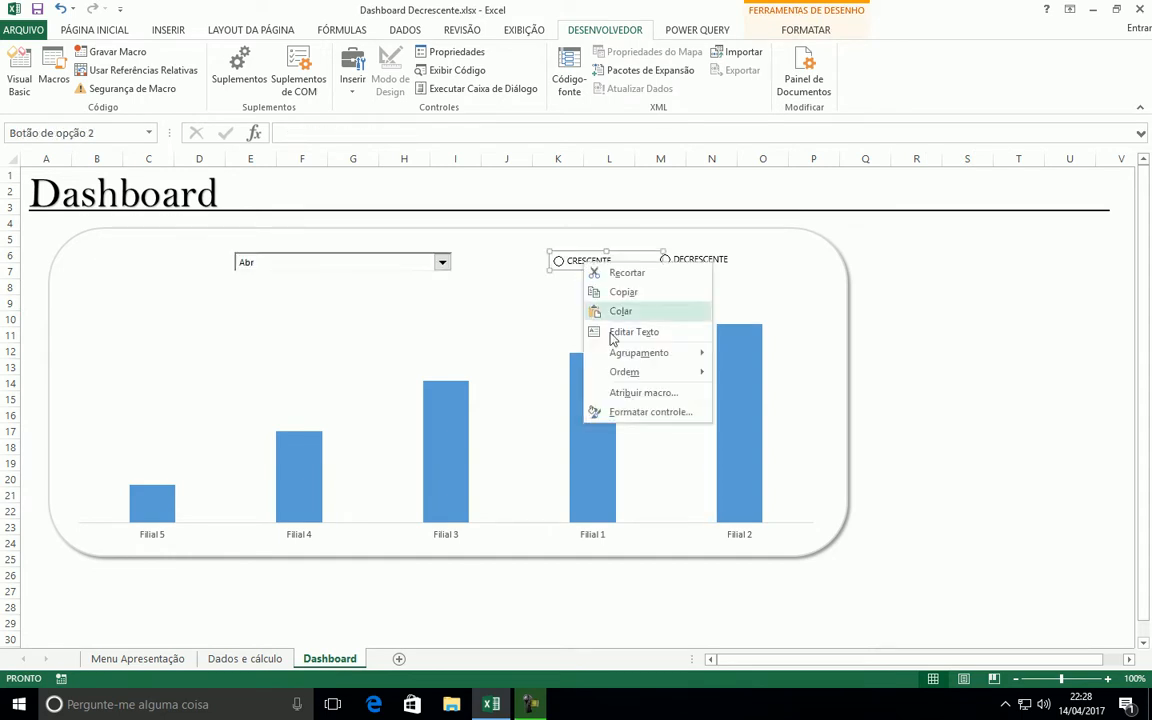
click(640, 416)
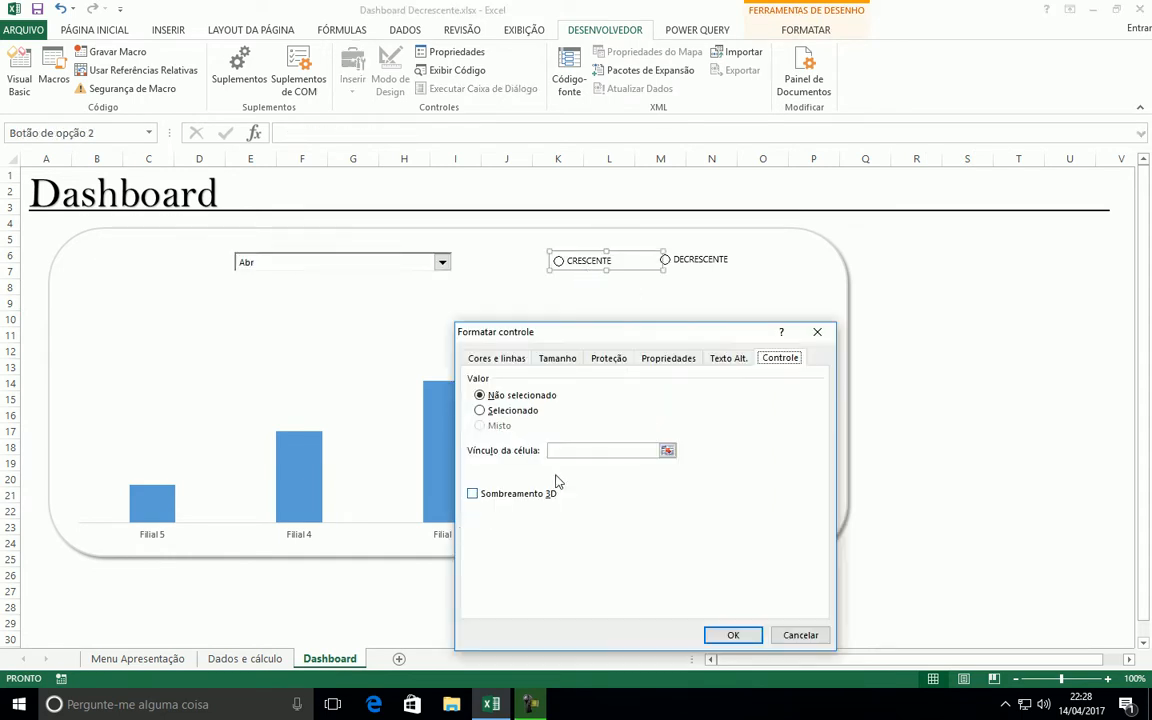
click(220, 656)
click(410, 366)
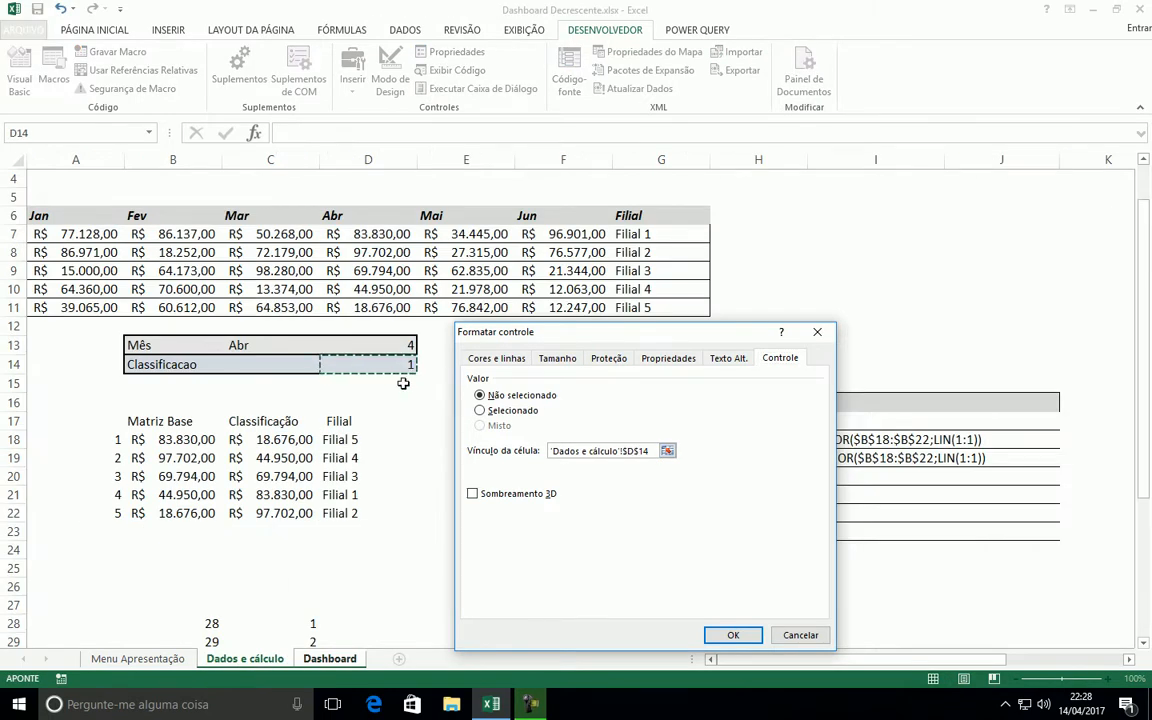
click(733, 635)
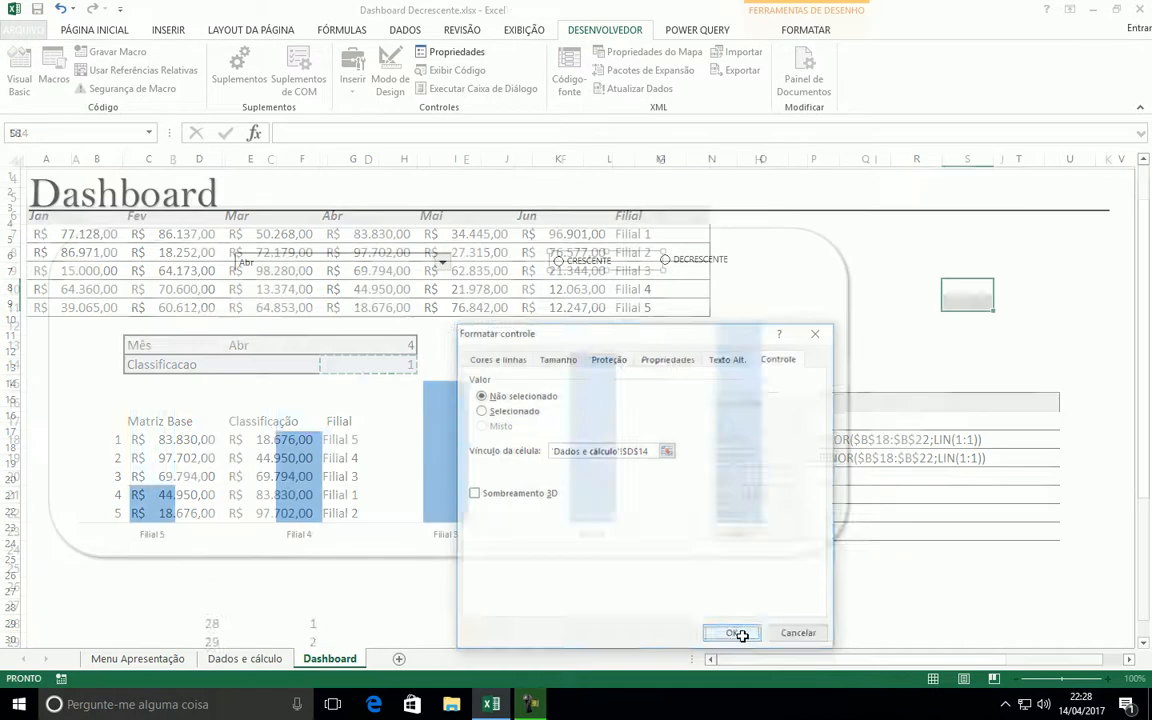
Test the option buttons for Abr by alternating between DECRESCENTE and CRESCENTE, leaving DECRESCENTE selected
click(681, 268)
click(933, 441)
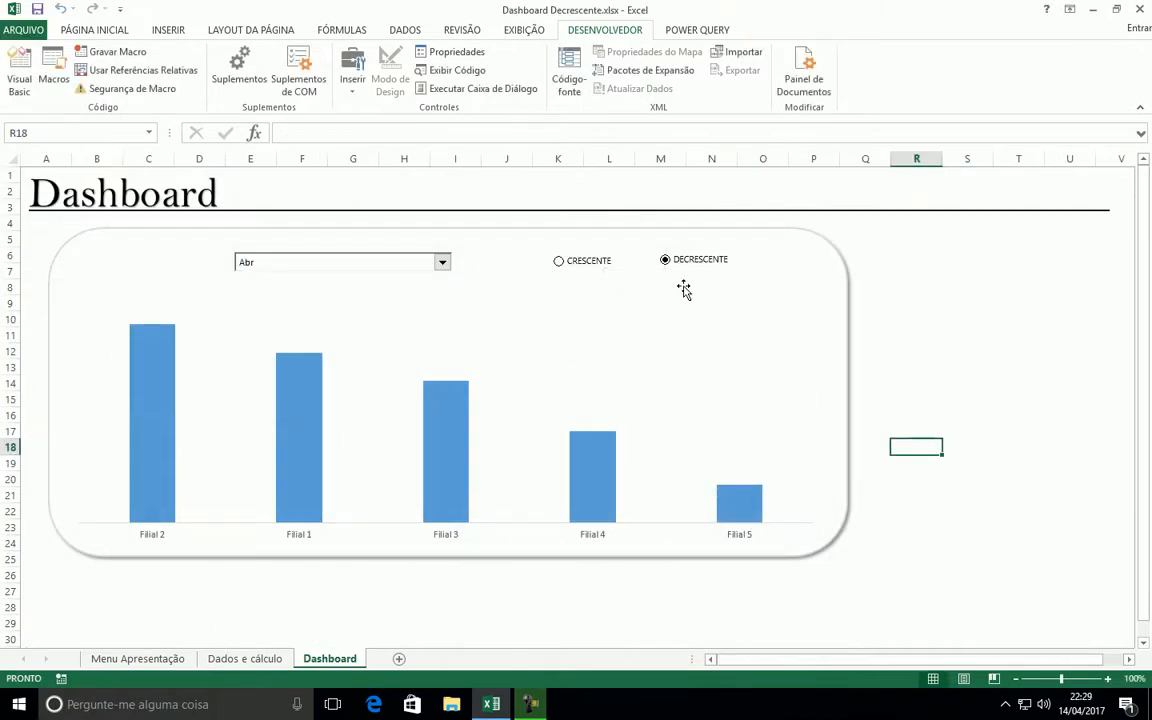
click(581, 264)
click(672, 266)
click(581, 262)
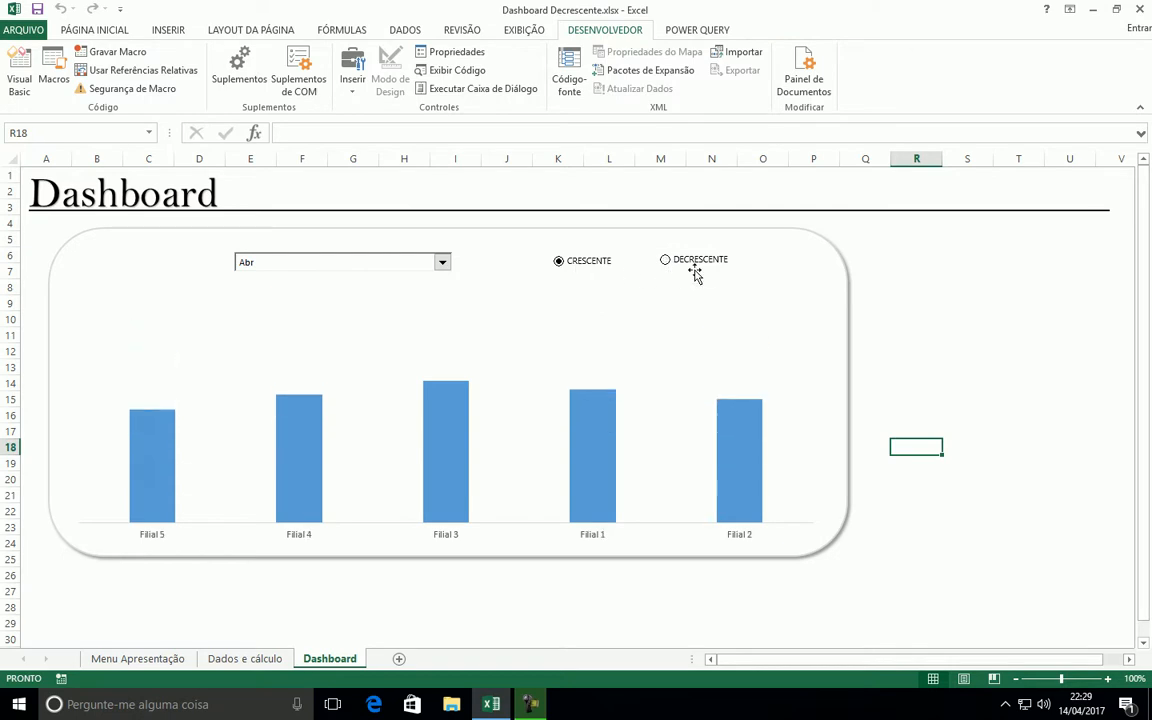
click(690, 266)
click(563, 266)
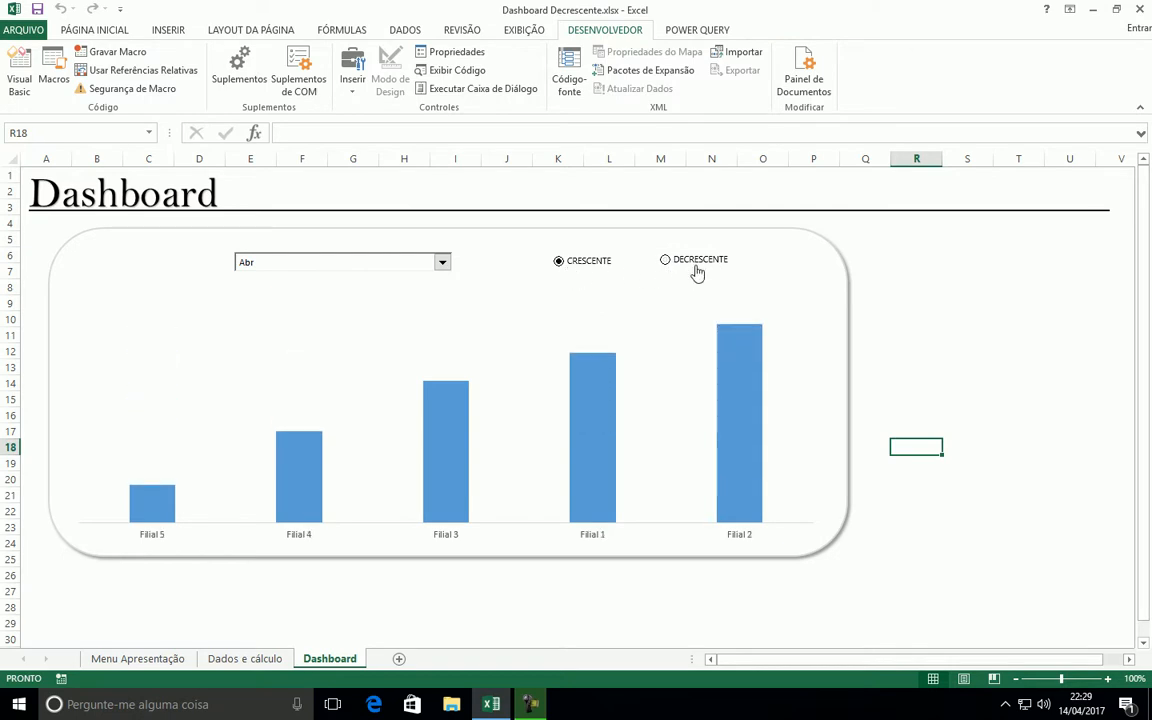
click(689, 267)
click(576, 266)
click(665, 265)
Switch the month to Fev and compare its CRESCENTE and DECRESCENTE orders, leaving CRESCENTE selected
click(400, 262)
click(283, 288)
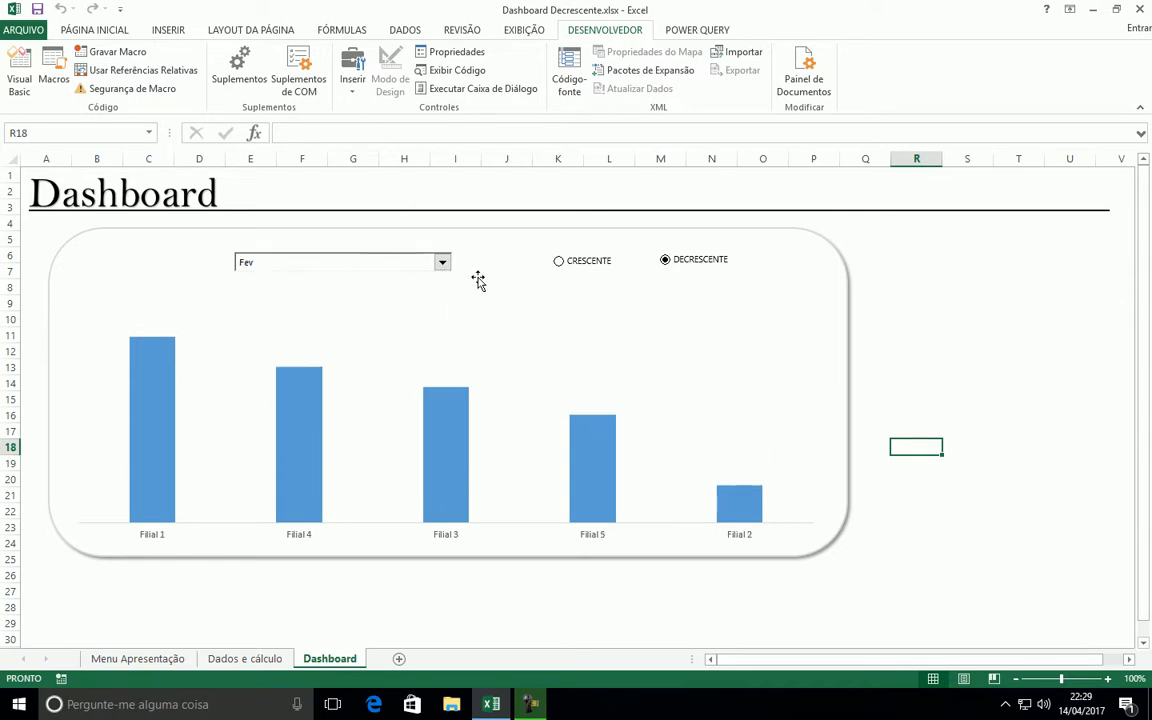
click(588, 272)
click(676, 268)
click(586, 266)
Switch the month to Mai and compare its two sort orders, leaving DECRESCENTE selected
click(442, 264)
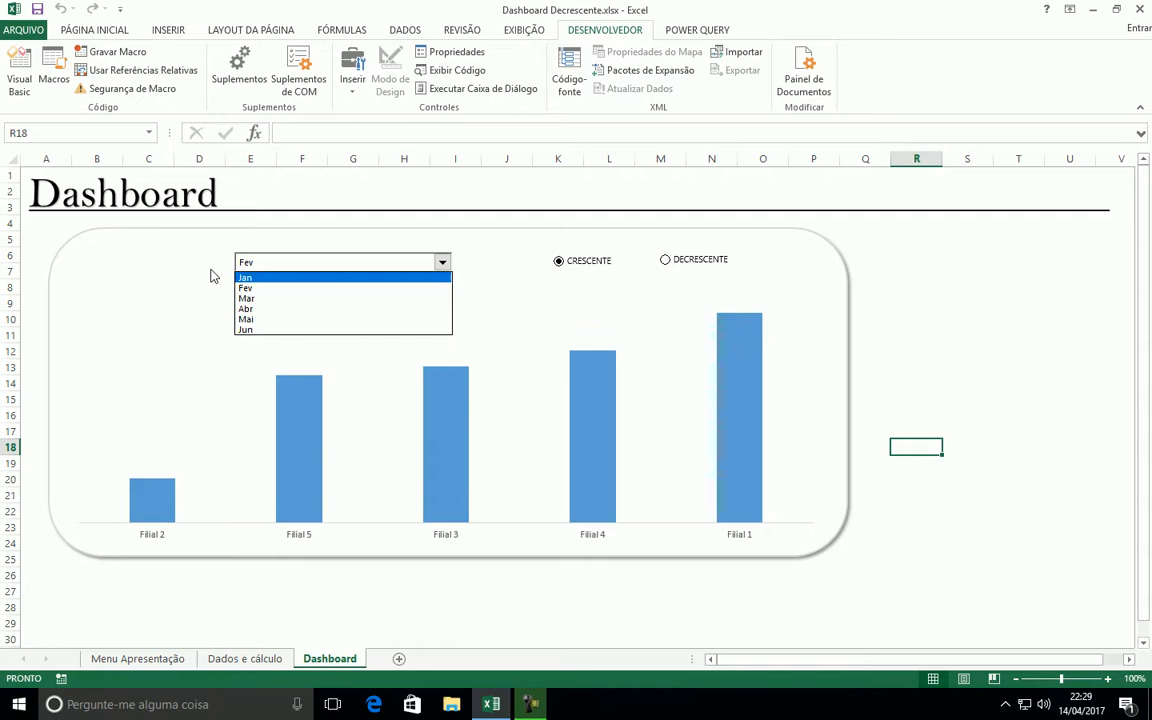
click(250, 319)
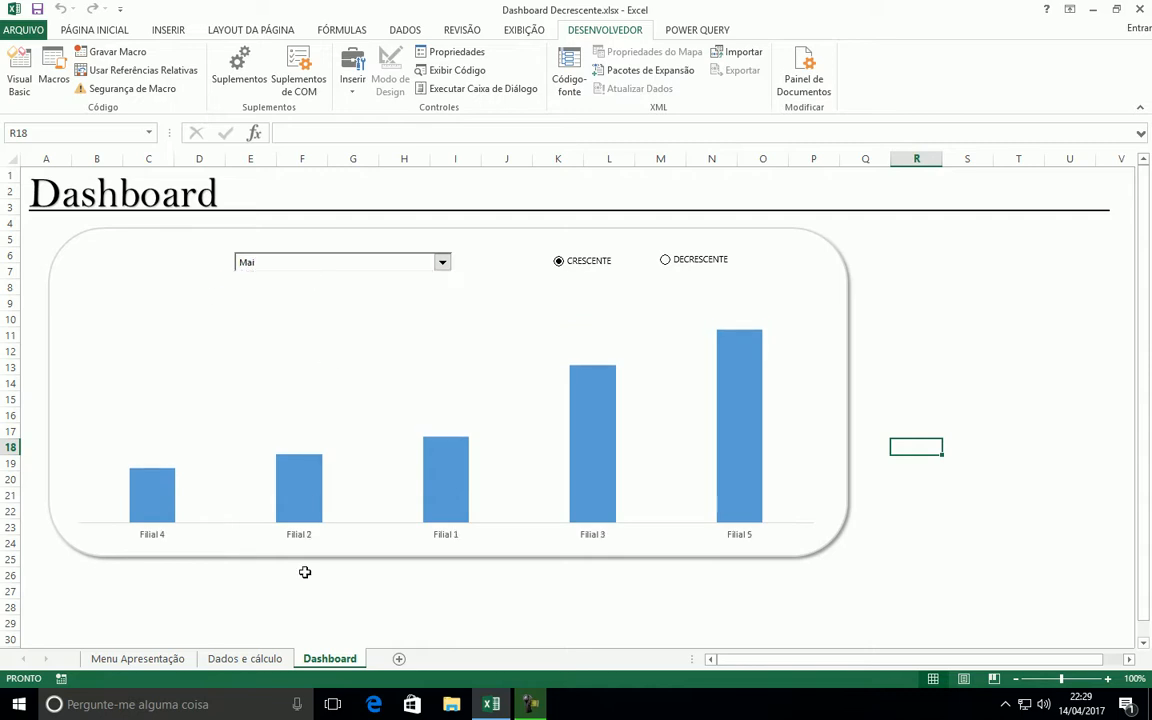
click(678, 268)
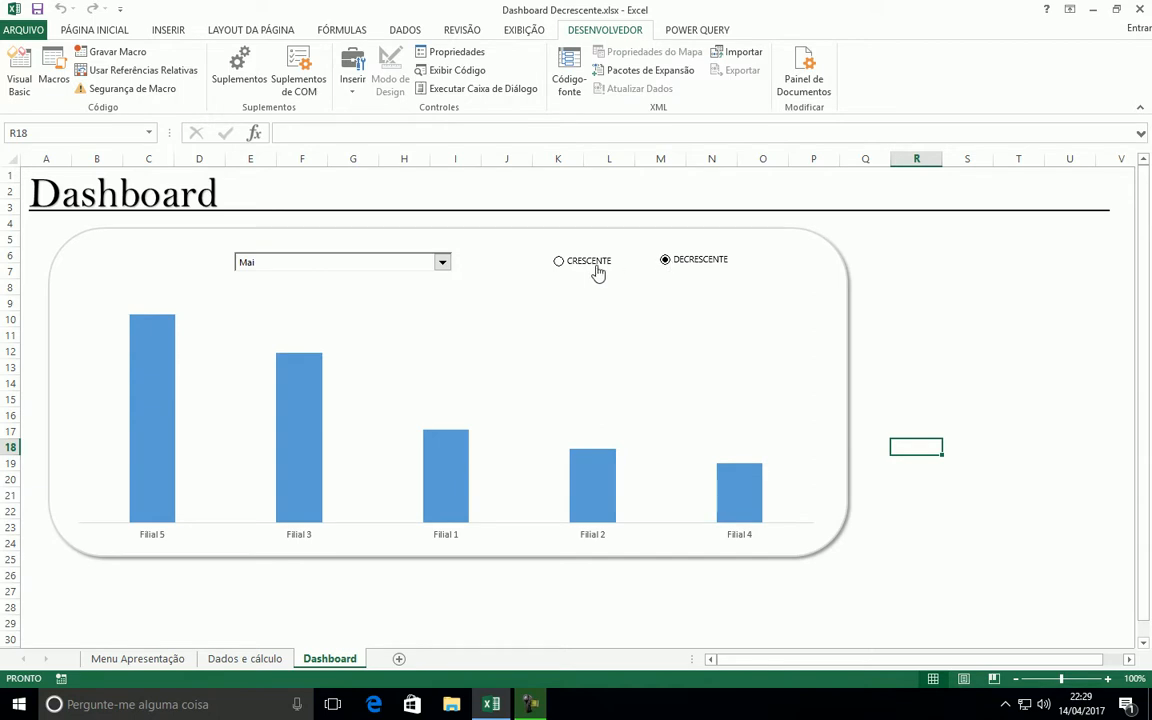
click(594, 268)
click(666, 267)
Switch the month to Jan, check the Filial 2 column's value and alternate the sort order, leaving CRESCENTE selected
click(444, 263)
click(252, 277)
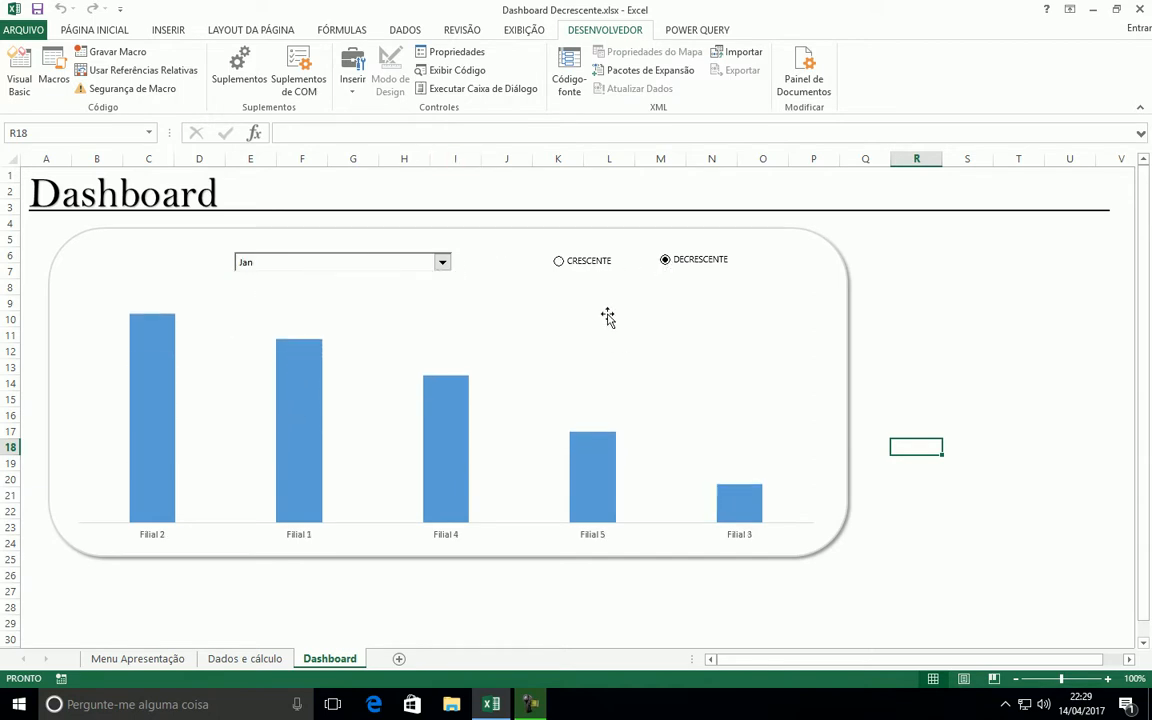
click(565, 267)
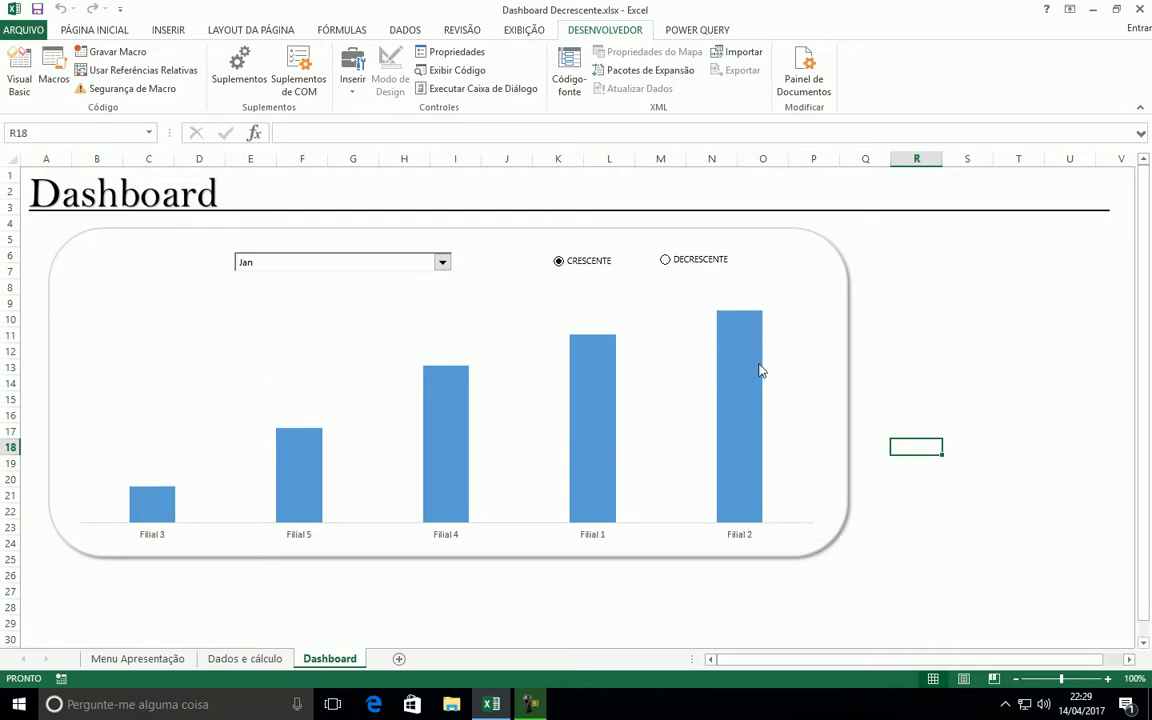
mouse_move(748, 373)
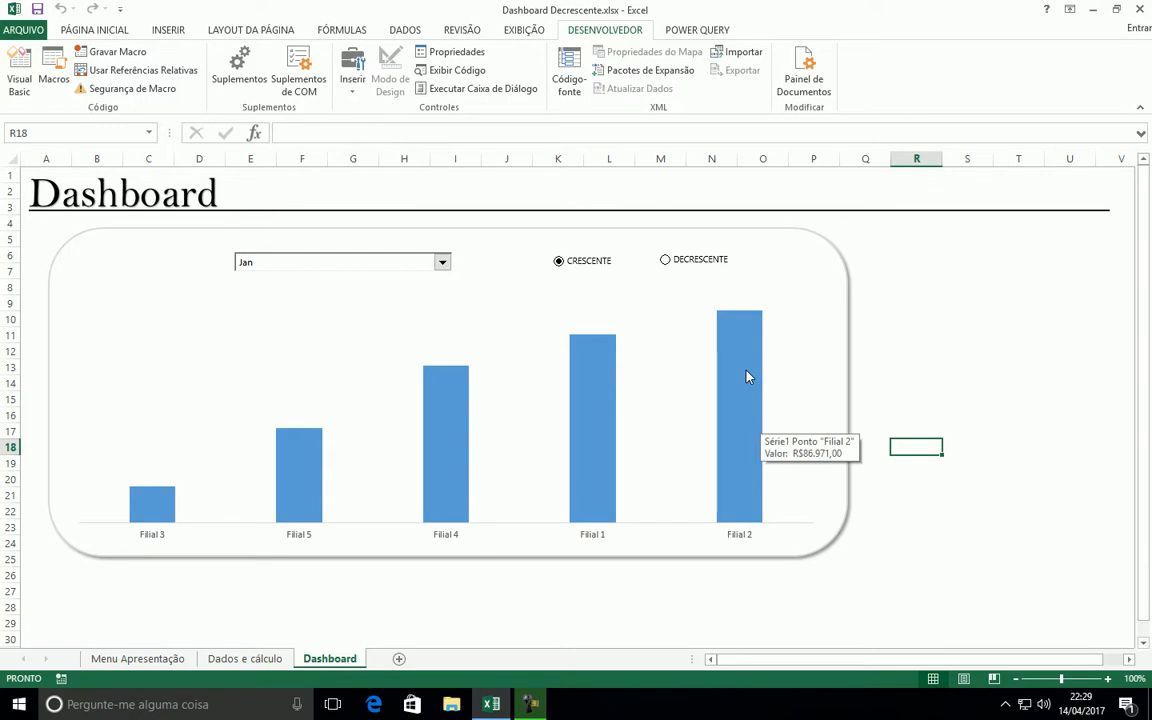
click(667, 260)
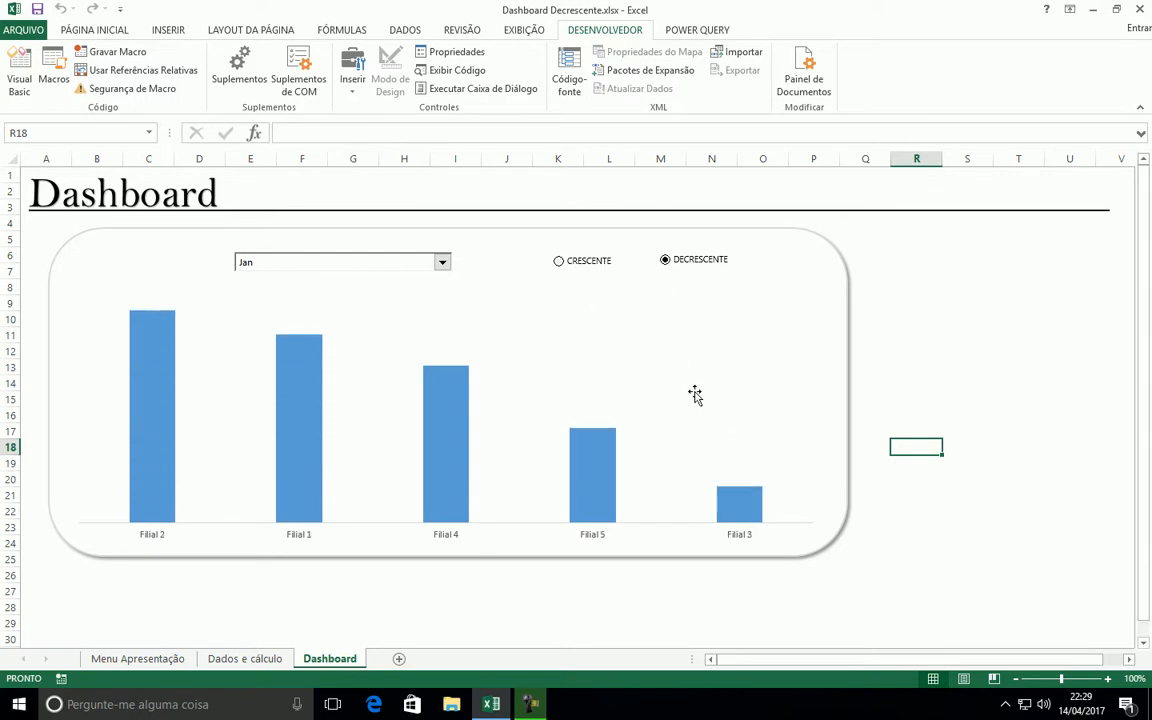
click(559, 262)
Switch the month combo box to Mai and then to Fev with CRESCENTE selected, and deselect the control
click(441, 263)
click(319, 321)
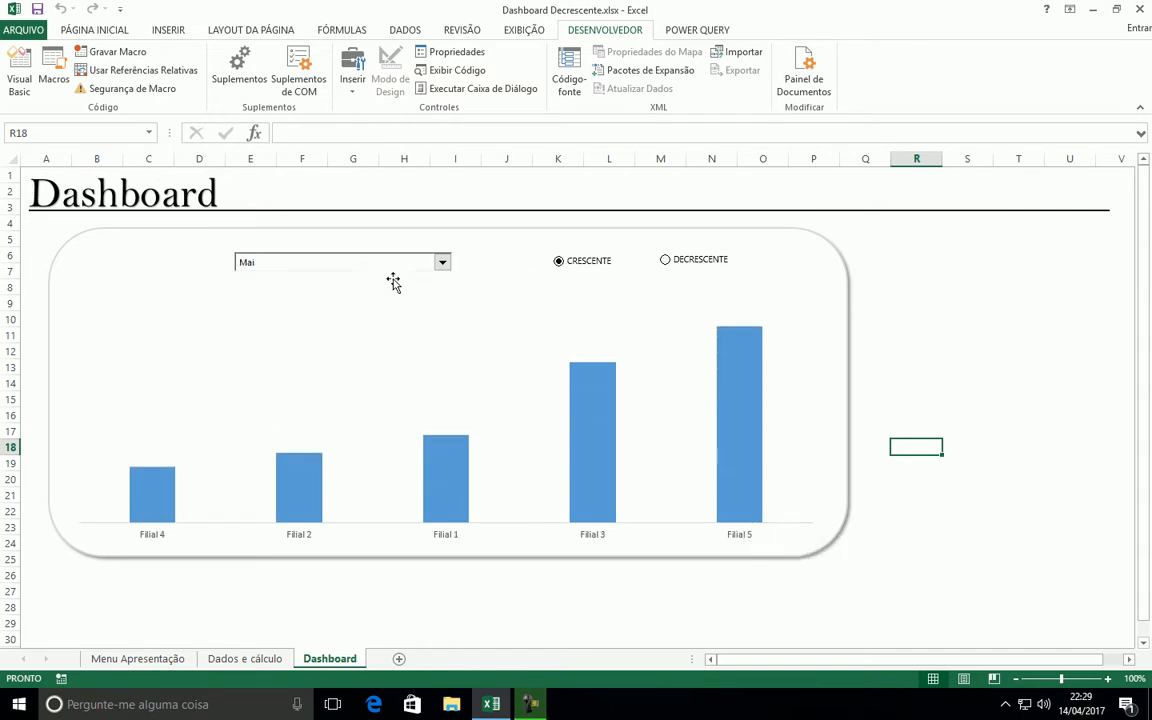
click(443, 270)
click(298, 285)
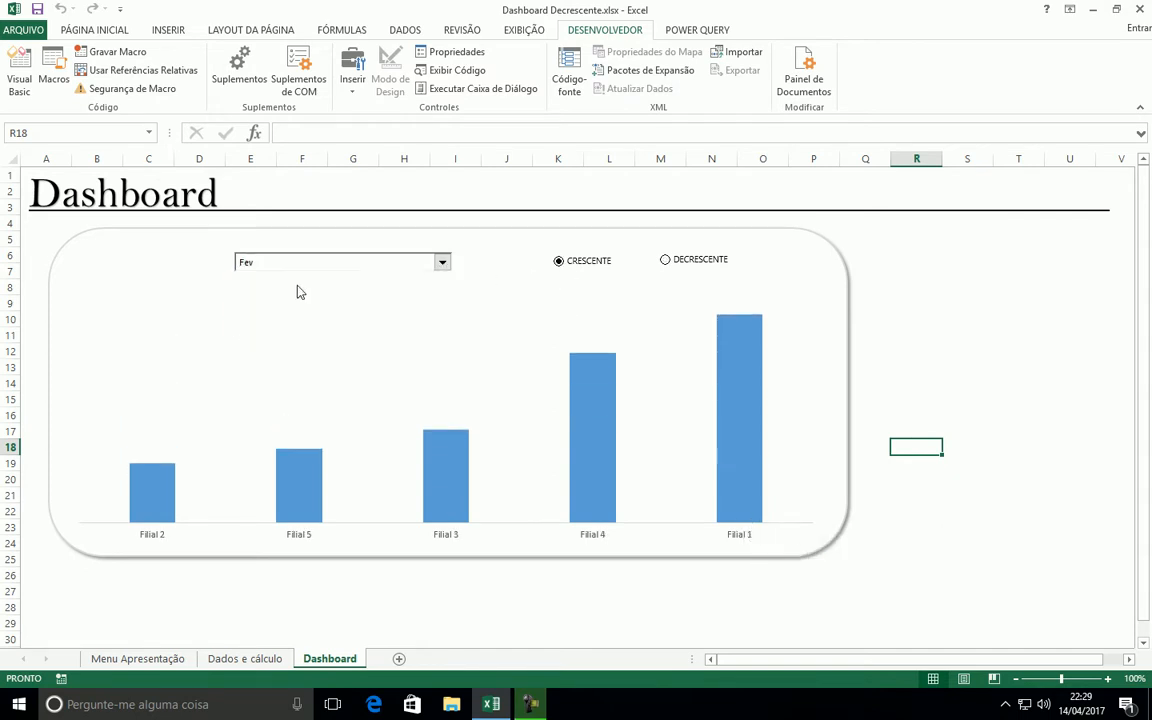
click(1034, 284)
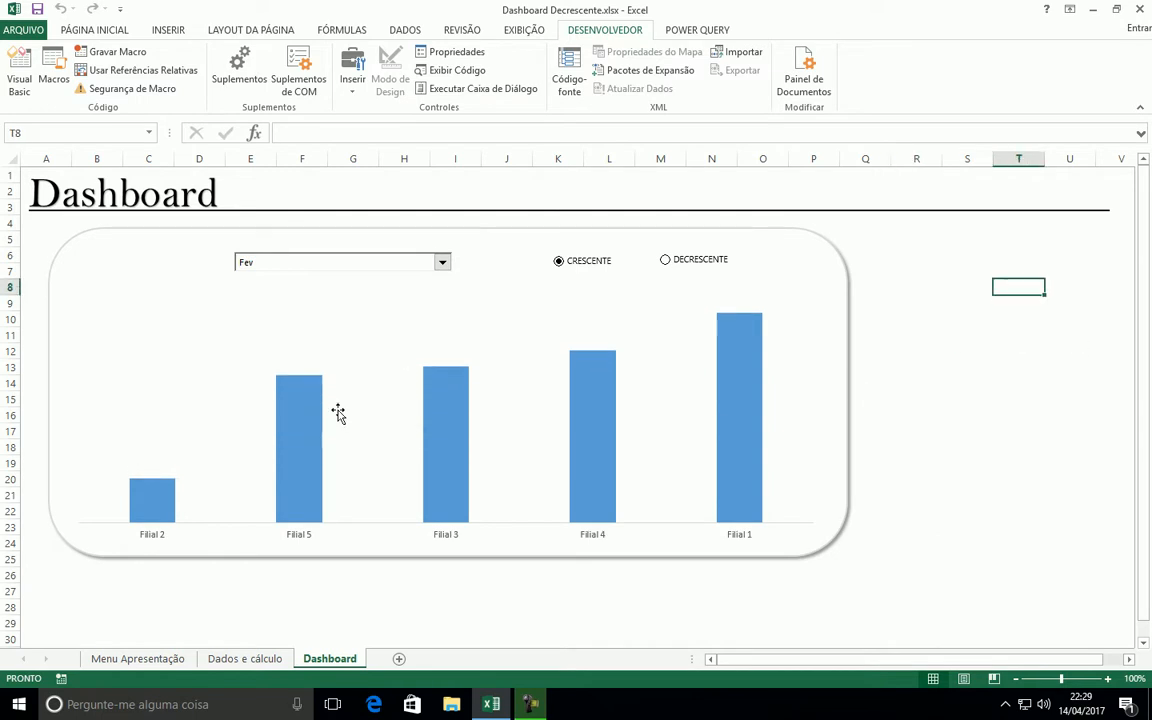
Examine the monthly source values in A7:F11 and the calculation table in B18:D22 on the Dados e cálculo sheet
click(240, 658)
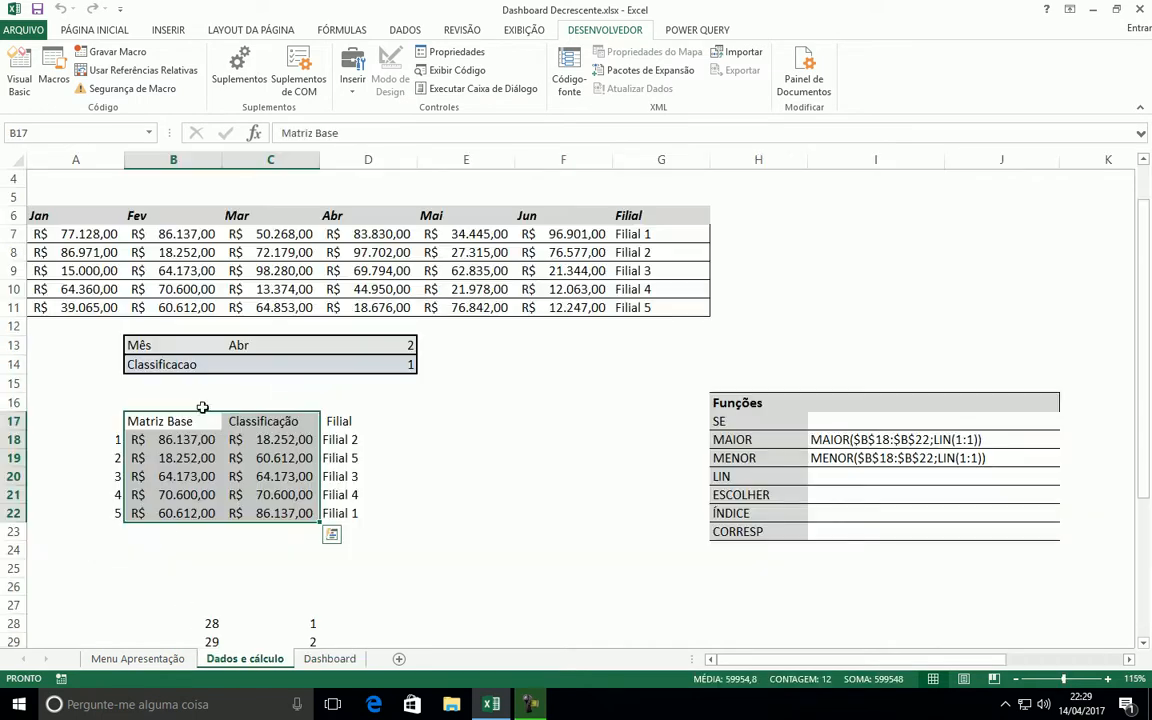
click(345, 289)
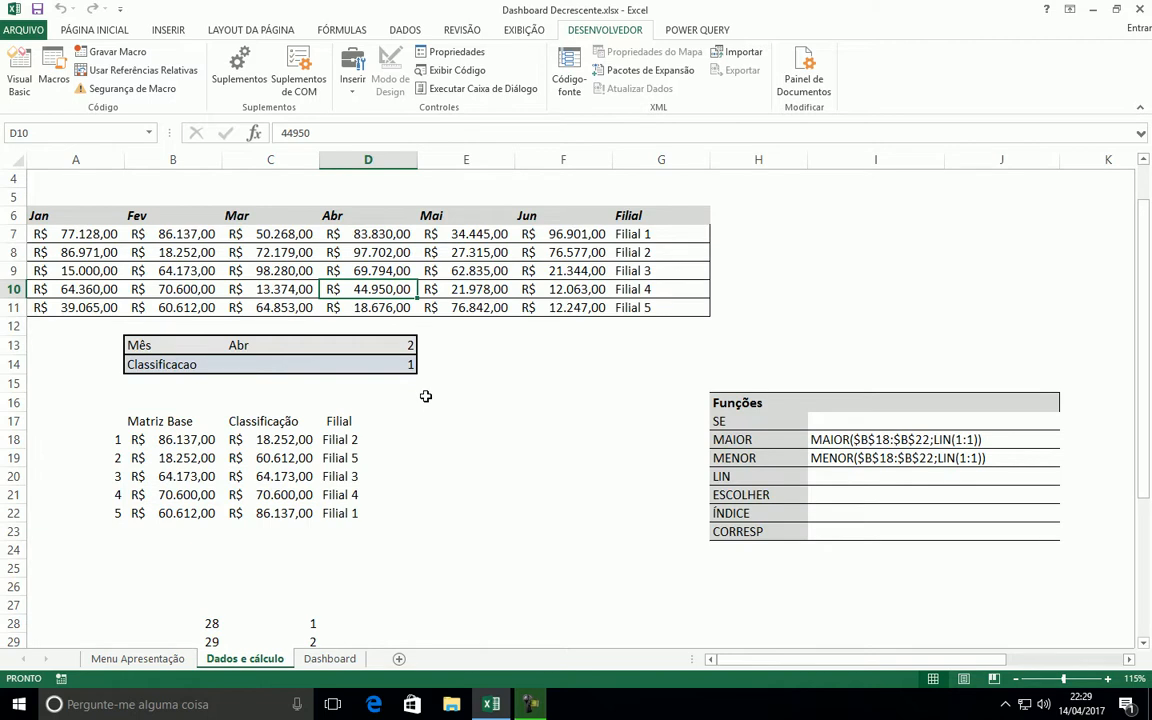
drag(85, 233, 563, 304)
drag(144, 432, 331, 513)
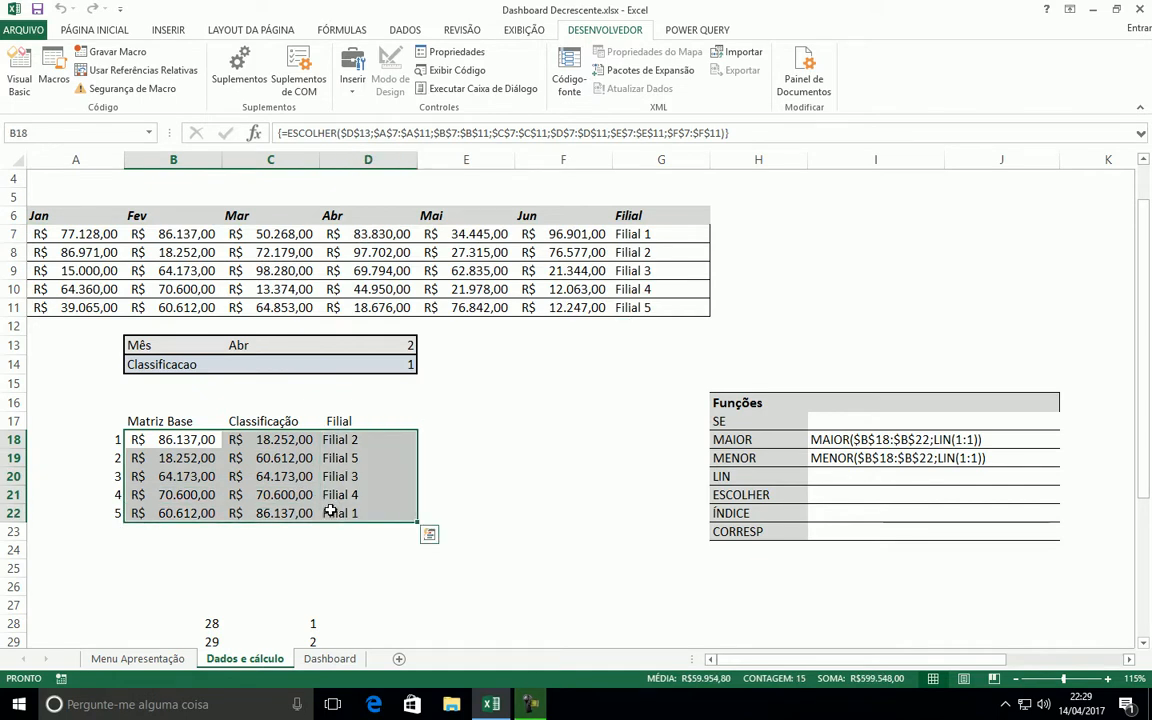
click(390, 479)
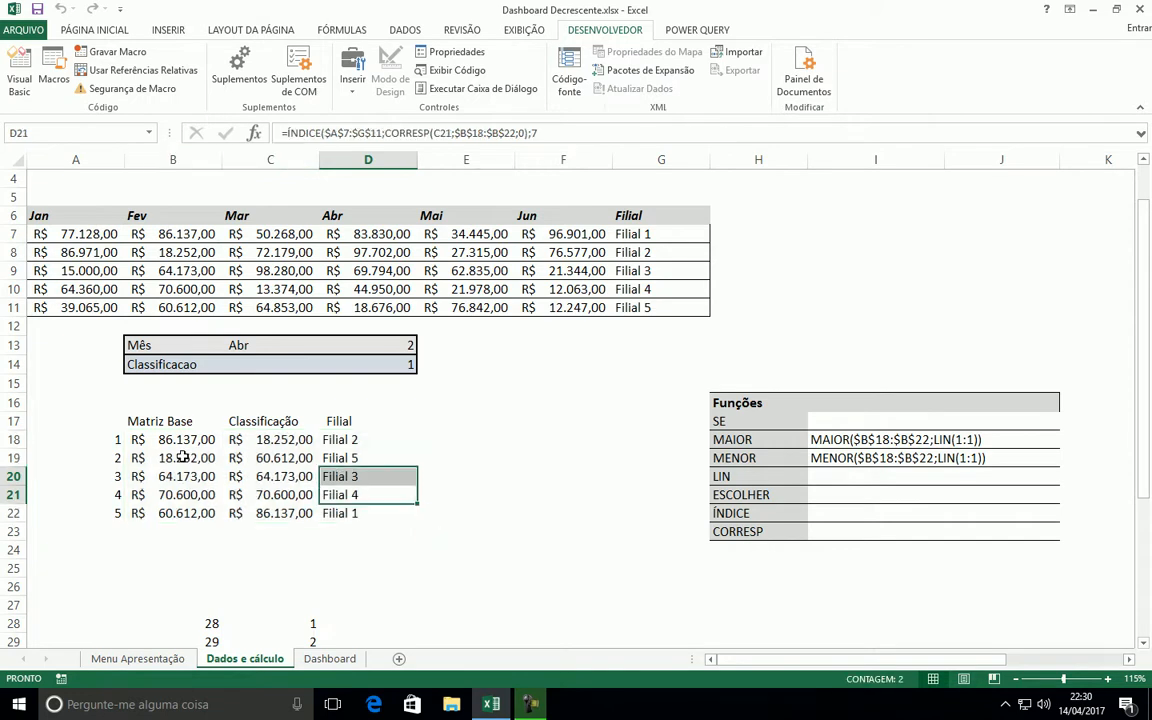
key(Left)
click(329, 658)
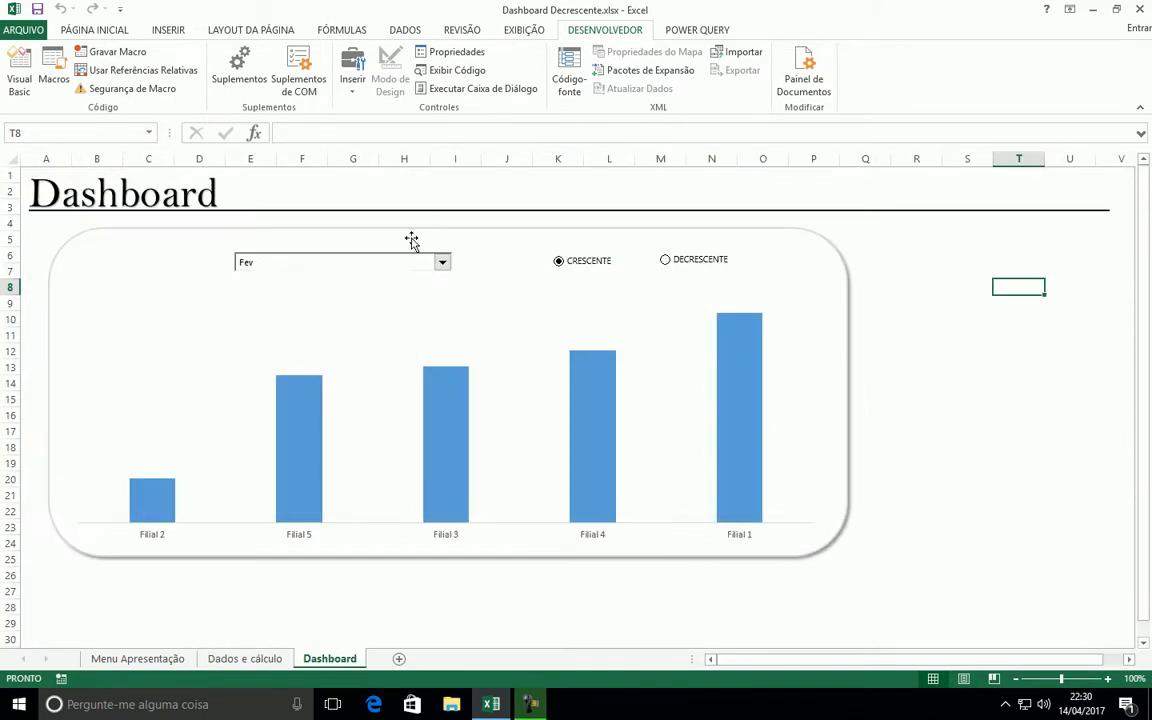
click(255, 658)
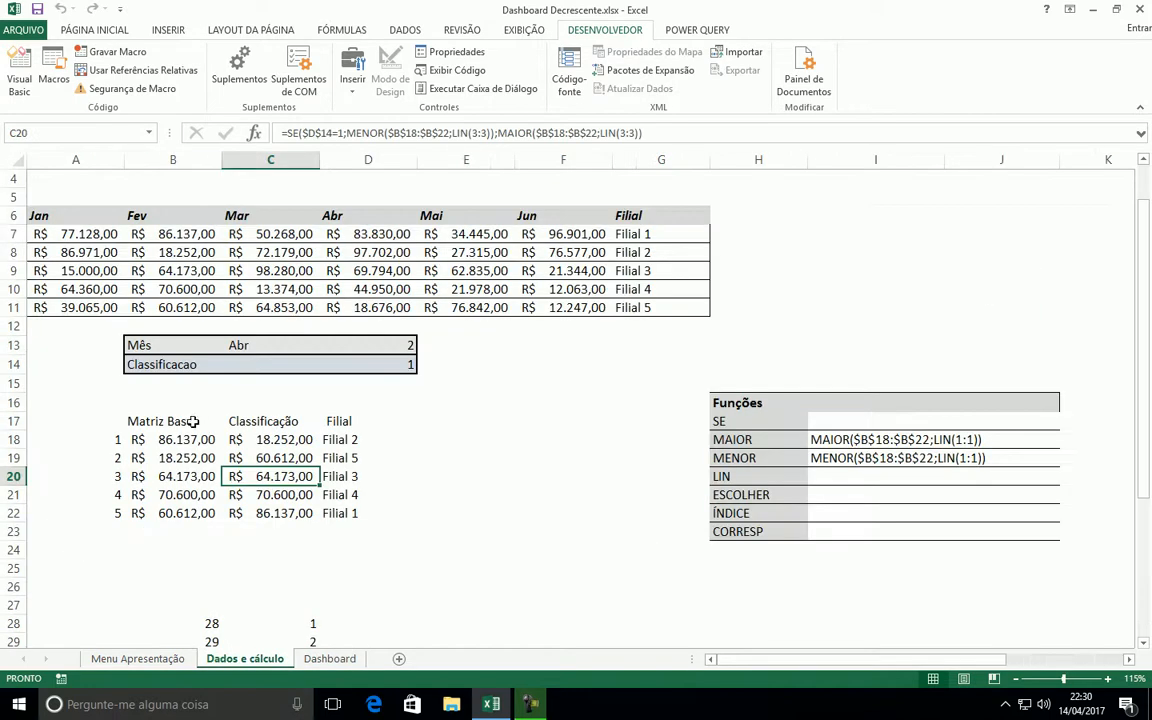
Alternate the Dashboard sort order for Fev, leaving CRESCENTE selected, and set the month to Abr
click(329, 658)
click(660, 259)
click(605, 262)
click(660, 261)
click(592, 261)
click(680, 262)
click(603, 268)
click(442, 262)
click(283, 307)
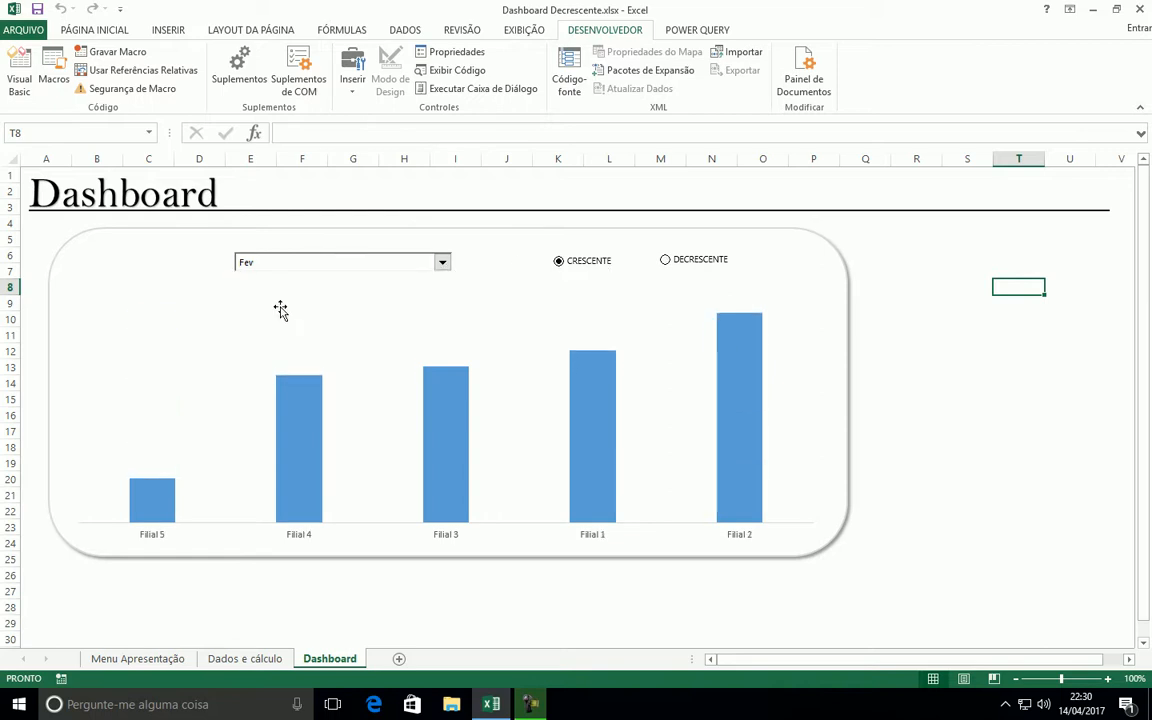